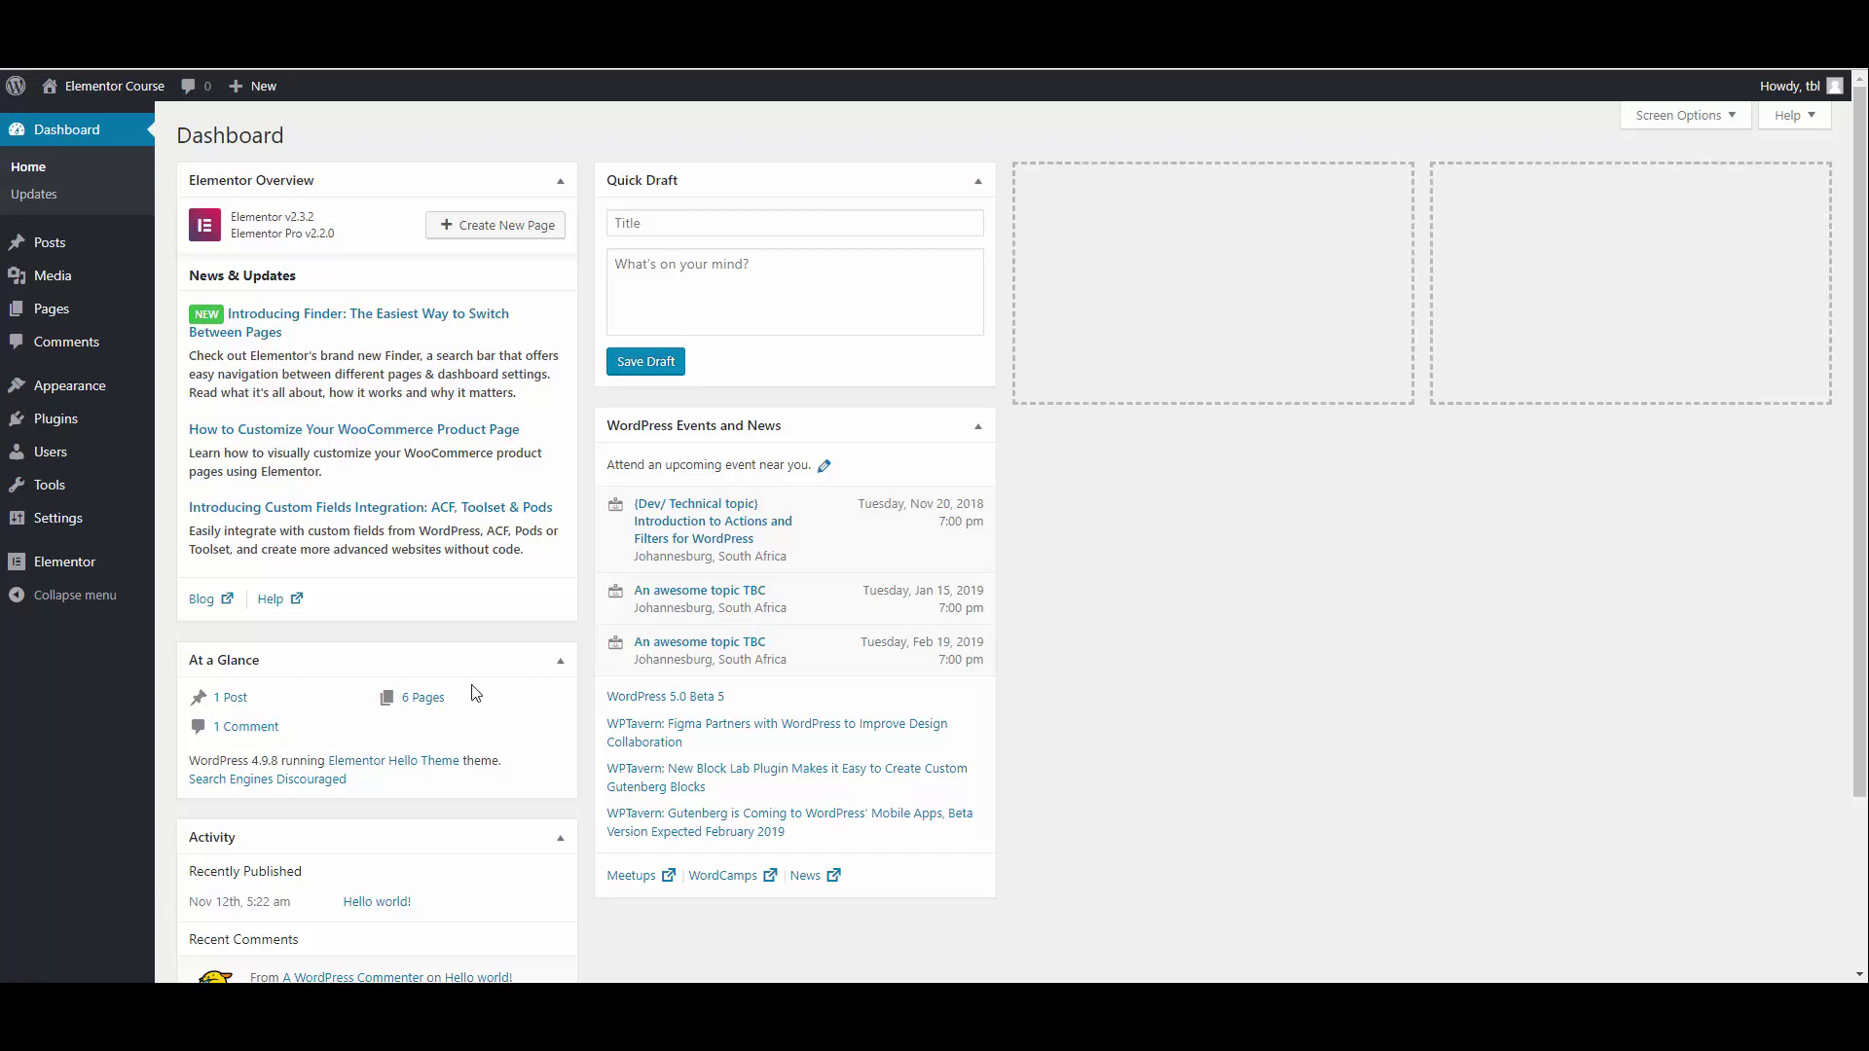
Open the Home page from the site's page list for editing with Elementor.
mouse_move(68, 312)
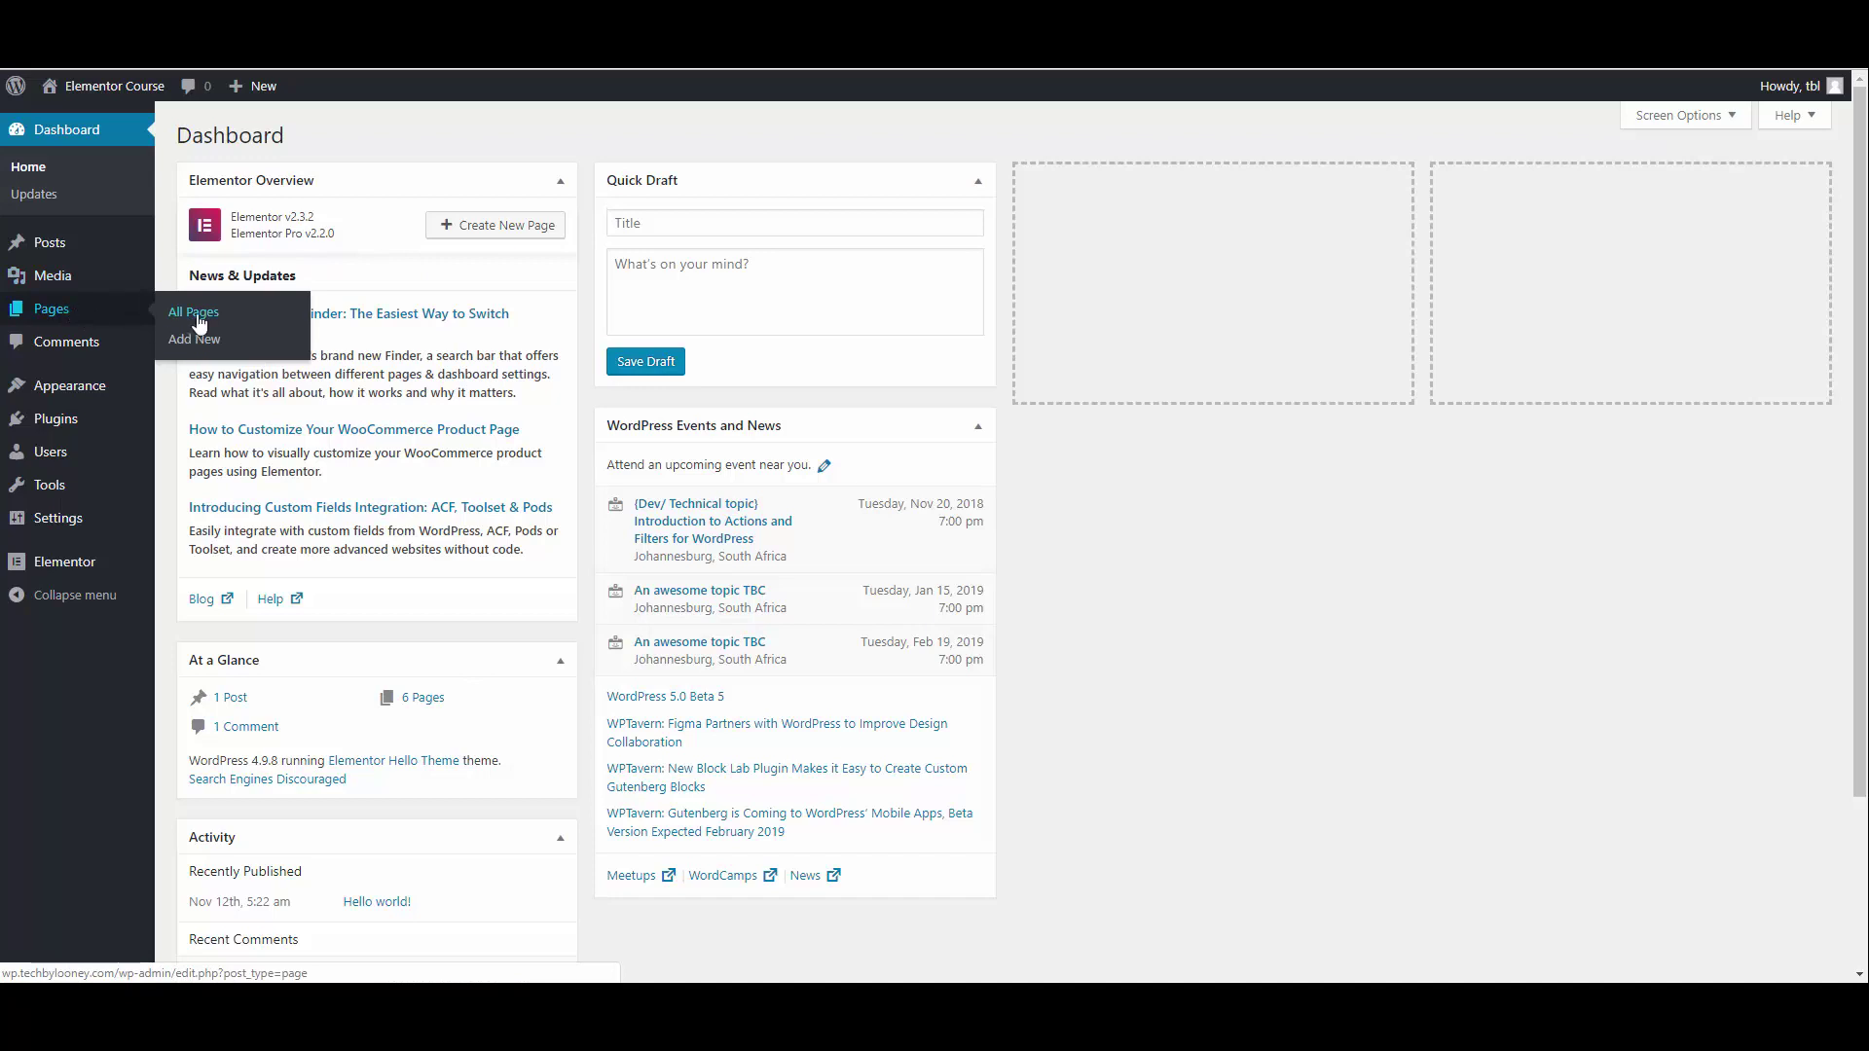
click(200, 319)
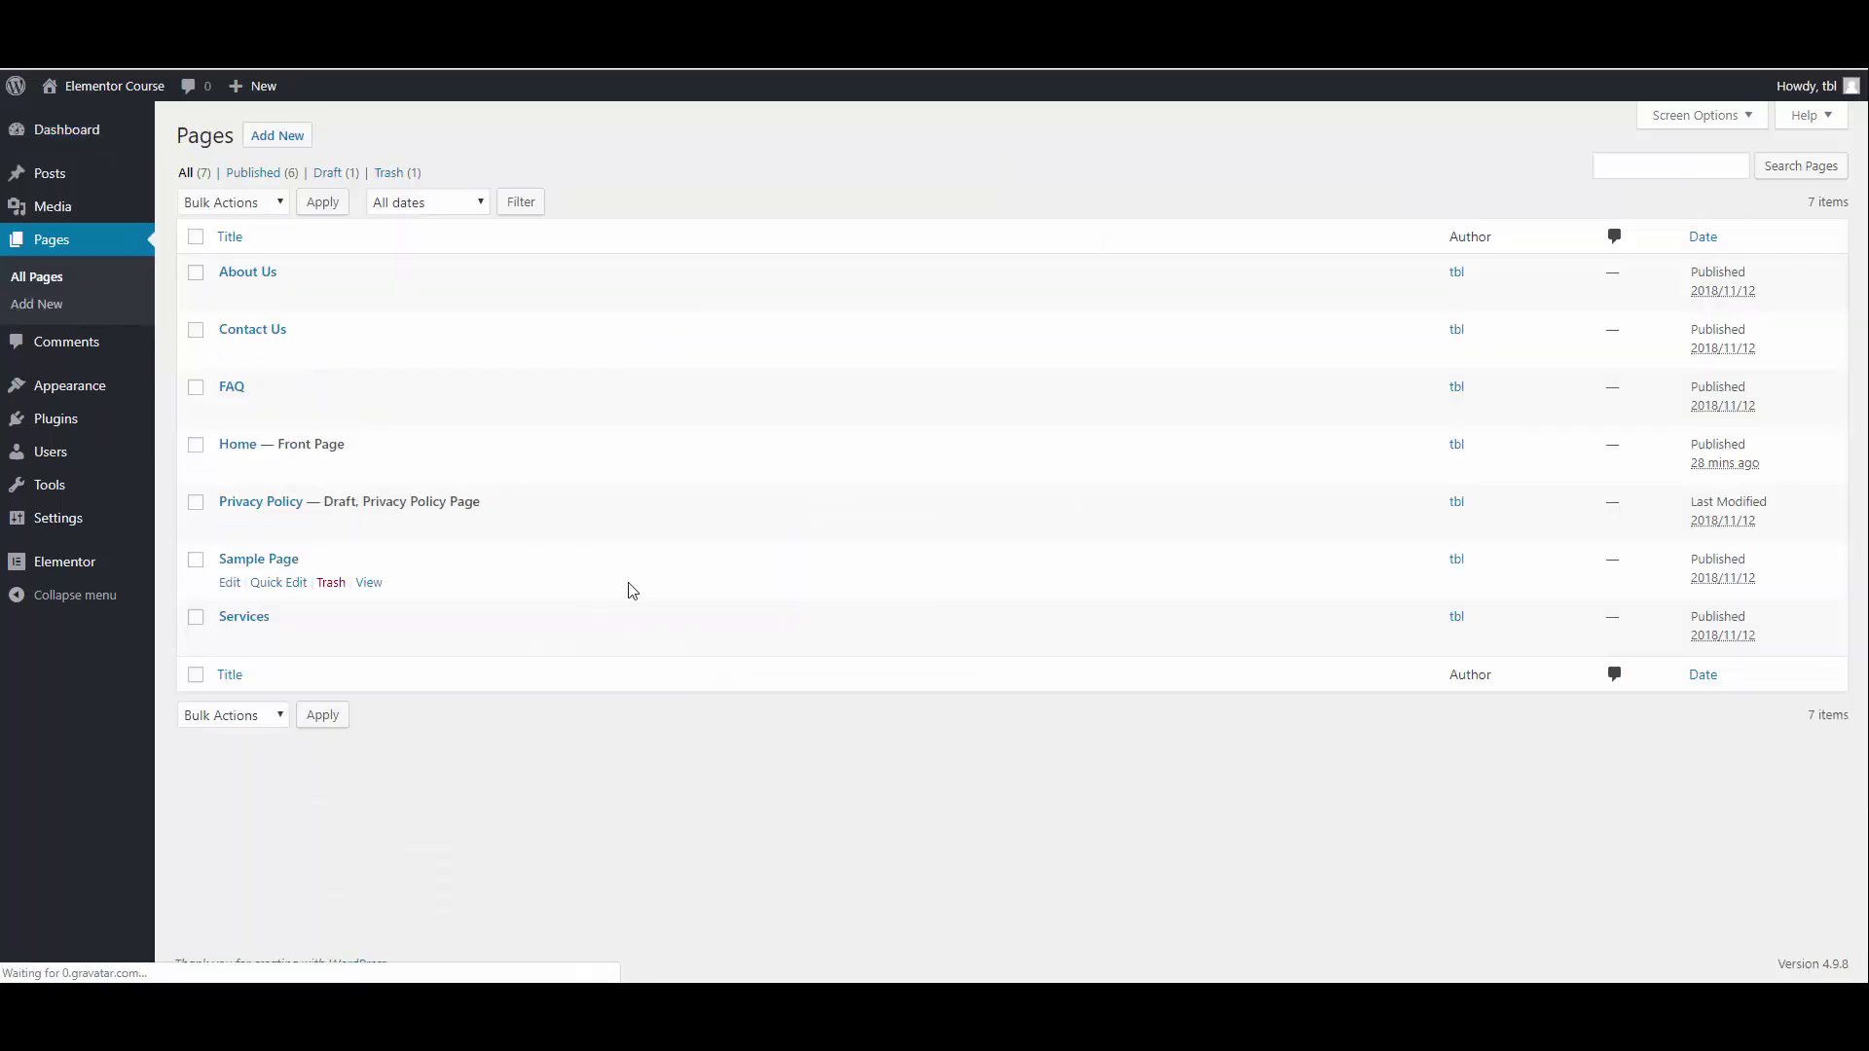
click(238, 445)
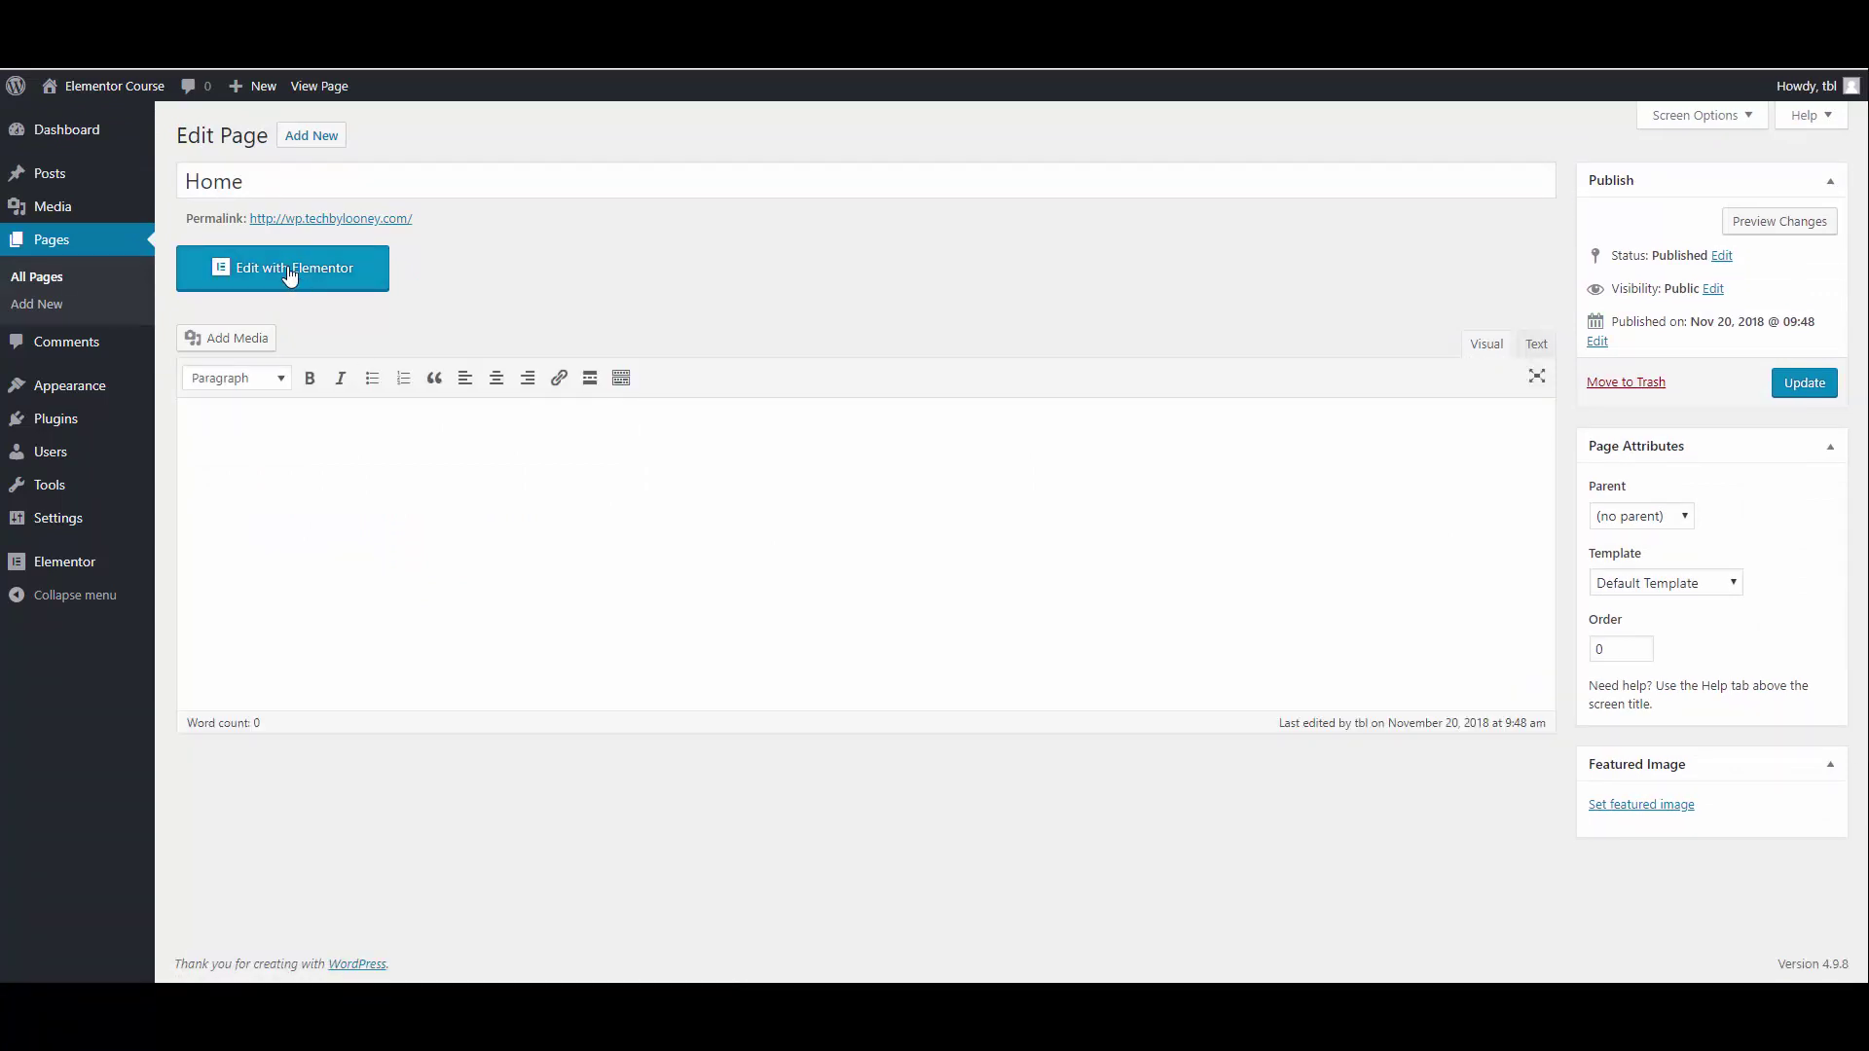
click(289, 276)
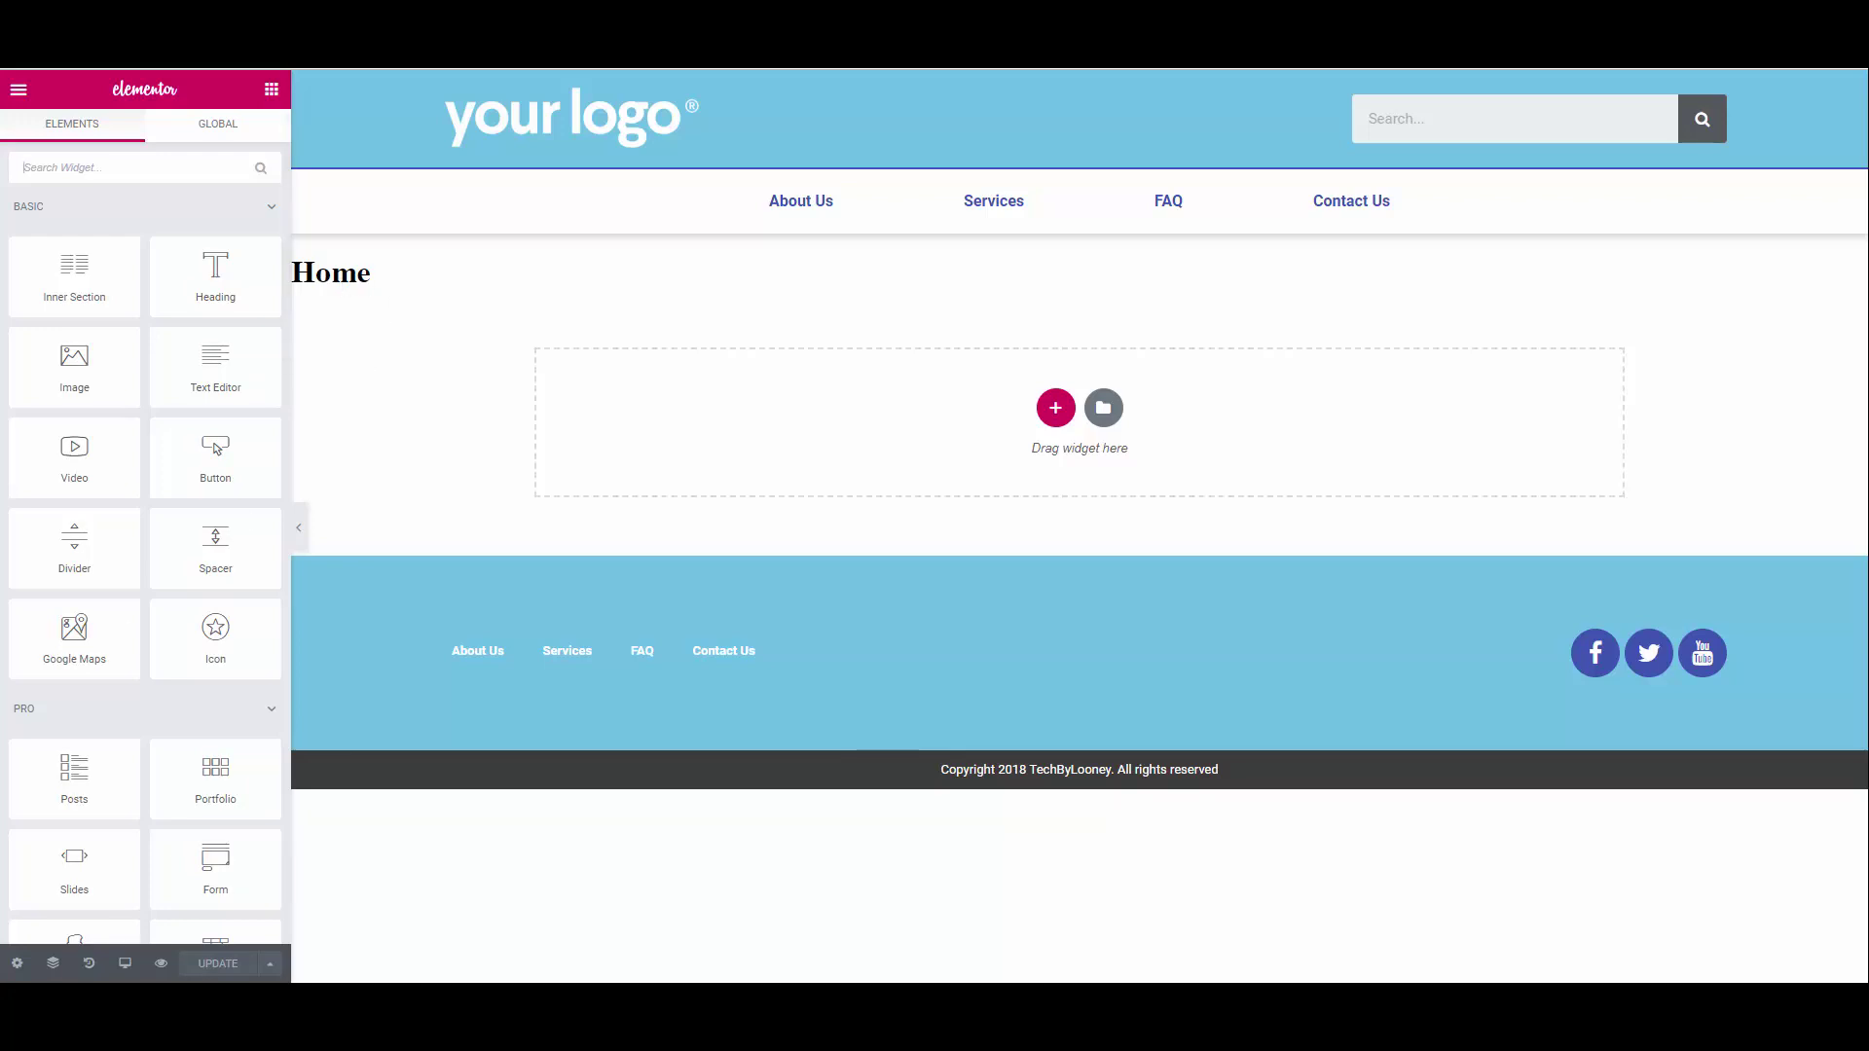
Hide the Home page's title in its page settings.
click(17, 964)
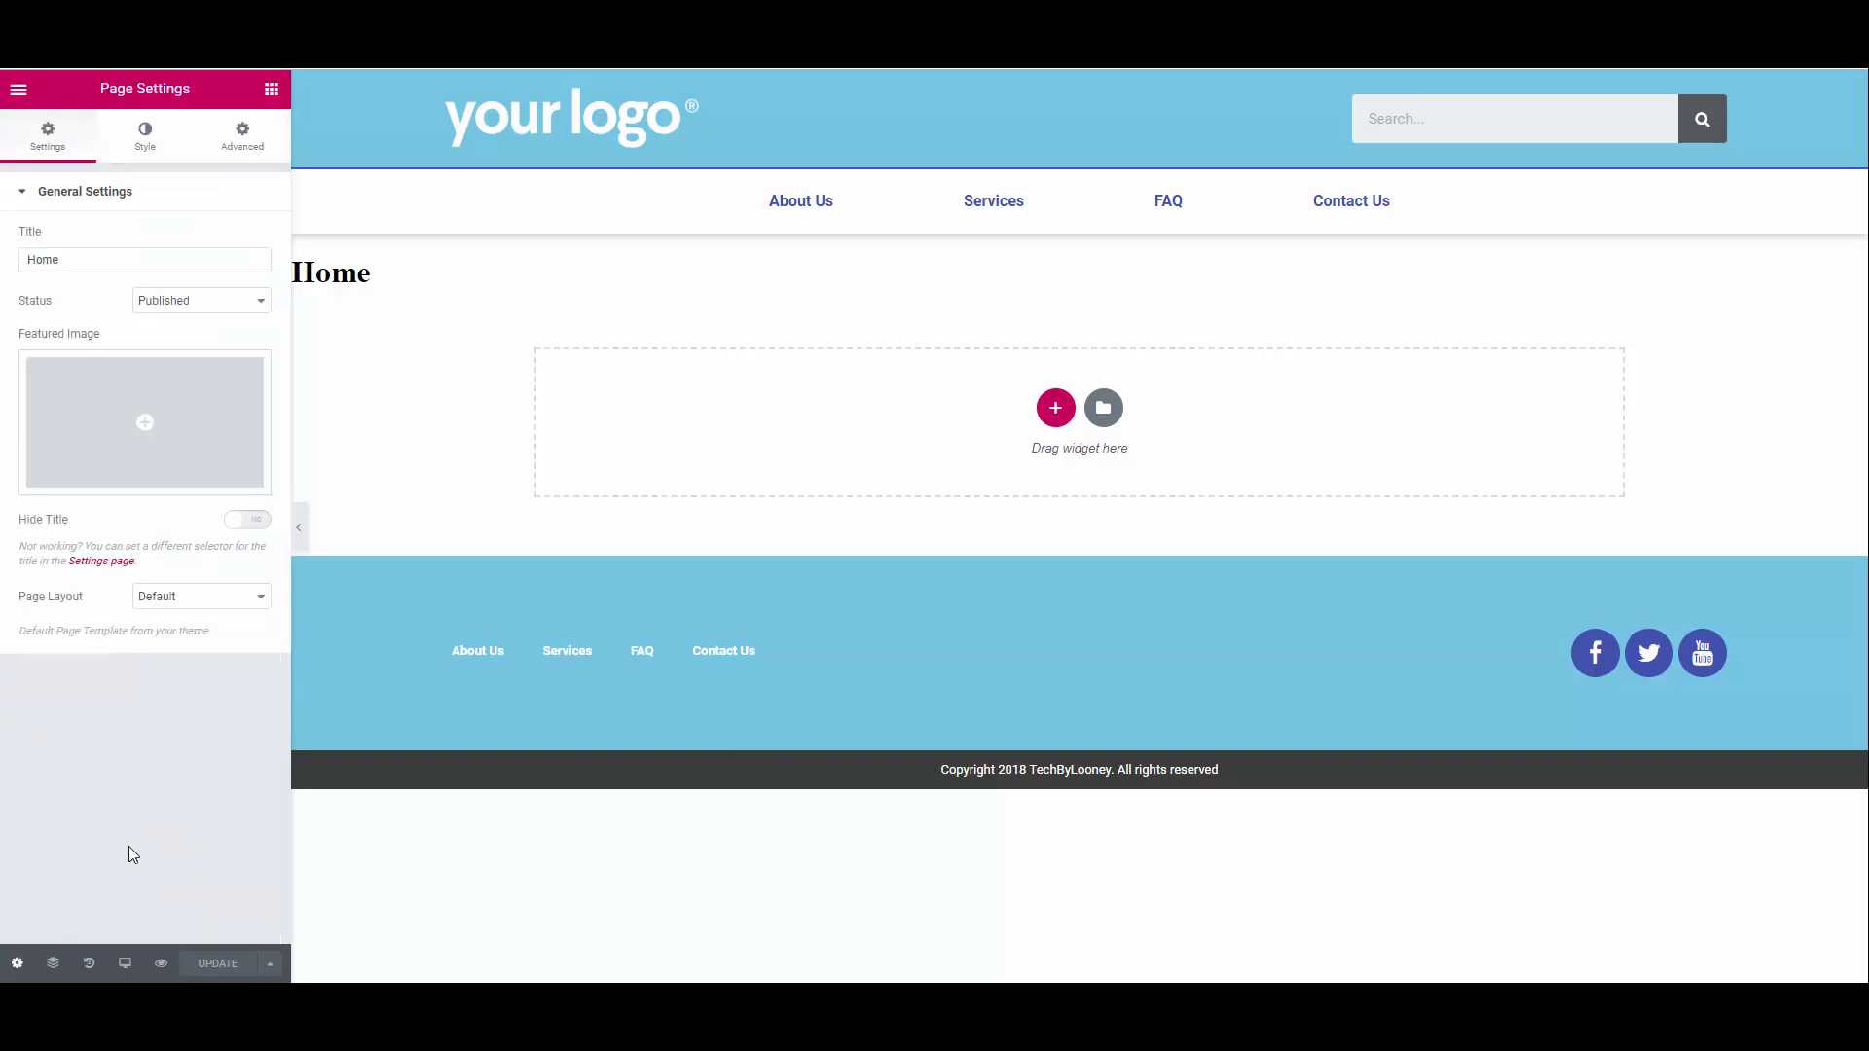
click(248, 523)
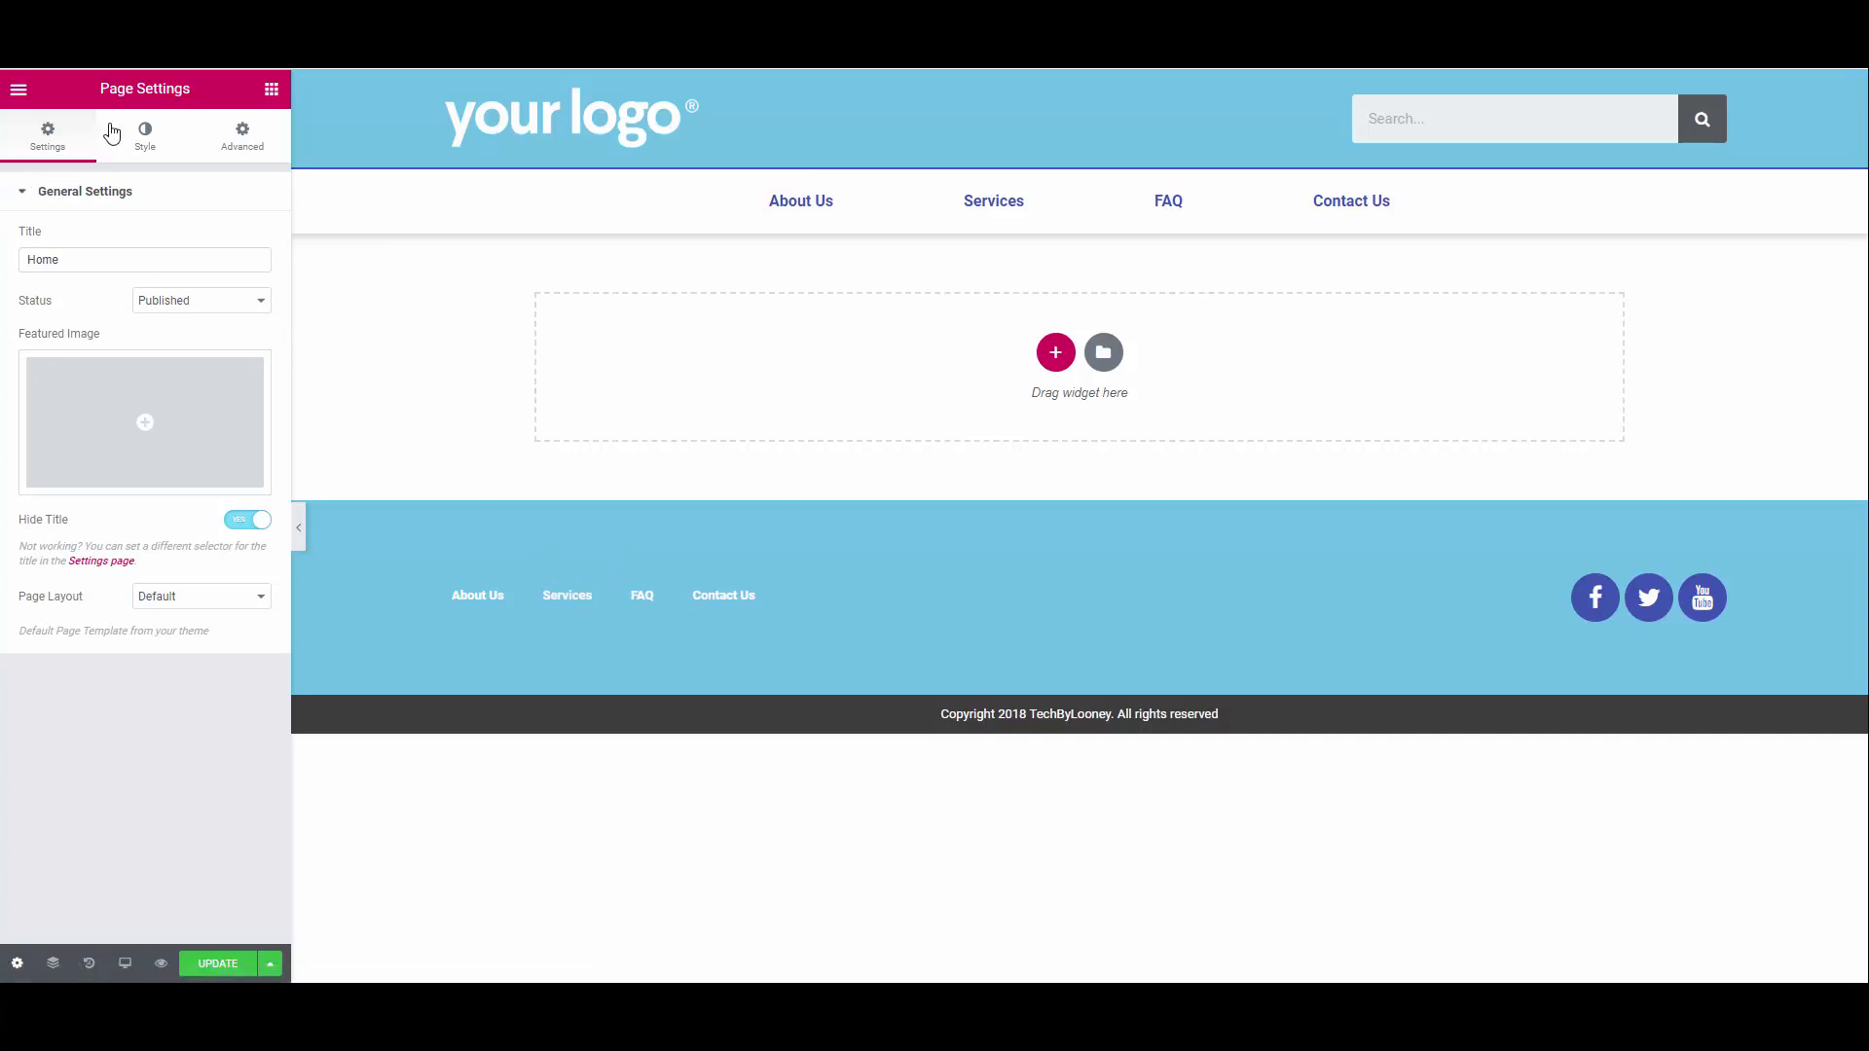
Examine the site's default color palette and the color selector of its primary color.
click(19, 91)
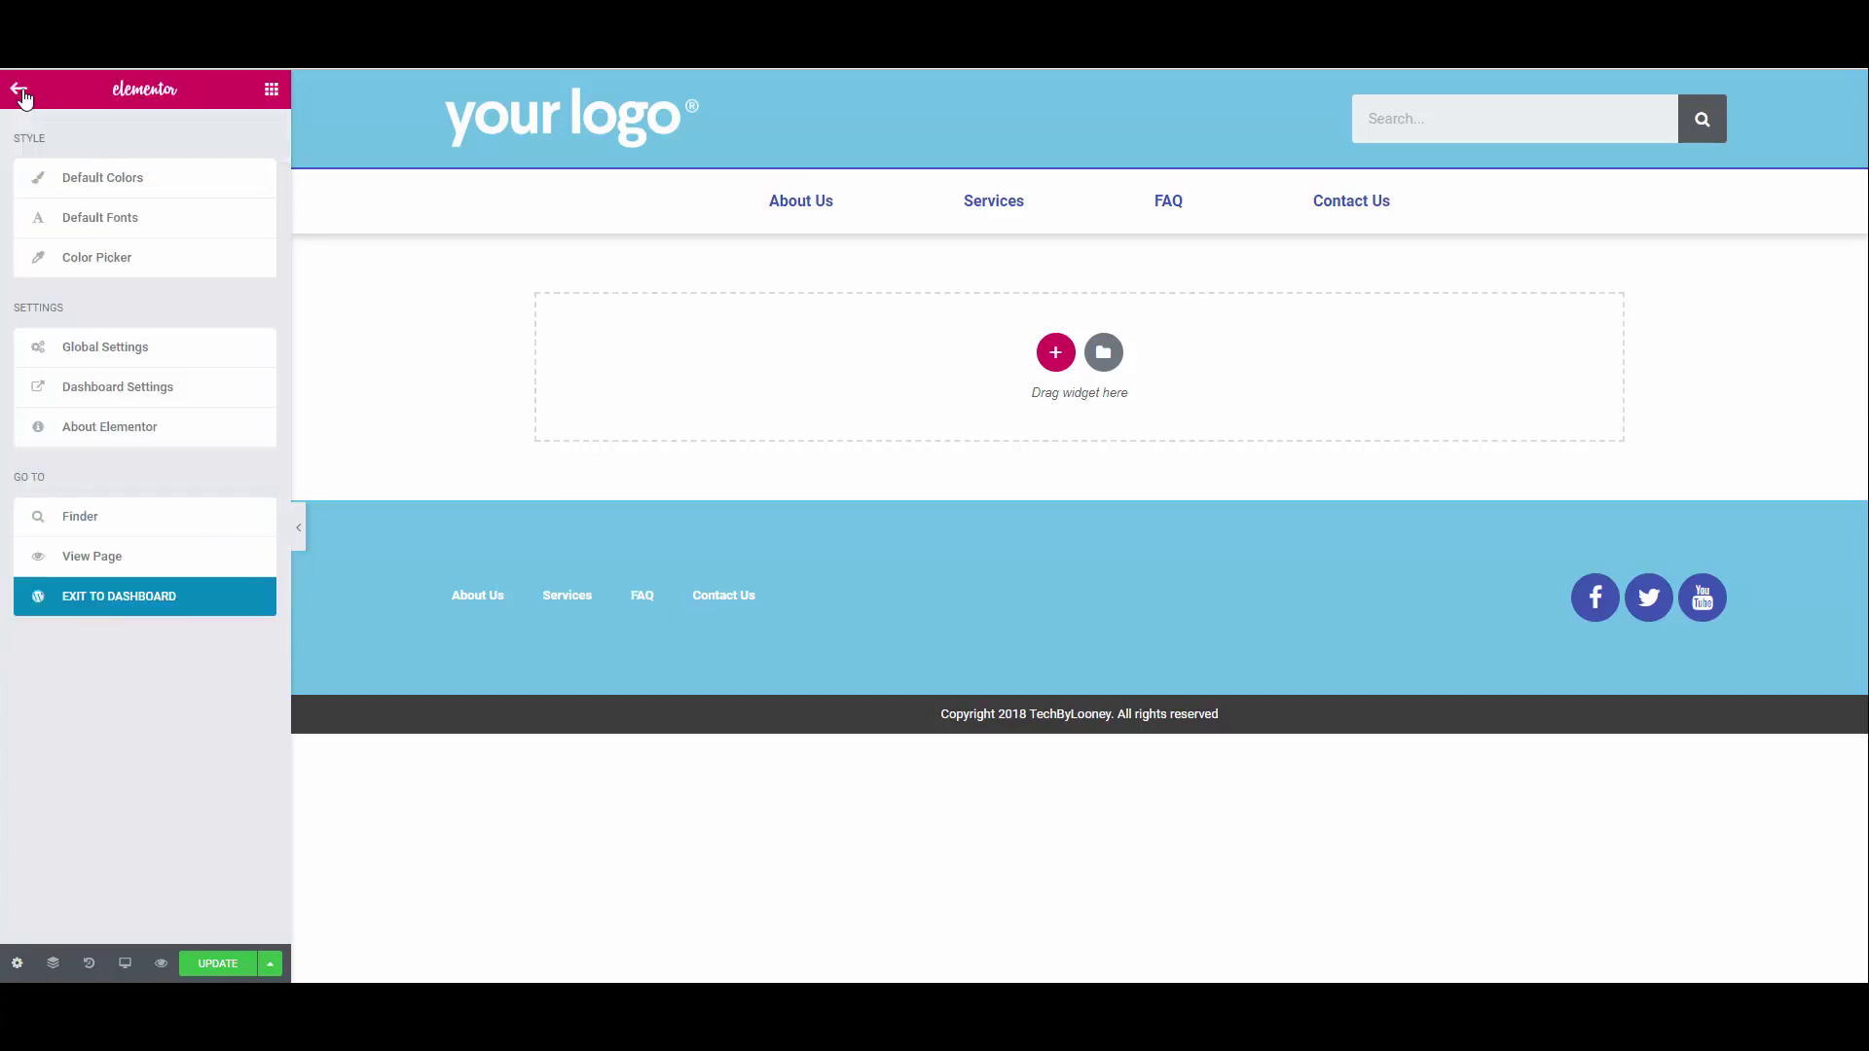
click(108, 182)
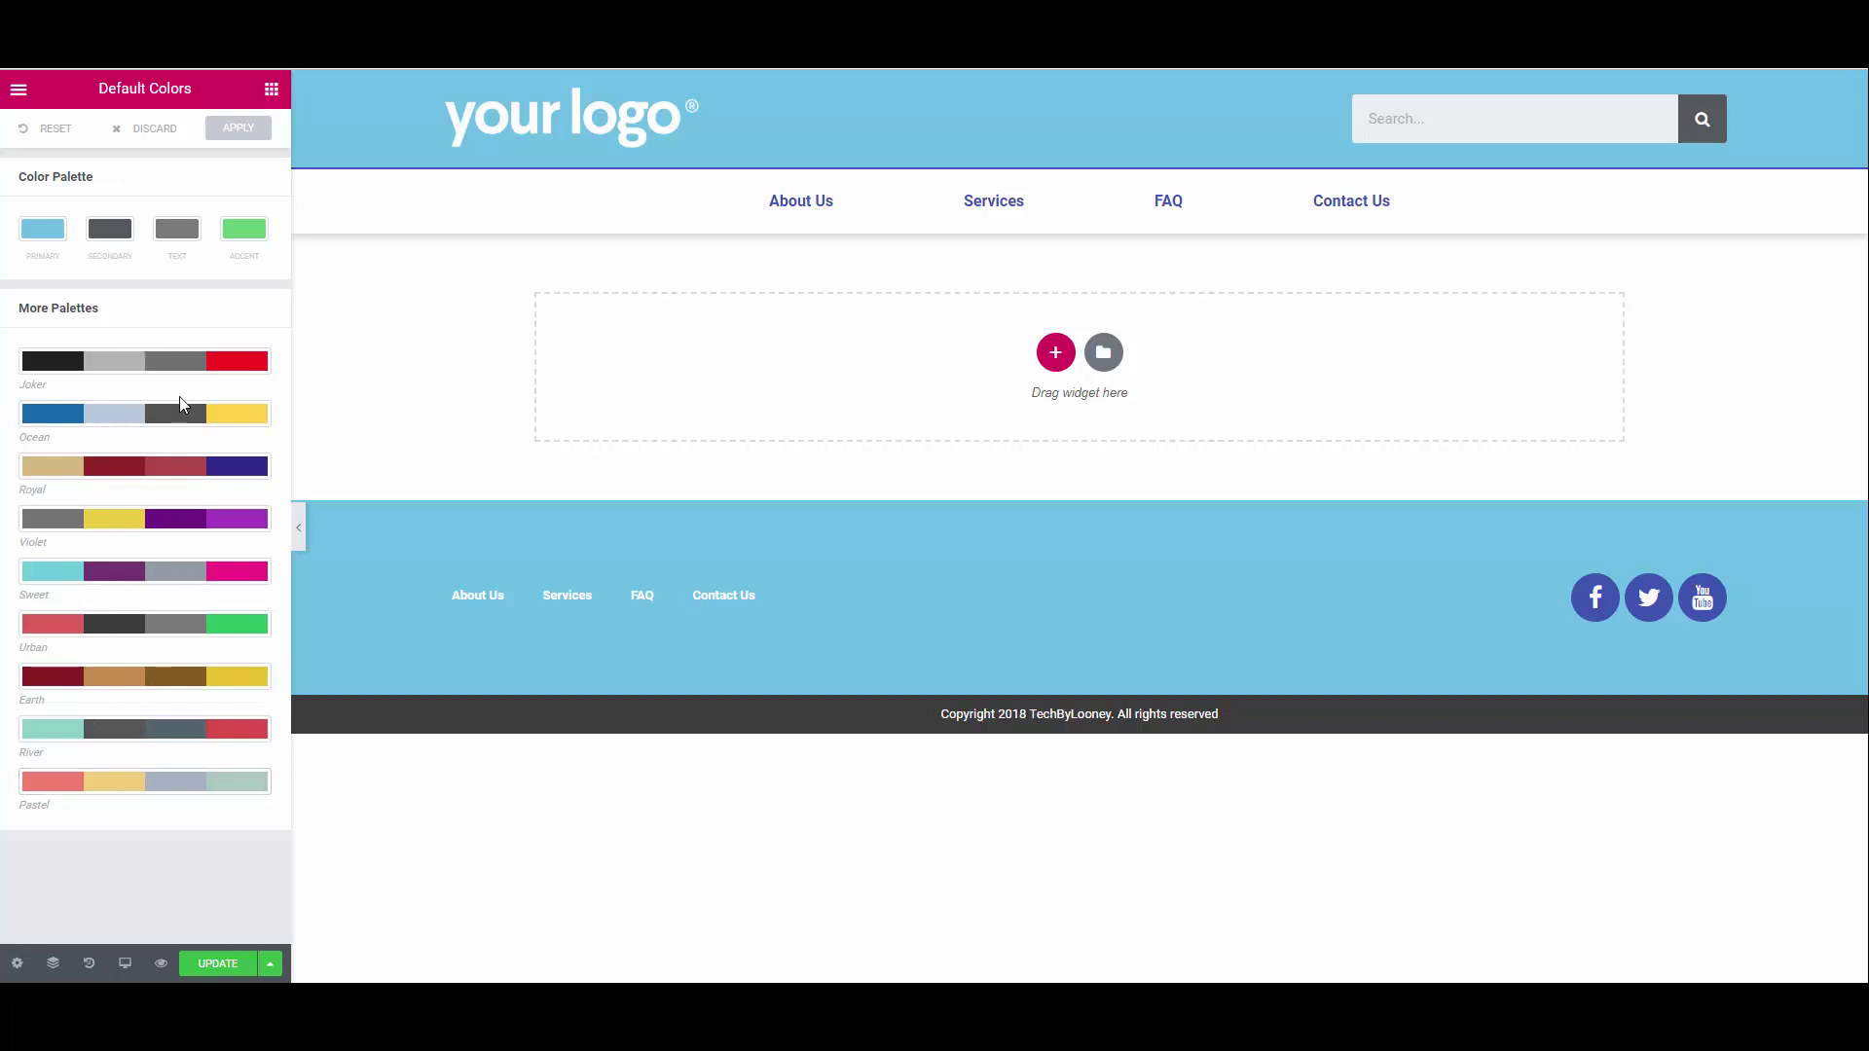
click(43, 230)
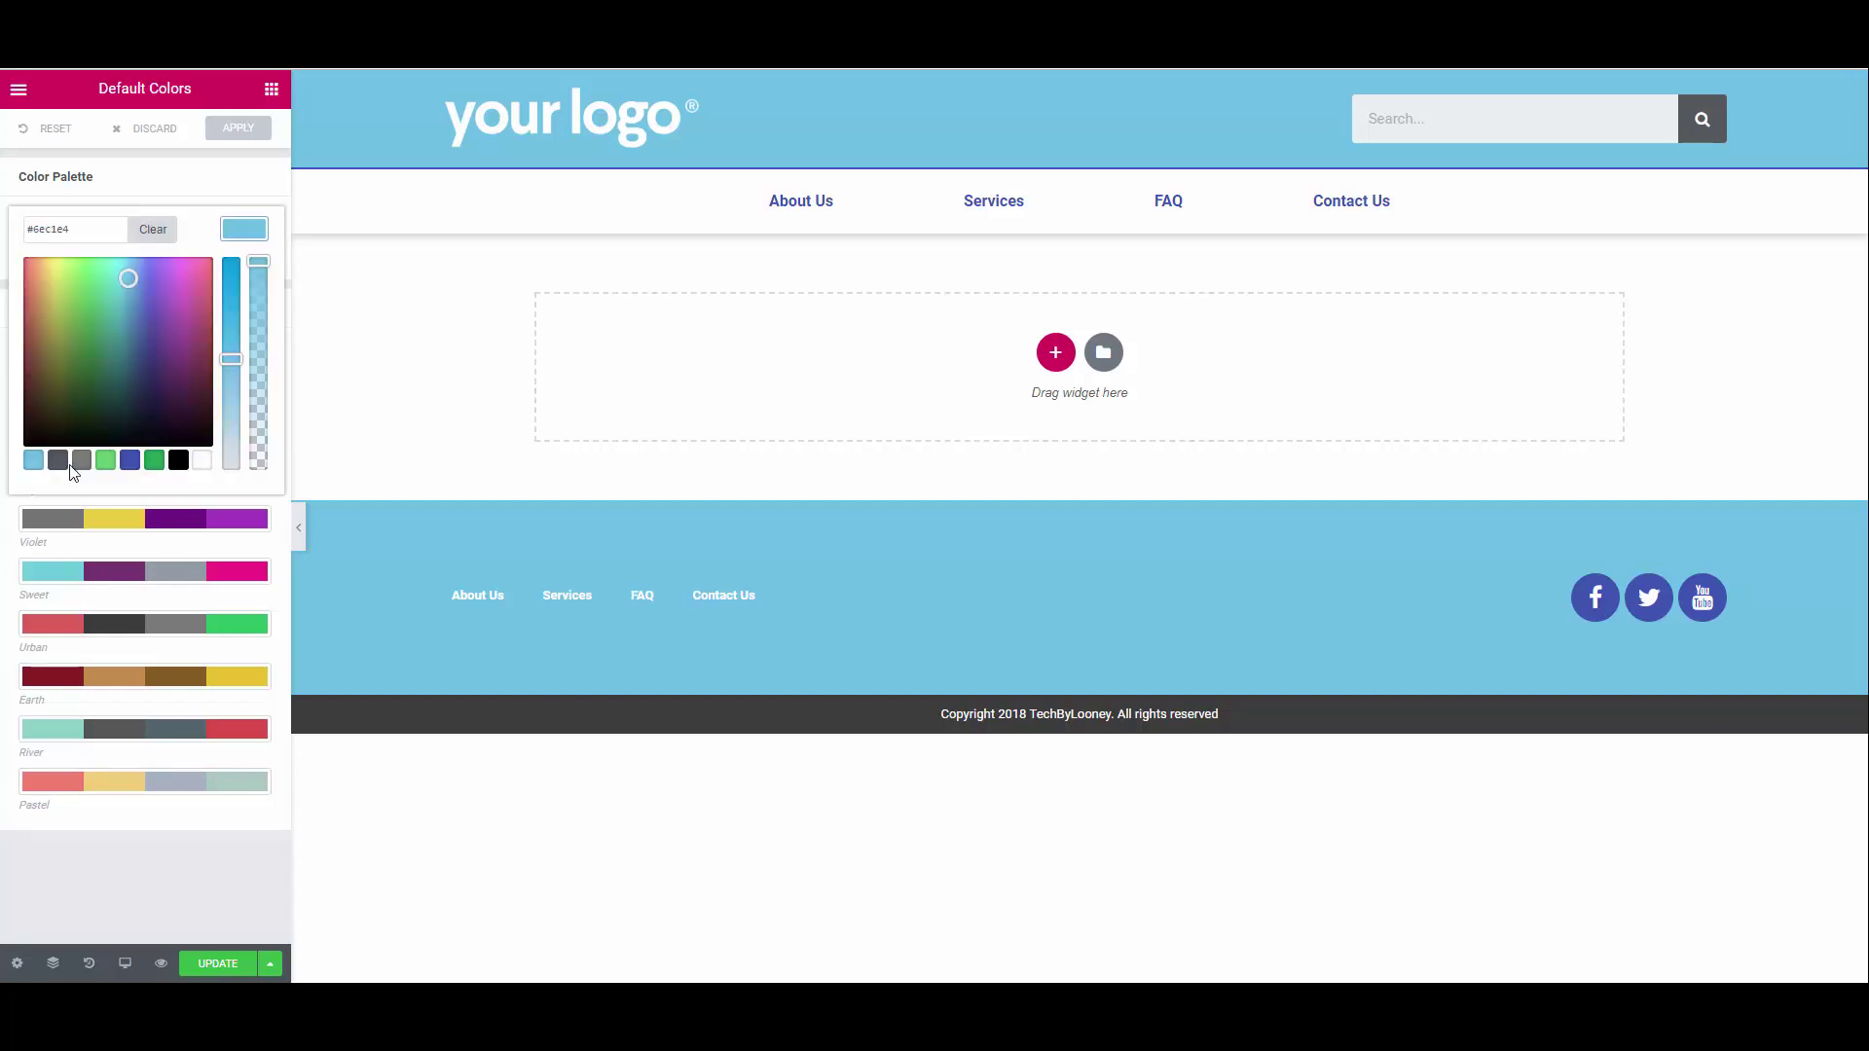
click(235, 232)
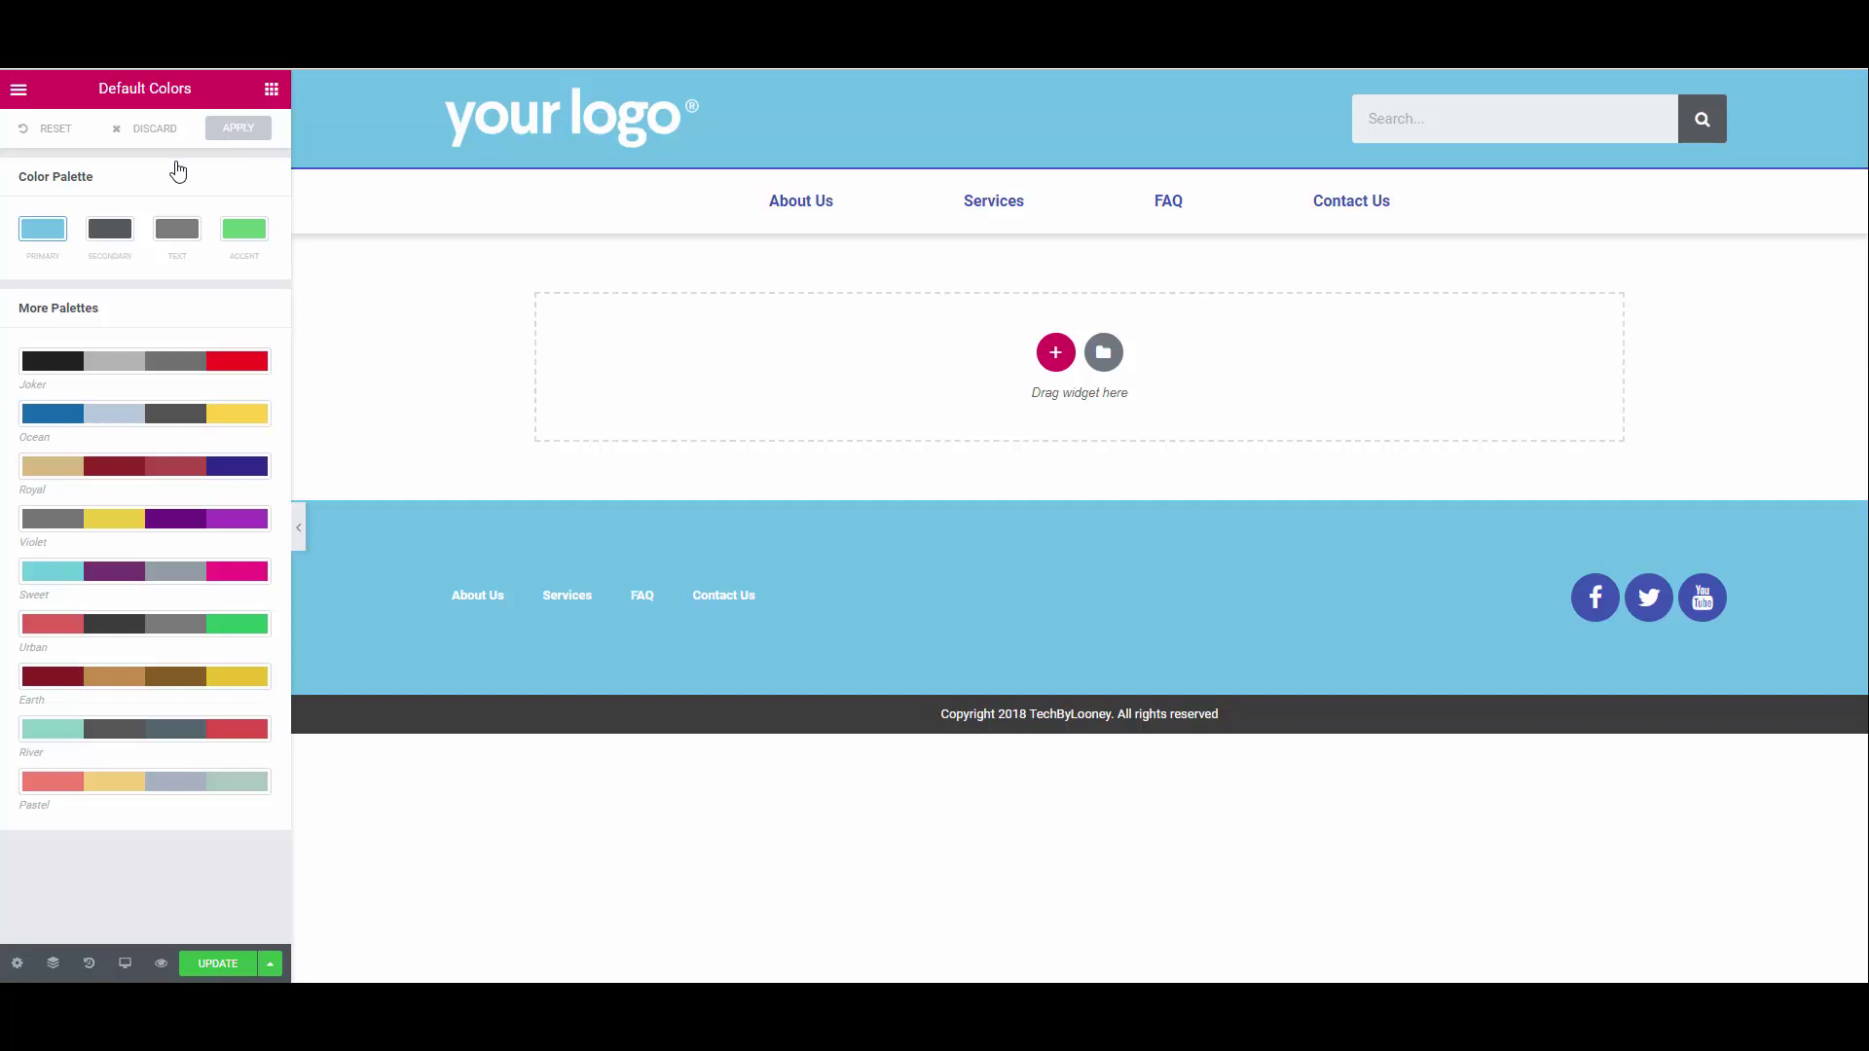
click(18, 90)
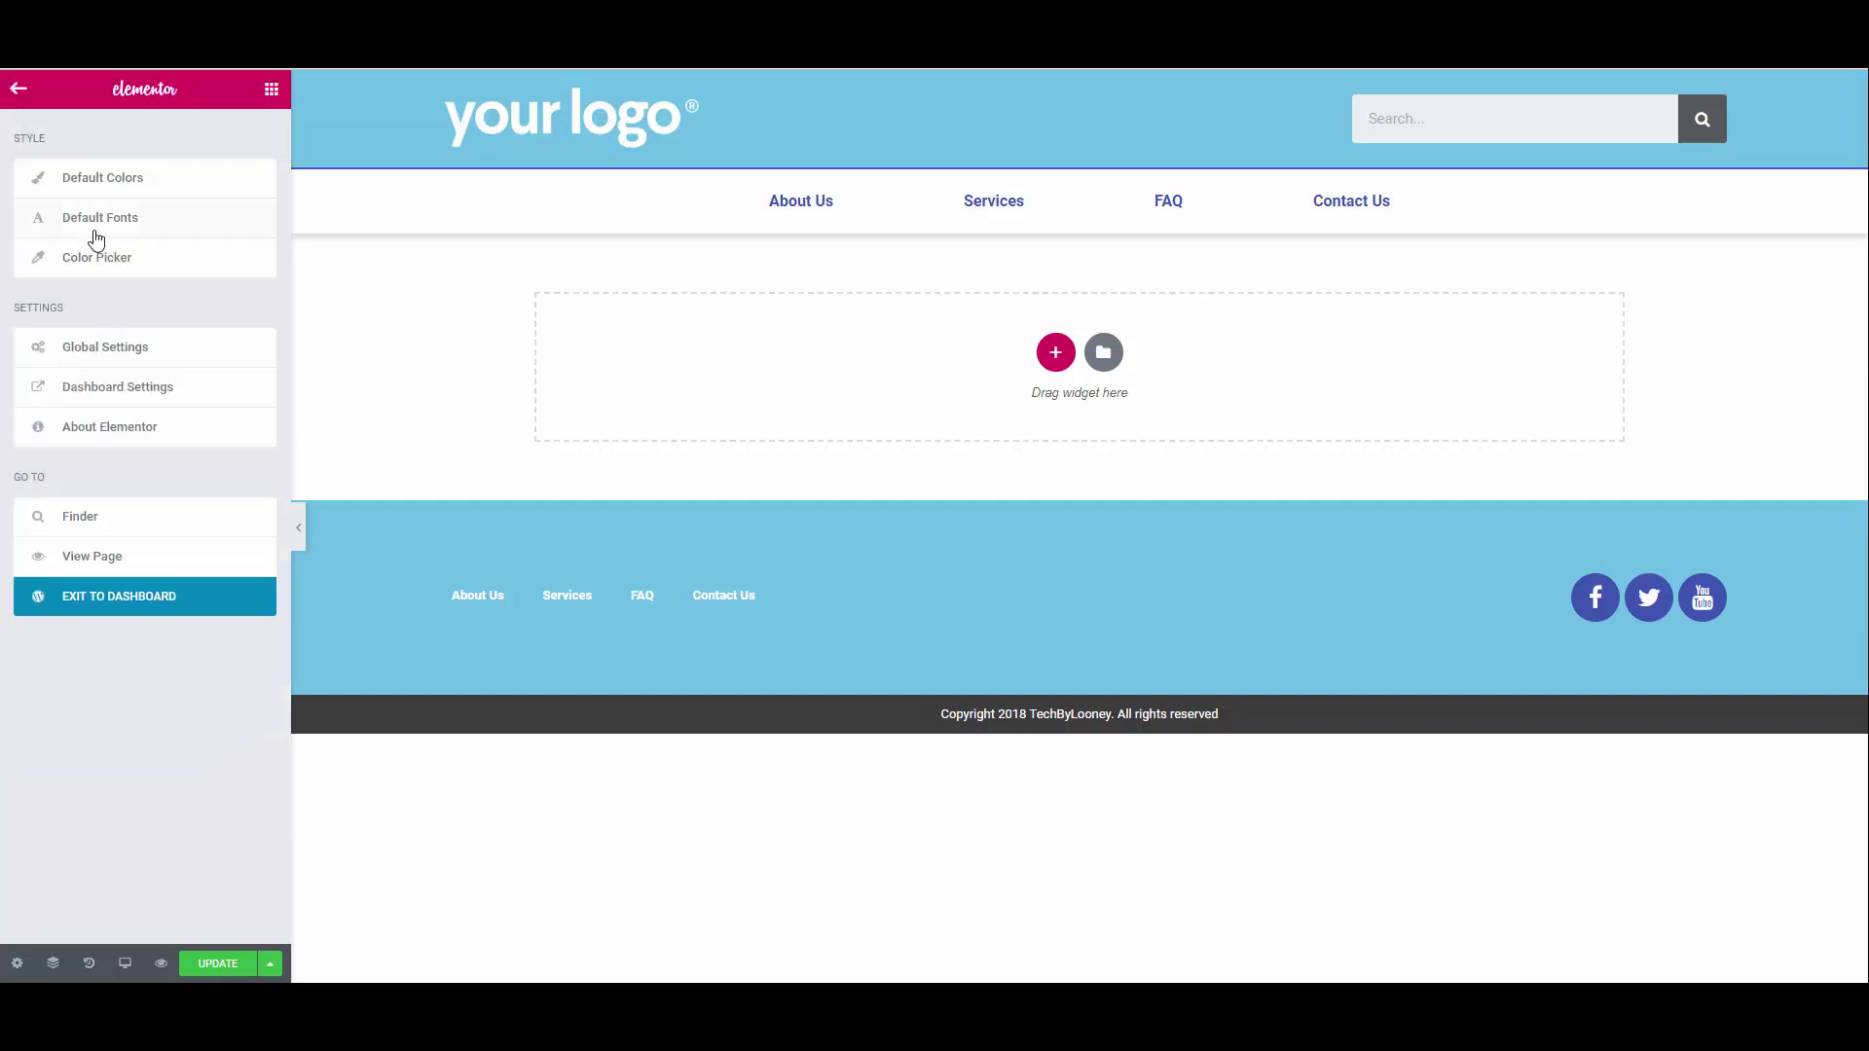
Set the default font family of the primary and secondary headlines to Ubuntu and apply it.
click(108, 220)
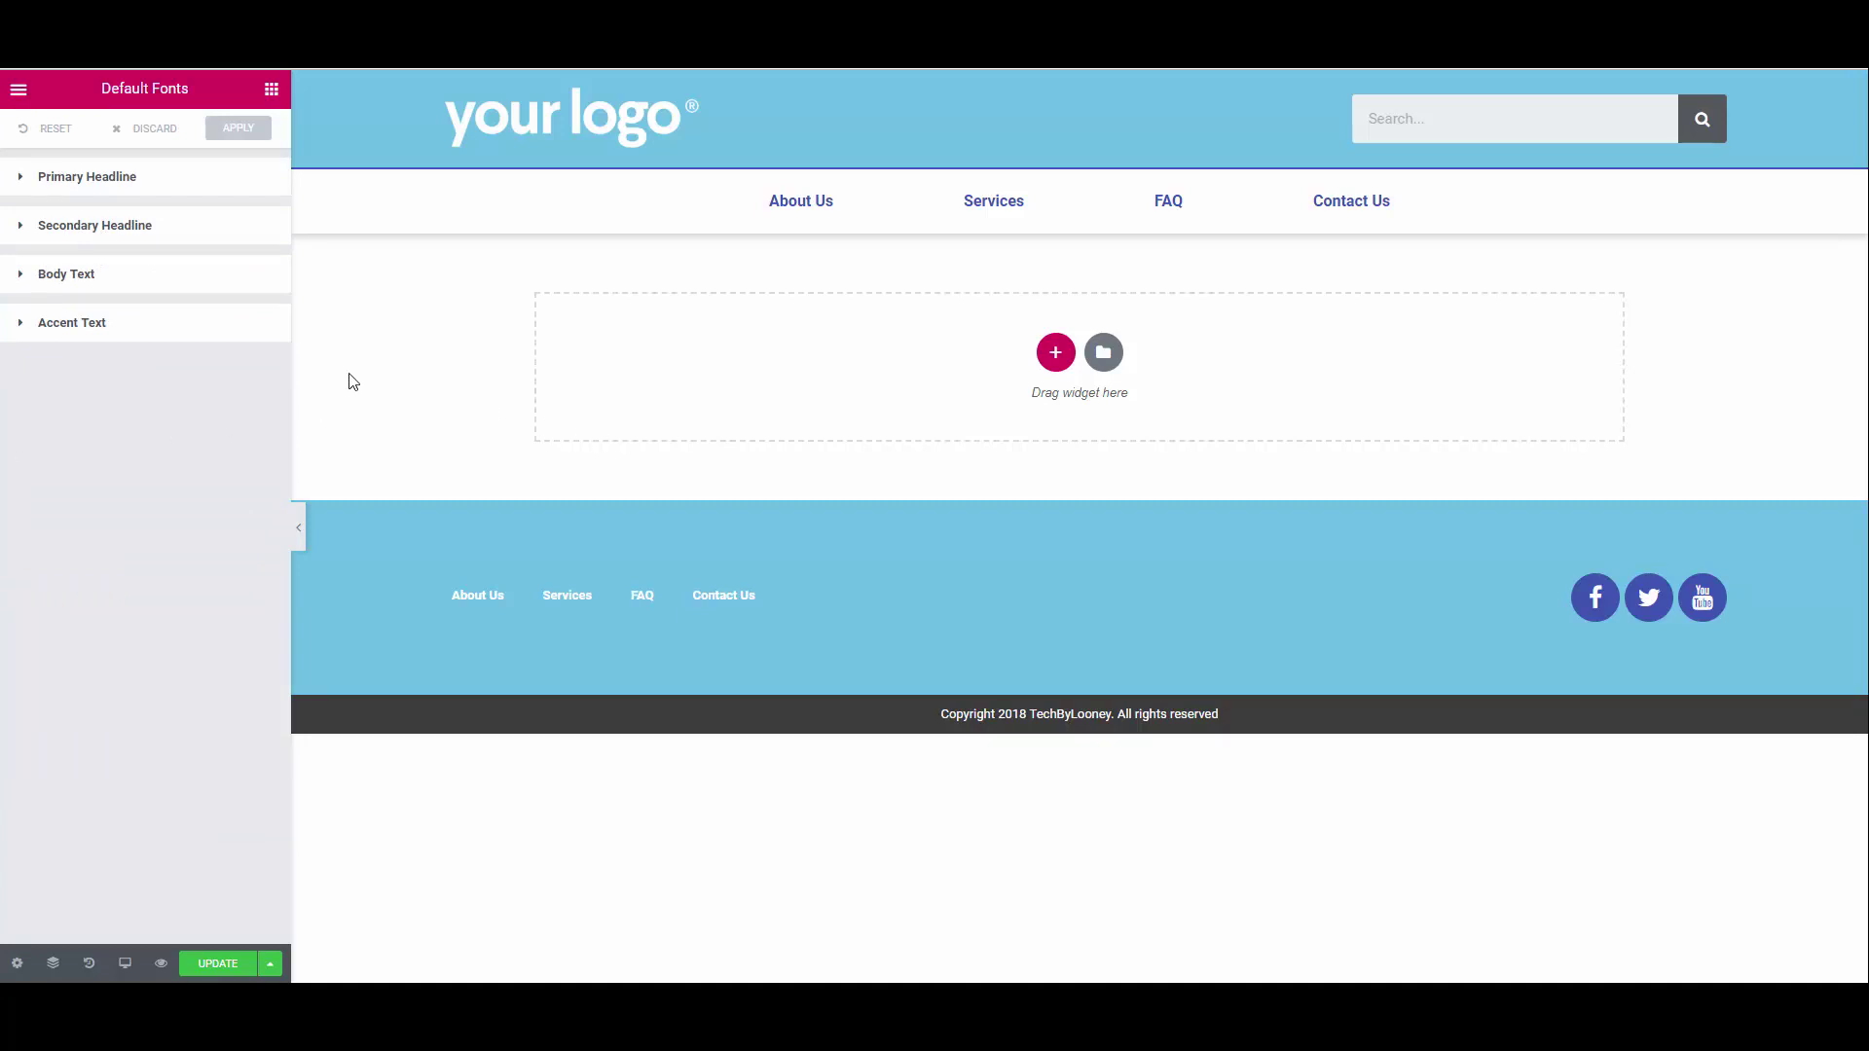
click(107, 178)
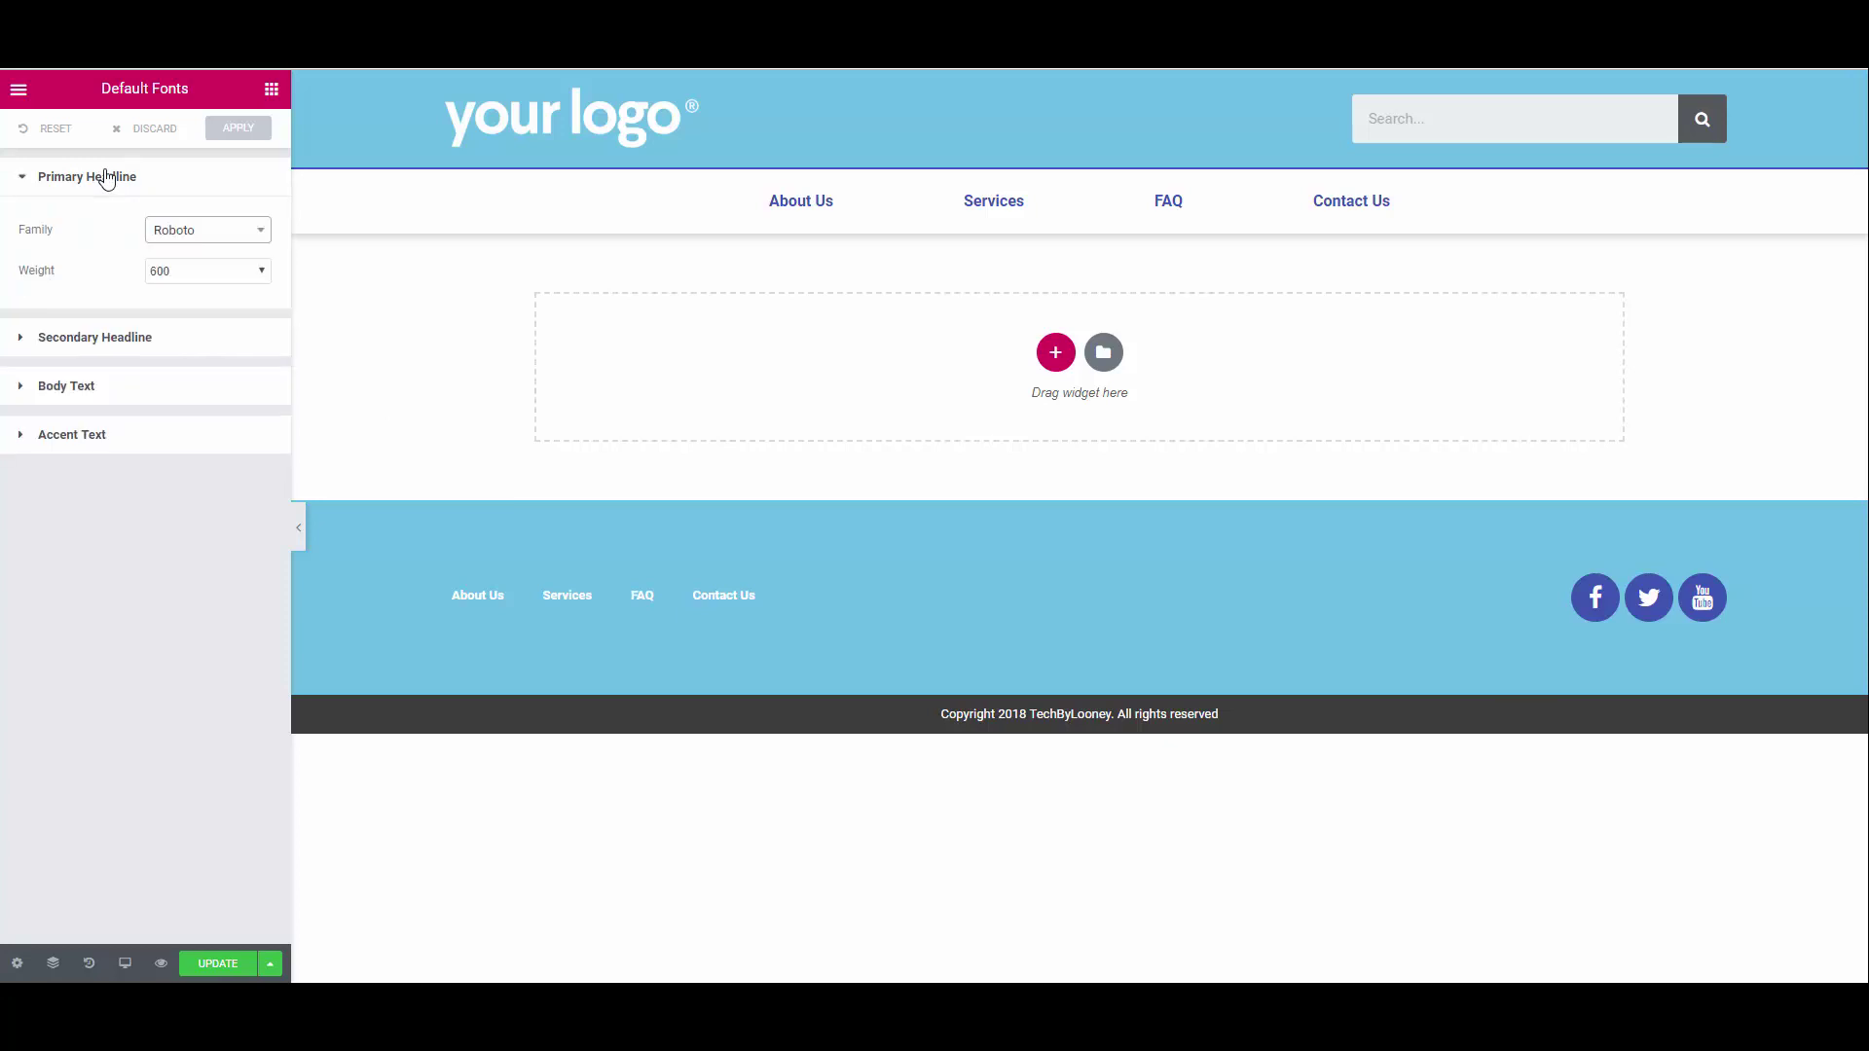
click(206, 234)
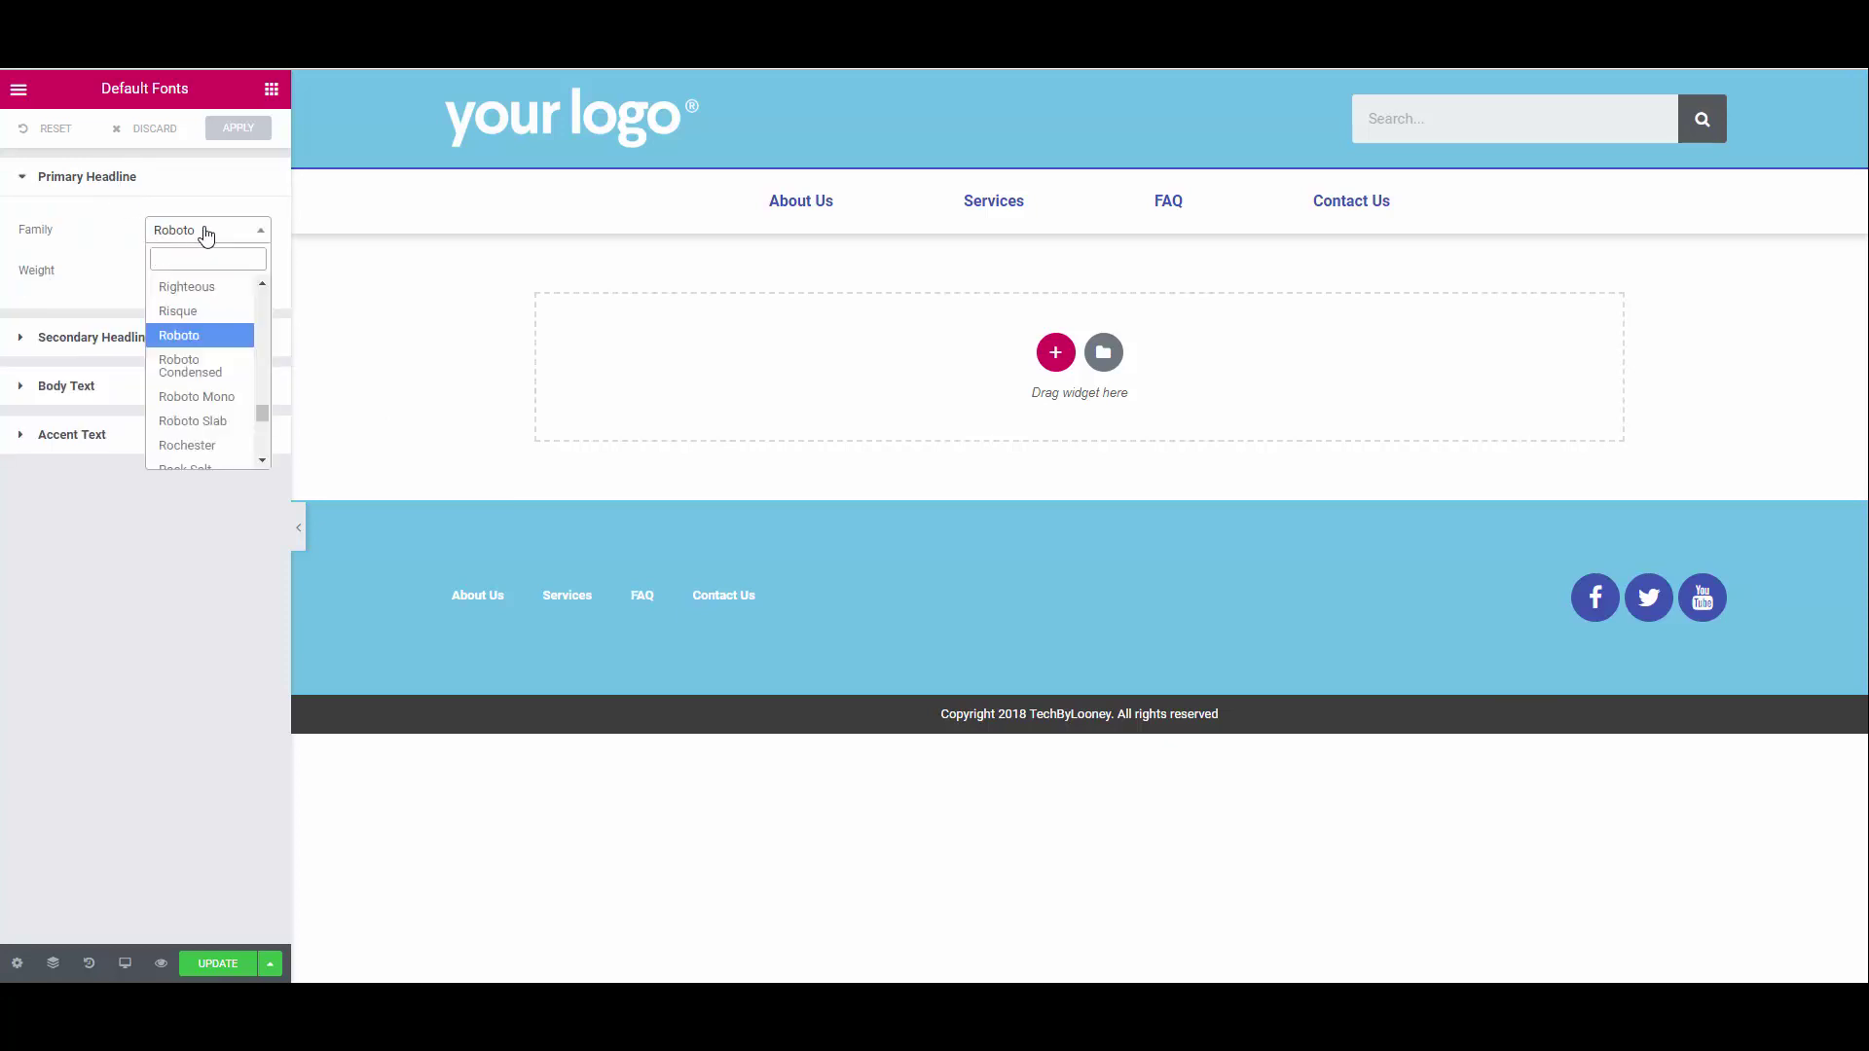
text(ubun)
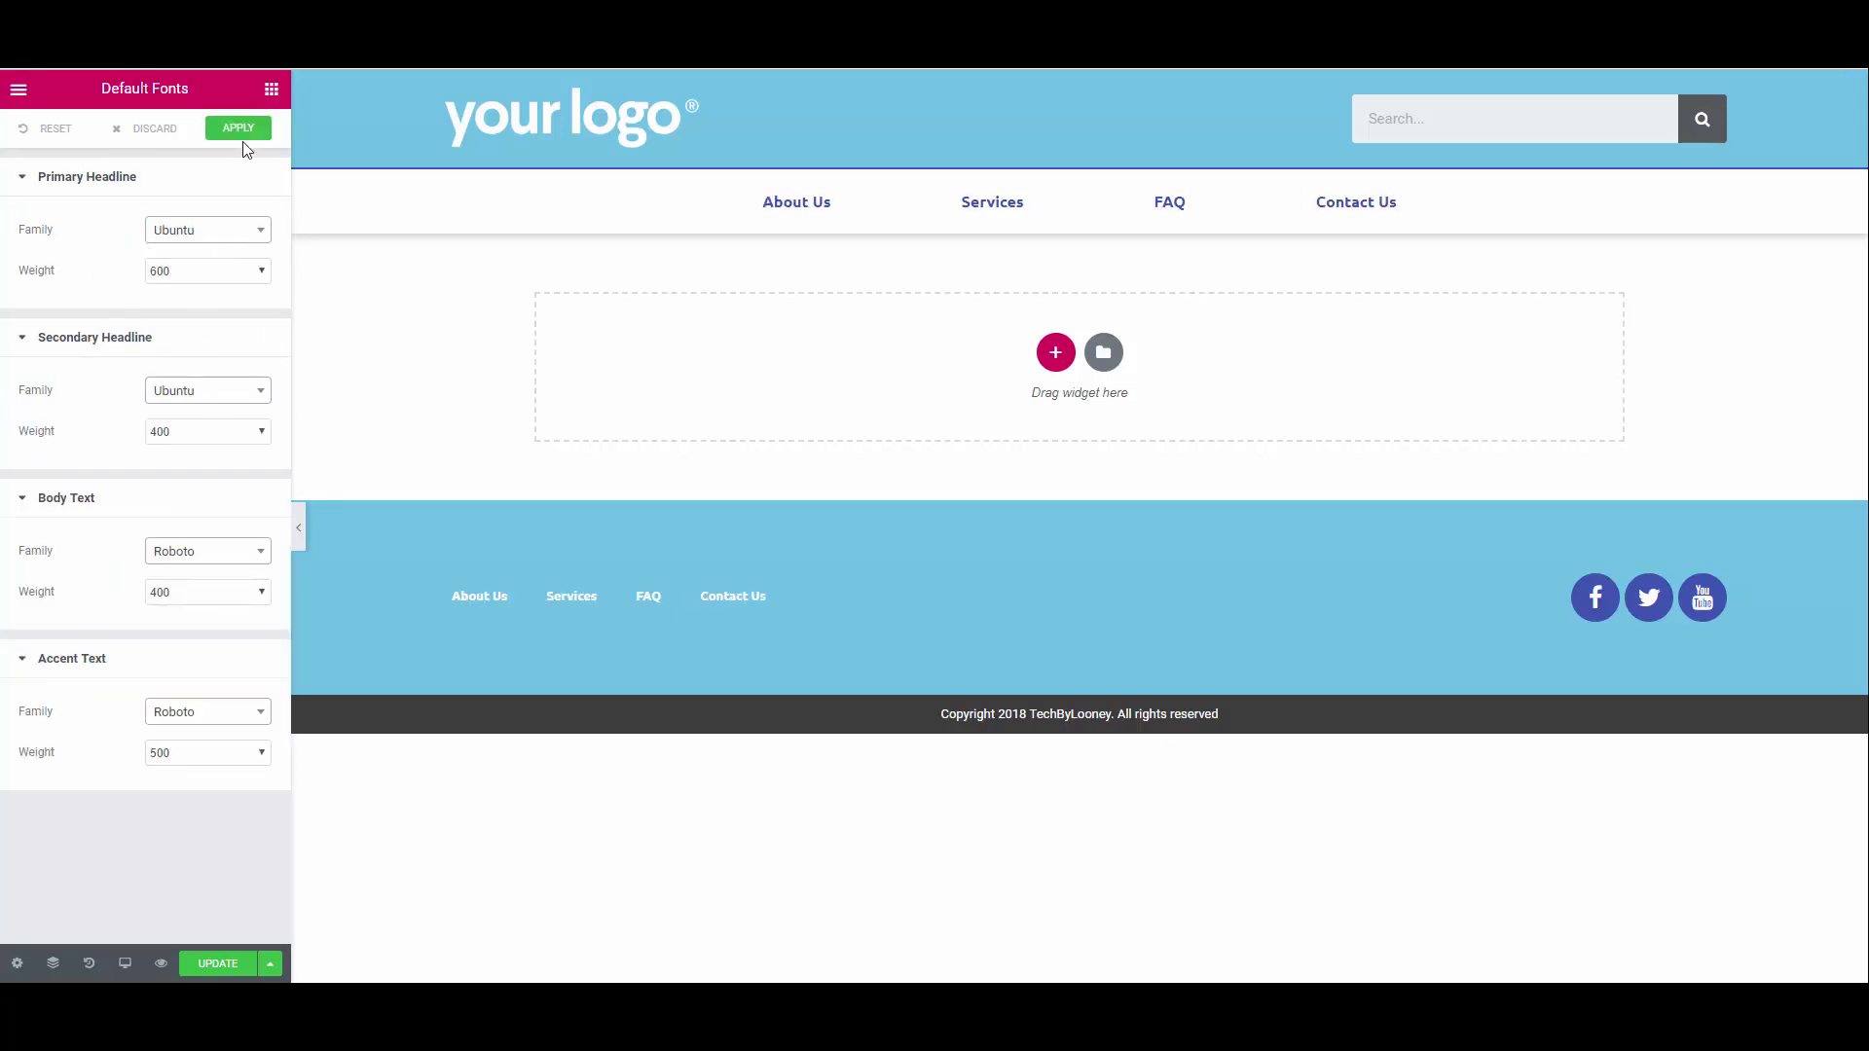
click(239, 130)
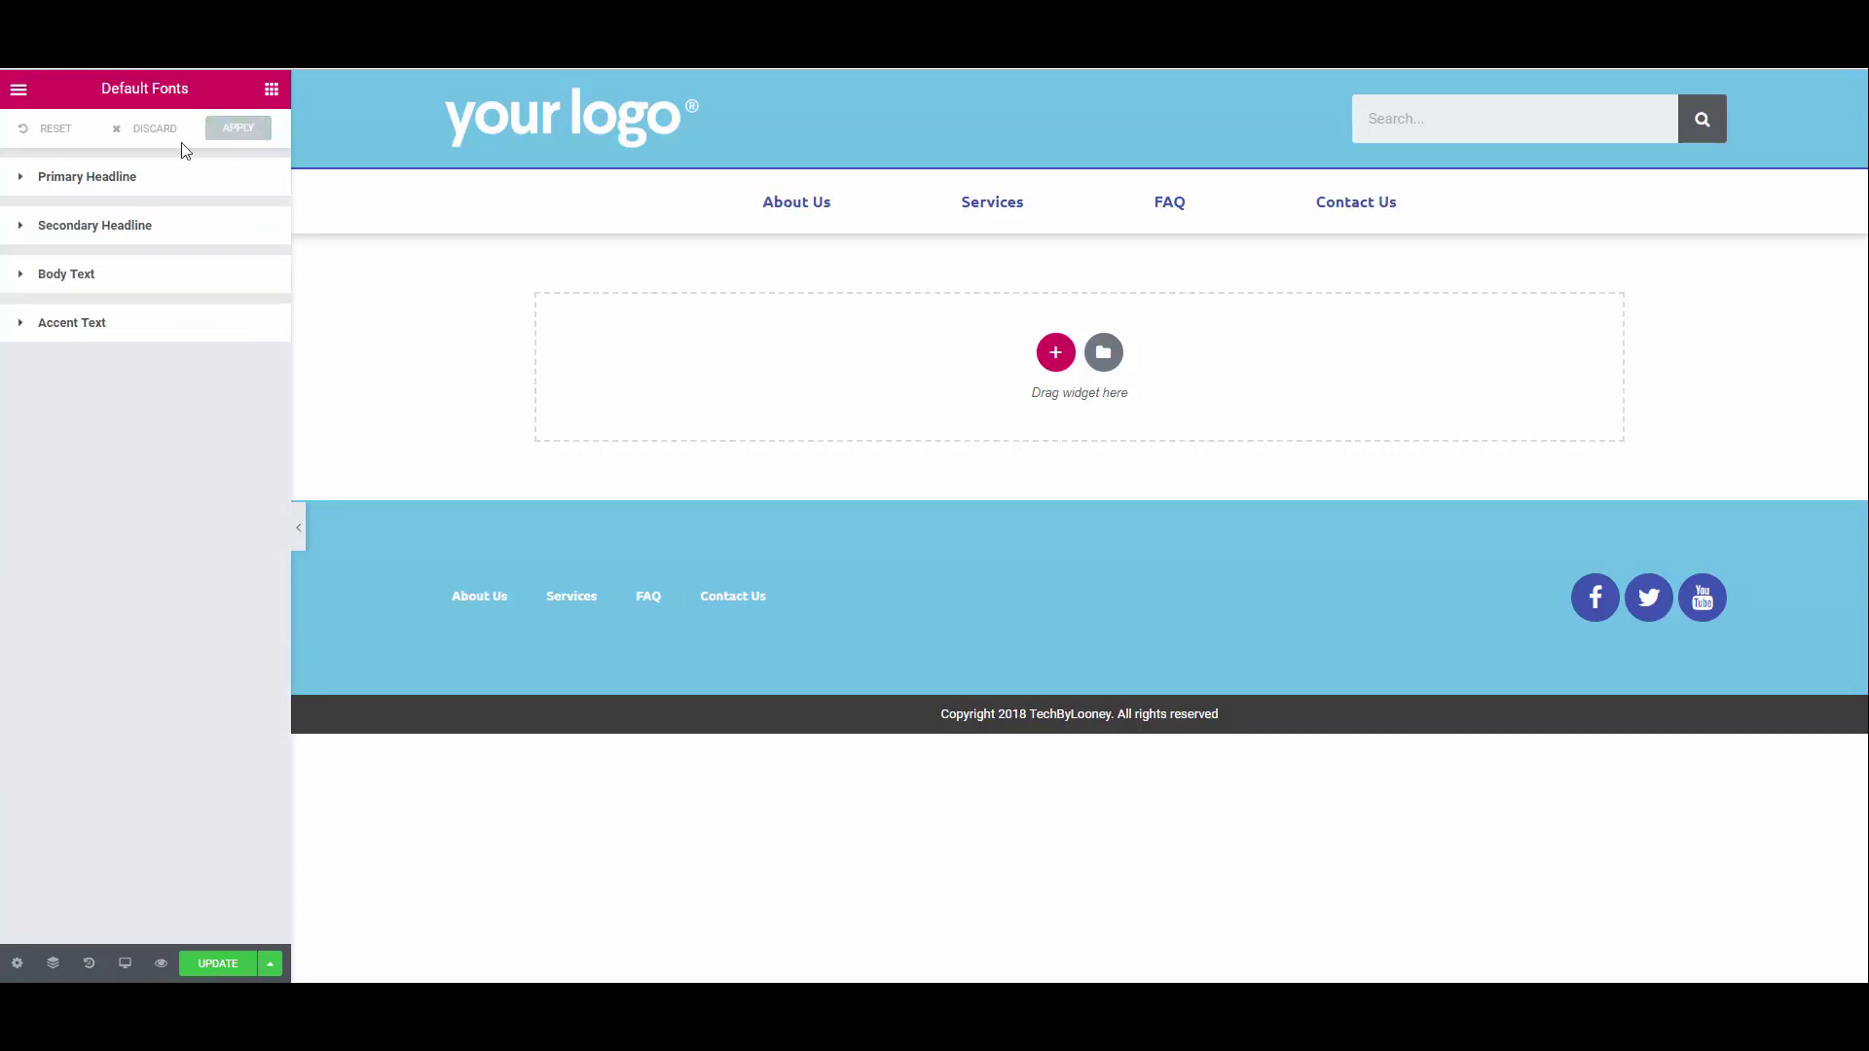
Look over the colors and palettes offered in the editor's Color Picker settings.
click(19, 93)
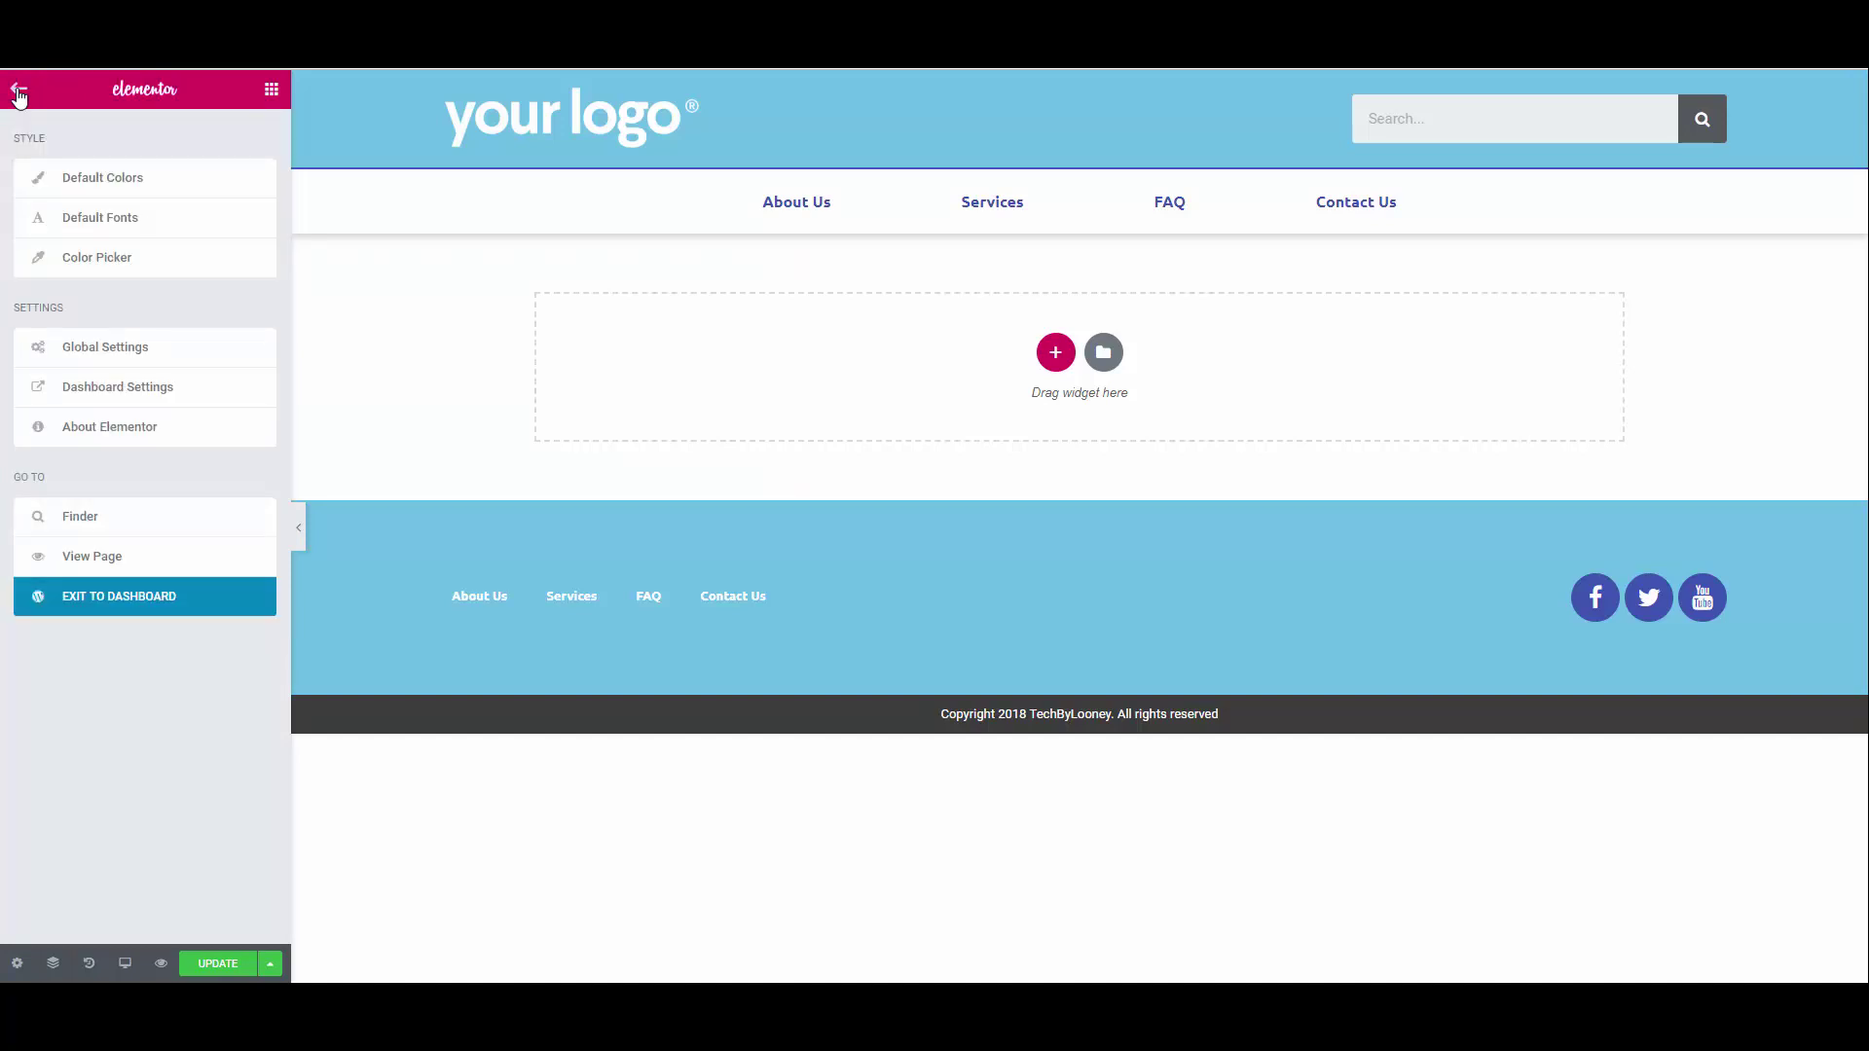
click(97, 258)
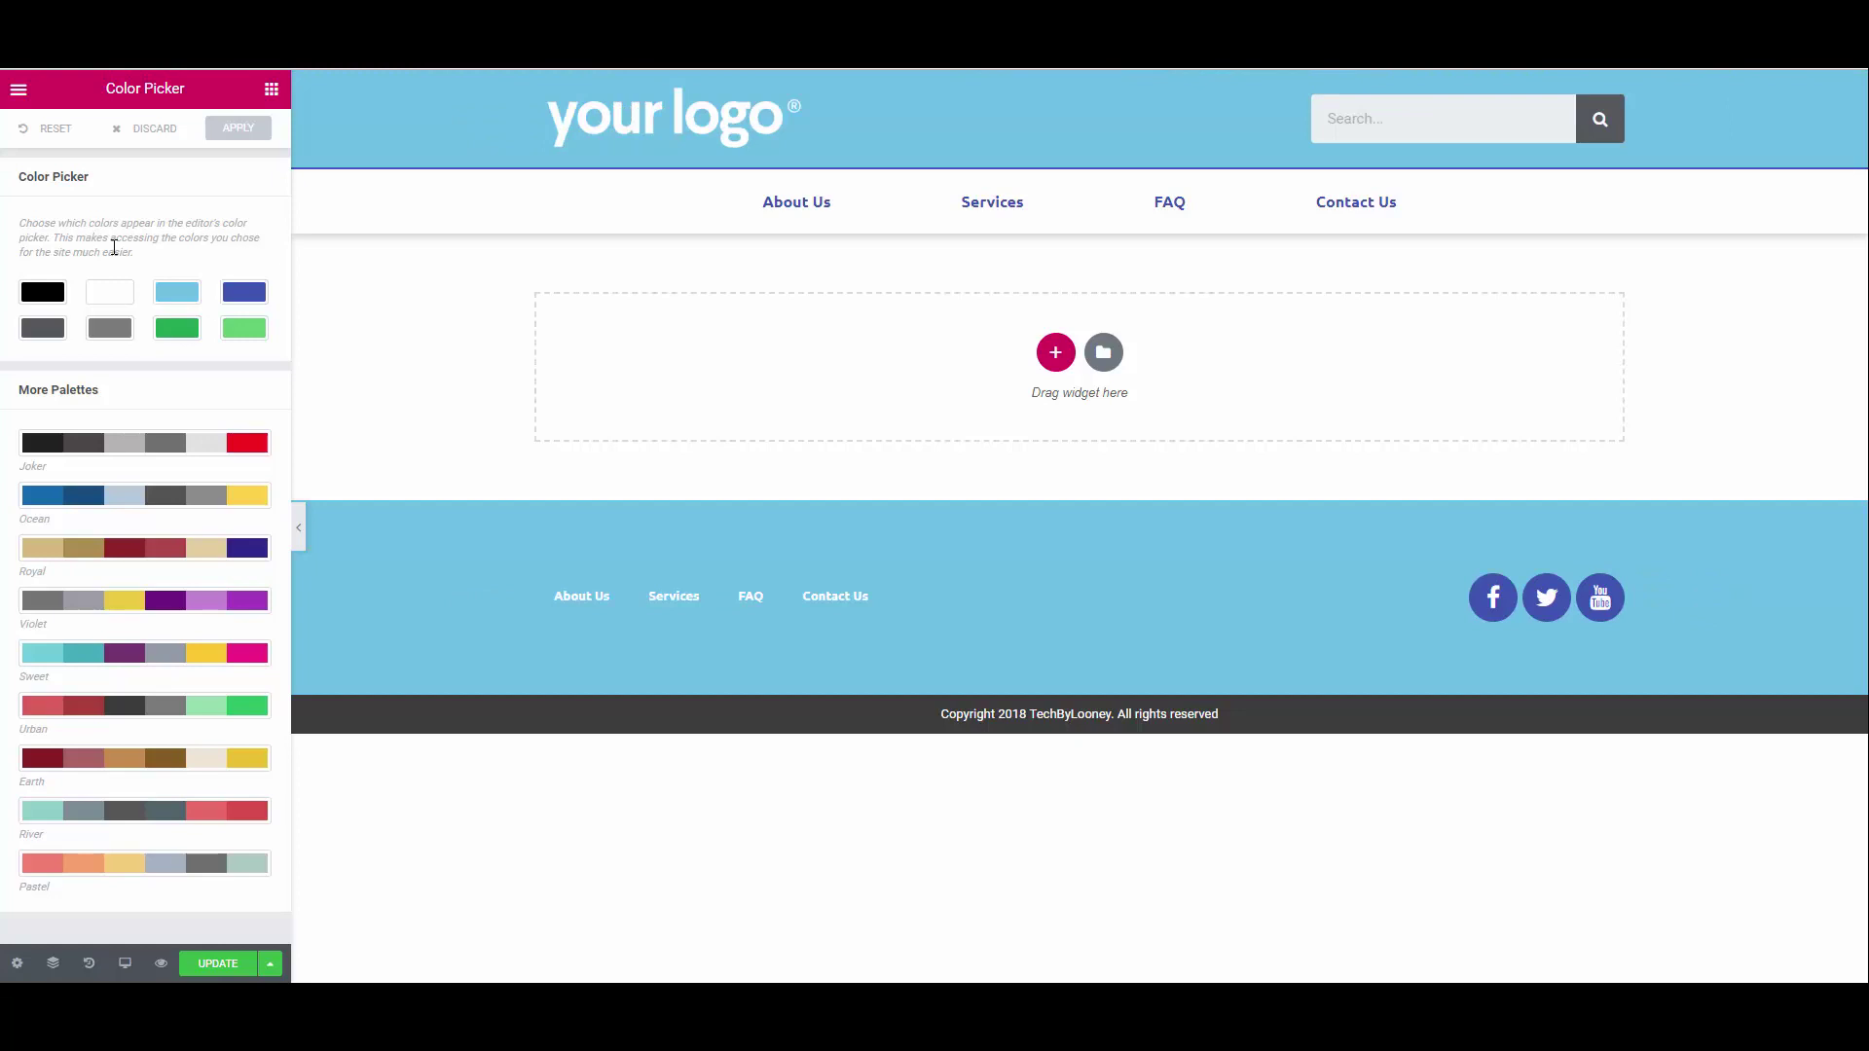
click(19, 89)
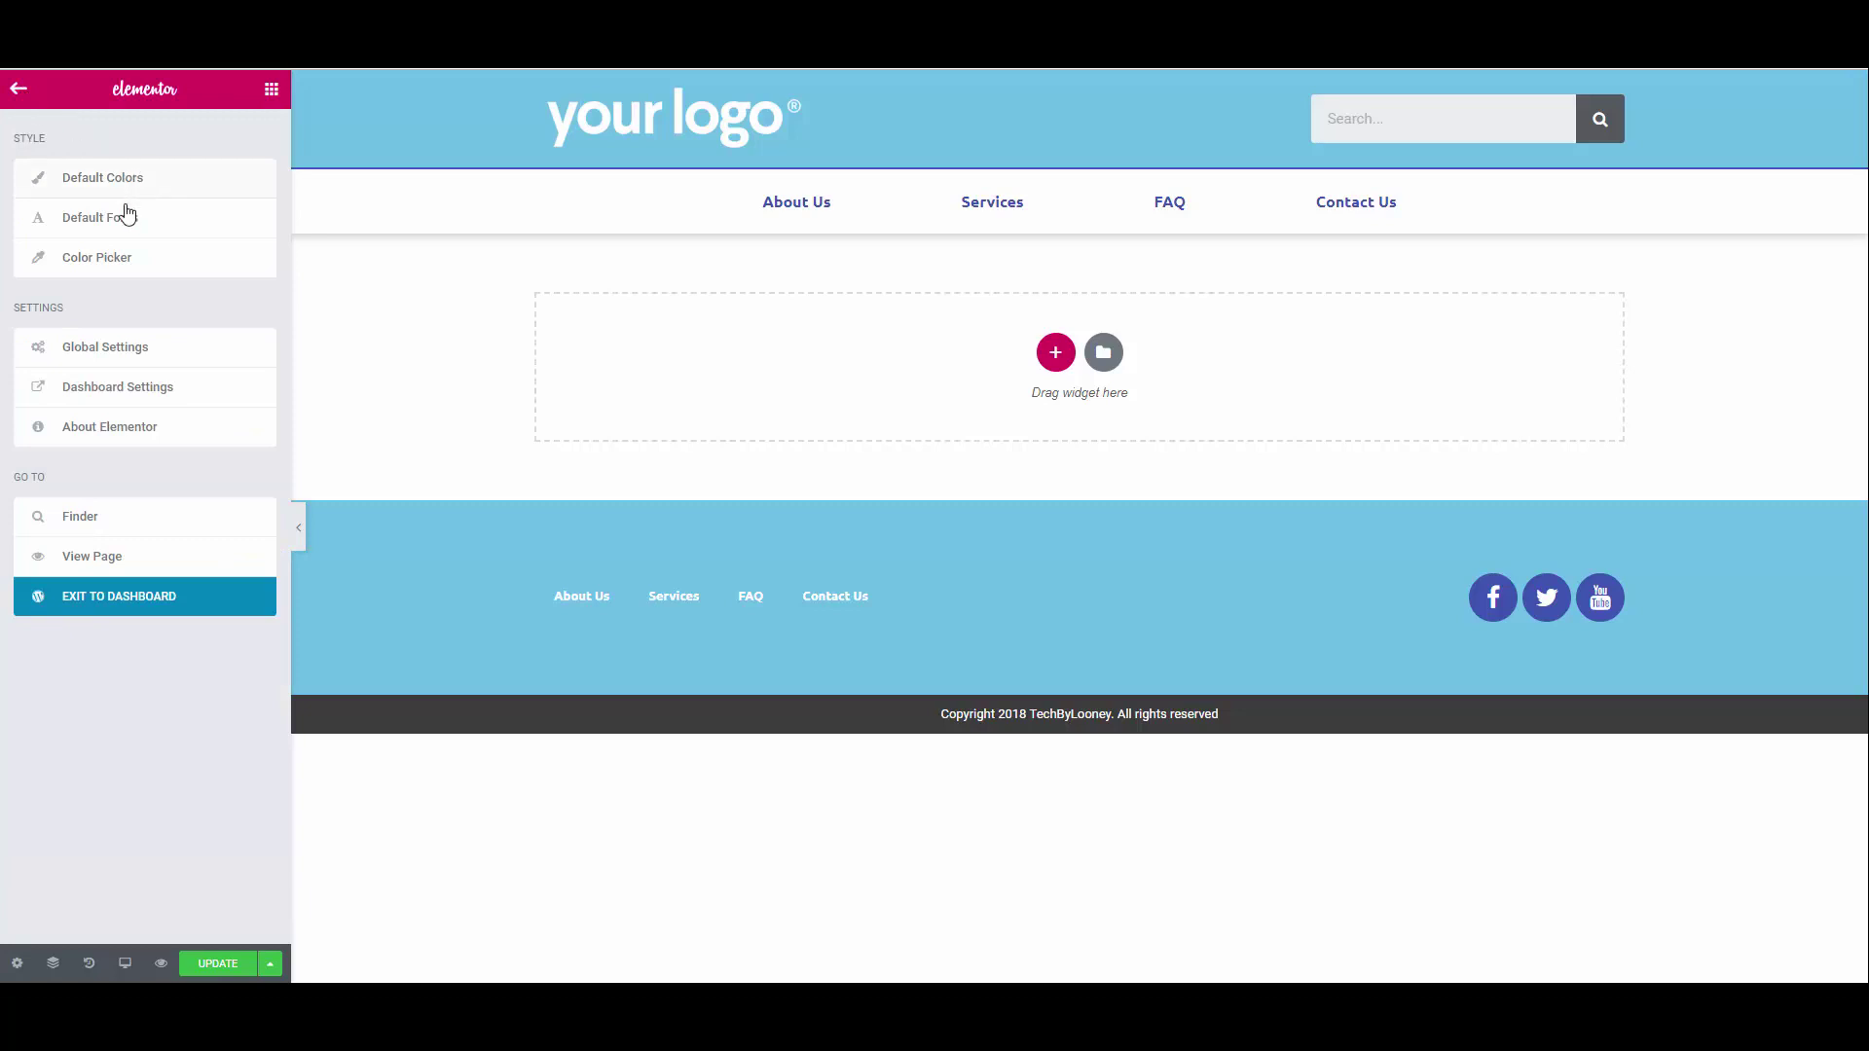
Set the default content width in the global settings to 1350 px.
click(115, 351)
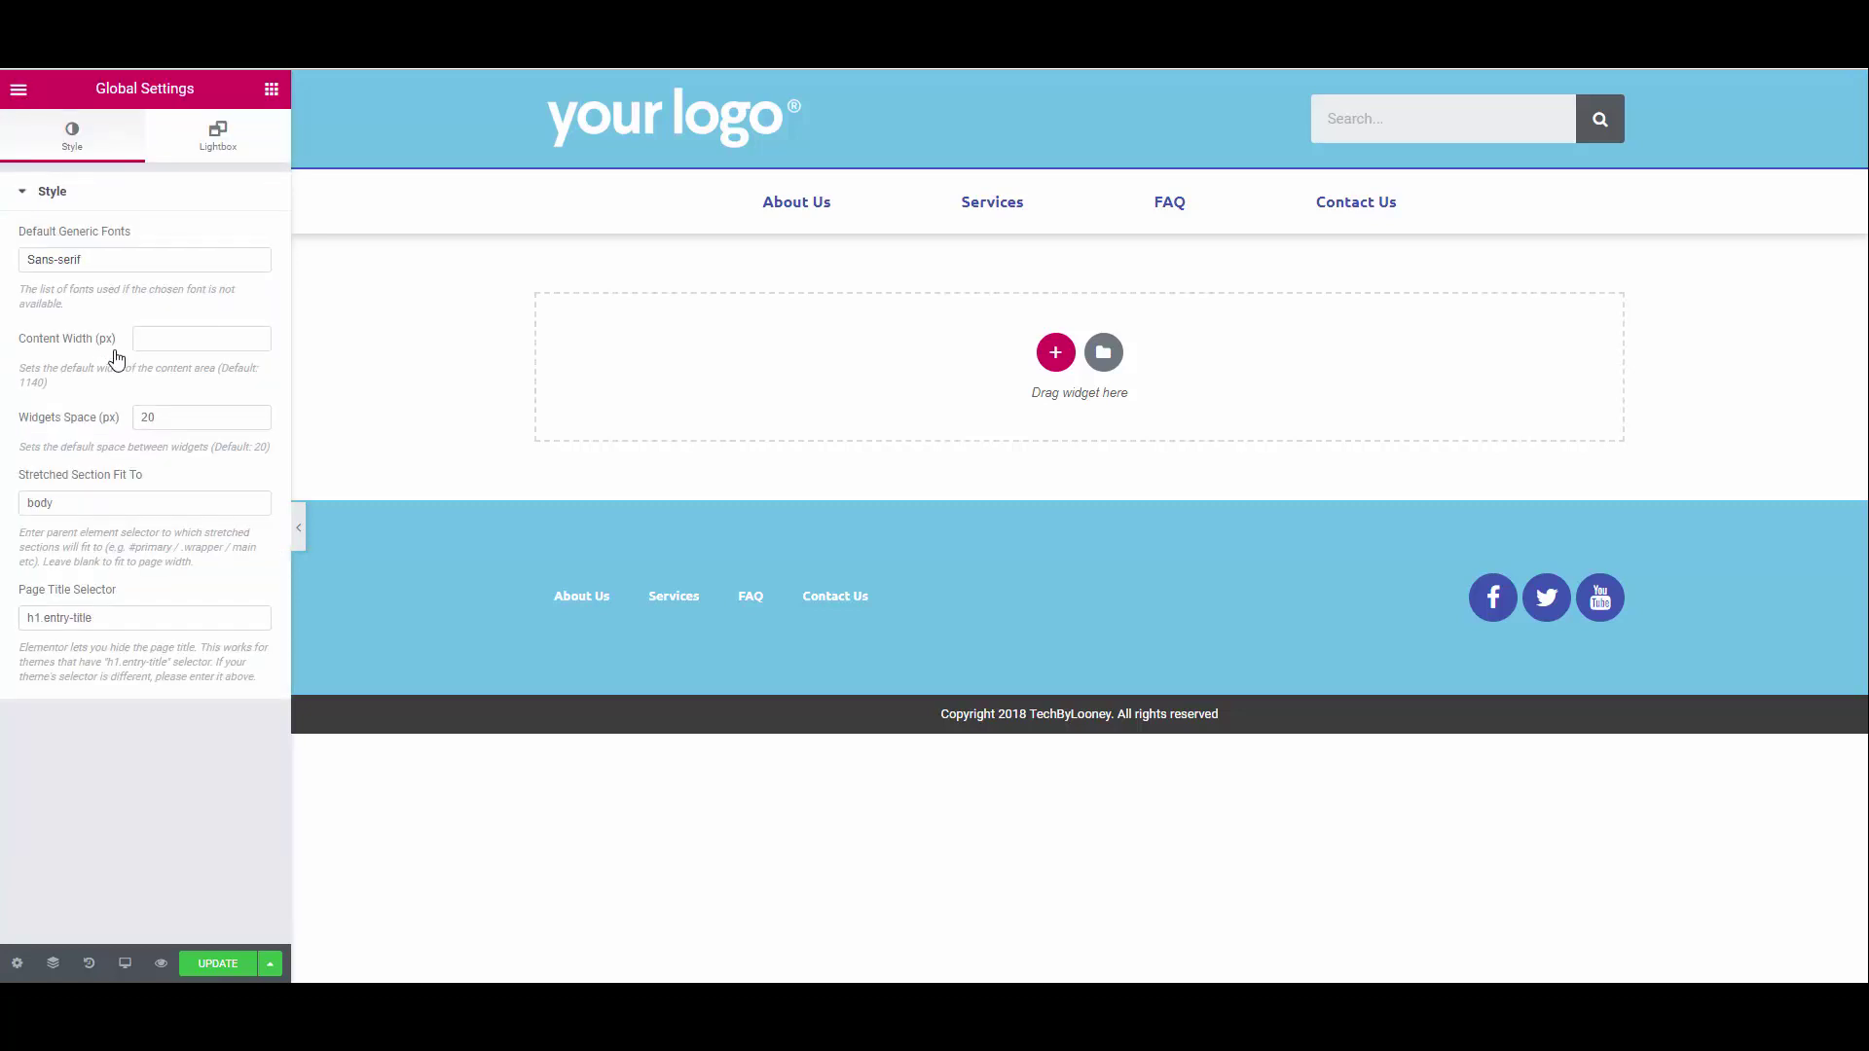
click(176, 341)
text(1350)
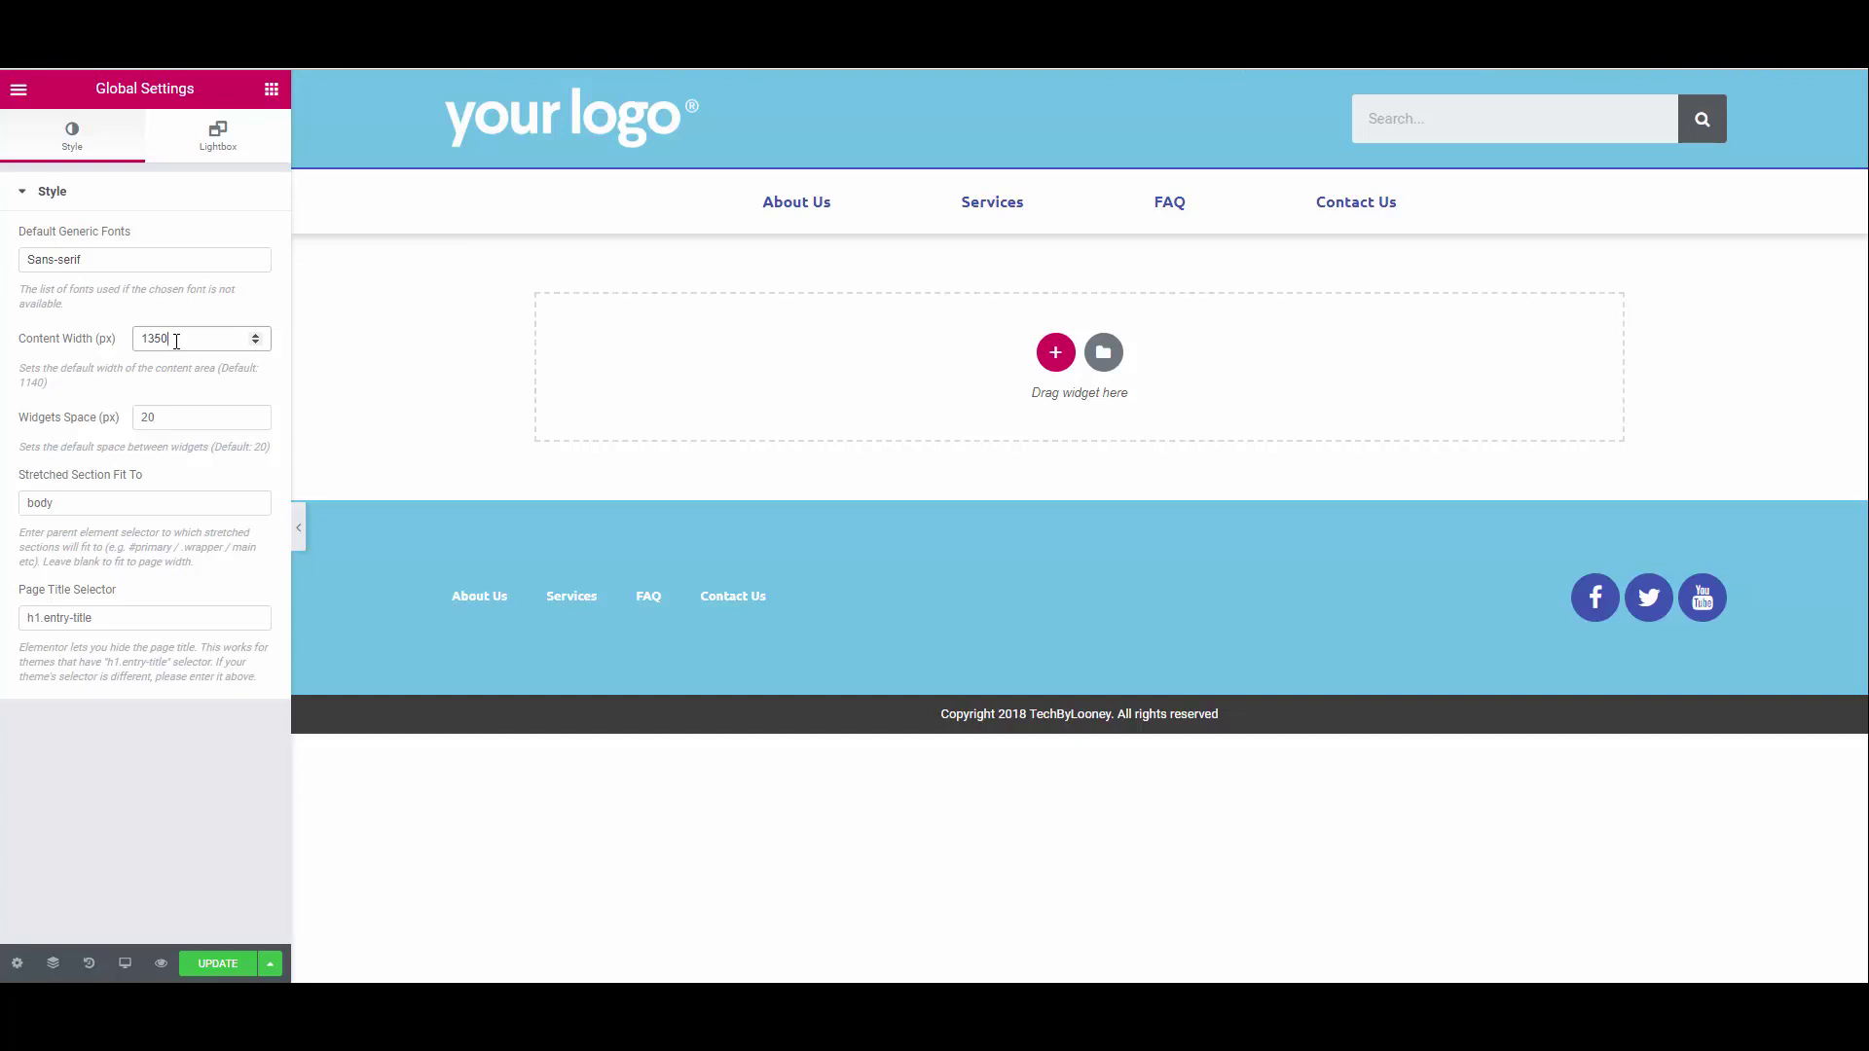
click(20, 92)
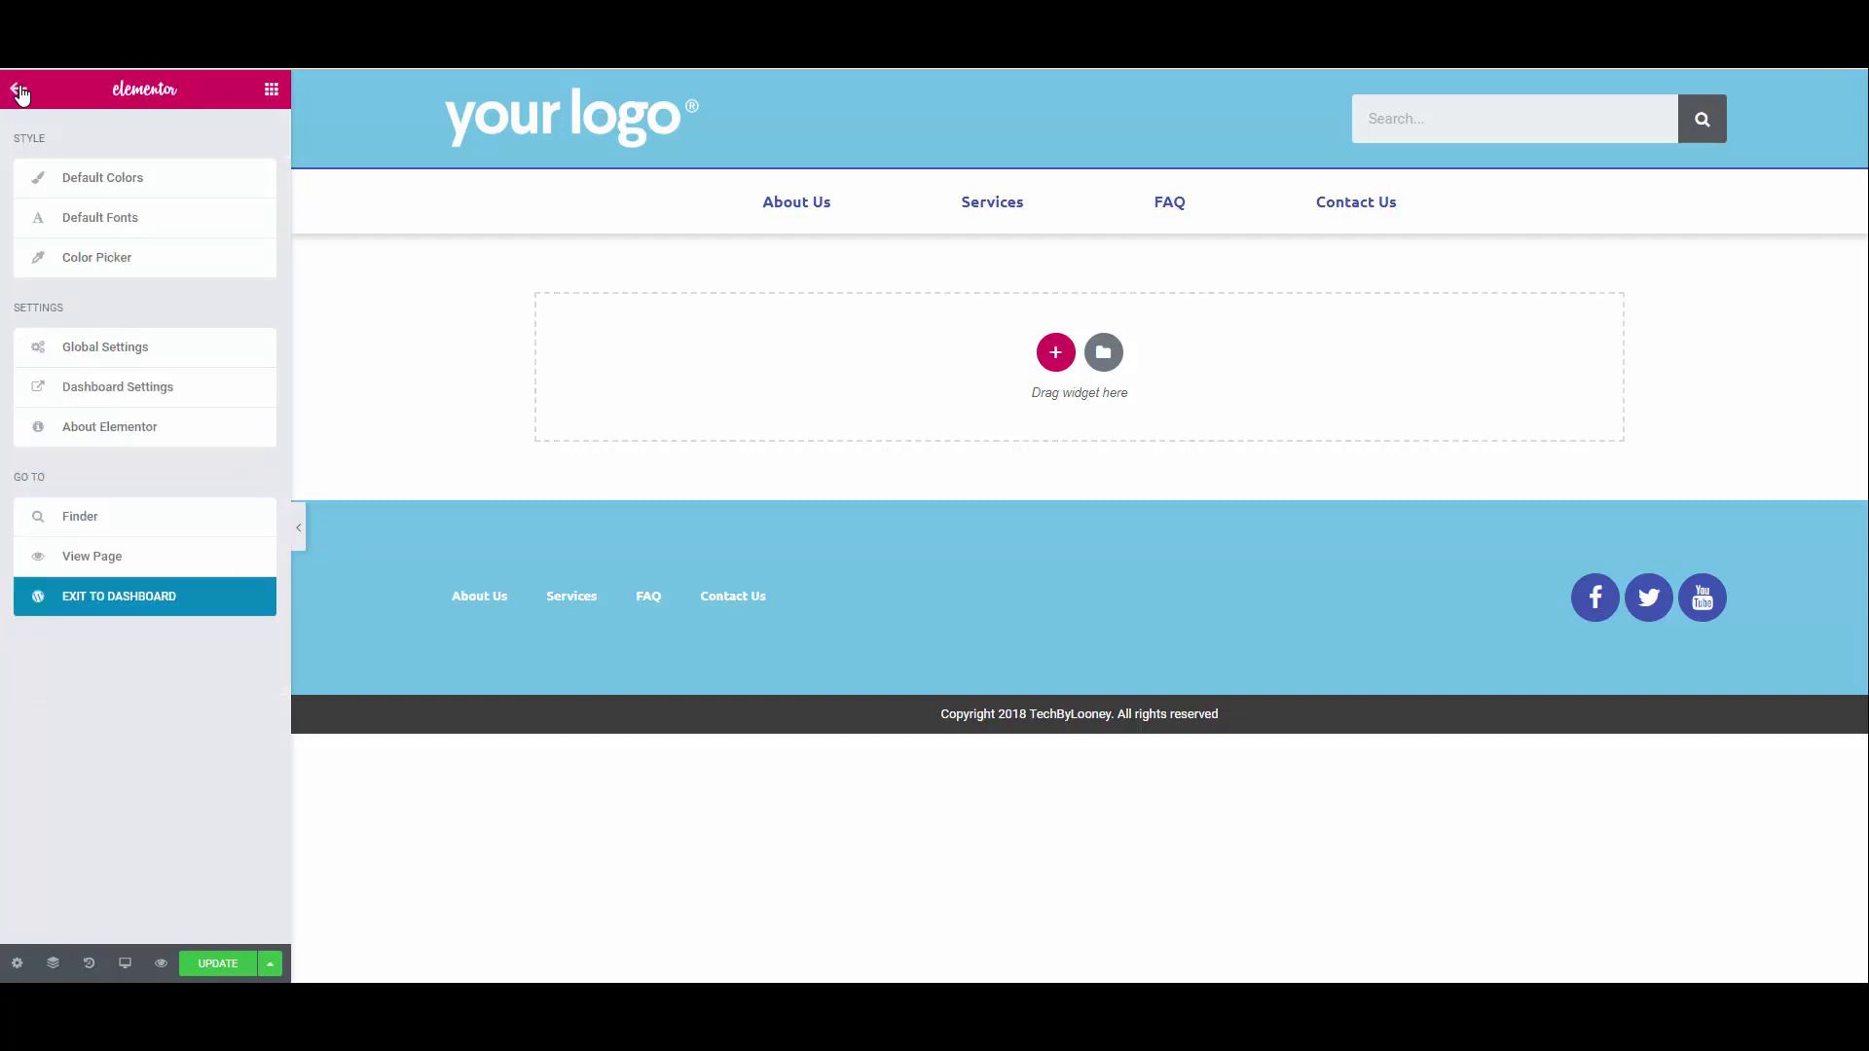
Search the widgets for "slid" and place a Slides widget in the empty area of the page.
click(20, 92)
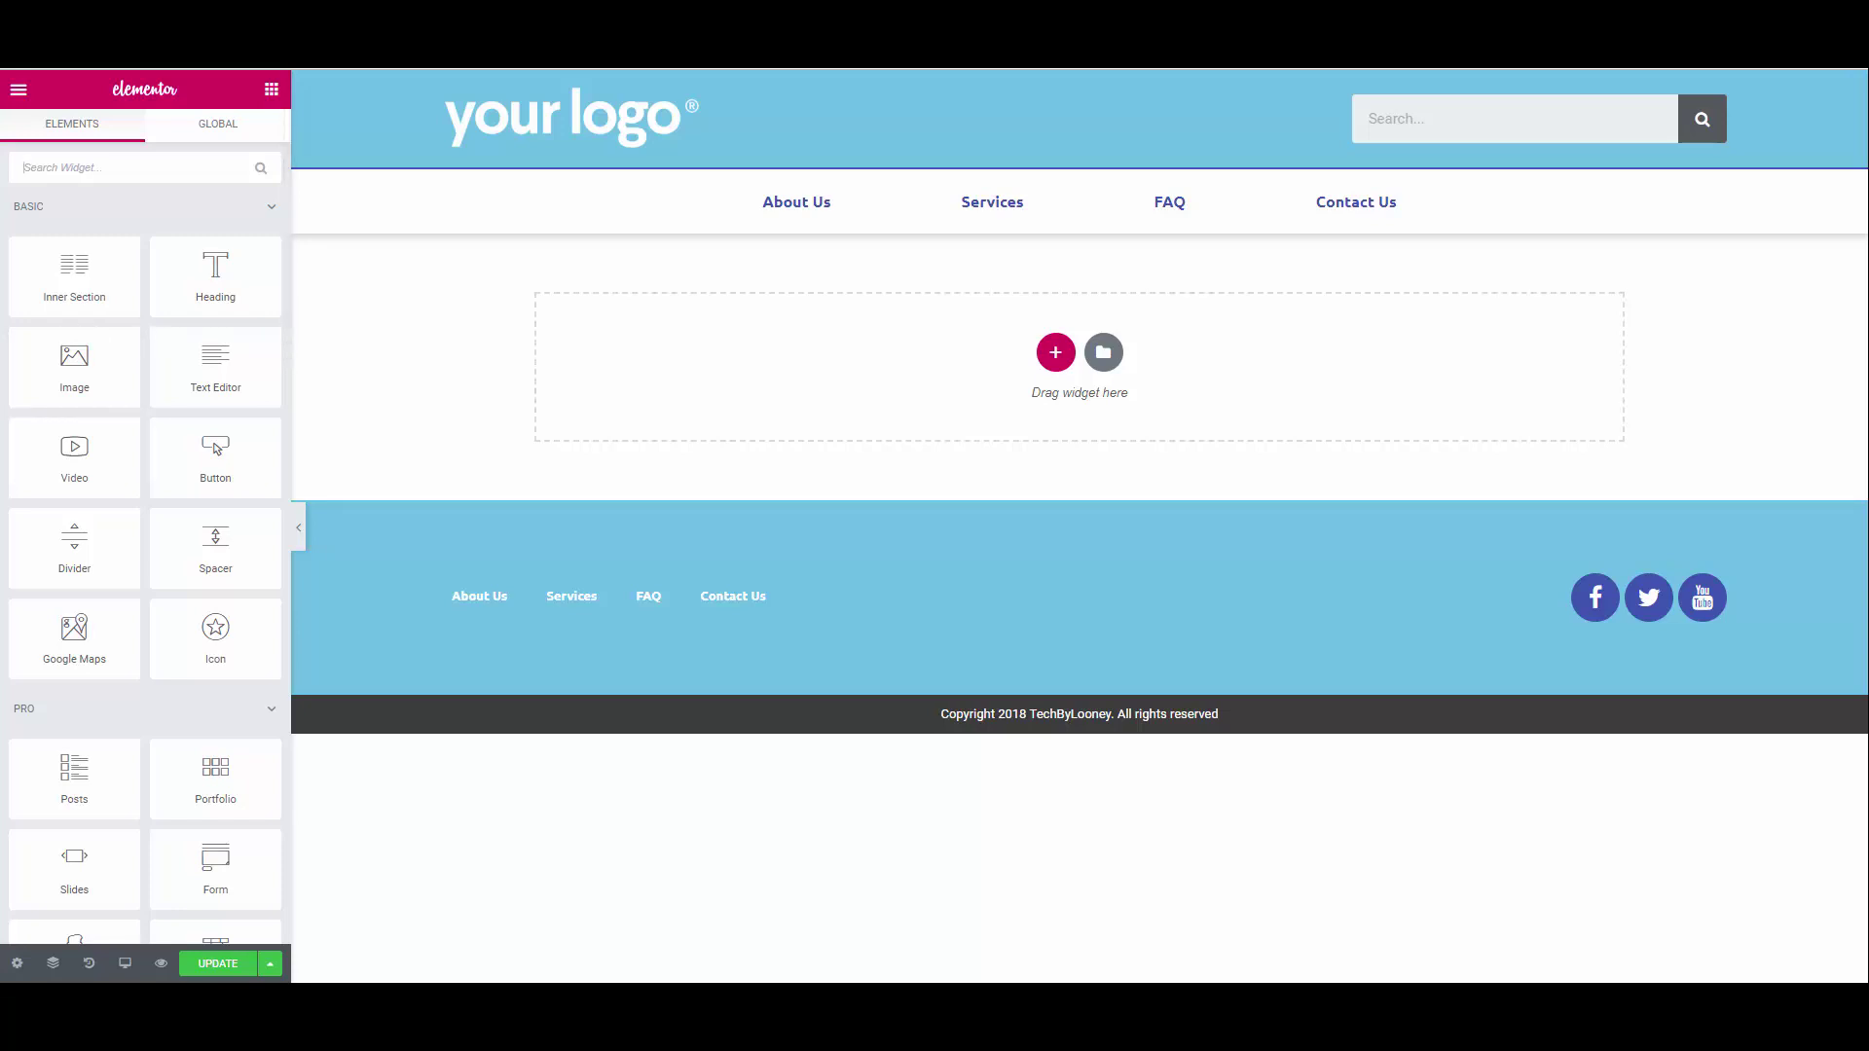
text(slid)
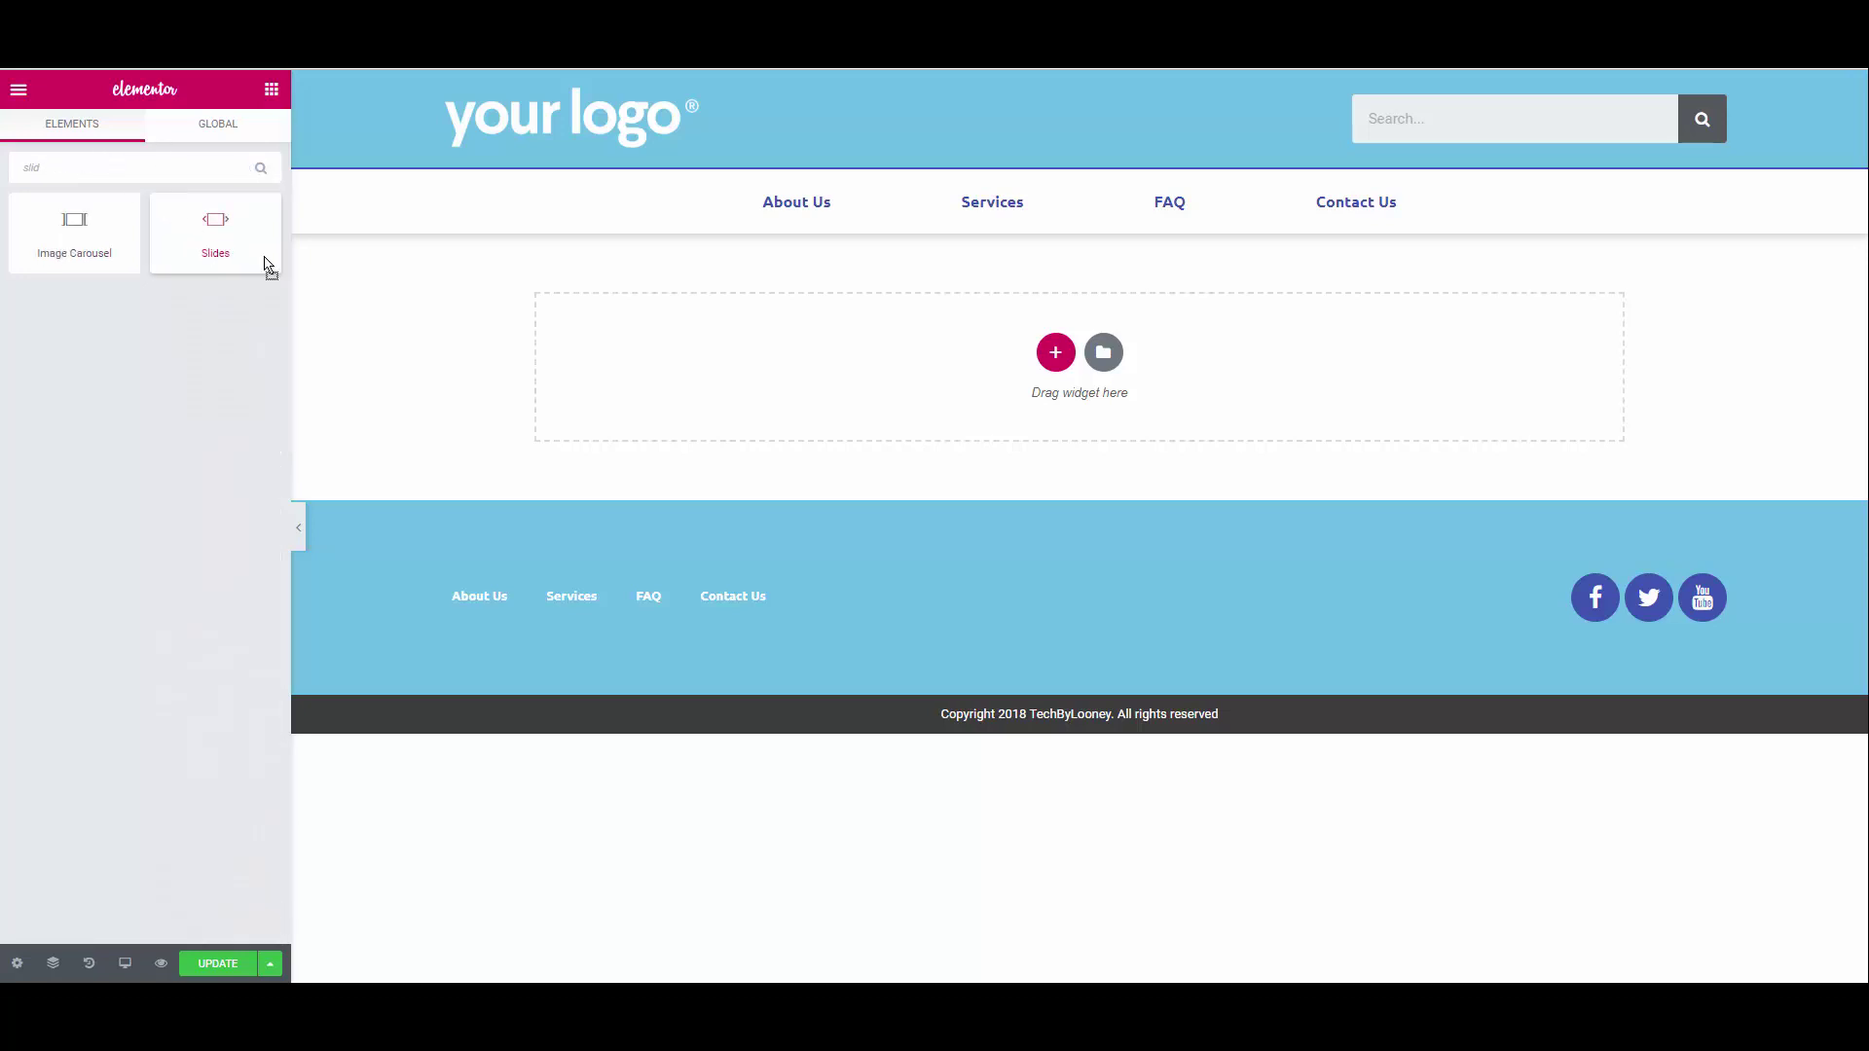
drag(263, 259, 1125, 378)
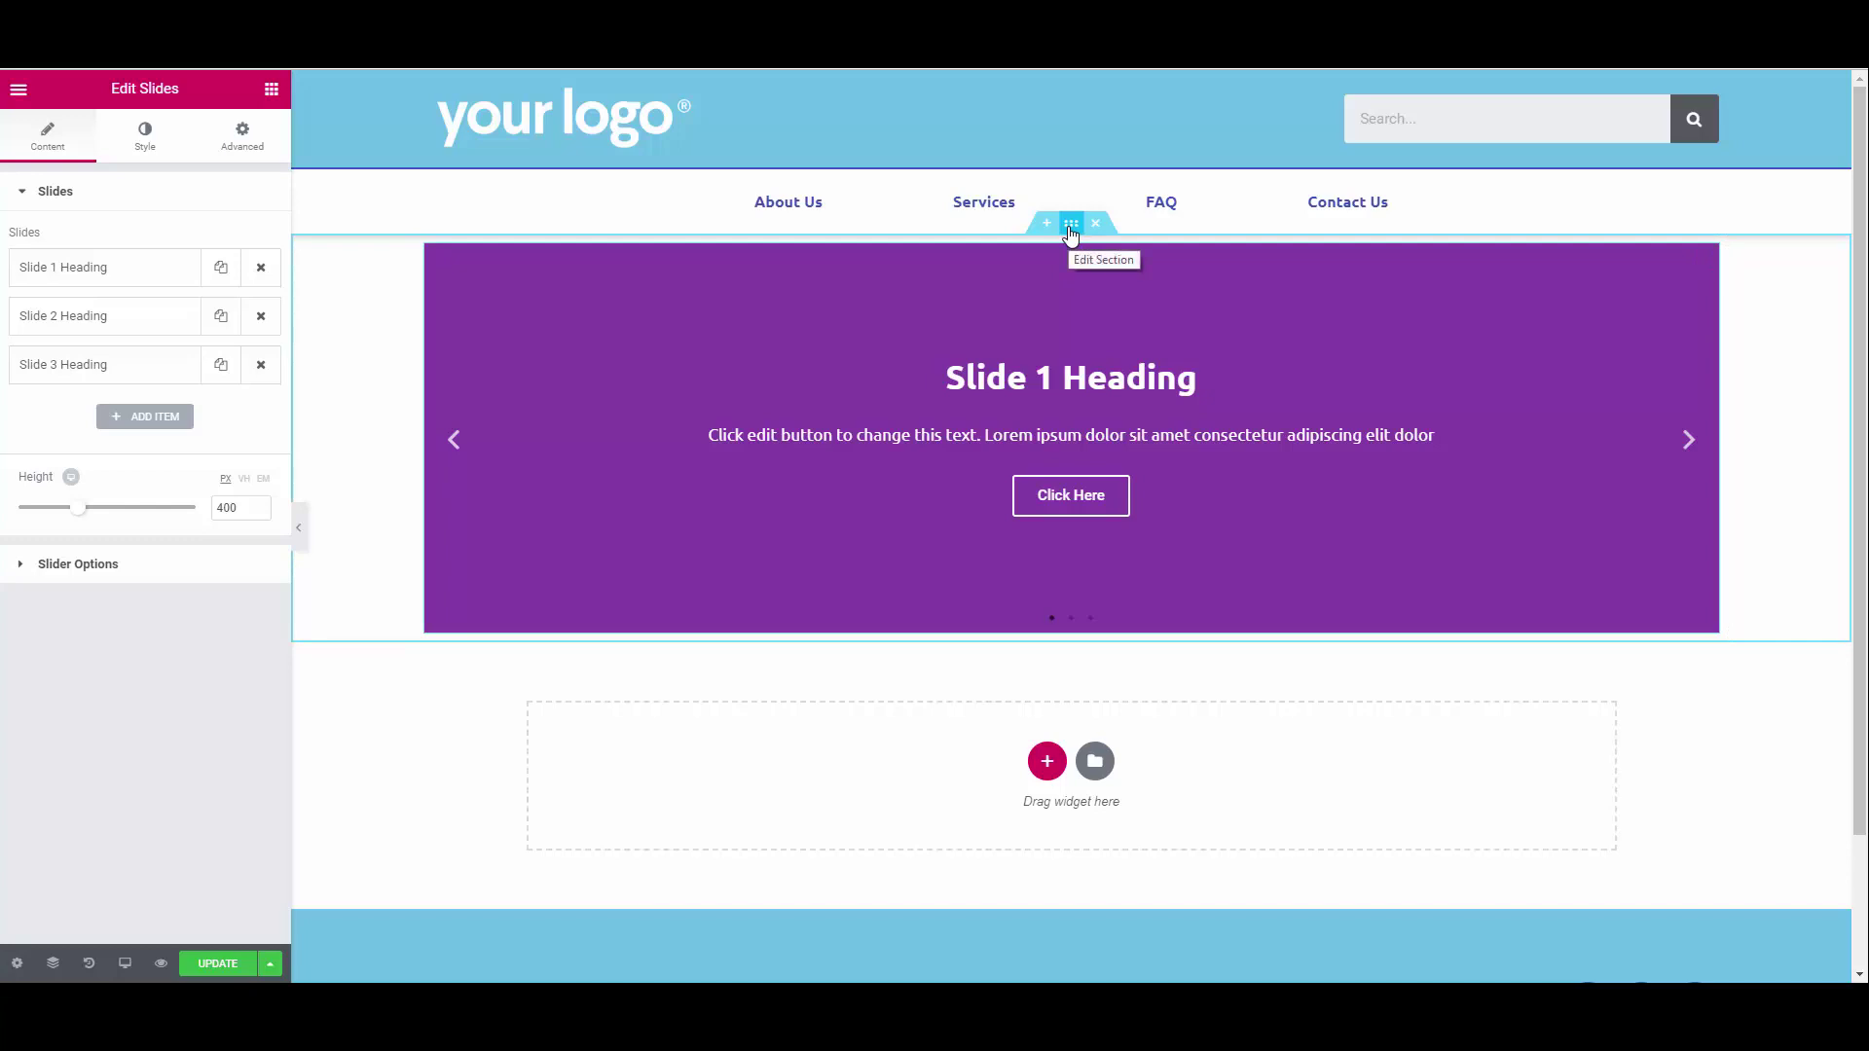
Set the content width of the section containing the slides to Full Width.
click(1071, 230)
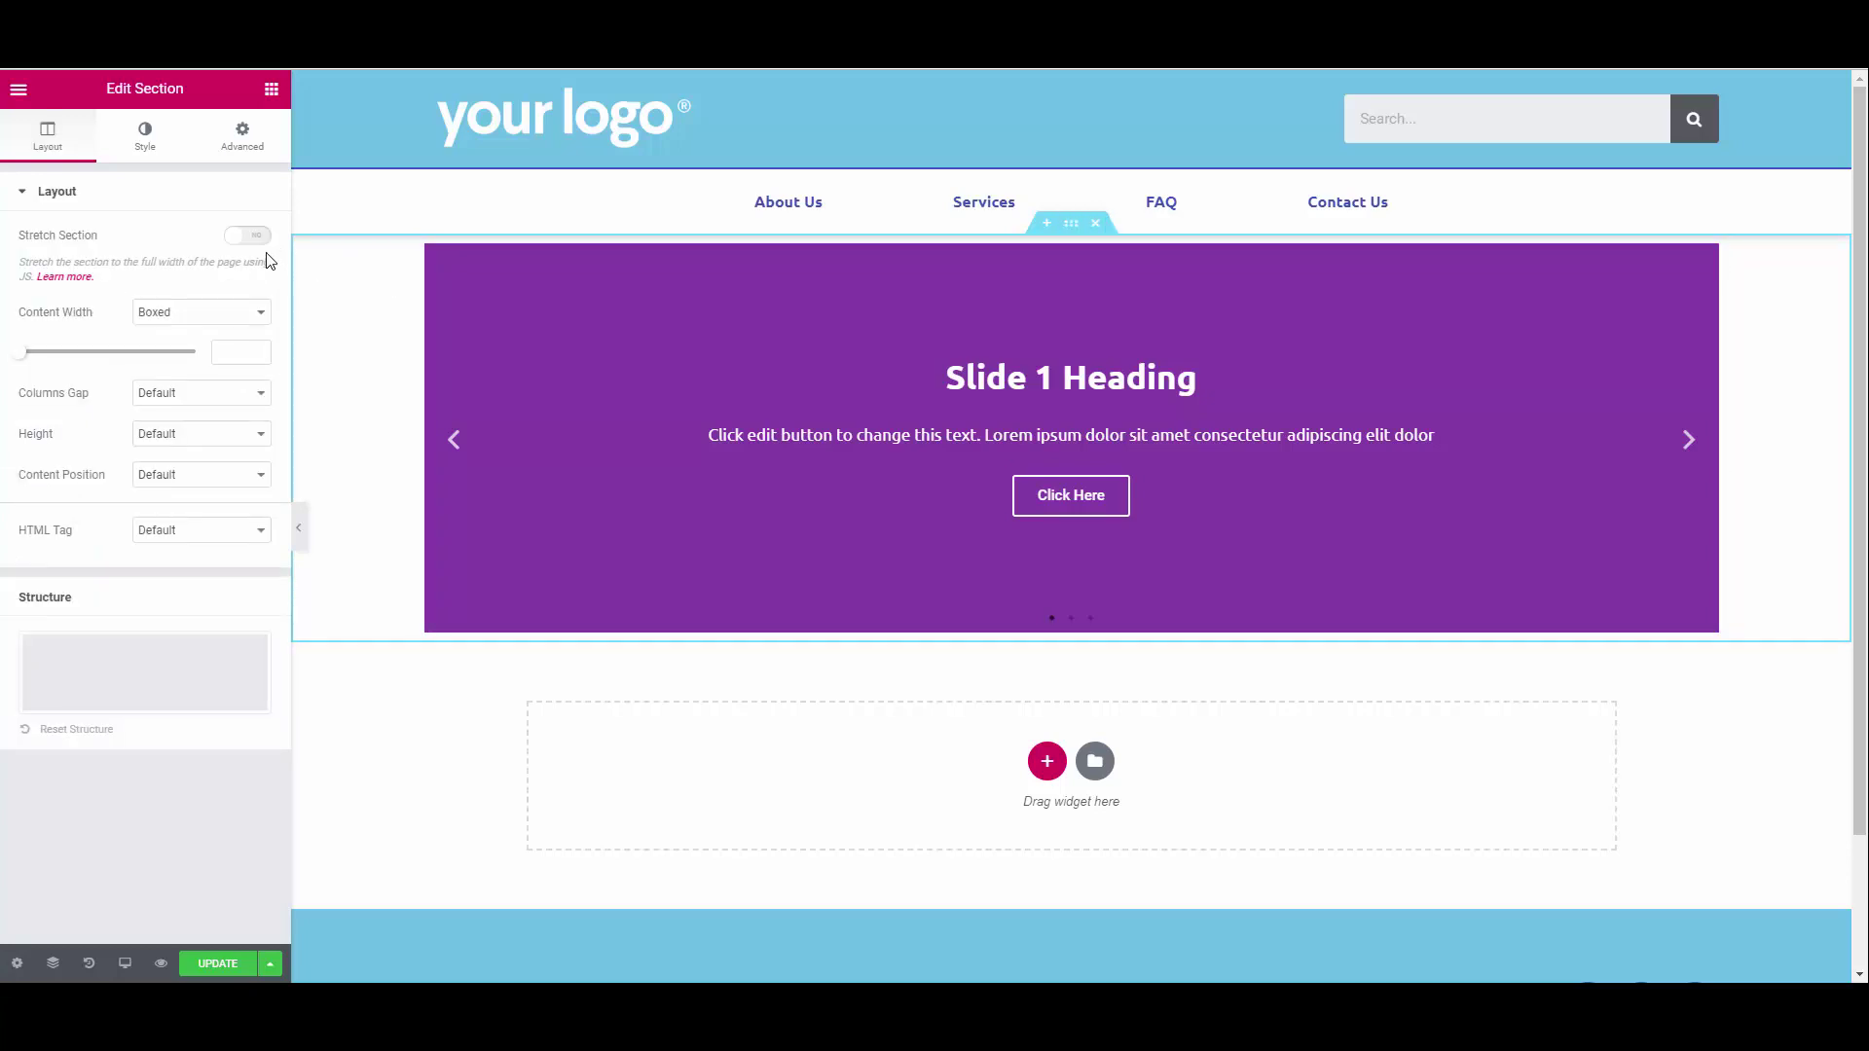
click(192, 319)
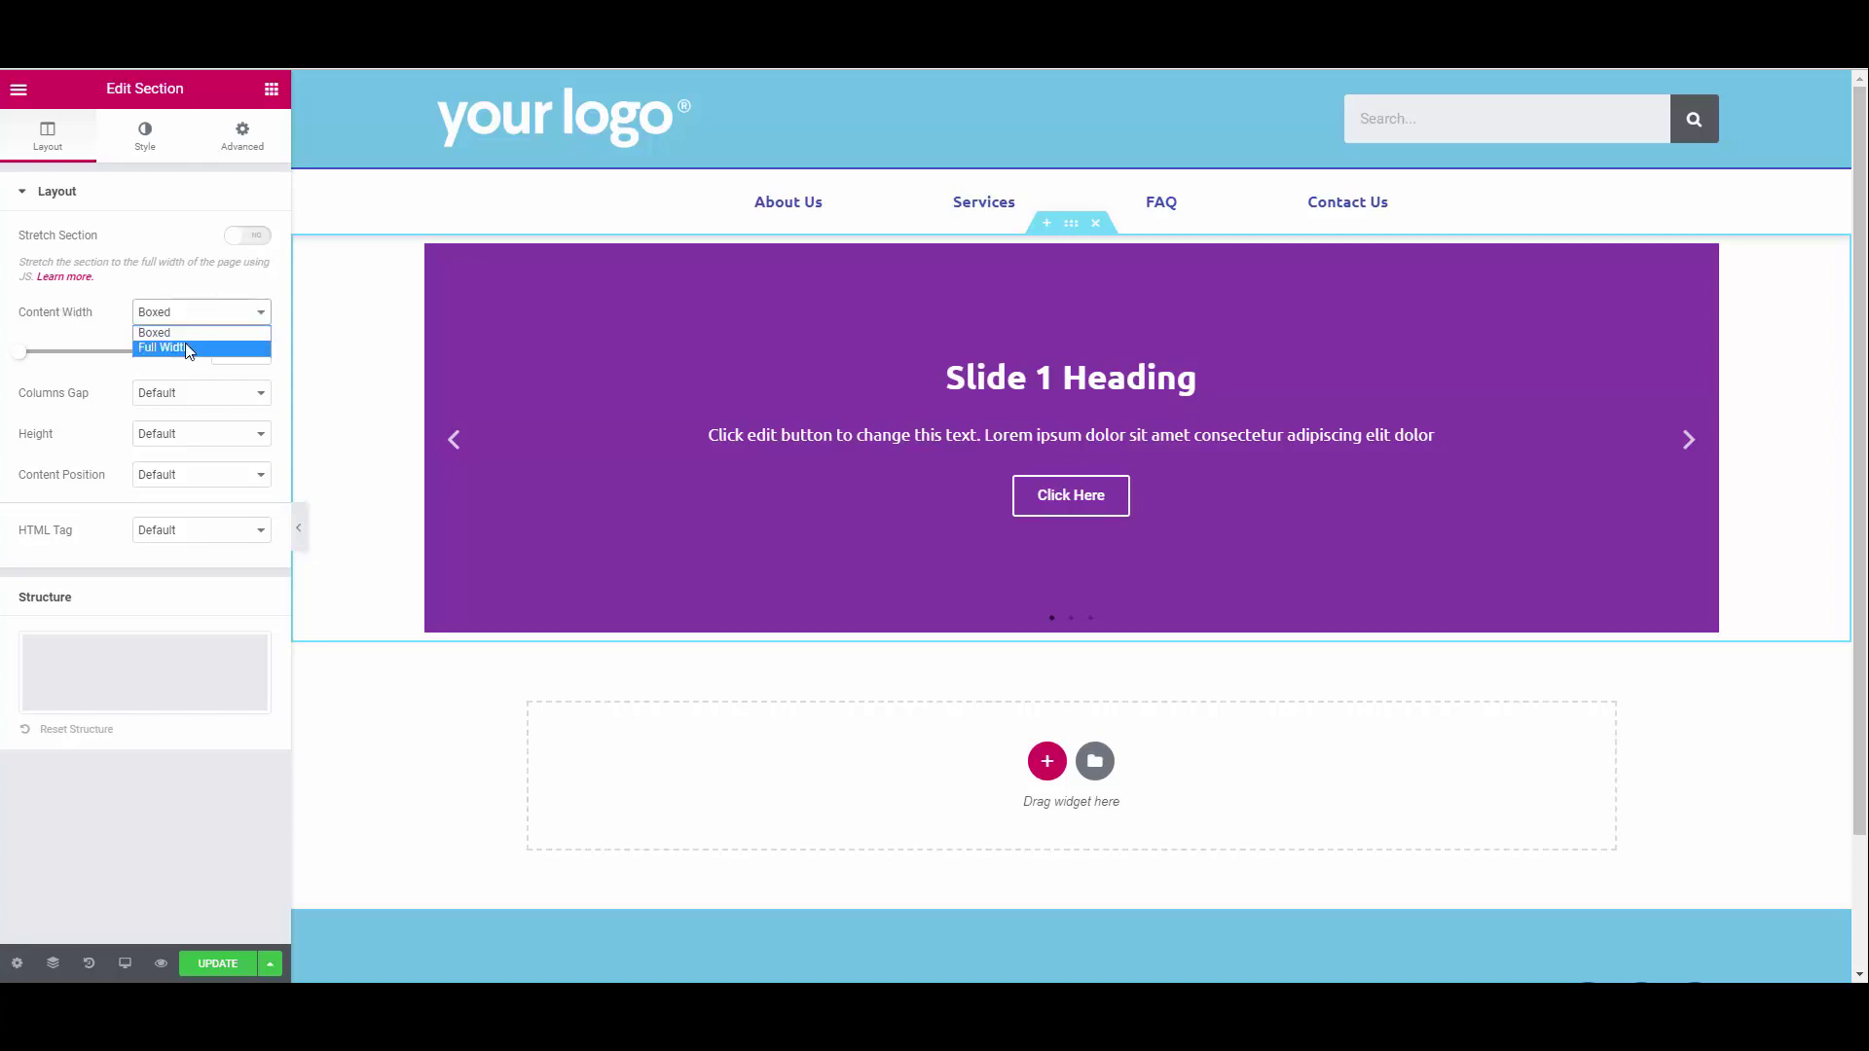
click(190, 347)
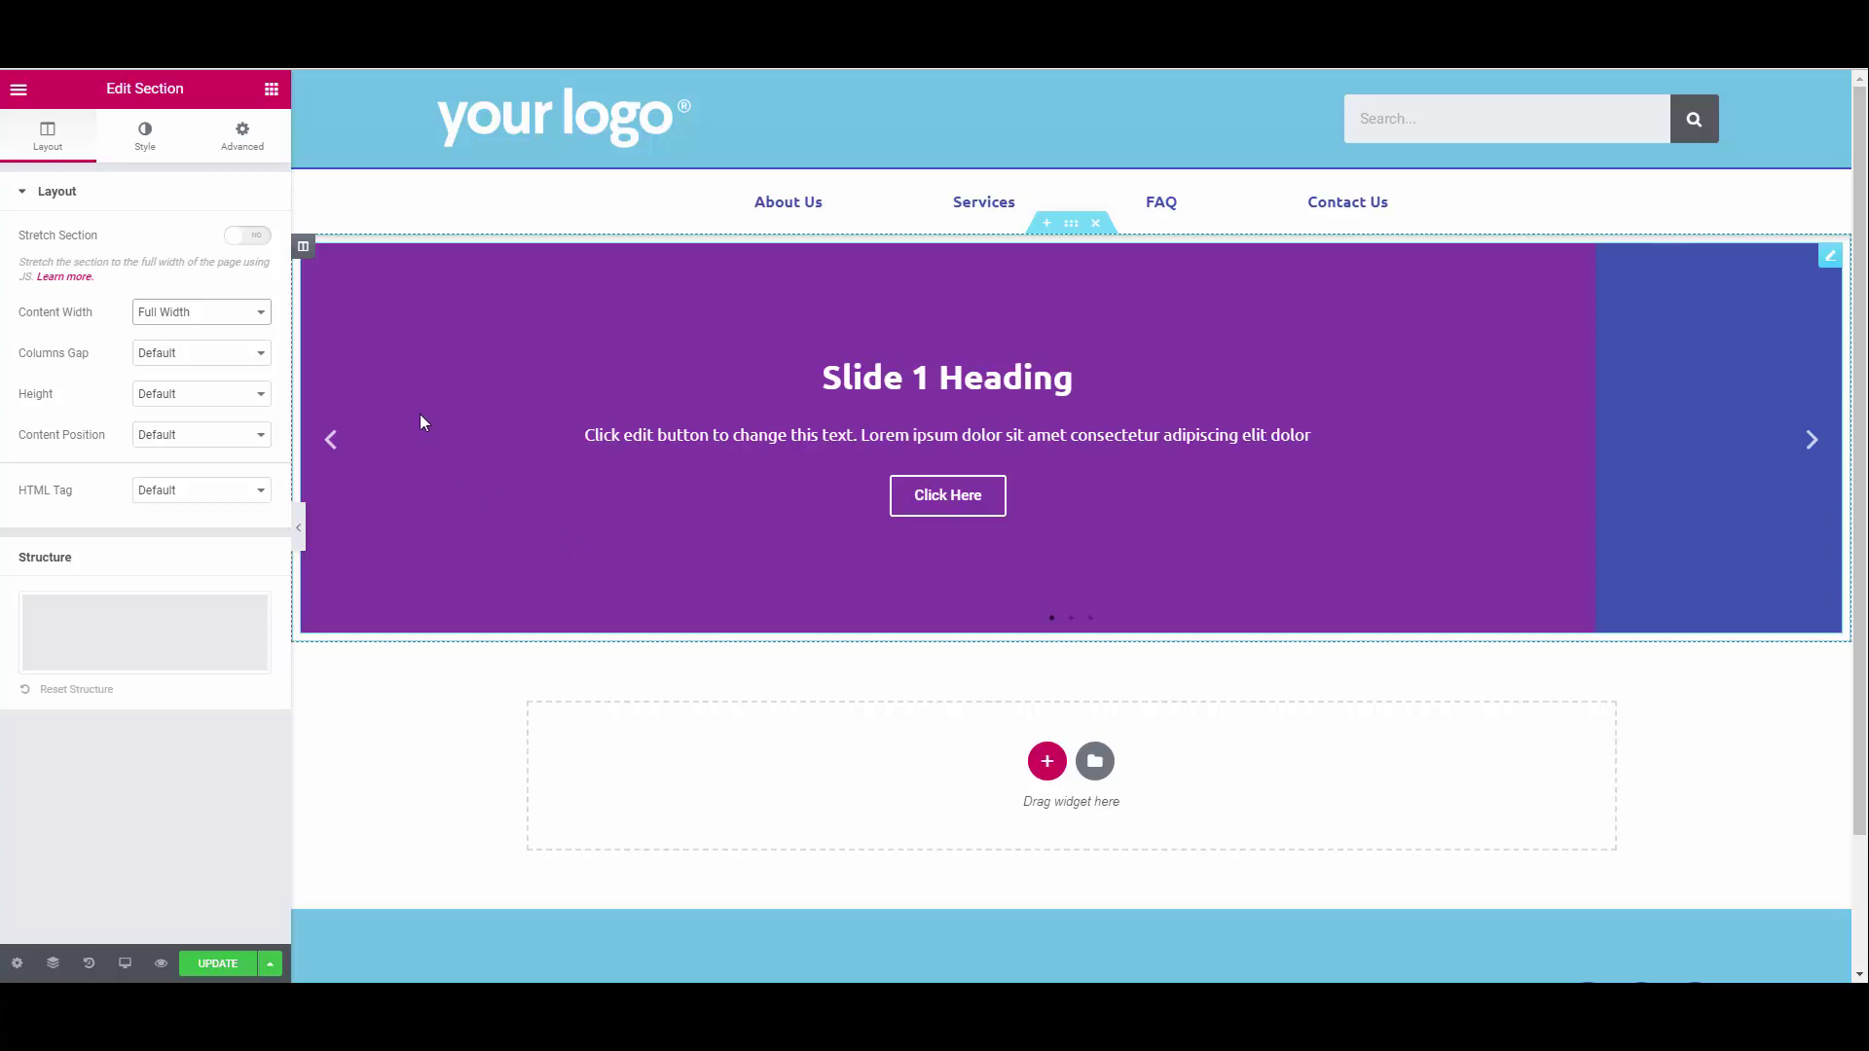
Set the padding of the slider's column to 0 on all sides.
click(302, 249)
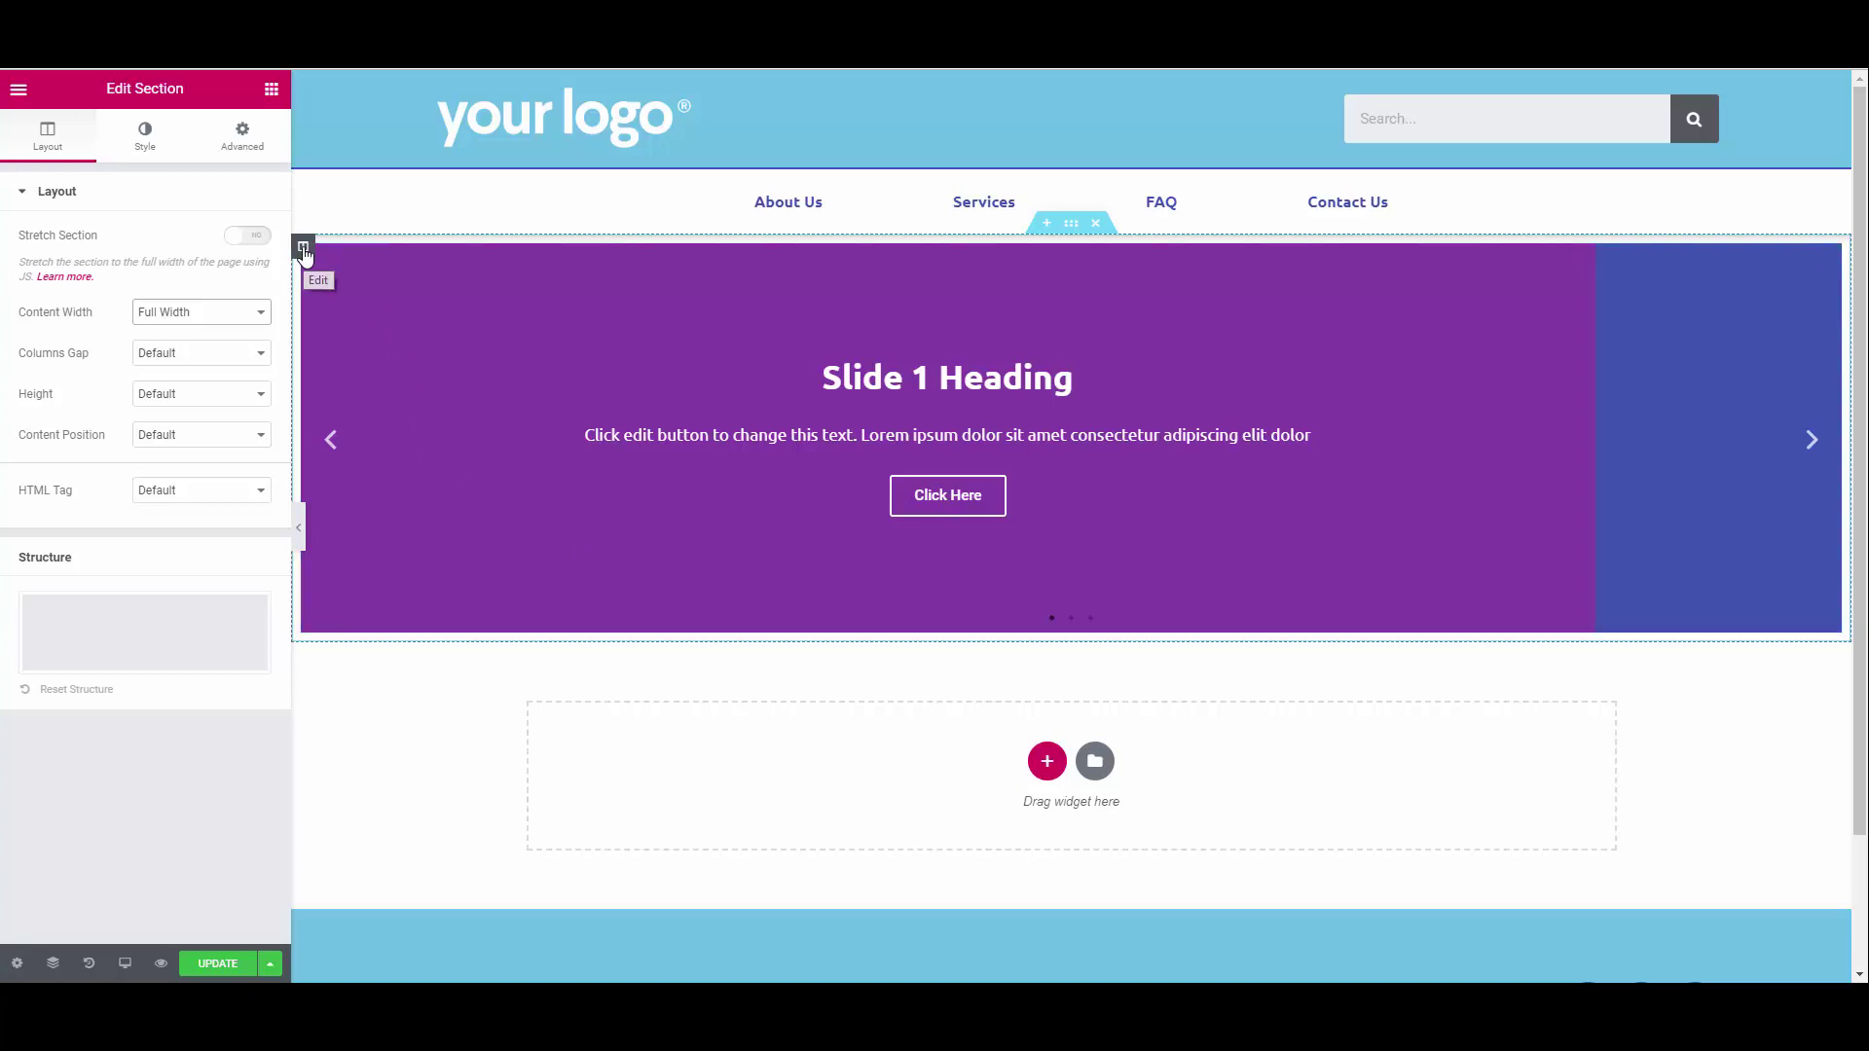
click(244, 139)
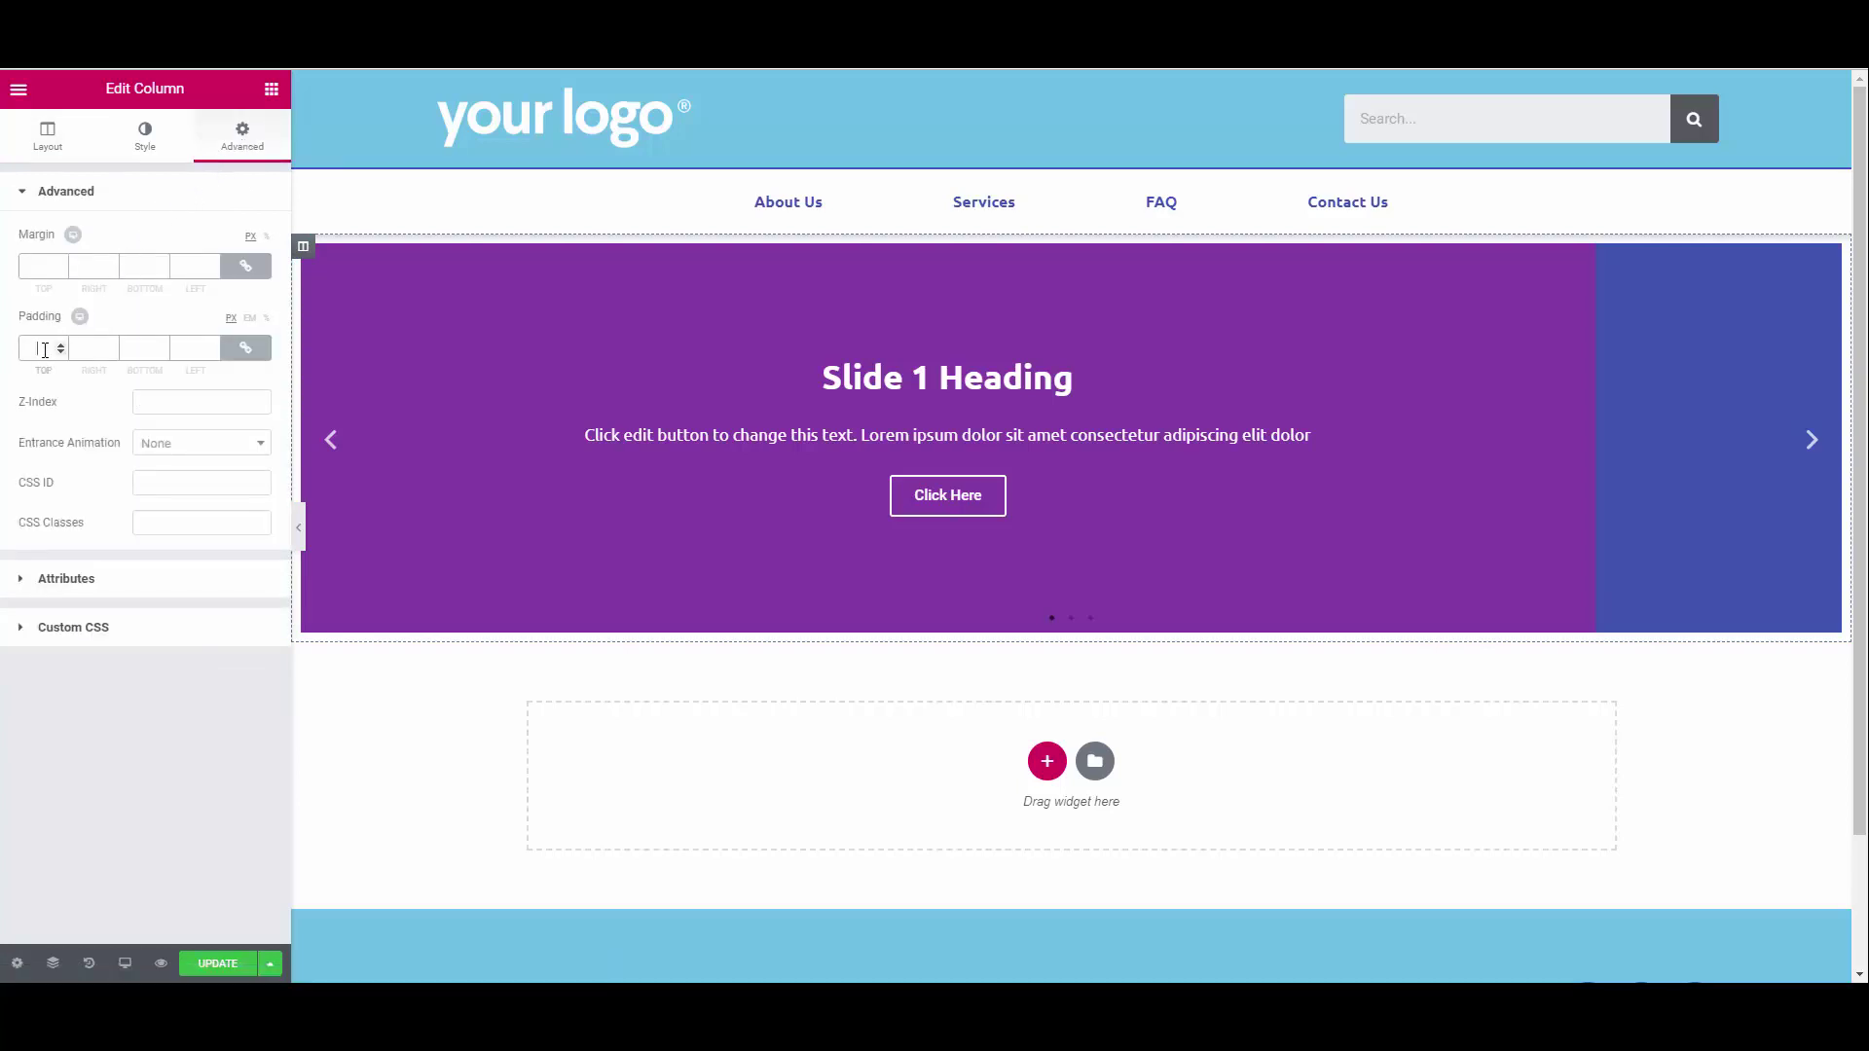
text(0)
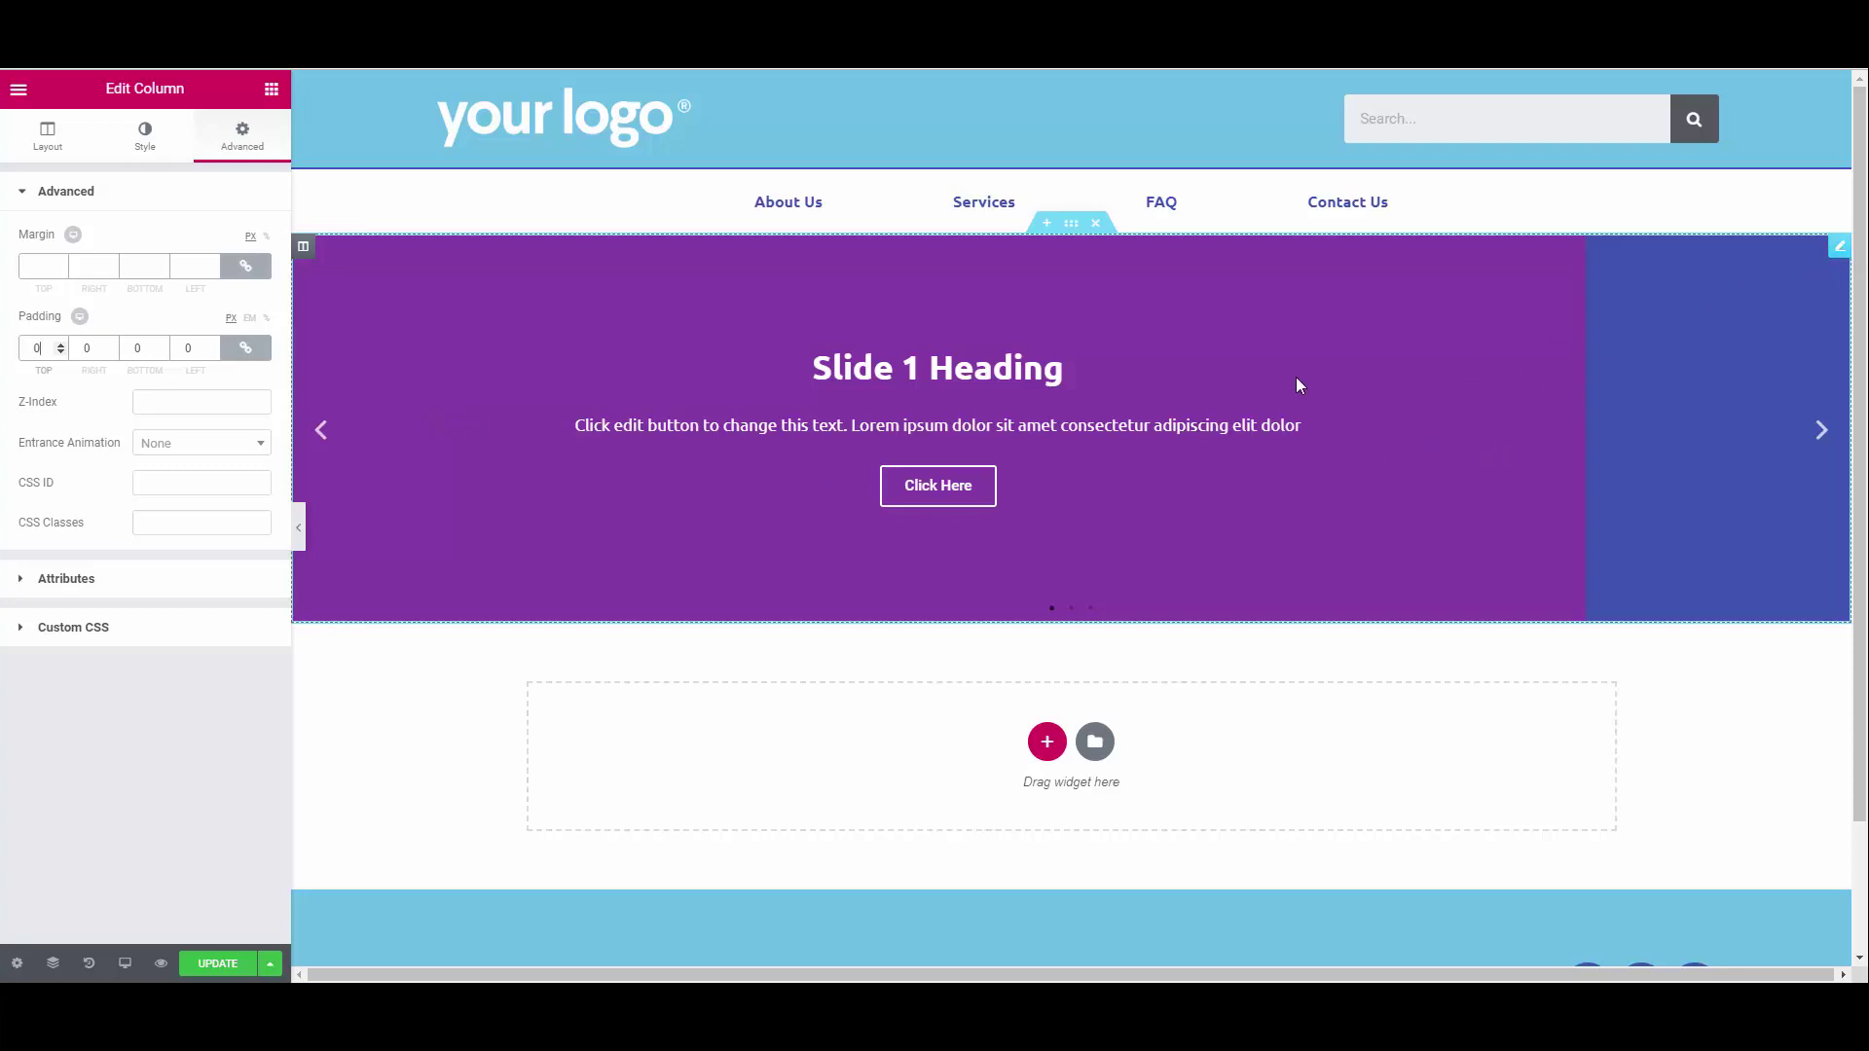
Open the Slides widget for editing and remove the Slide 3 Heading item.
right_click(1135, 383)
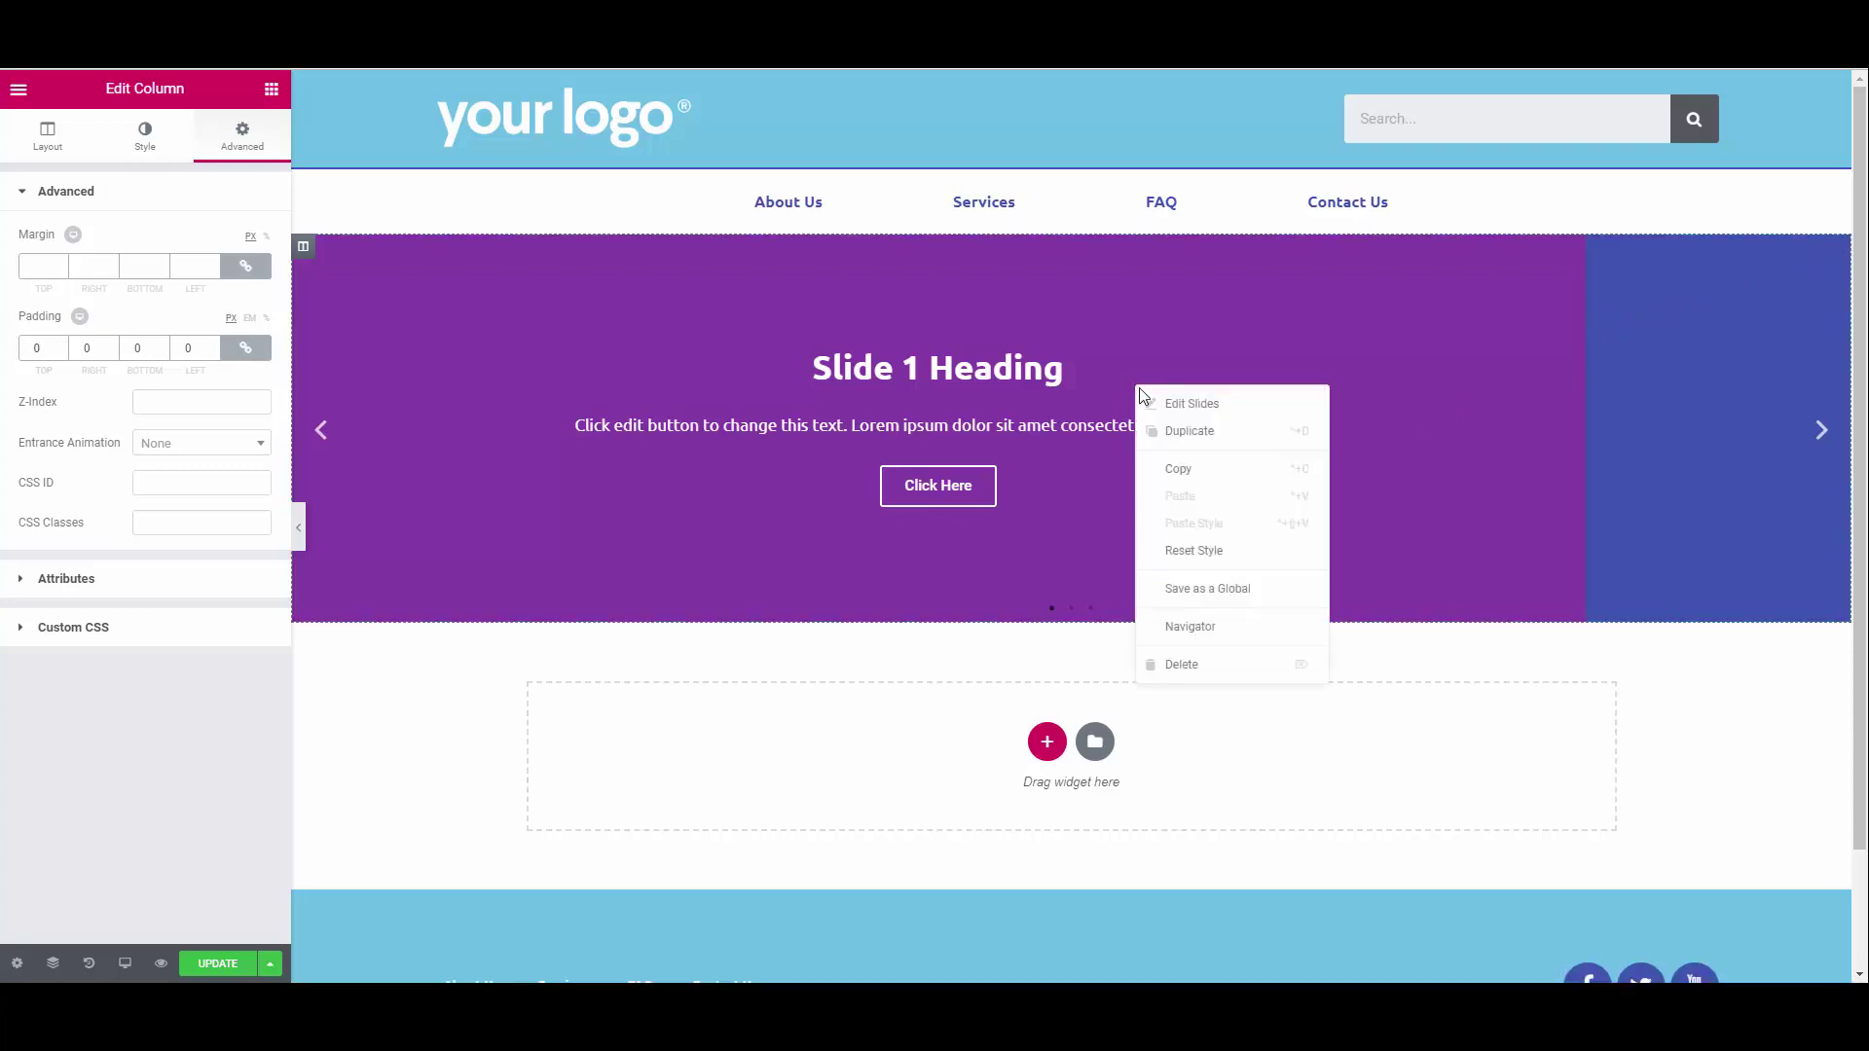
click(1178, 409)
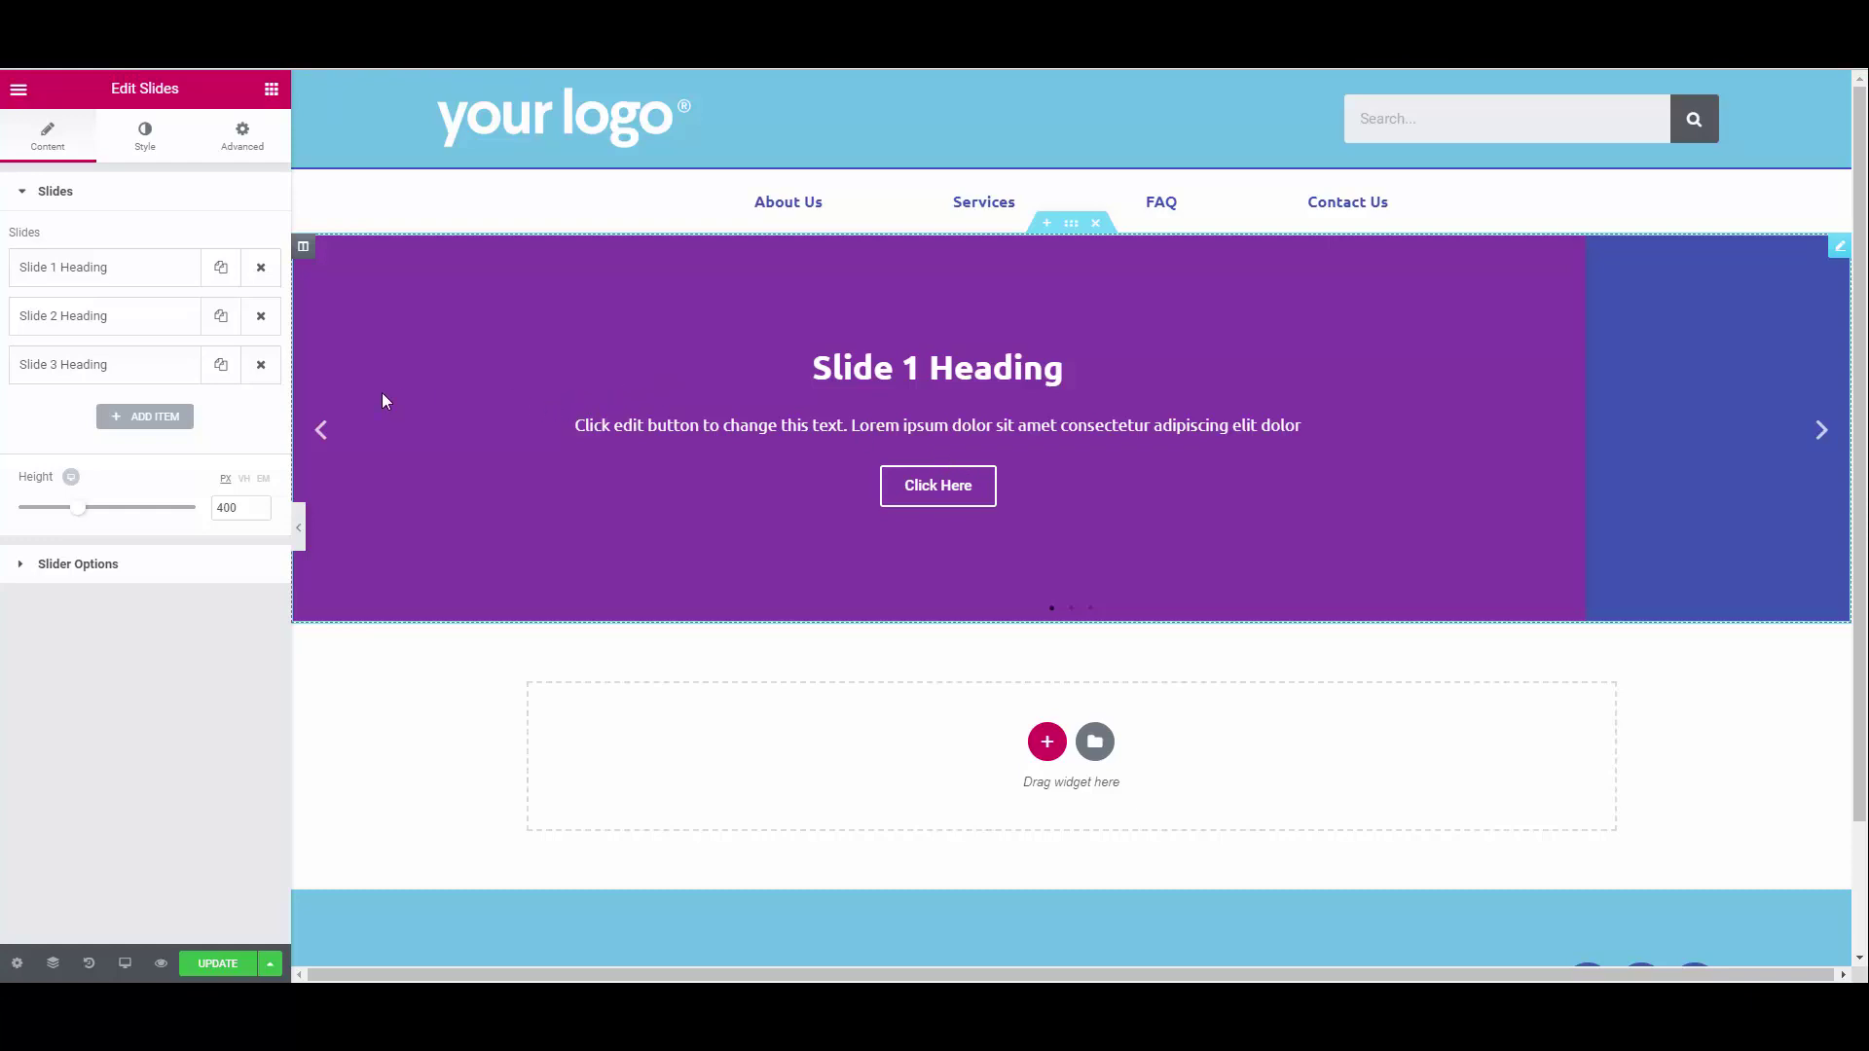
click(260, 365)
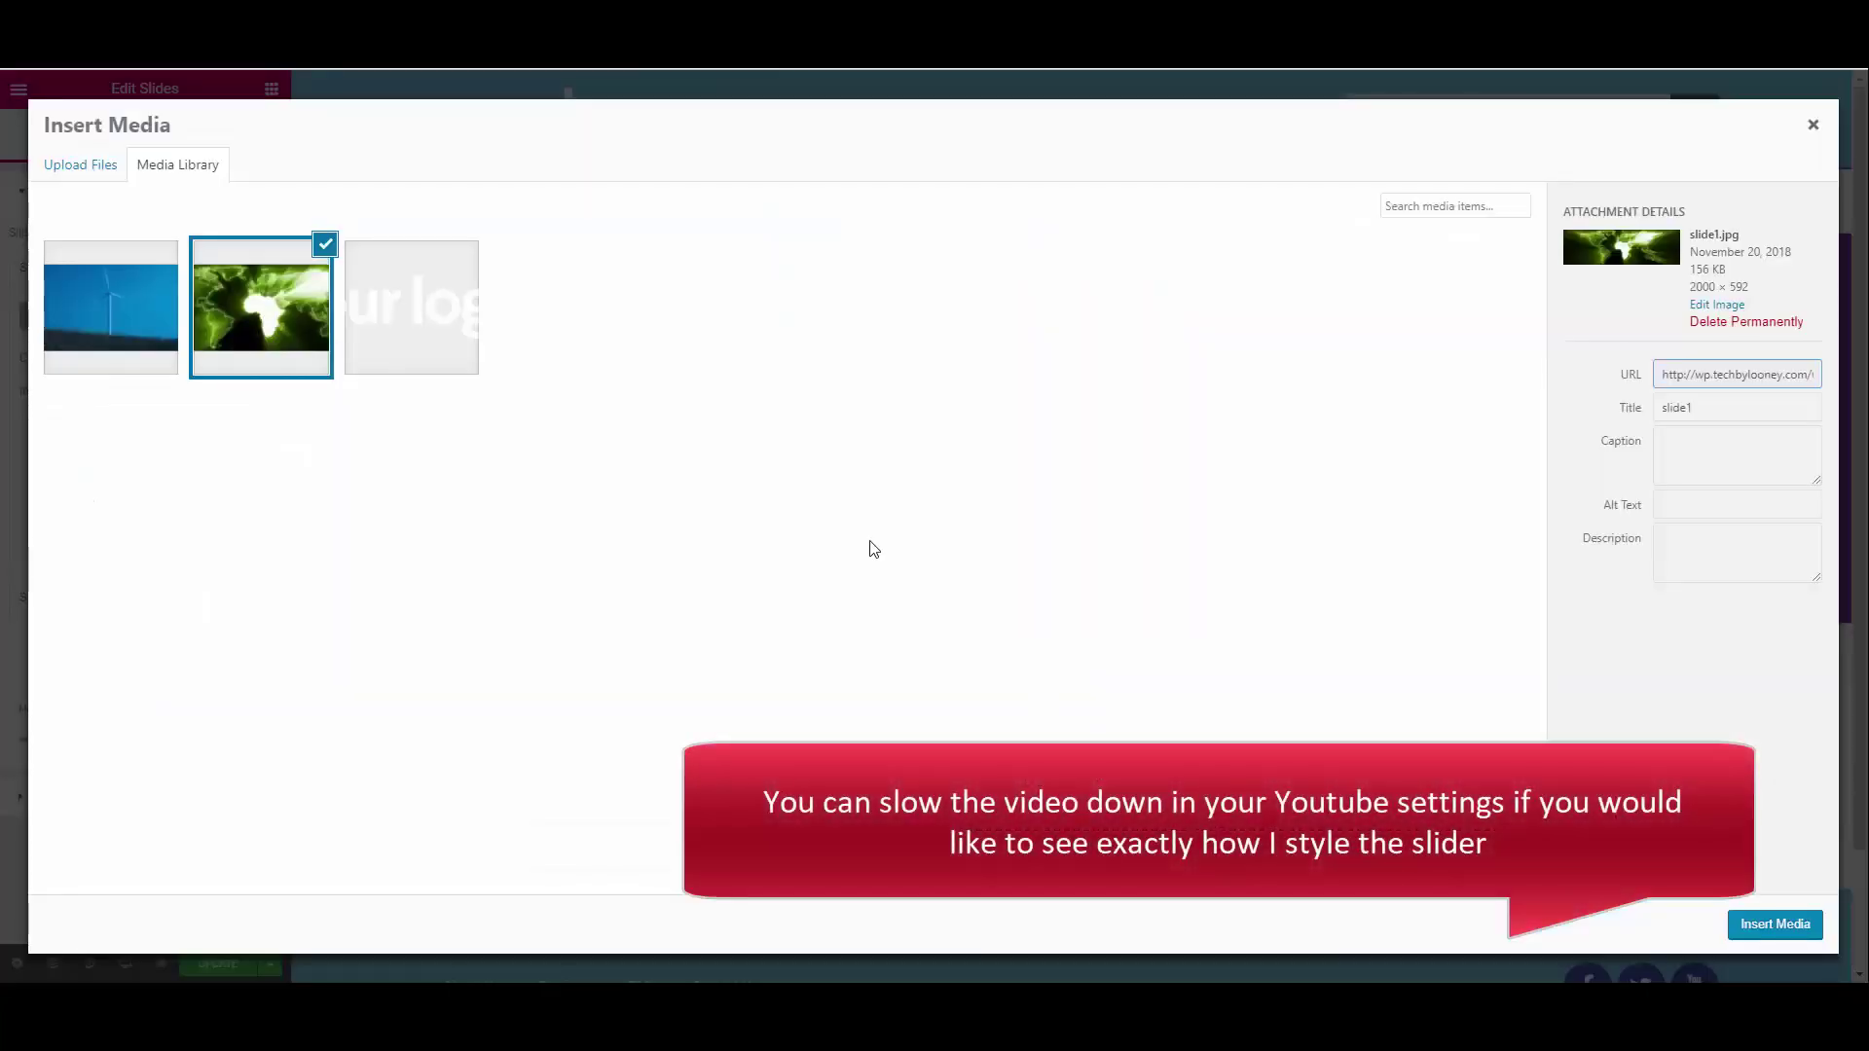
Insert slide1.jpg from the media library as the background image of the first slide.
click(1776, 924)
click(107, 267)
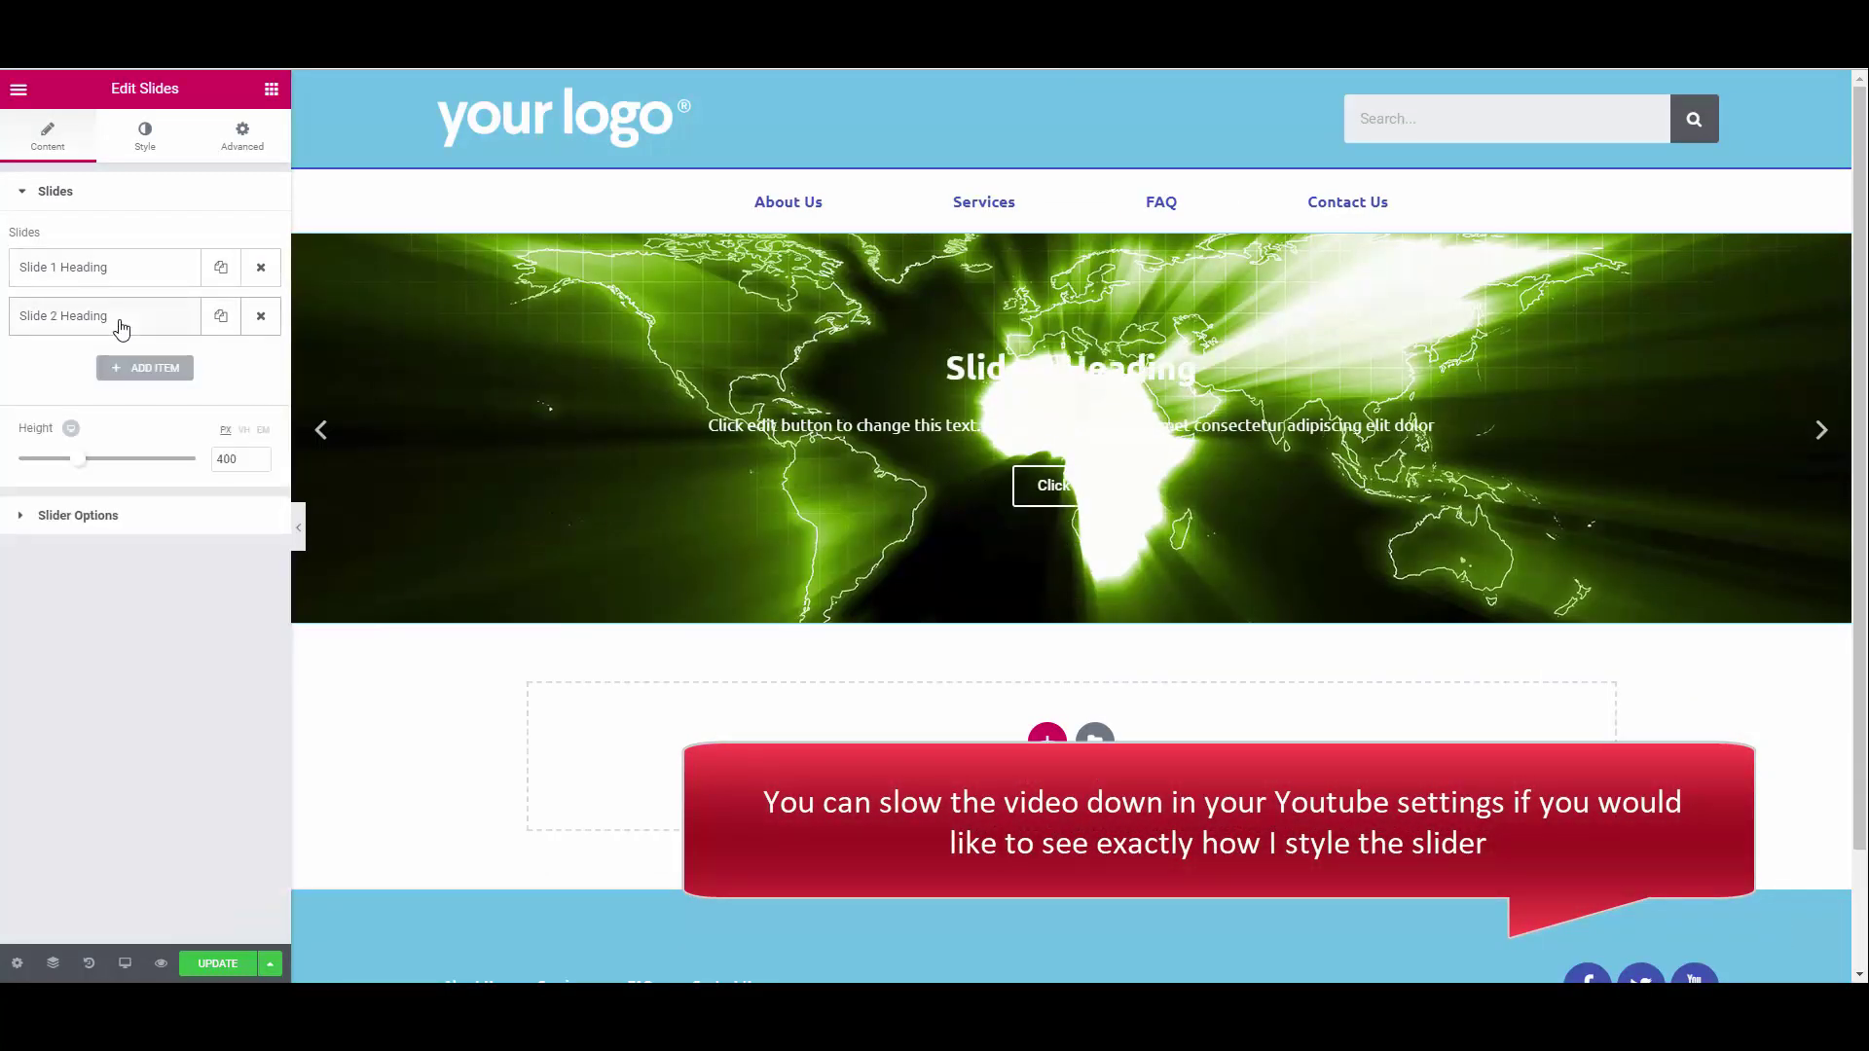
Insert the wind turbine image from the media library as the second slide's background and set the slider height to 450.
click(120, 315)
click(146, 525)
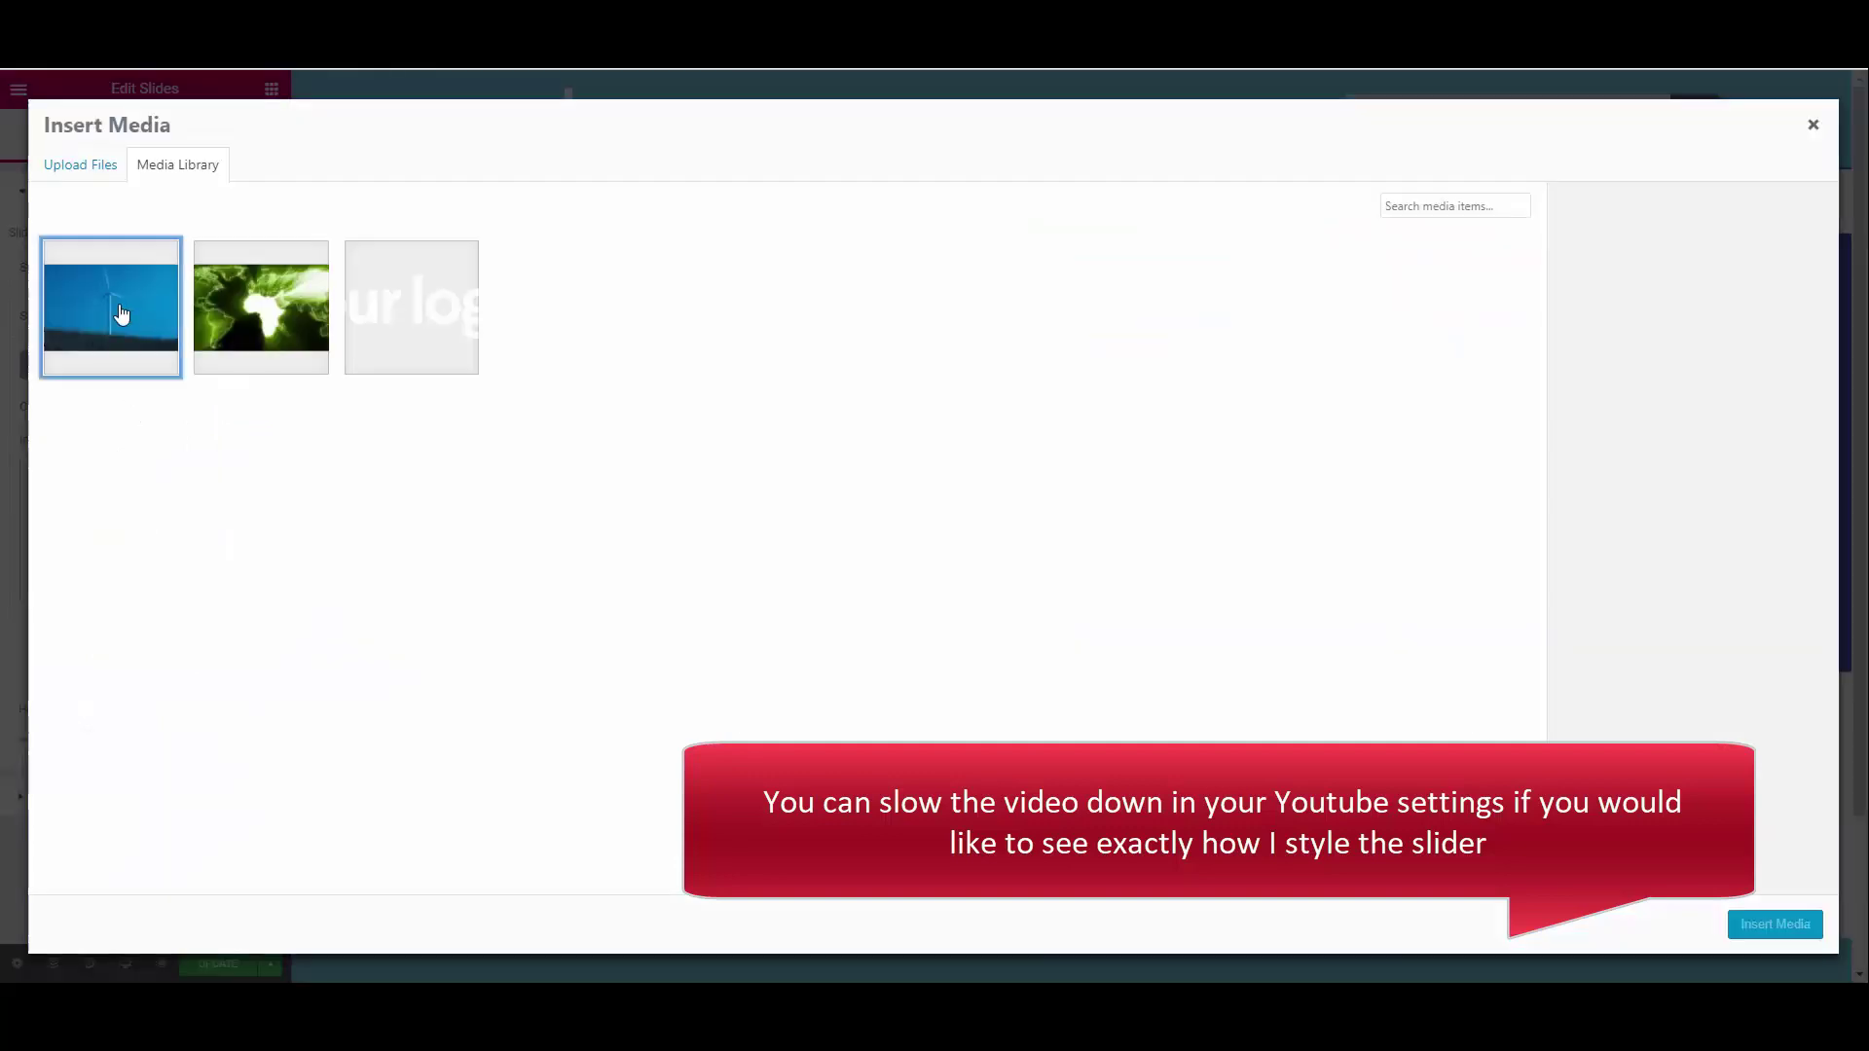
click(121, 313)
click(1776, 924)
click(121, 267)
Enable the background overlay on both the first and the second slide.
click(145, 137)
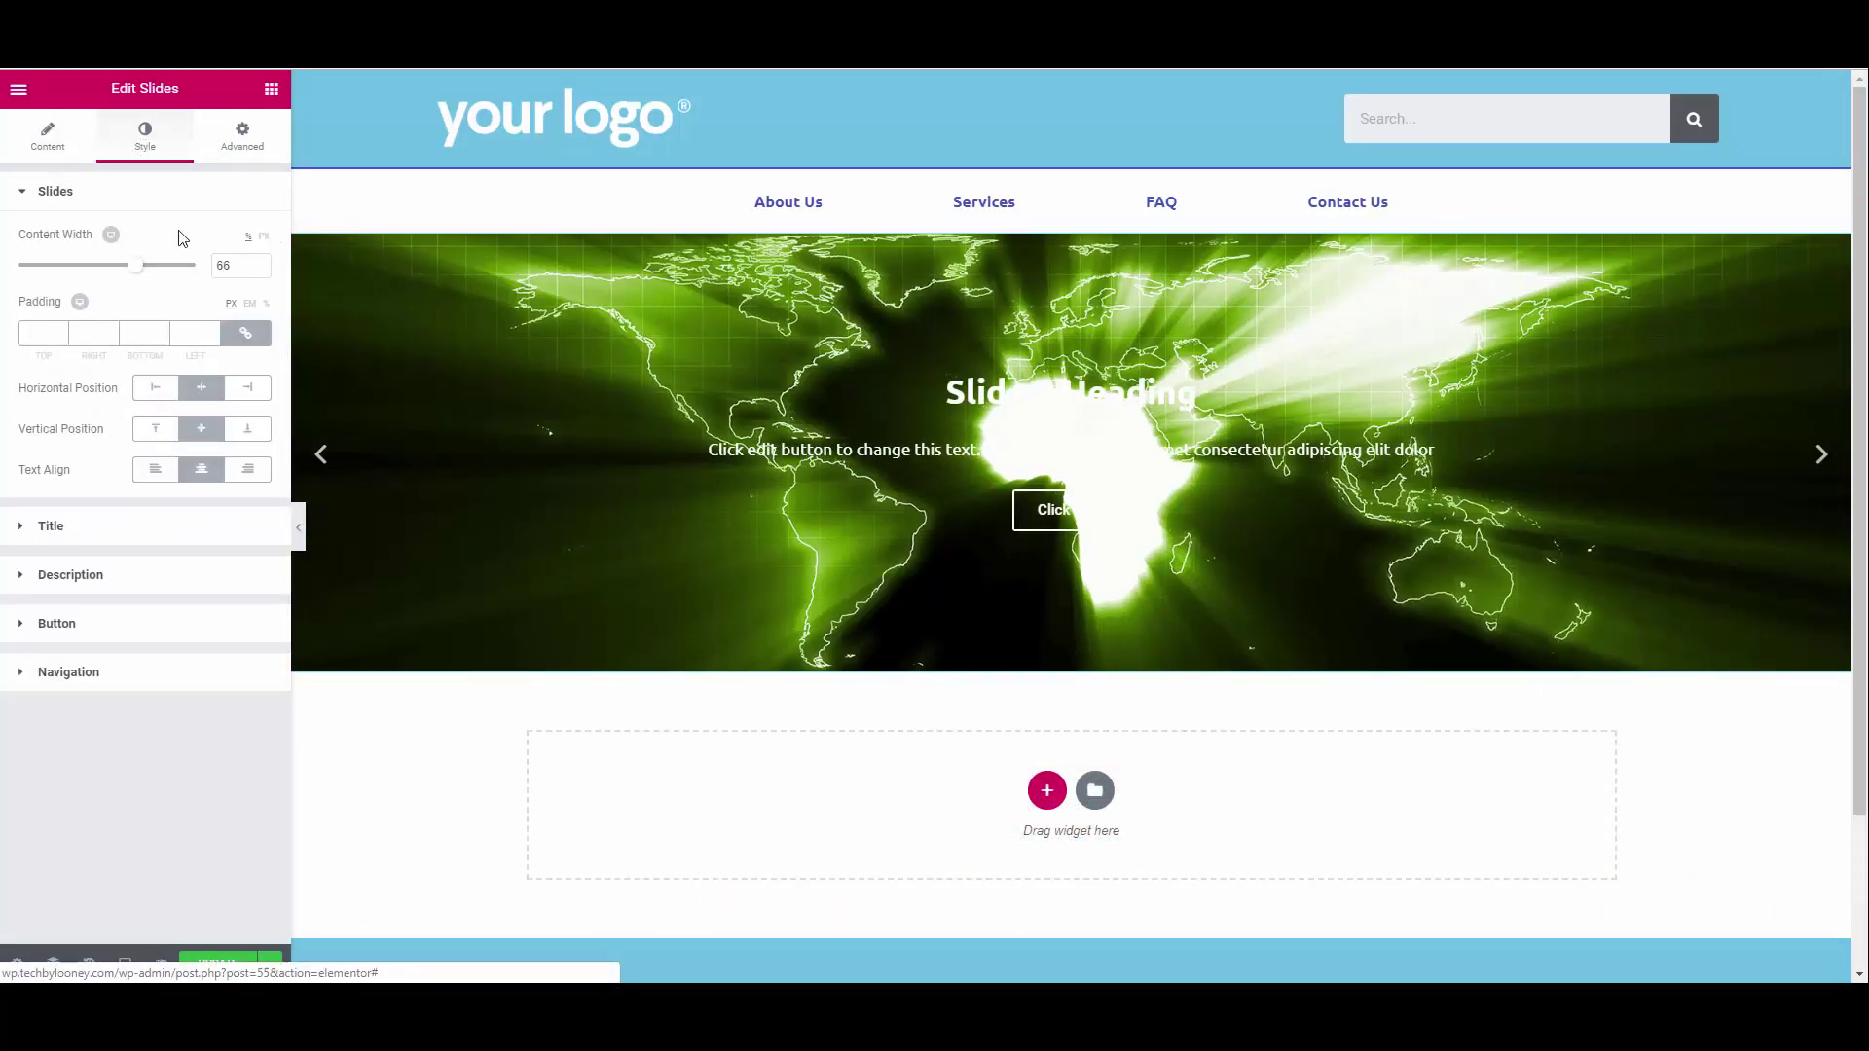
click(44, 526)
click(48, 136)
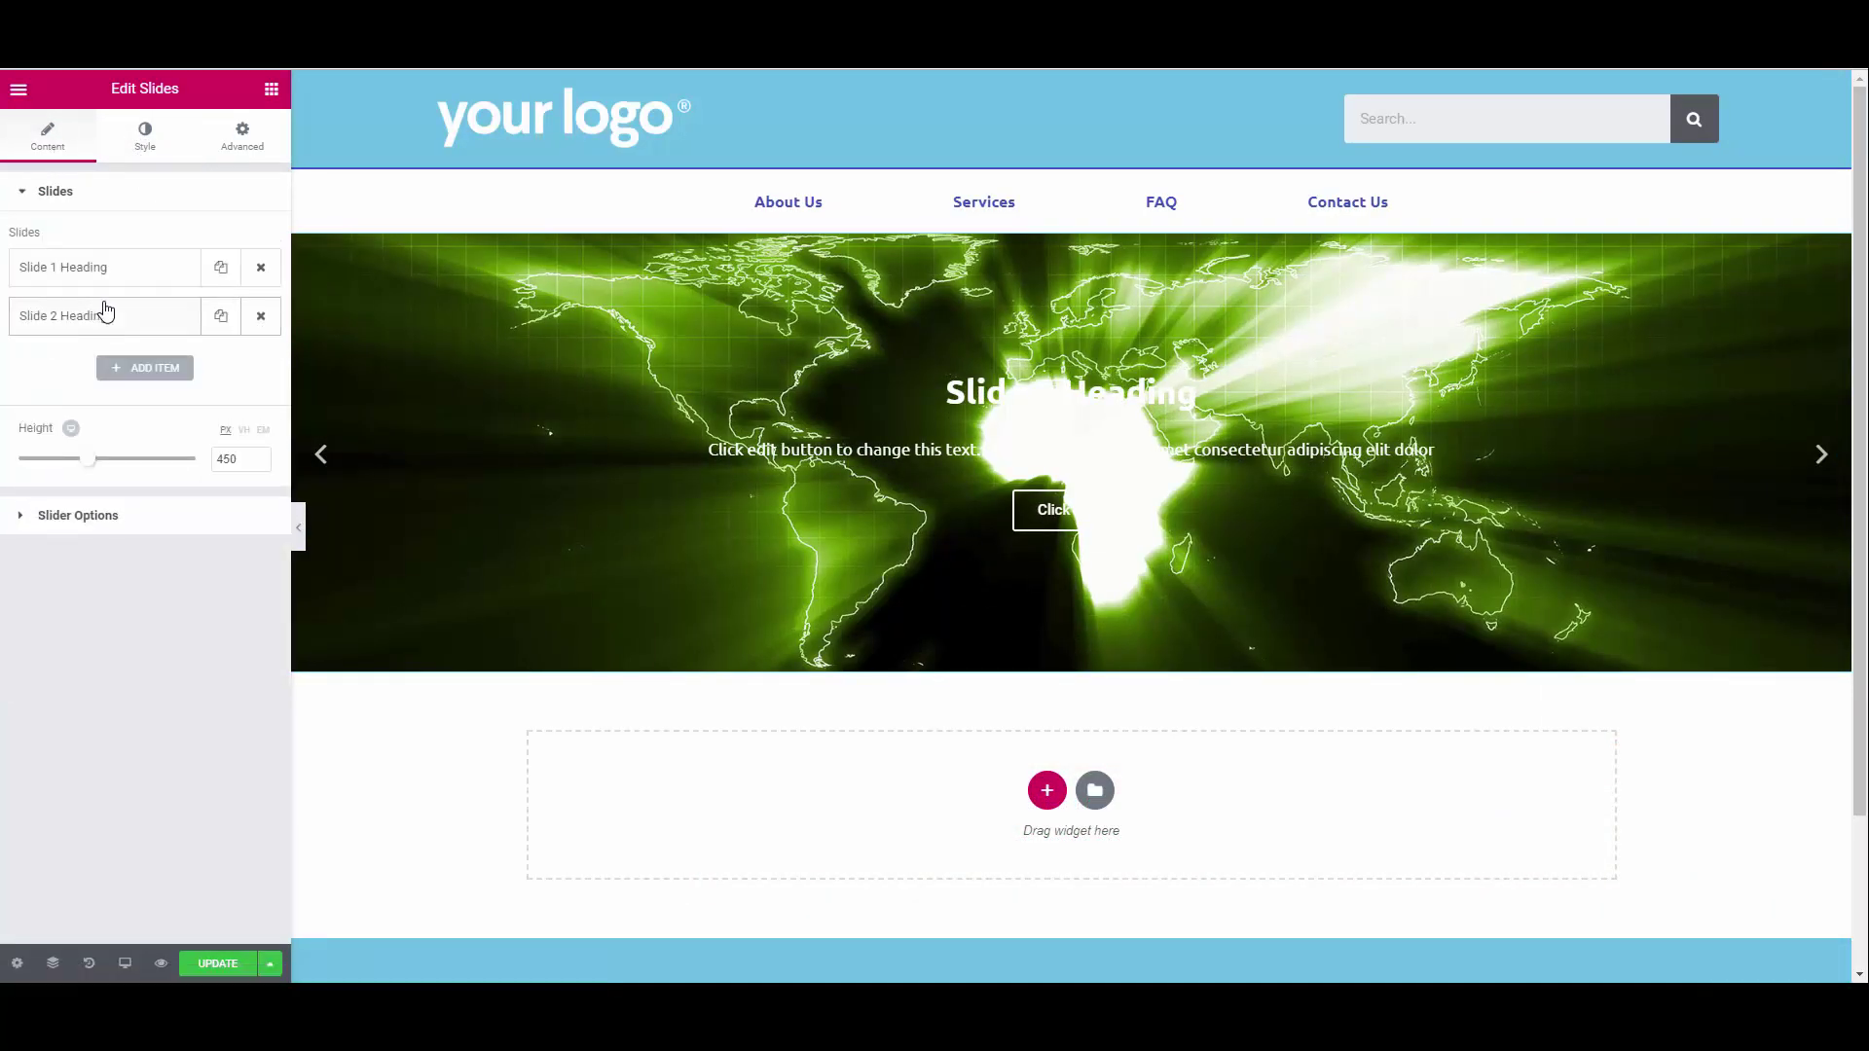
click(108, 273)
click(107, 785)
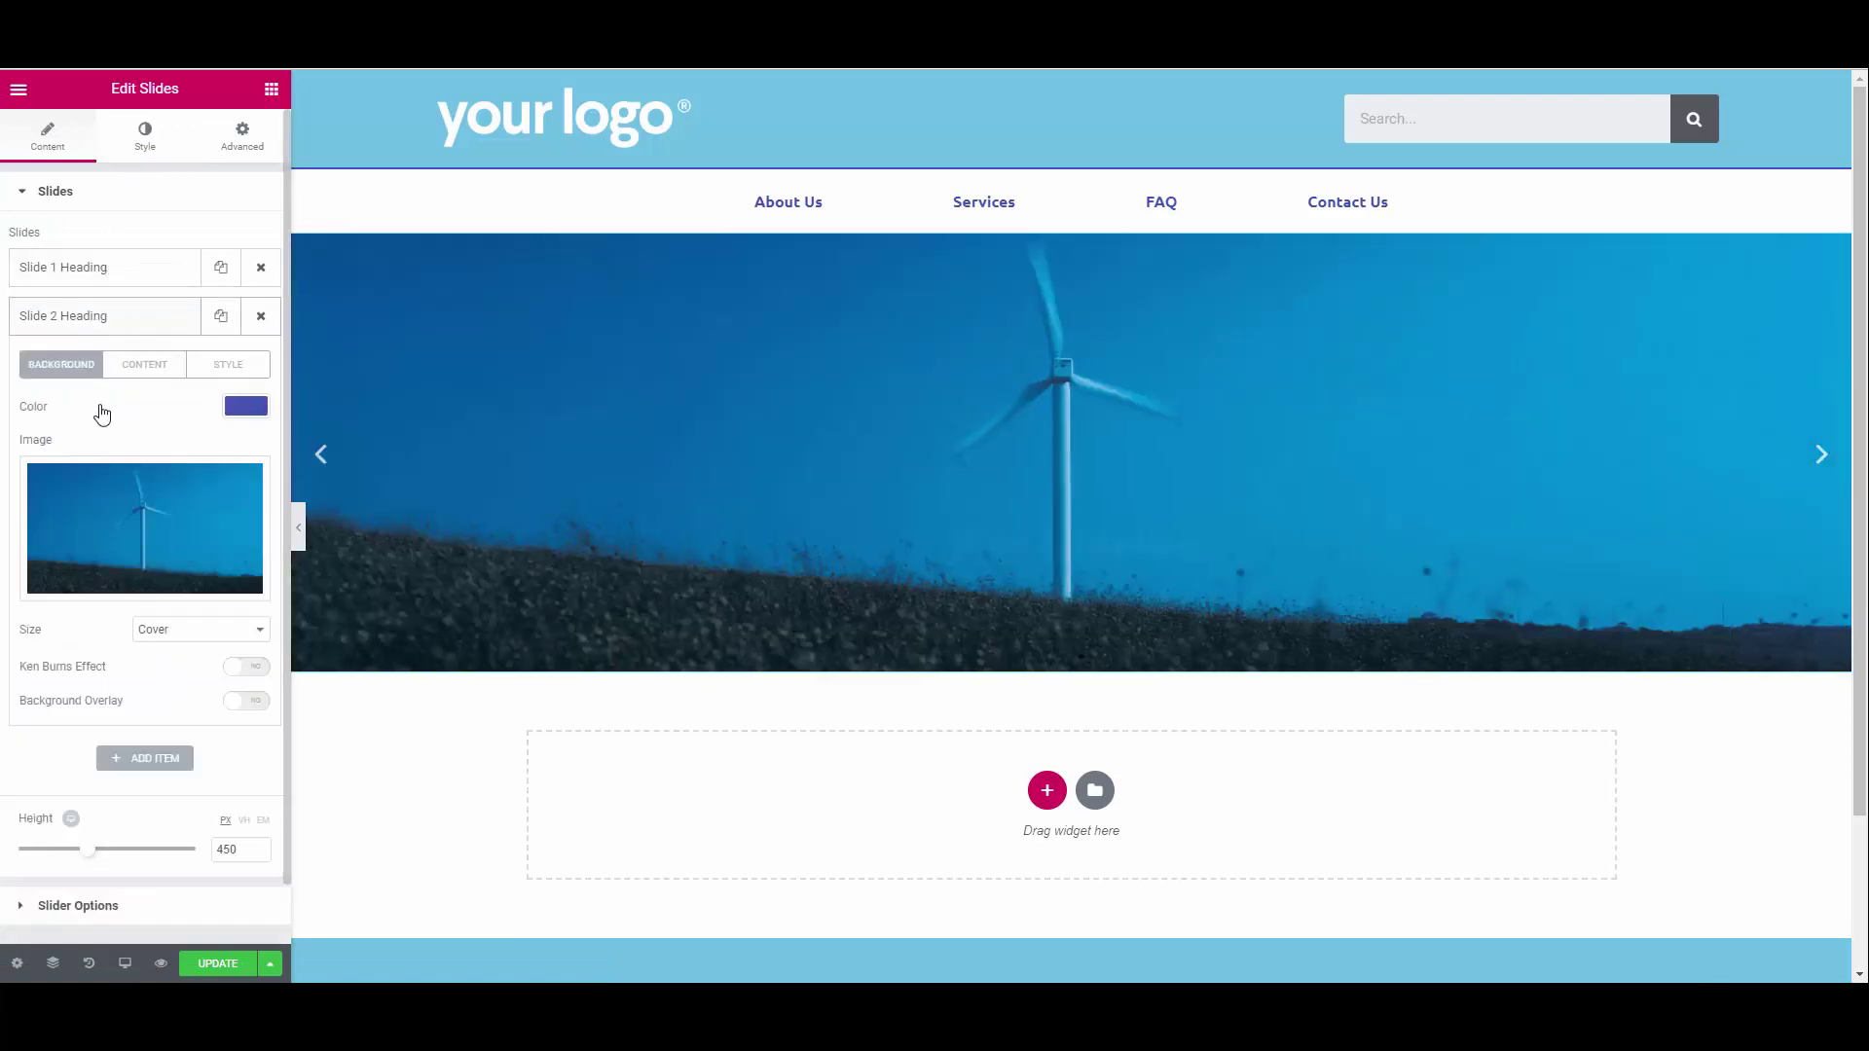
click(246, 700)
Set the slide title spacing to 71, its font size to 75 px and its text transform to Uppercase.
click(145, 137)
click(47, 526)
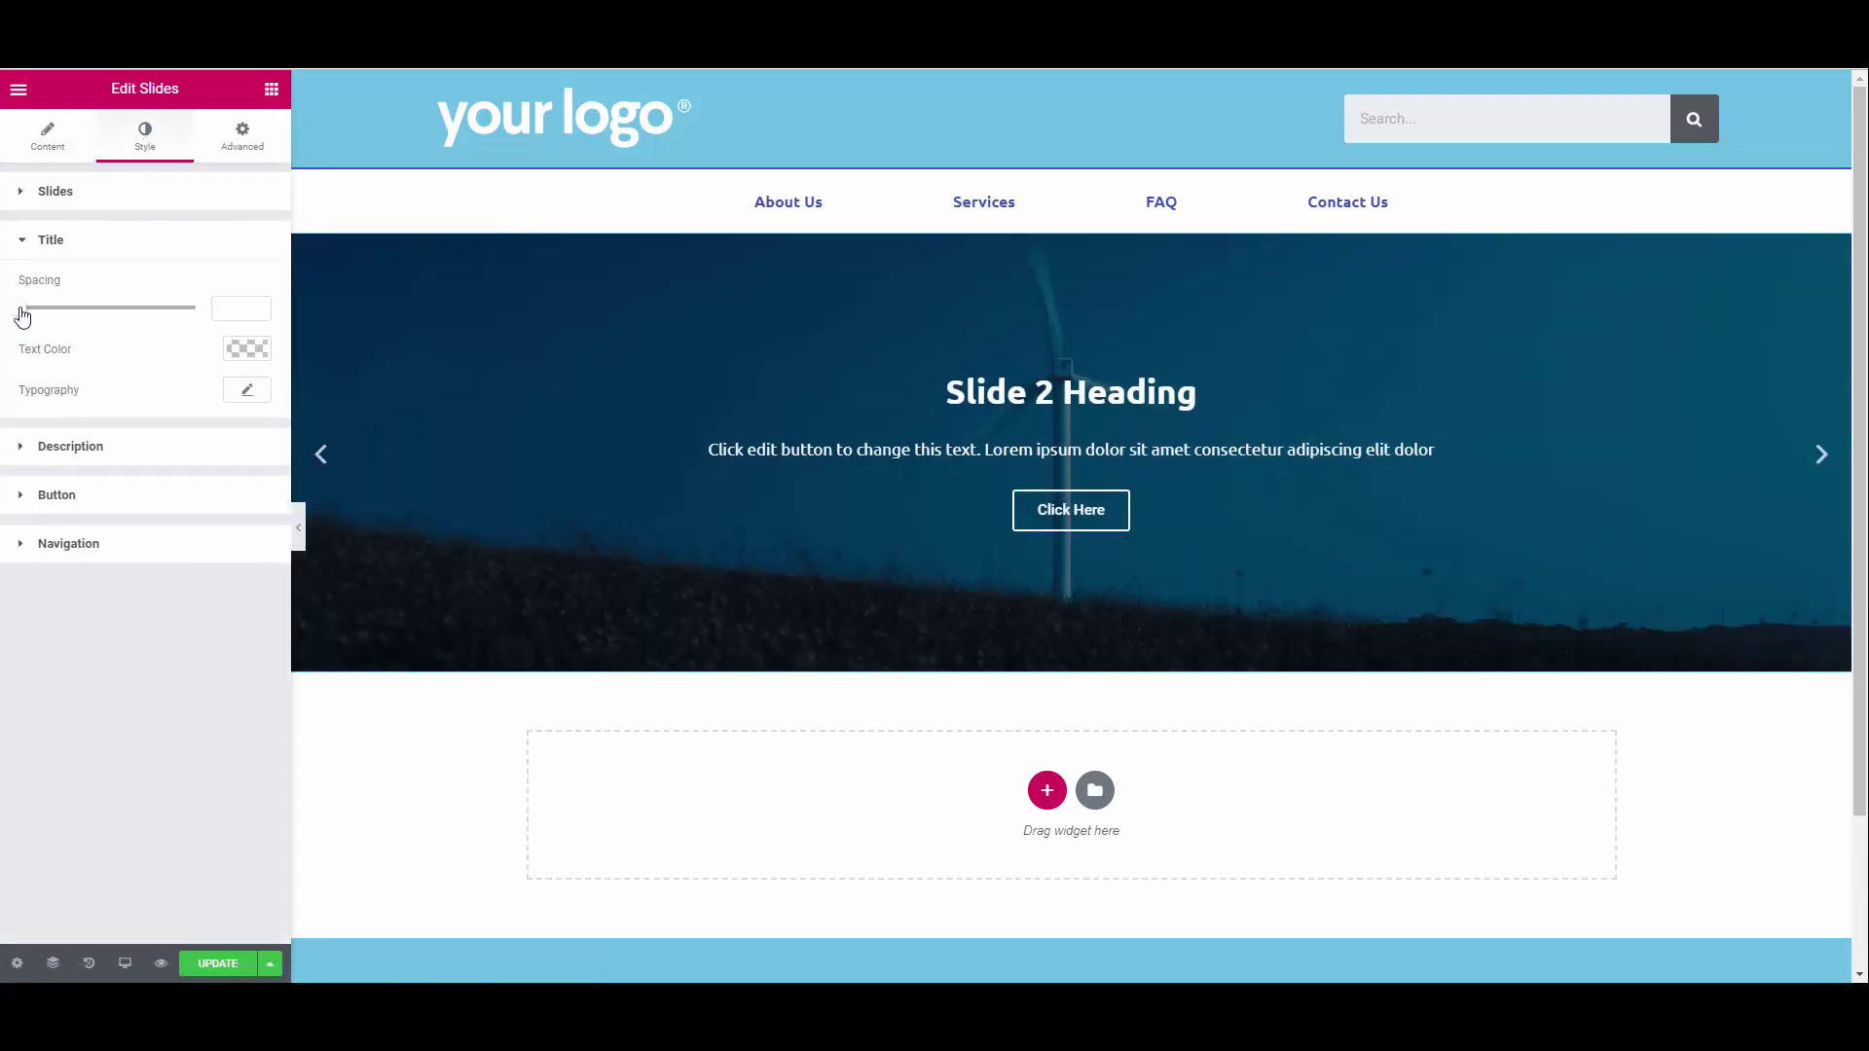
drag(21, 309, 146, 308)
click(247, 390)
drag(36, 508, 92, 508)
click(192, 591)
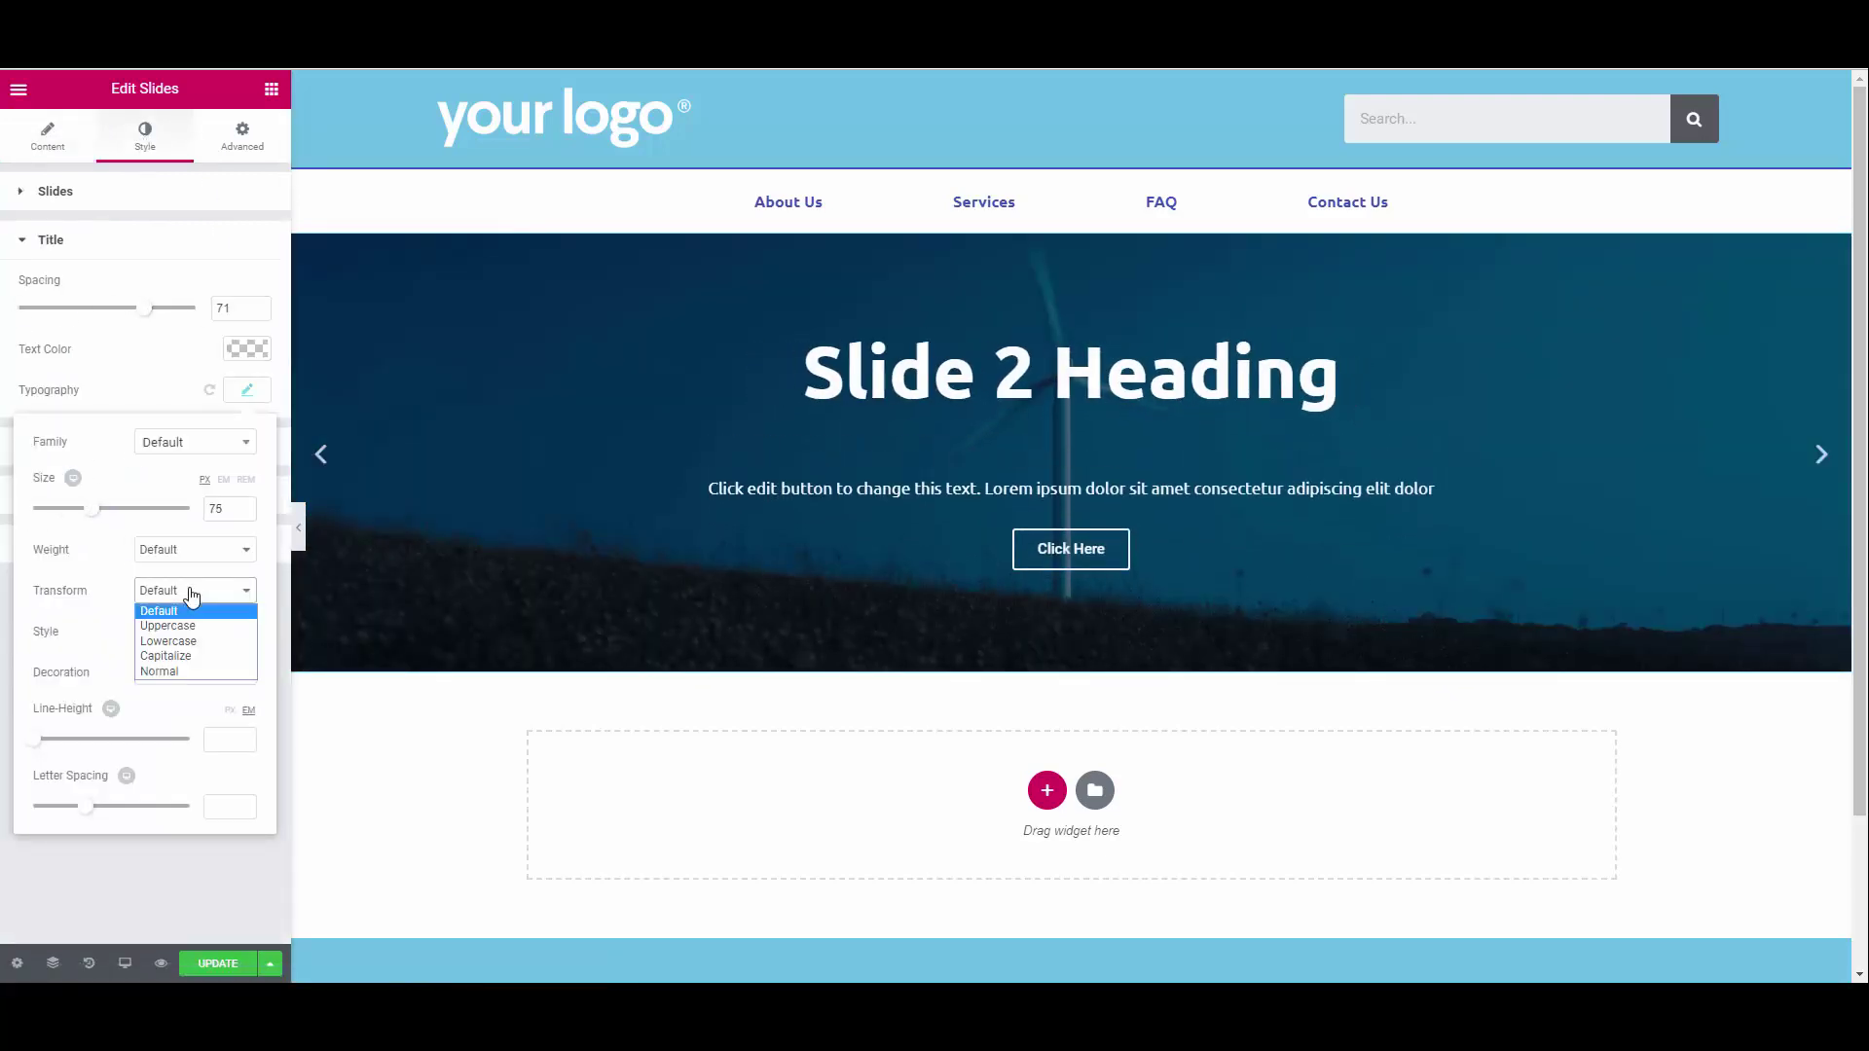
click(168, 626)
click(248, 389)
Set the slide description spacing to 83 and slightly increase its font size.
click(195, 446)
drag(21, 357, 162, 377)
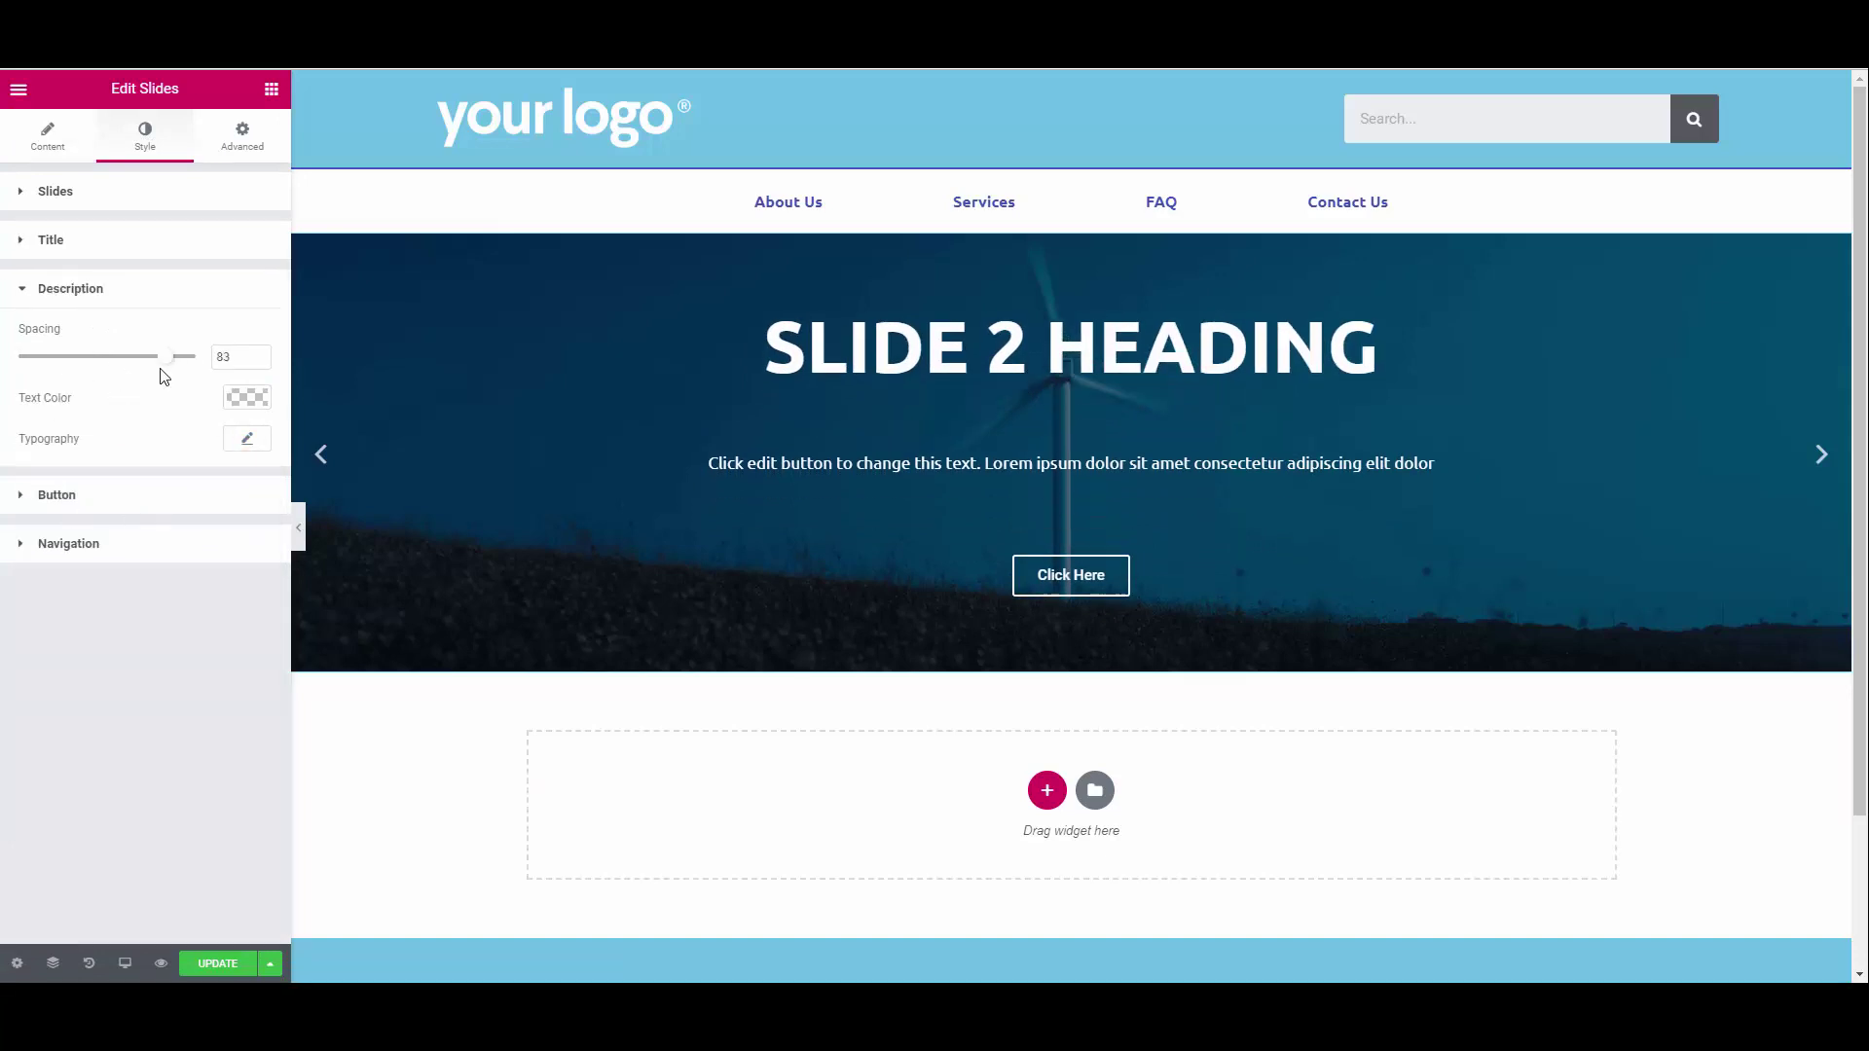
click(246, 438)
mouse_move(25, 564)
mouse_down()
mouse_move(80, 564)
mouse_move(54, 565)
mouse_up()
click(158, 413)
Style the slide button with a light green background, border width 0, border radius 0 and size Large.
click(68, 497)
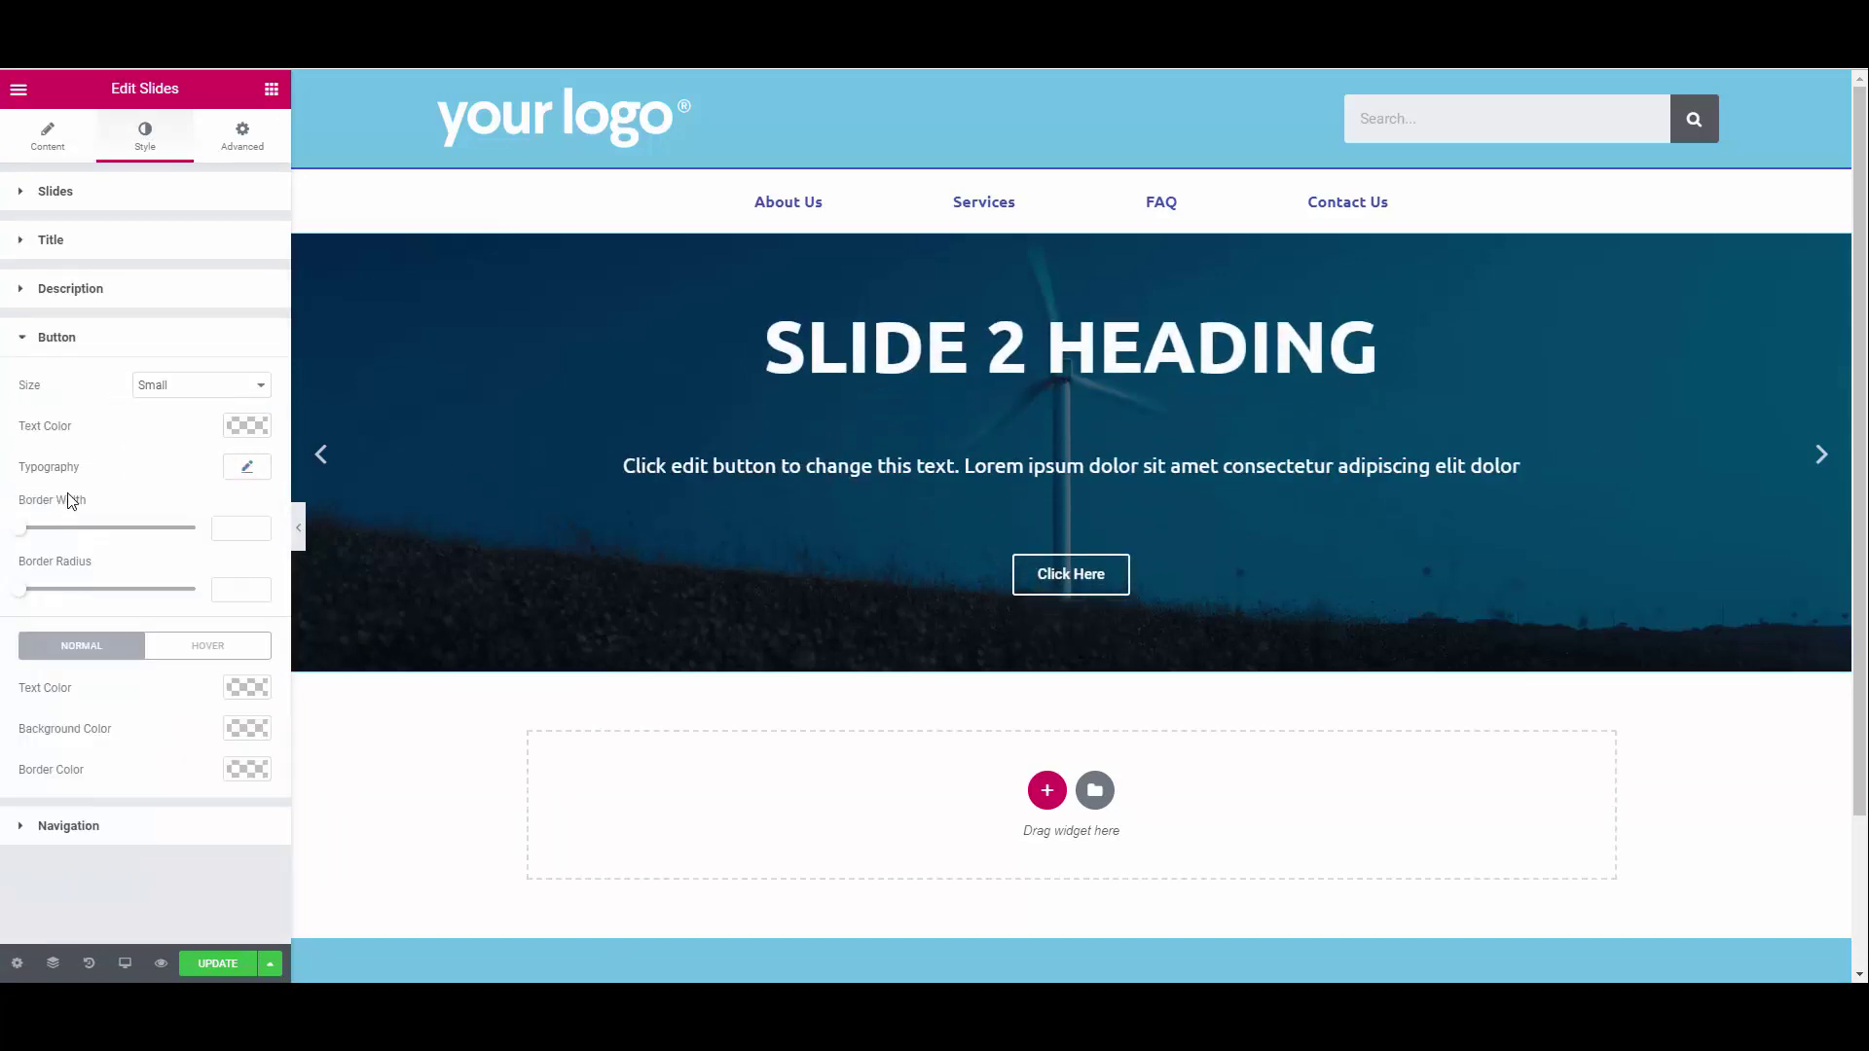
click(248, 728)
click(199, 915)
click(223, 624)
scroll(229, 483, down, 1)
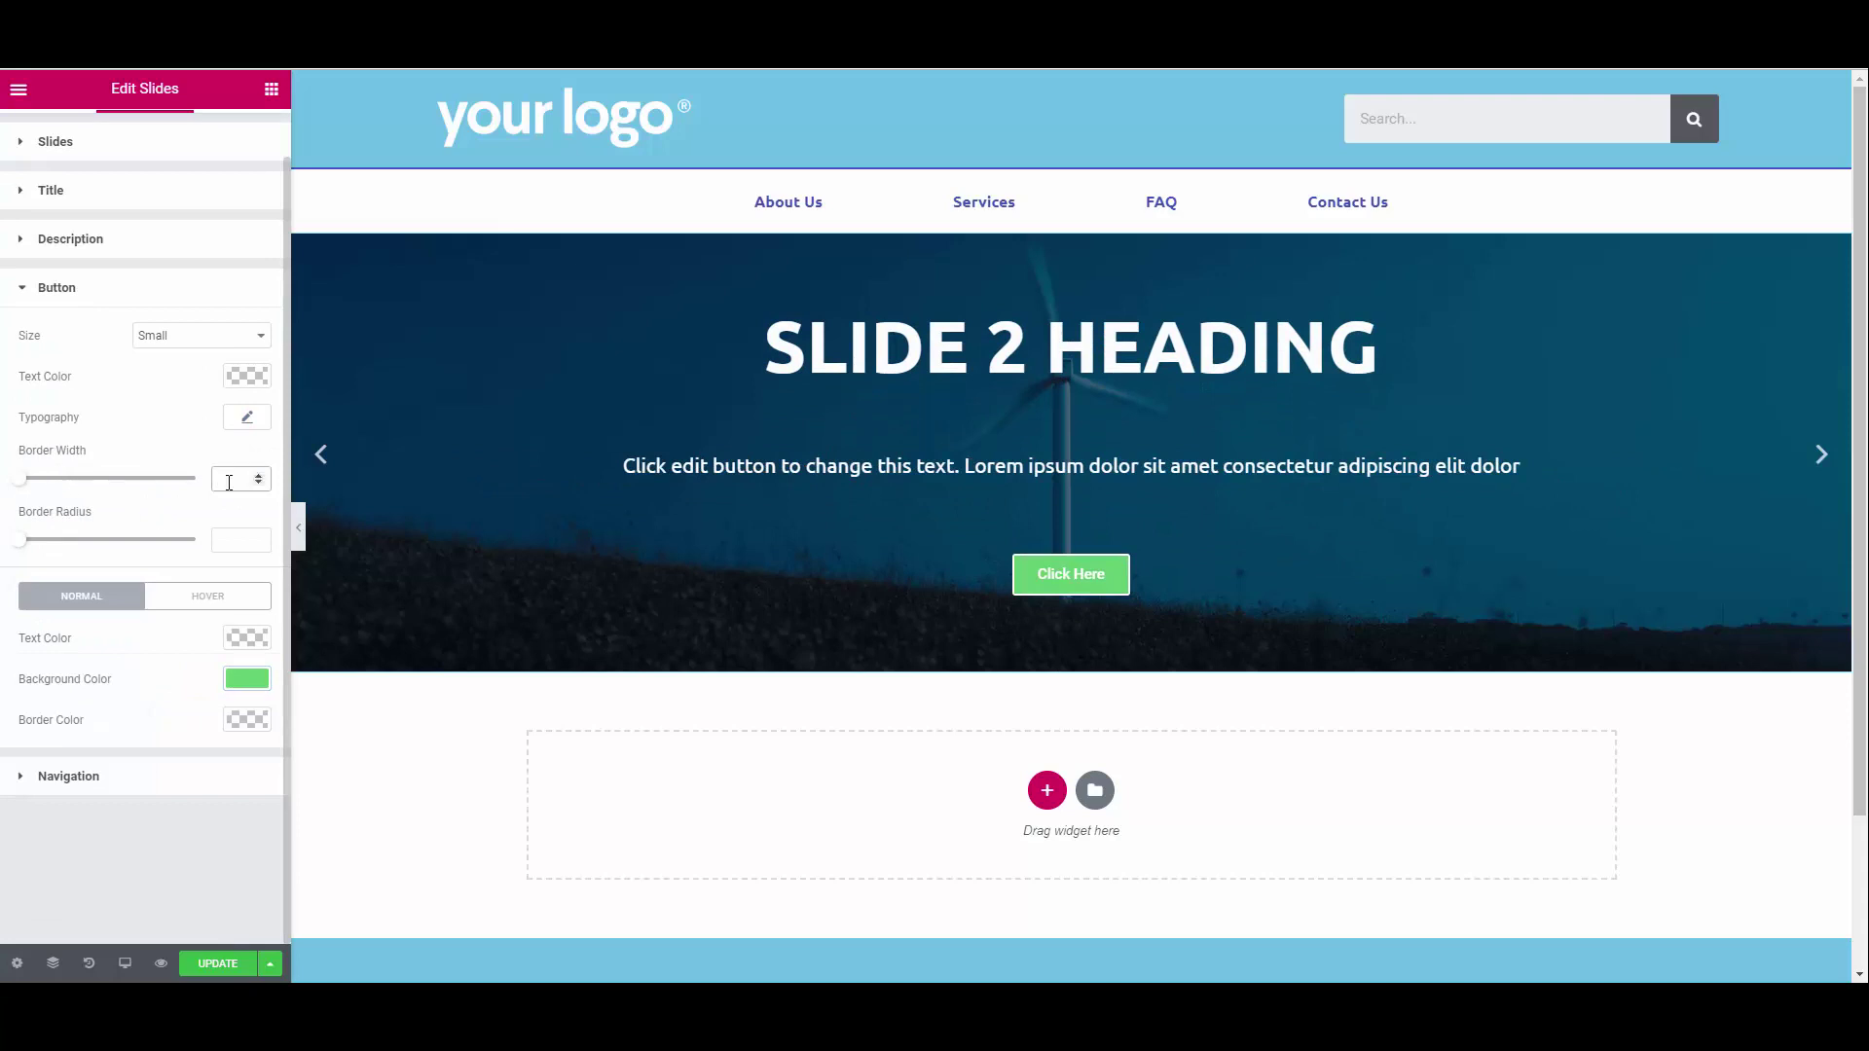
scroll(229, 483, up, 1)
click(199, 385)
click(188, 453)
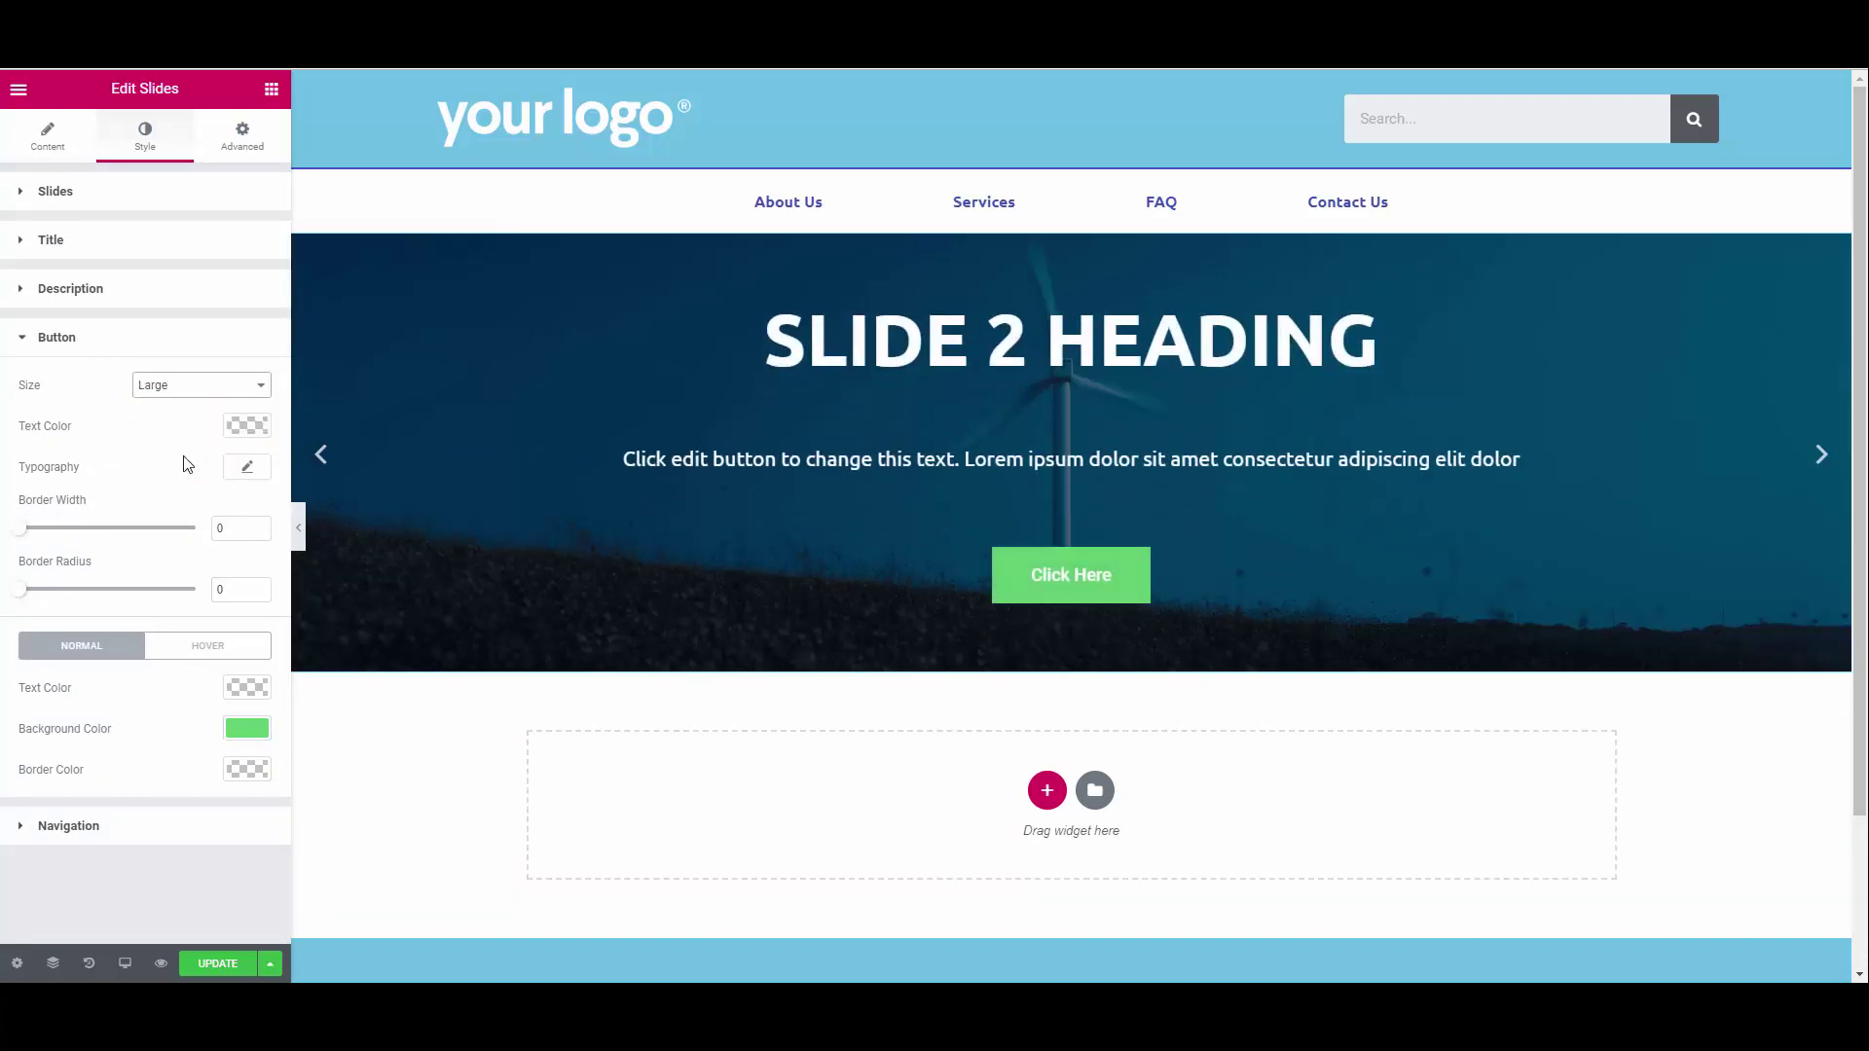
Set the slide button's hover background color to the darker green #23a455.
click(207, 645)
click(247, 728)
scroll(195, 818, down, 1)
click(176, 910)
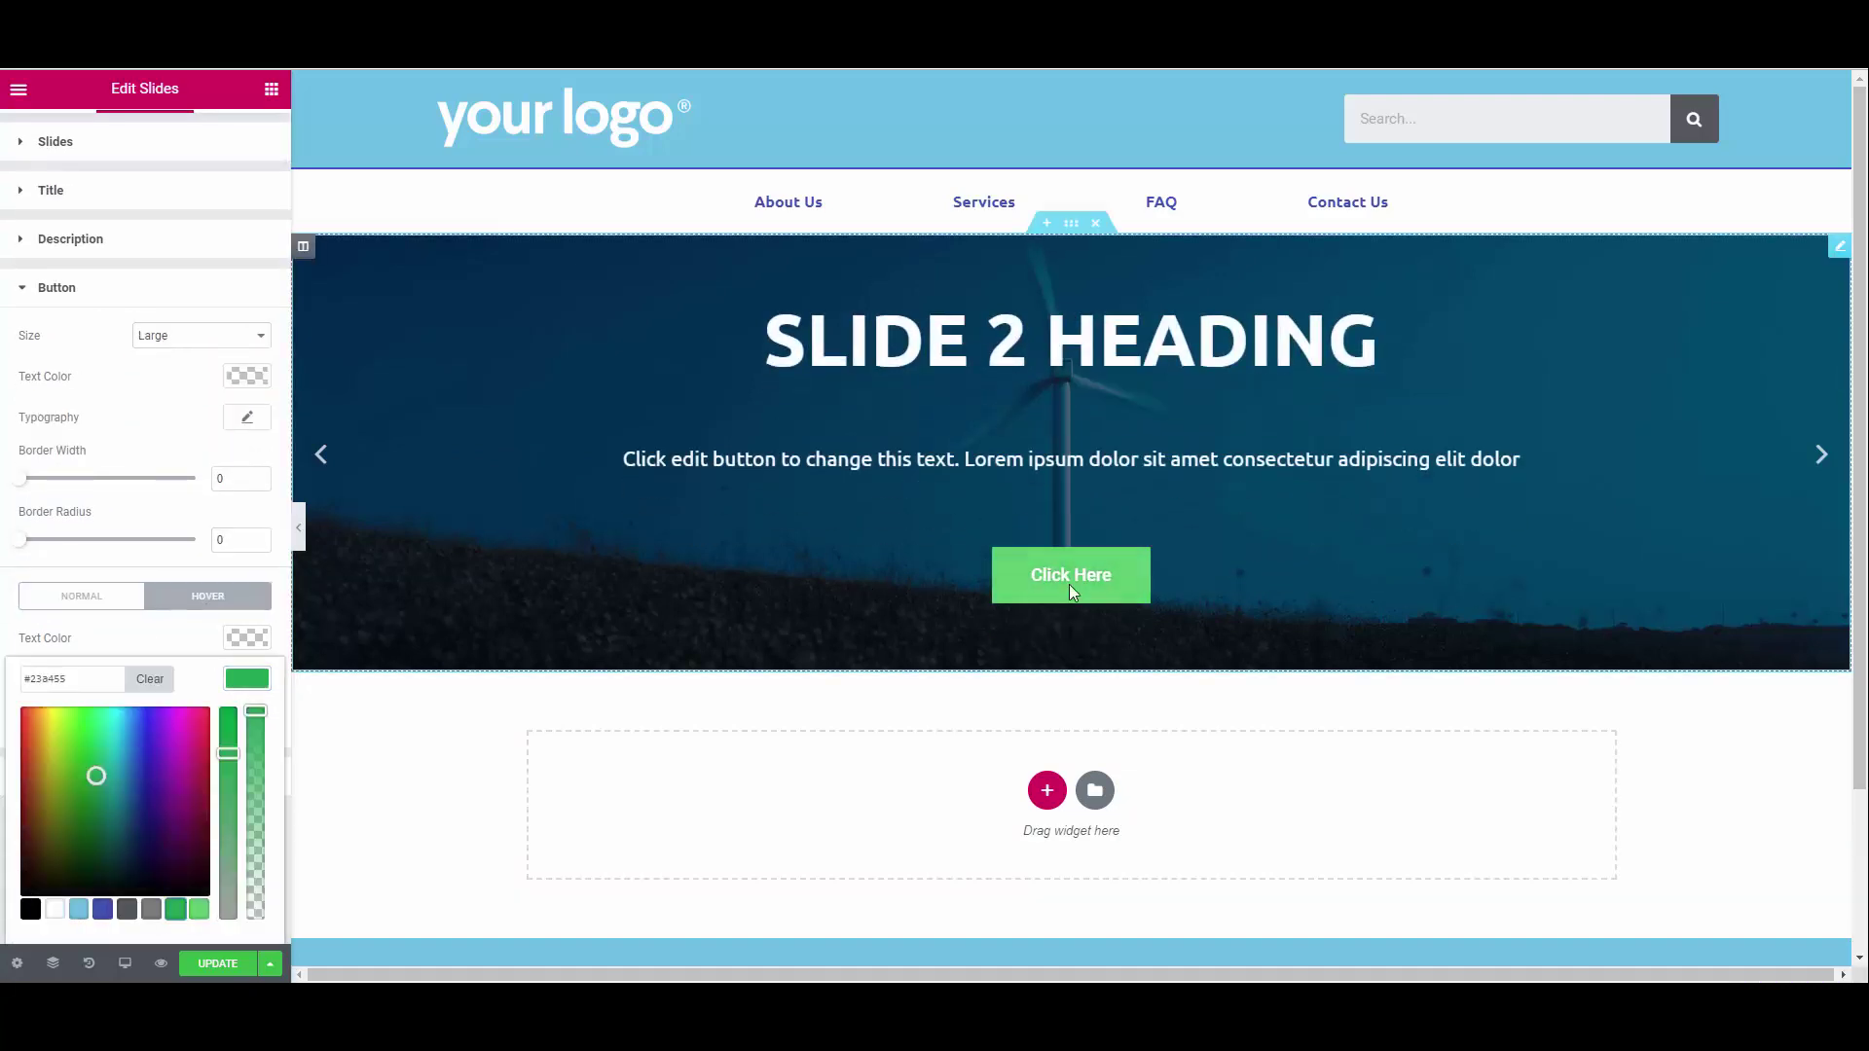
click(236, 676)
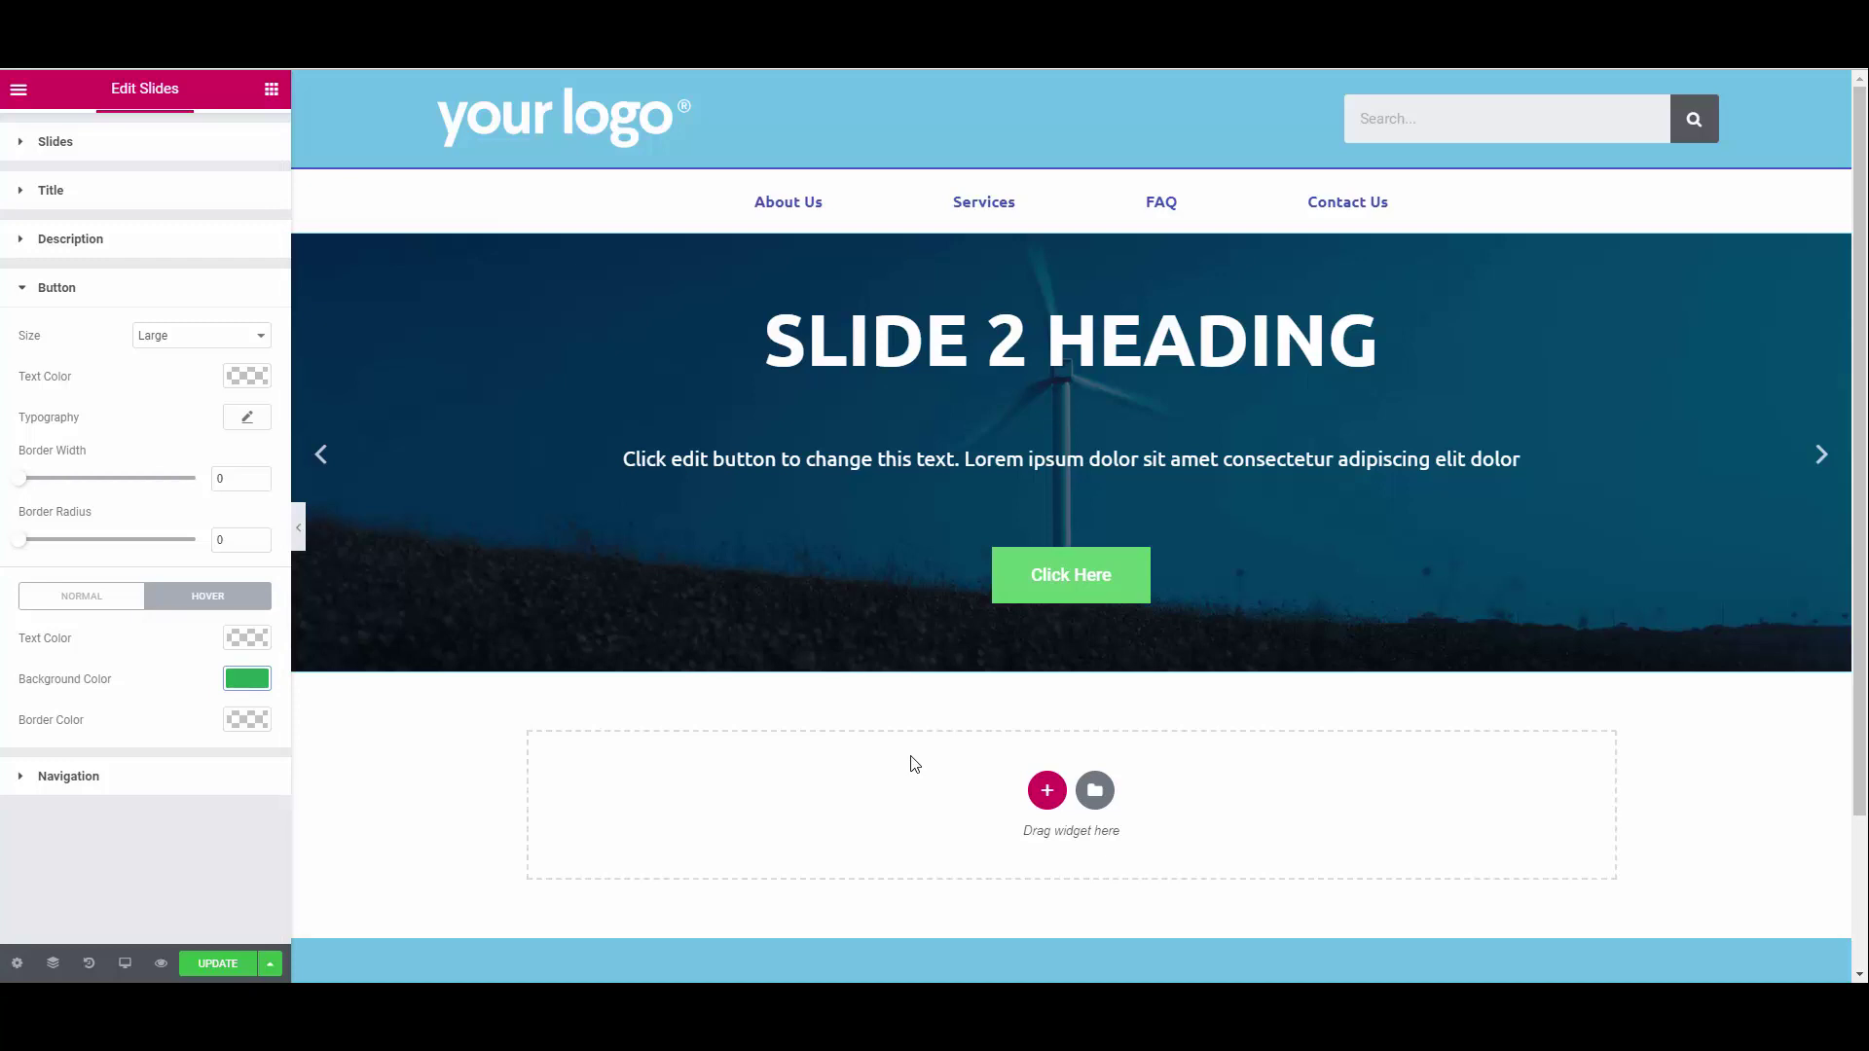
Add a Heading widget in a new section below the slider and set its HTML tag to H1.
click(271, 88)
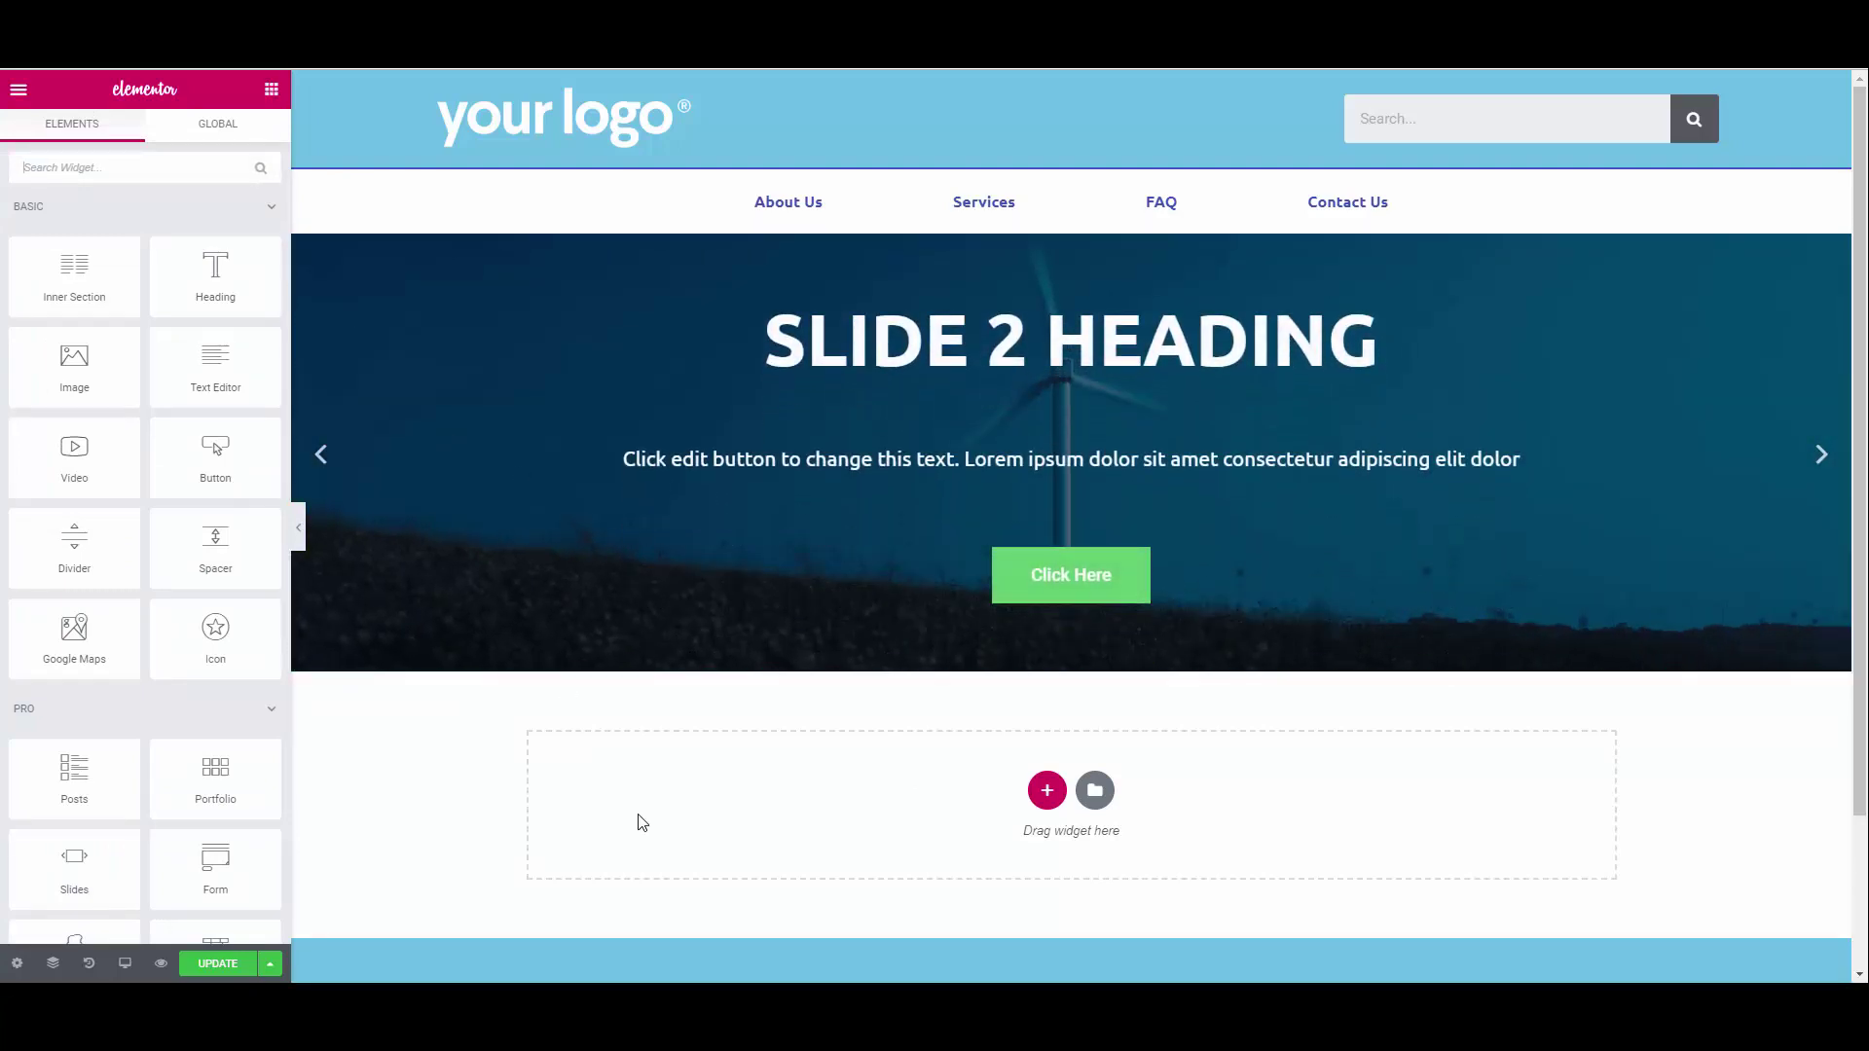
scroll(639, 823, down, 2)
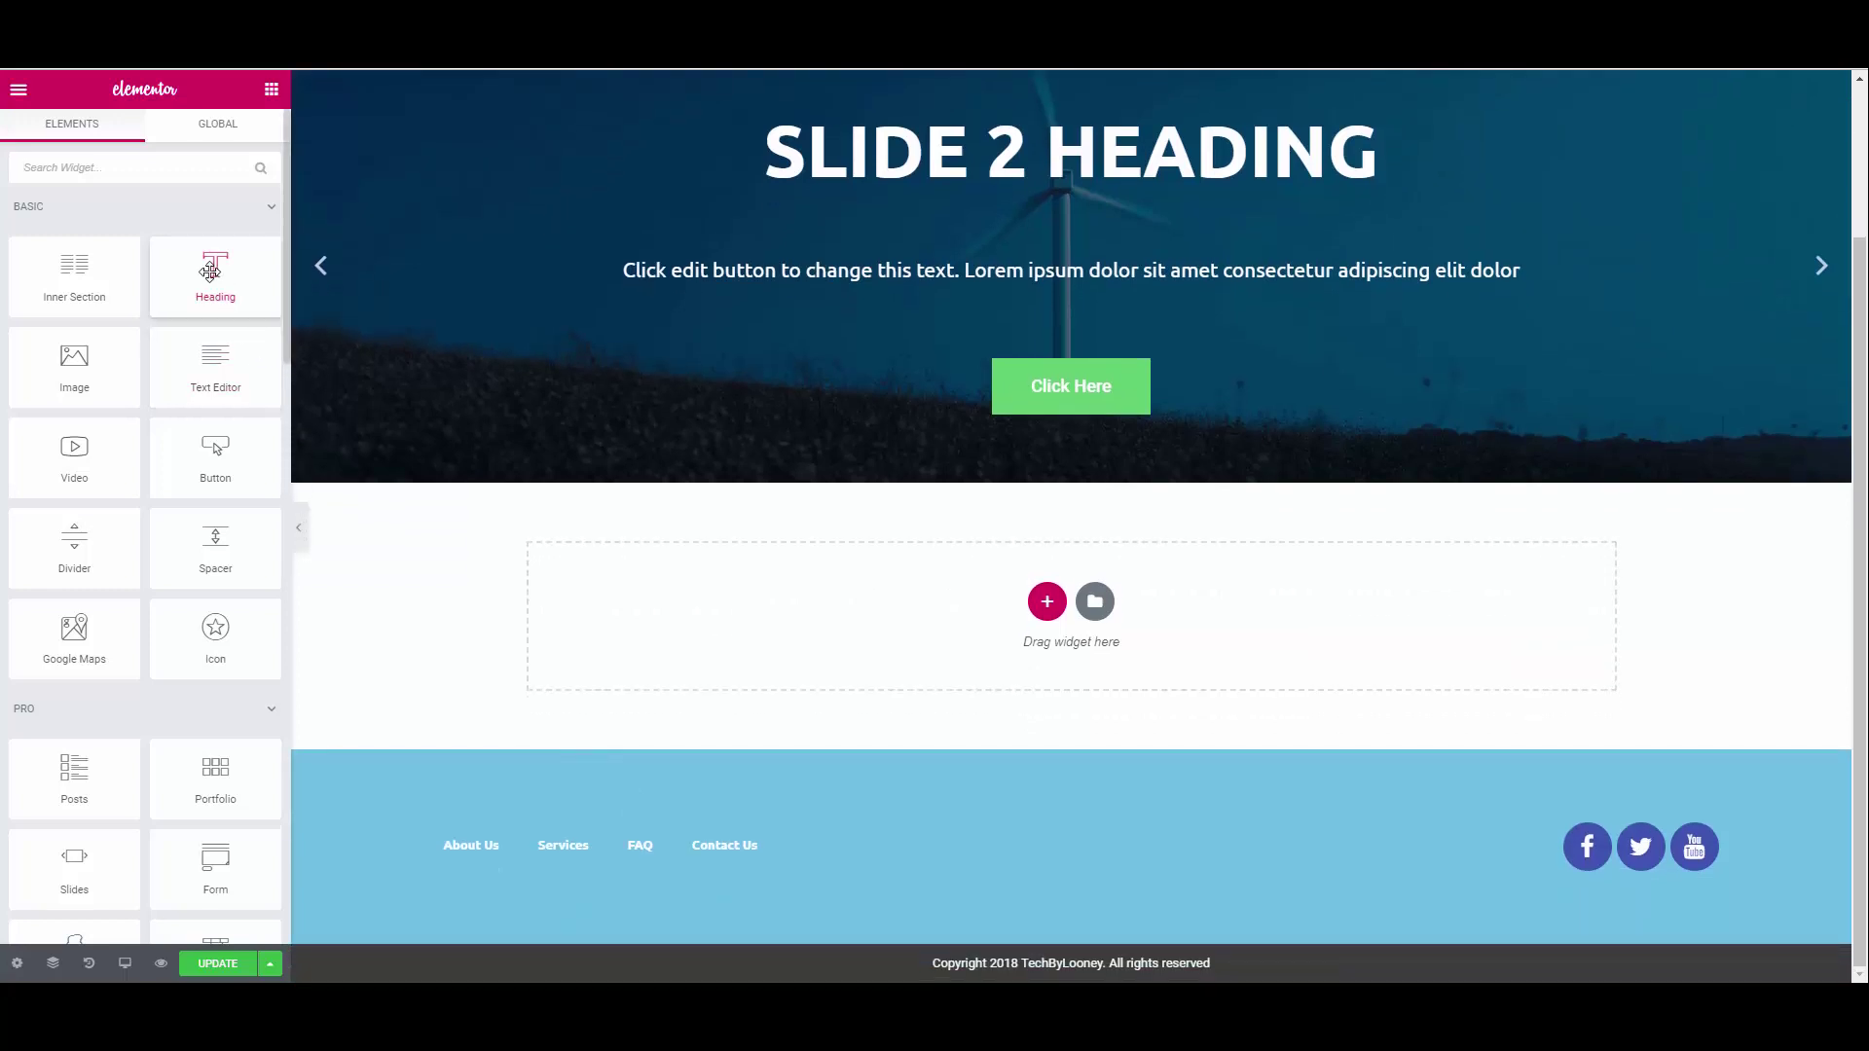
drag(210, 271, 1061, 602)
click(173, 473)
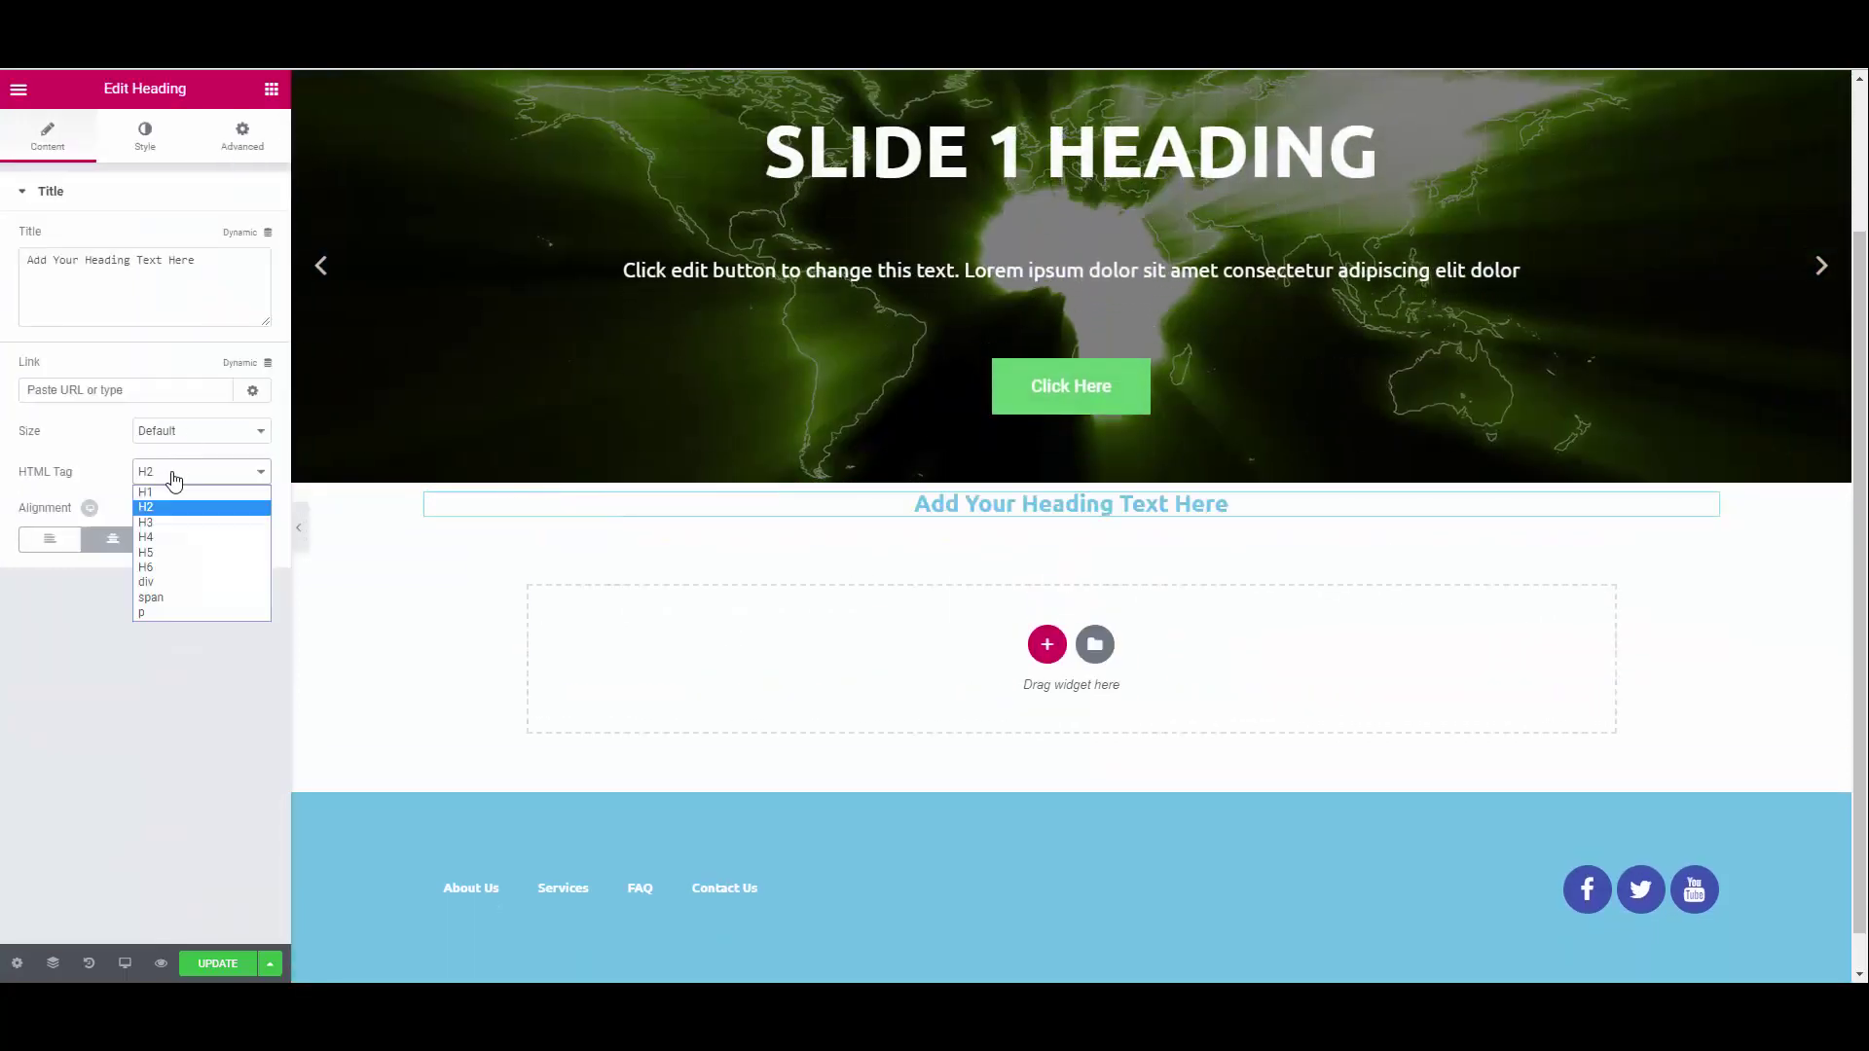
click(146, 492)
Set the heading's top margin to 50, keeping the other margins at 0.
click(243, 136)
click(37, 266)
text(50)
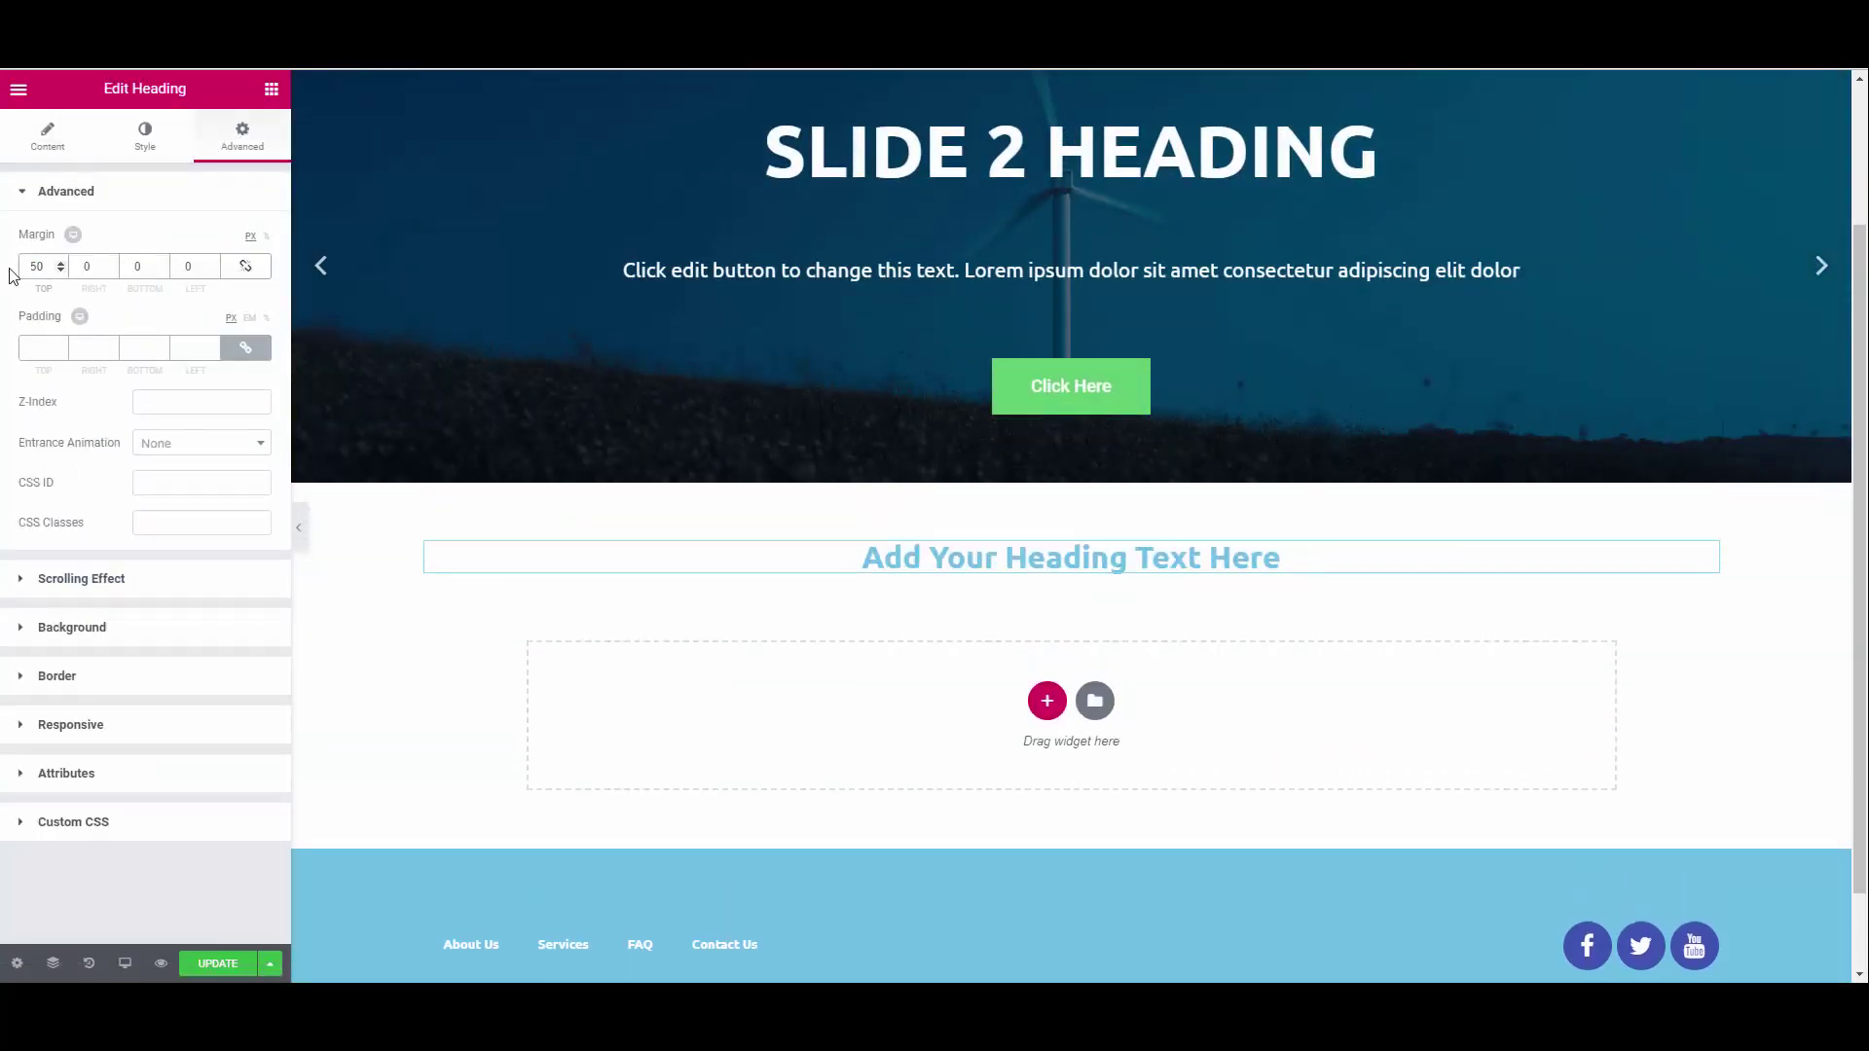
Set the heading's text color to dark gray #54595f and enlarge its font size.
click(146, 136)
click(254, 237)
click(128, 470)
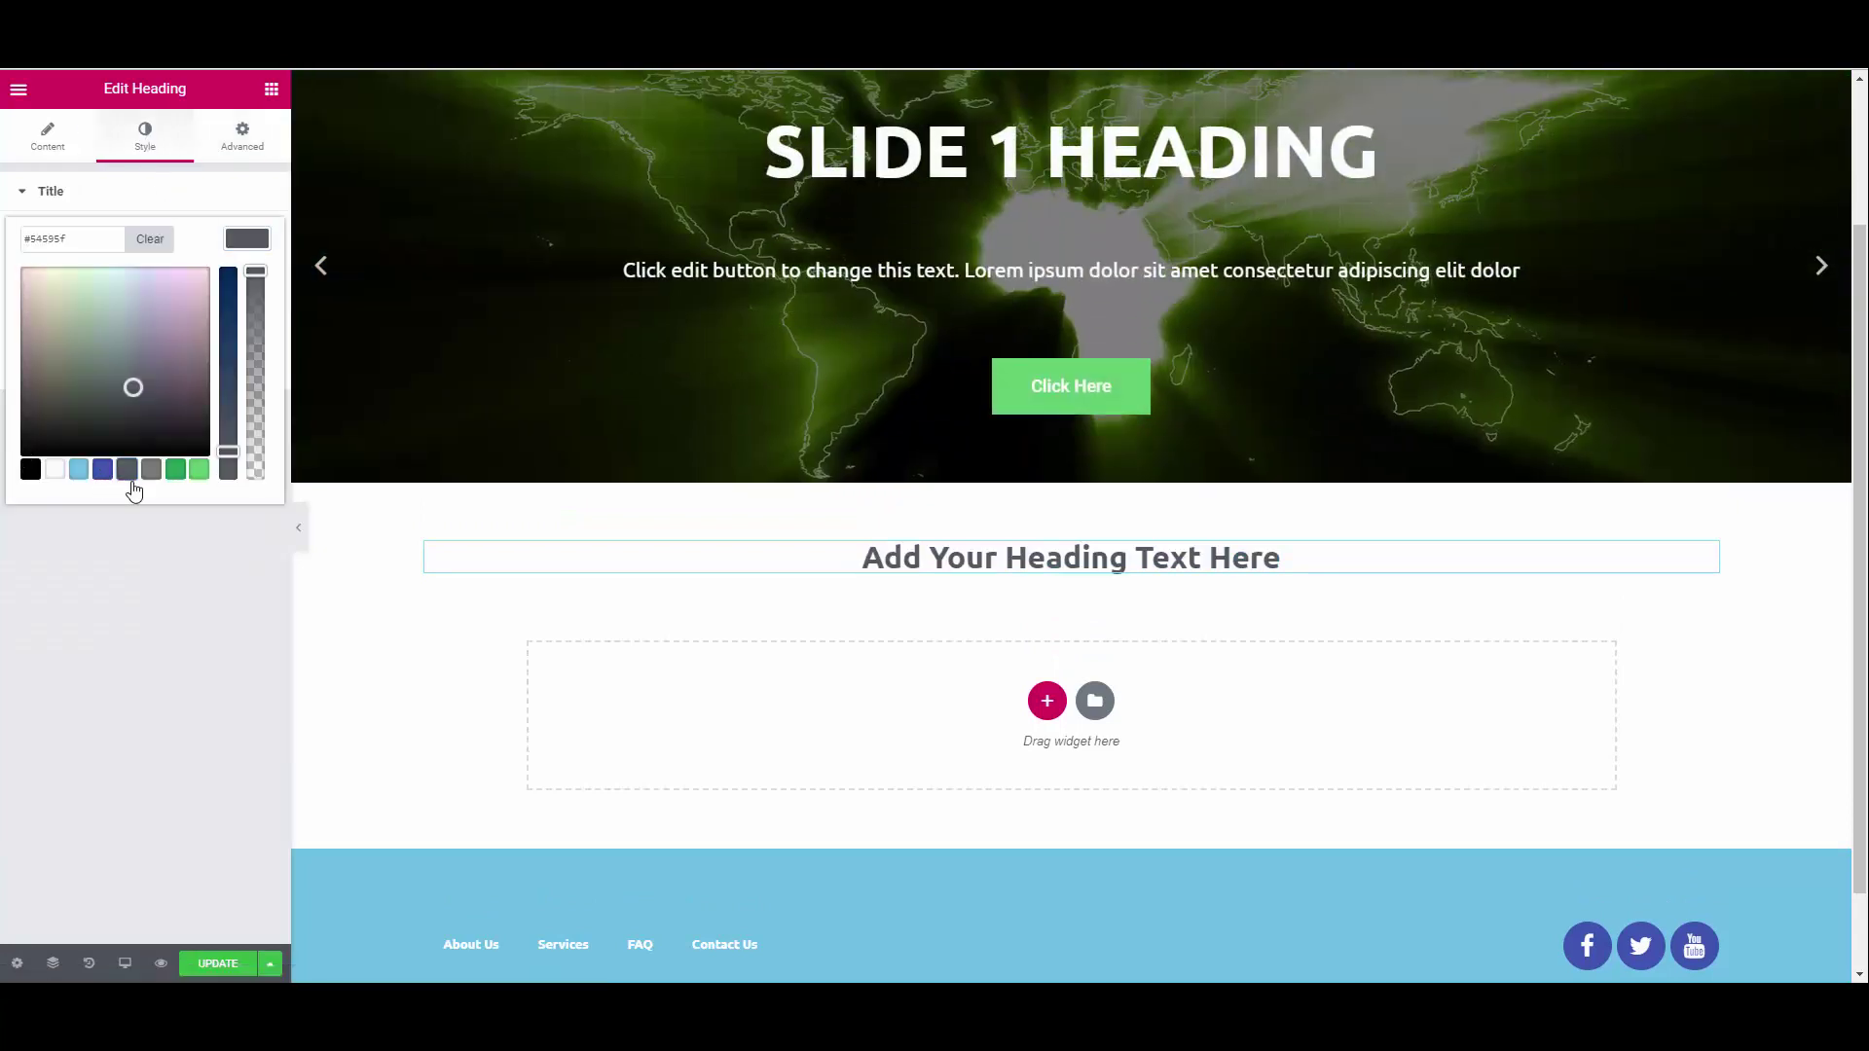
click(144, 553)
click(247, 281)
drag(41, 399, 82, 411)
click(113, 255)
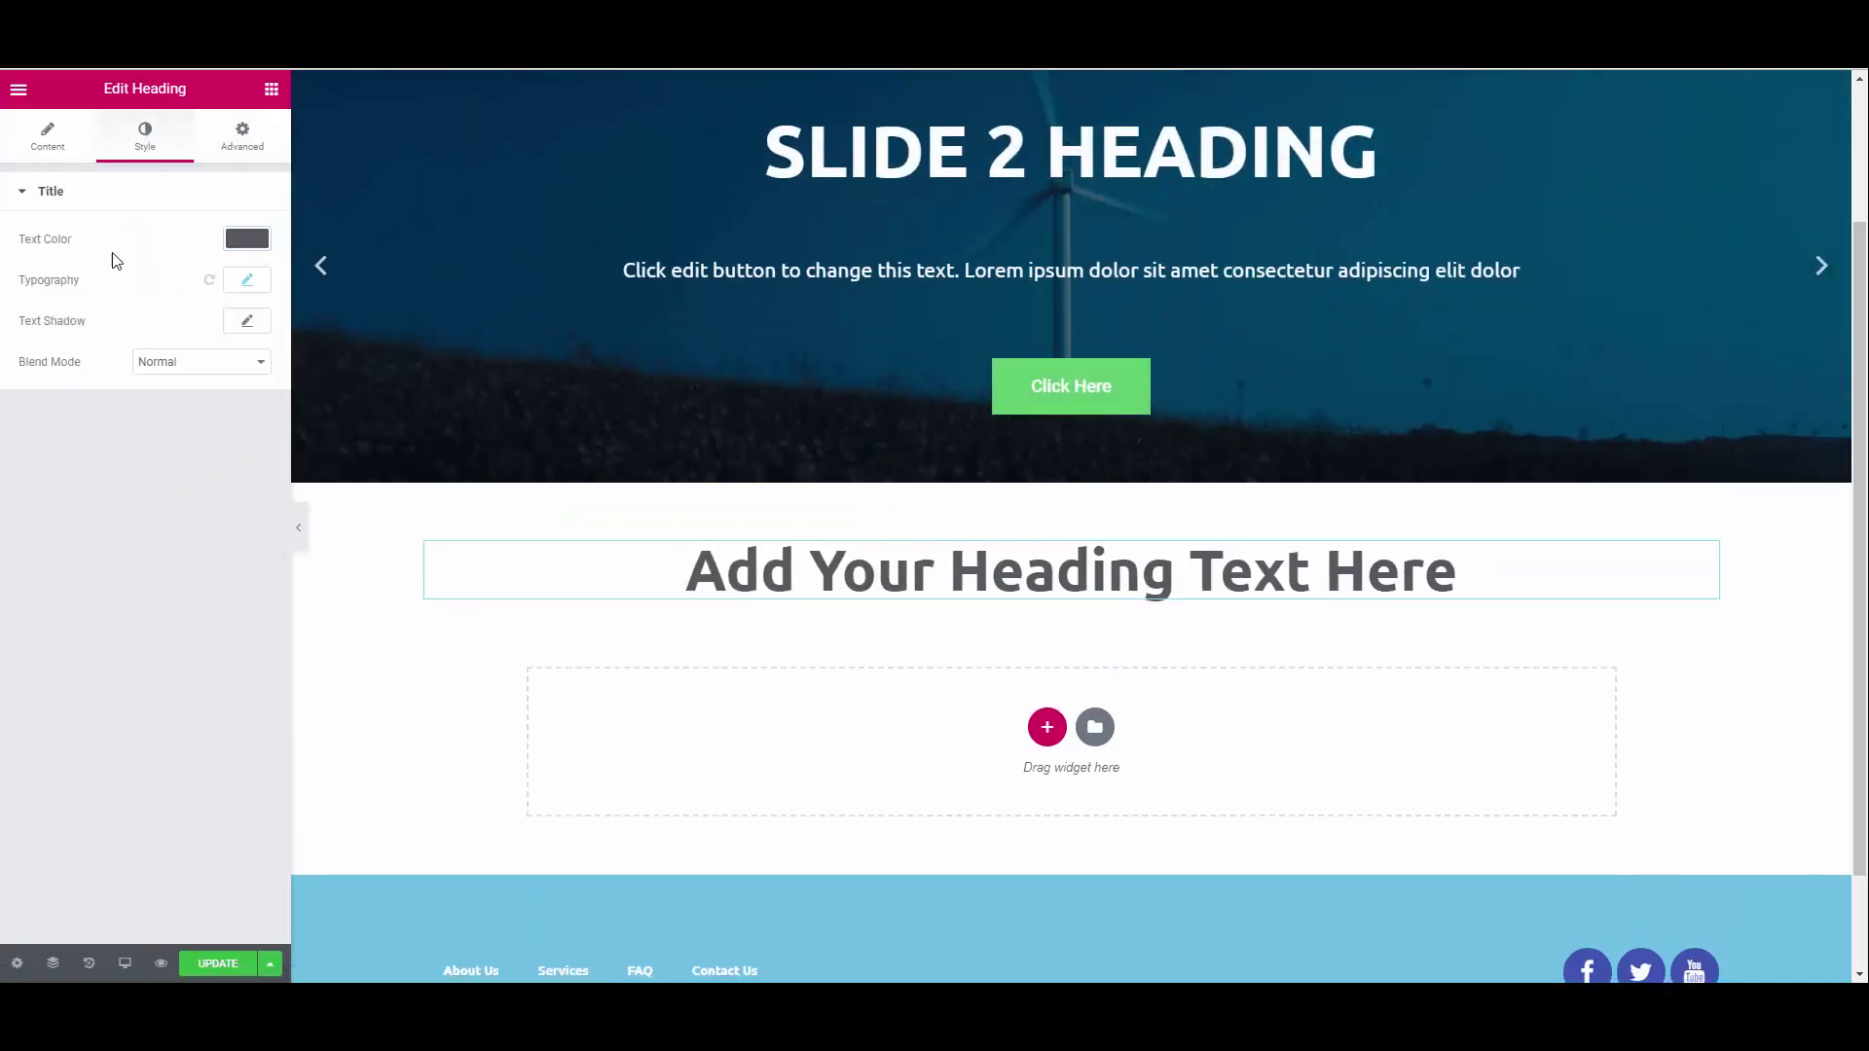
Replace the heading's title text with "Welcome to our new website!".
click(47, 137)
triple_click(98, 260)
text(Welcome to our)
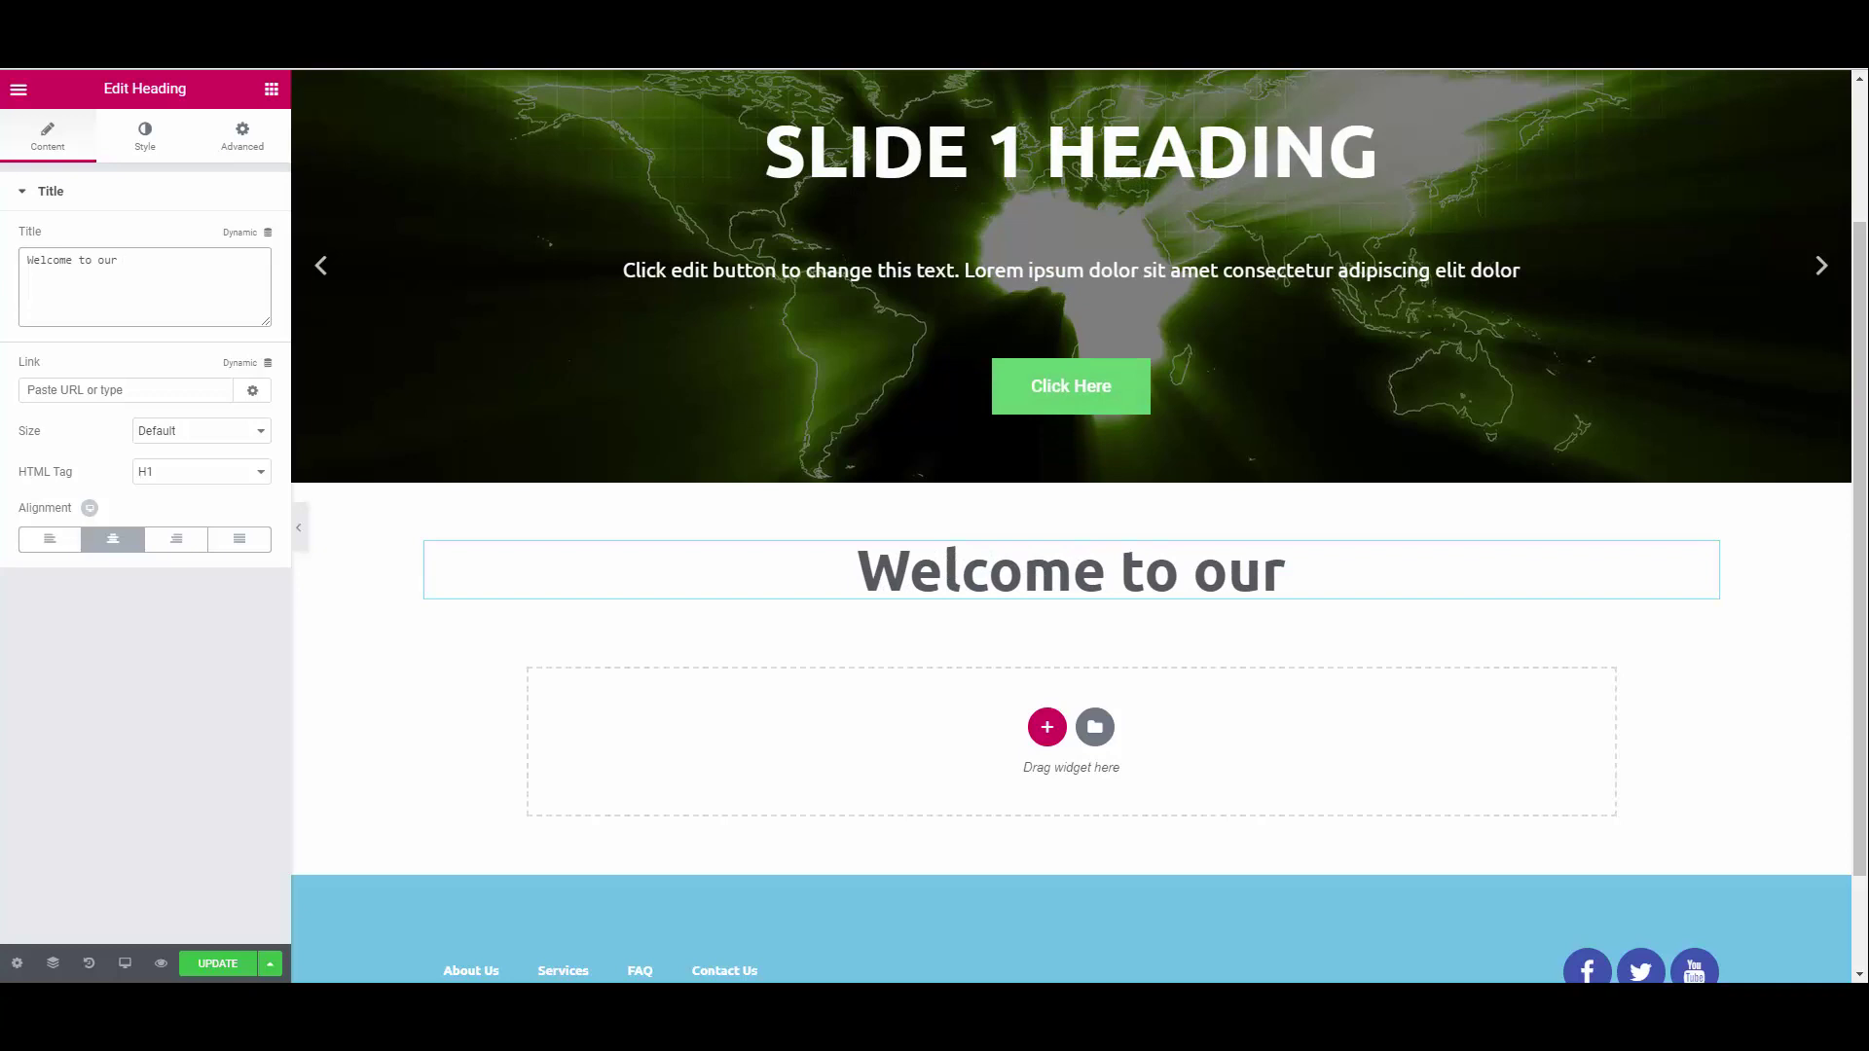
text(new website!)
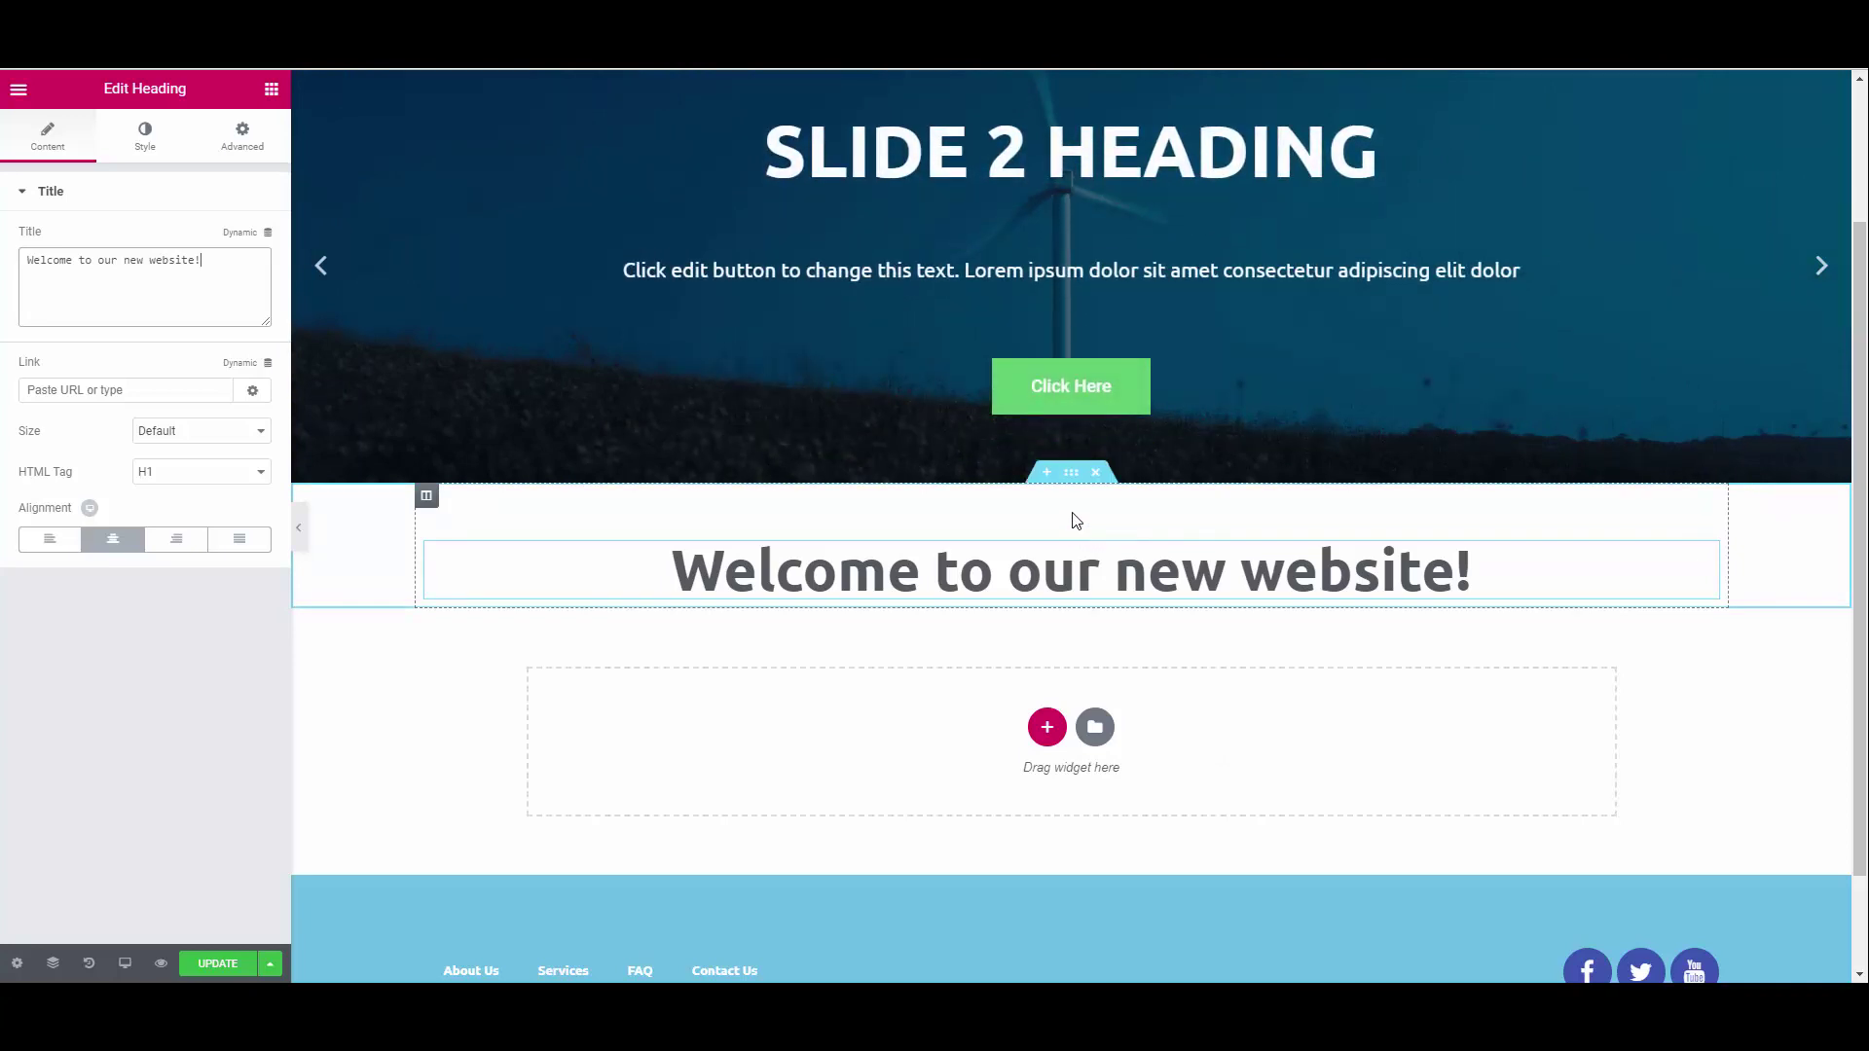
Save the section containing the welcome heading to the library as a template named Main Heading.
right_click(1072, 475)
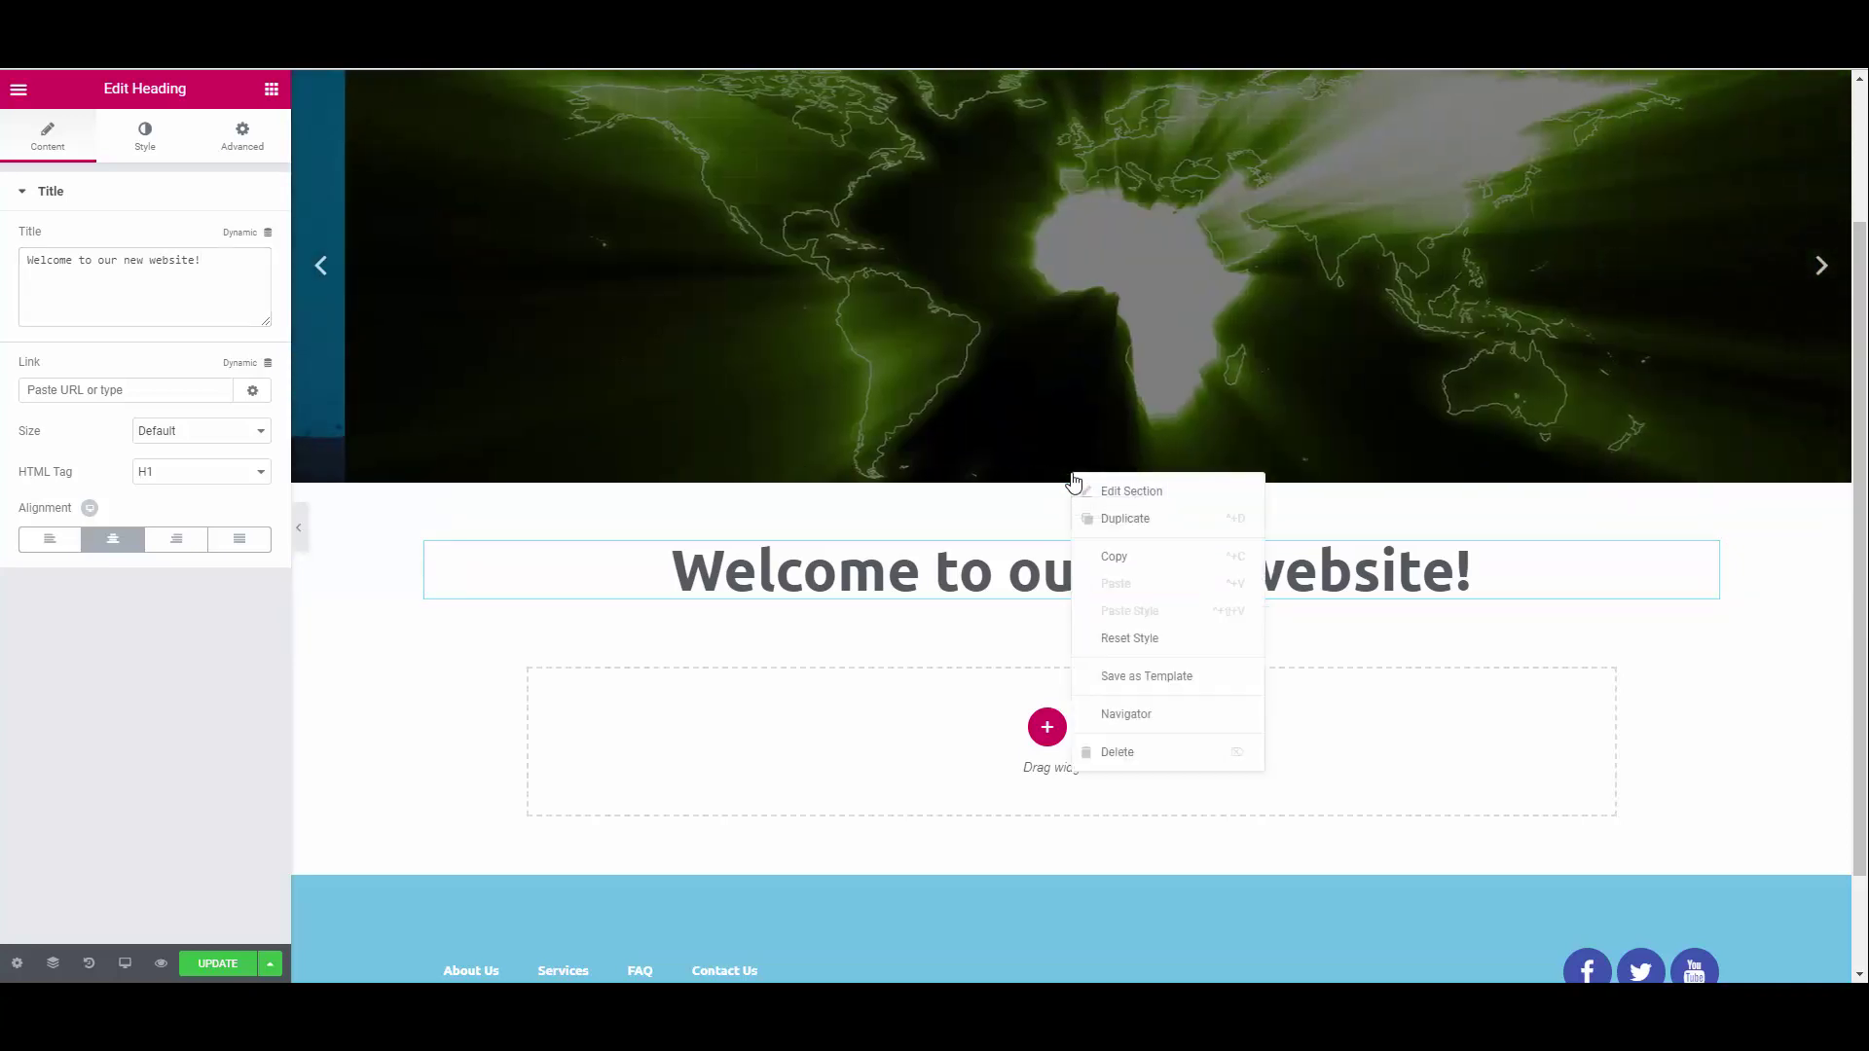
click(1137, 679)
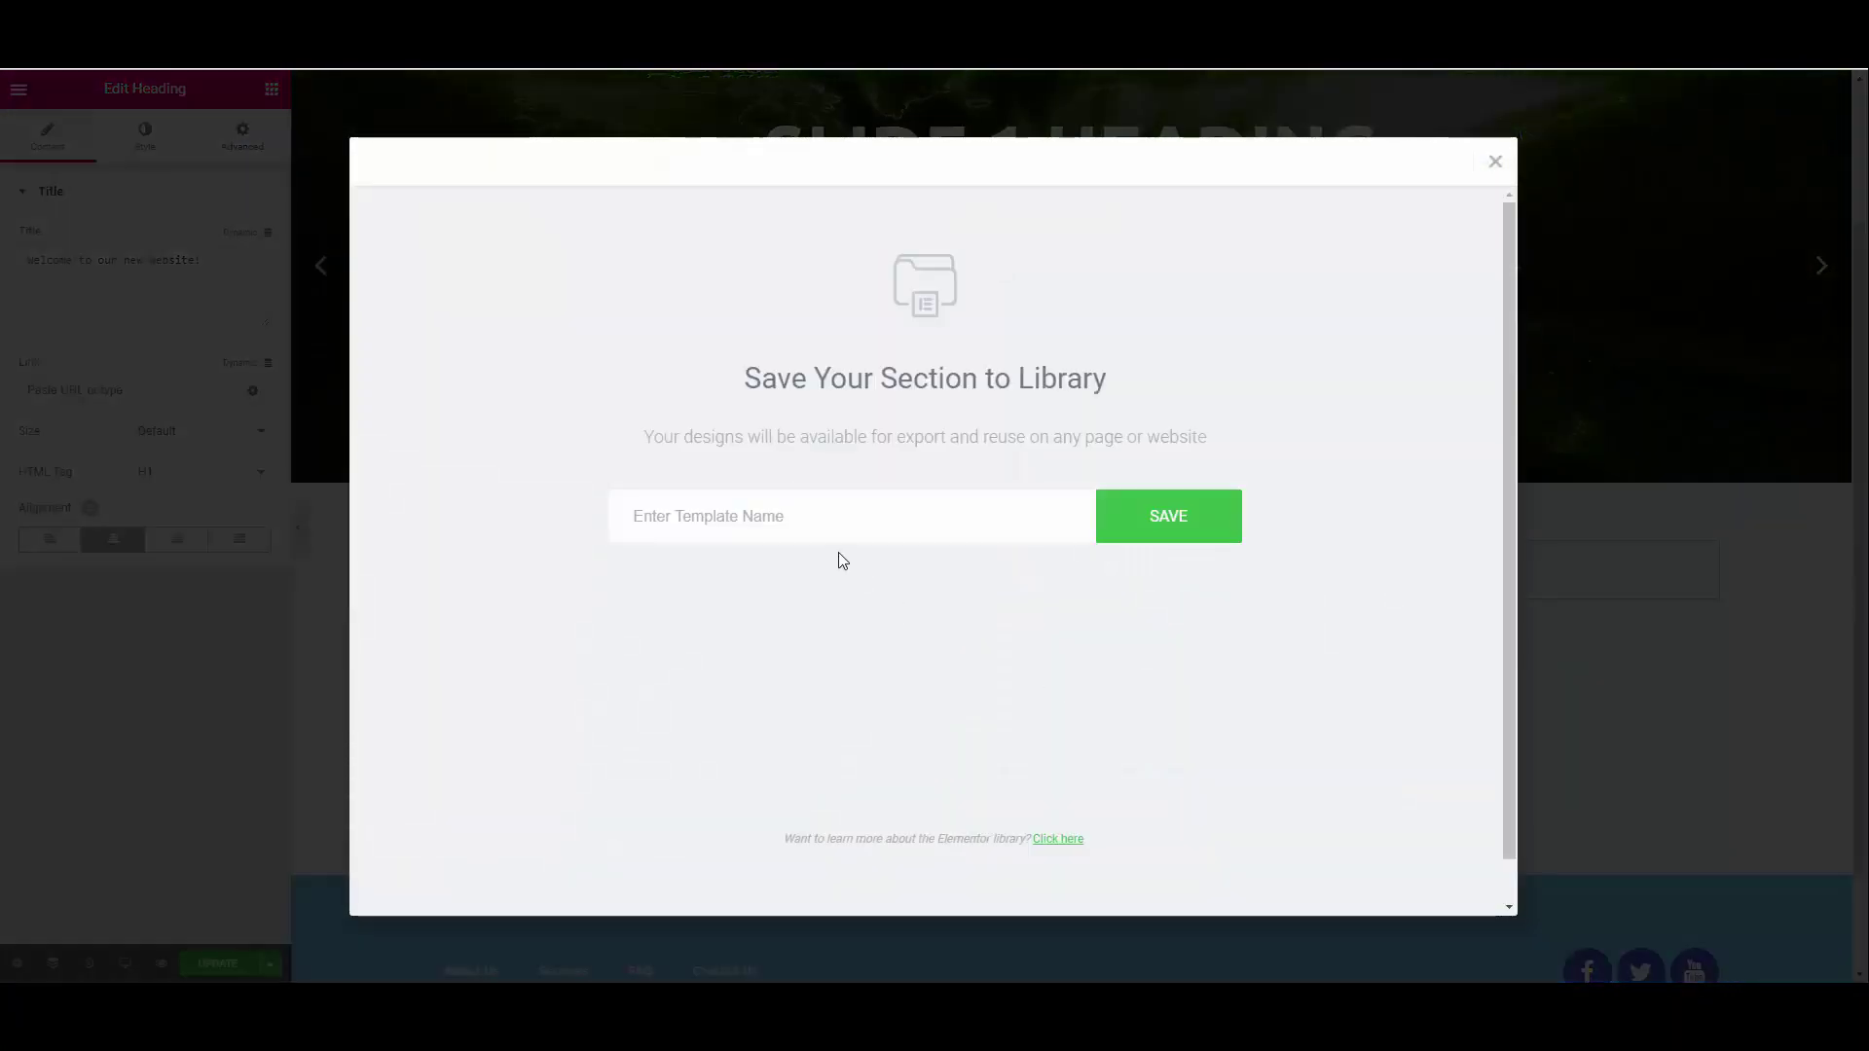
click(830, 533)
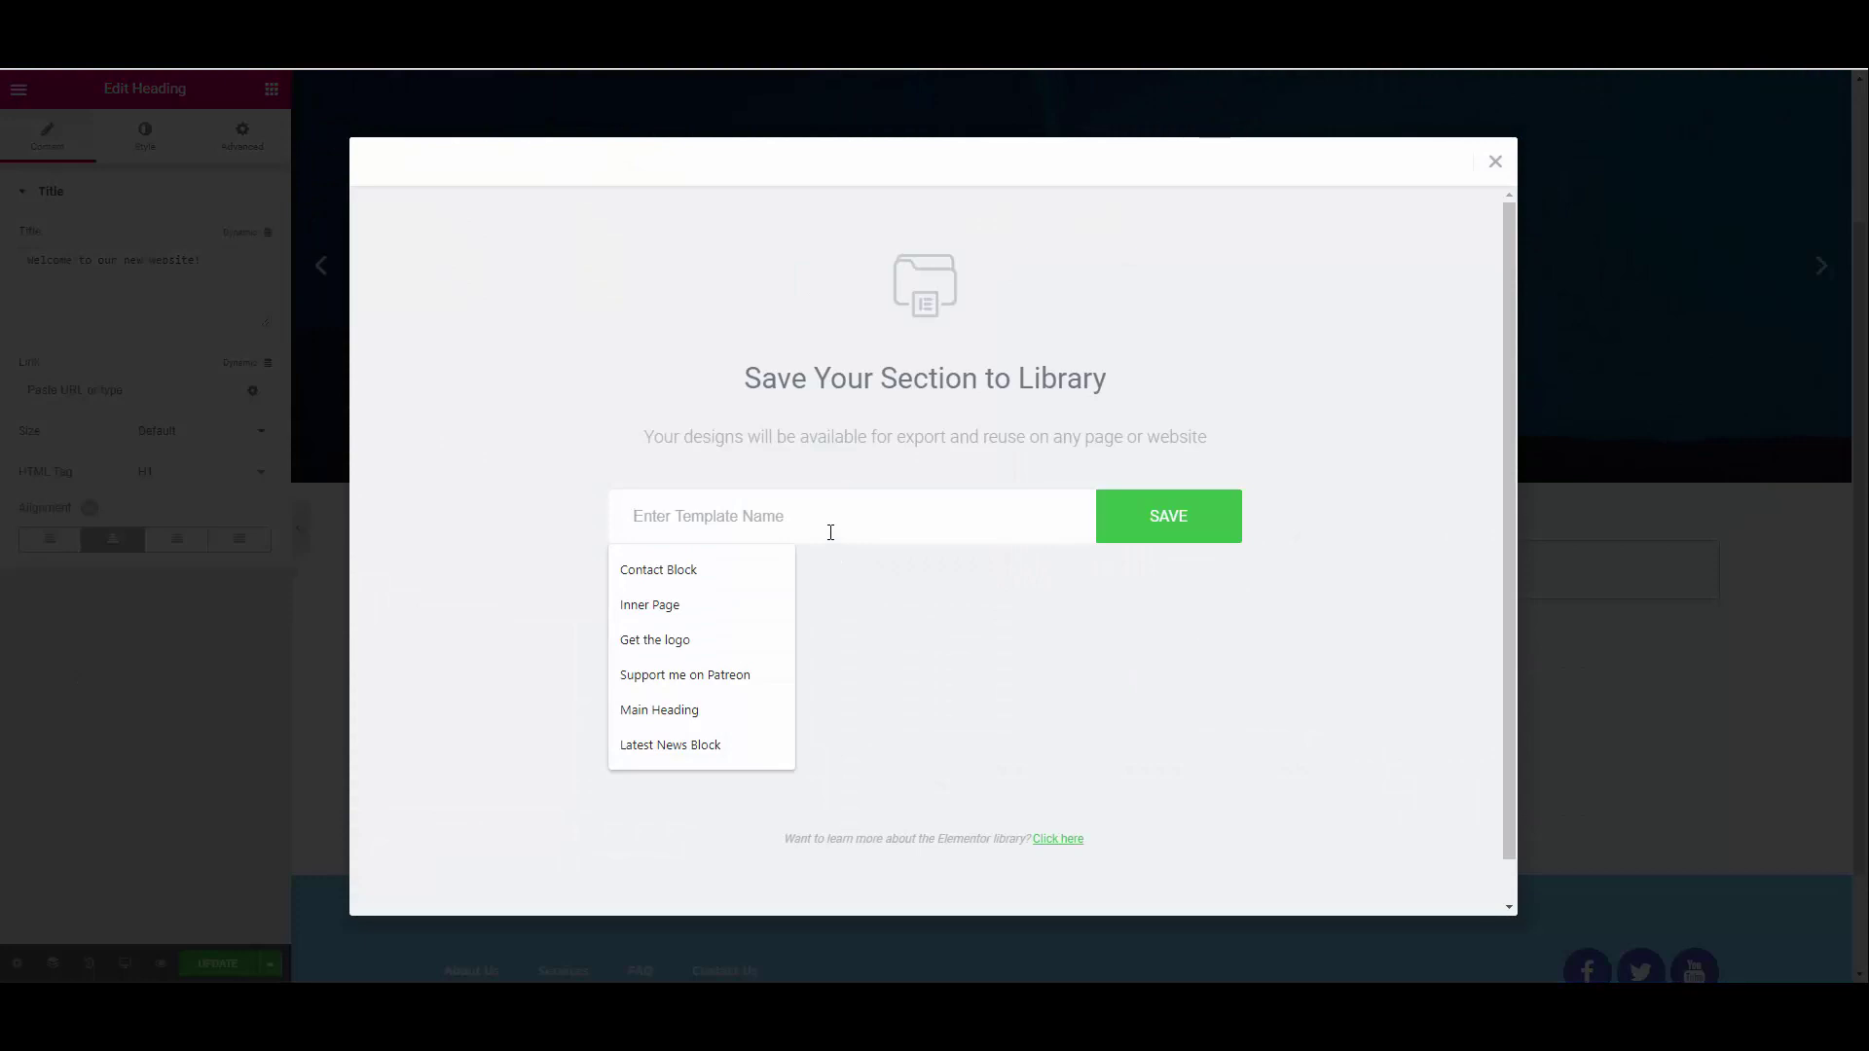
text(Main H)
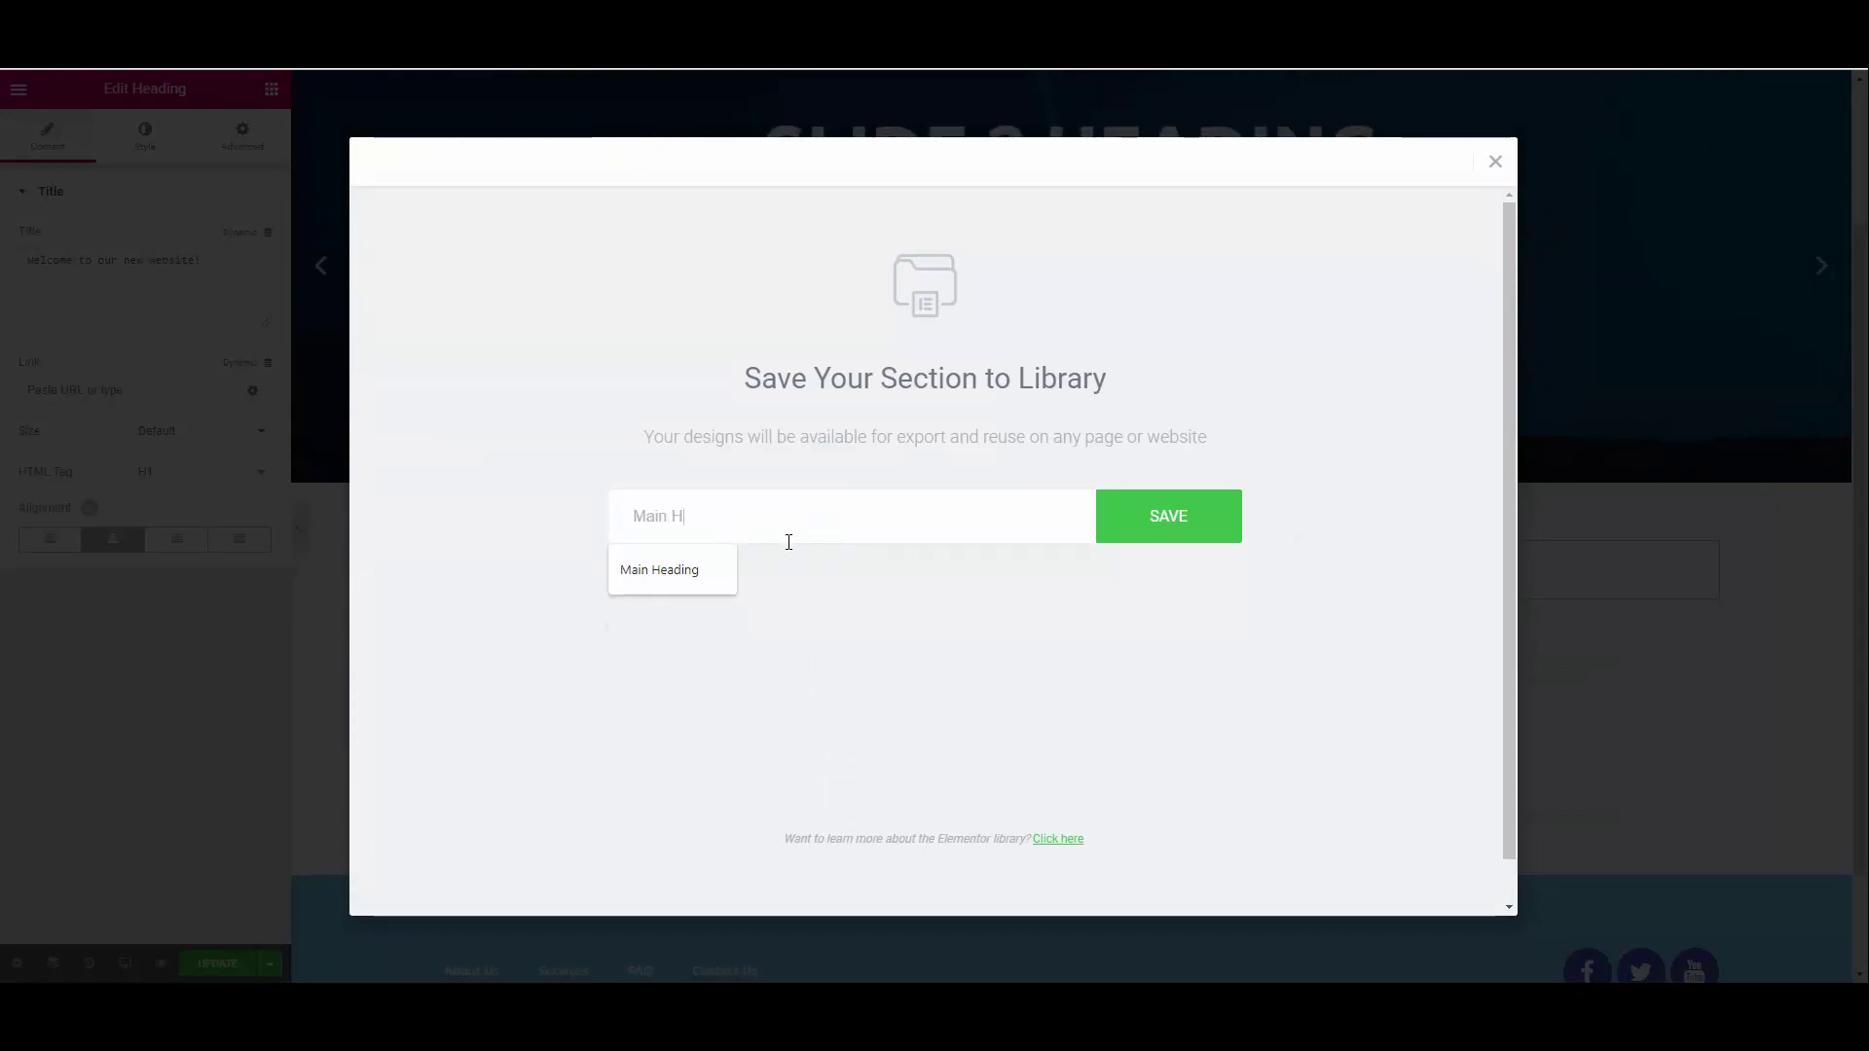
click(685, 572)
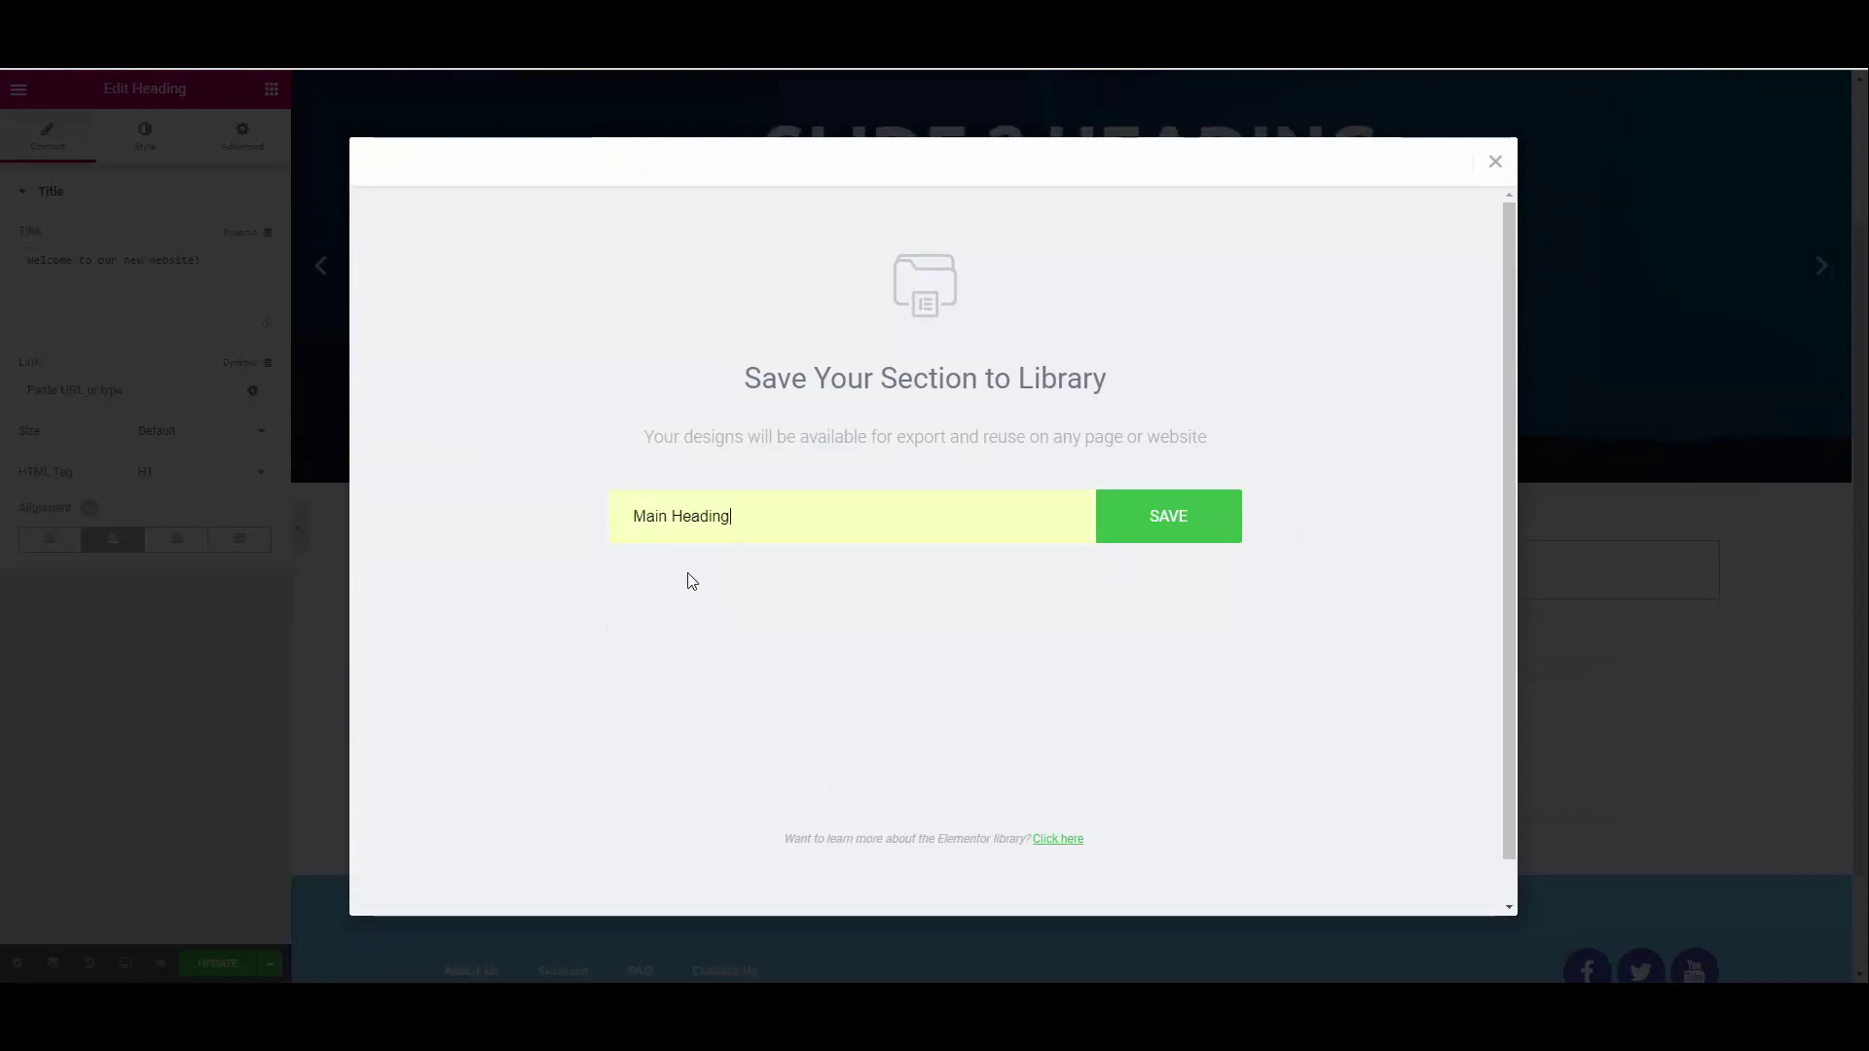
click(1181, 523)
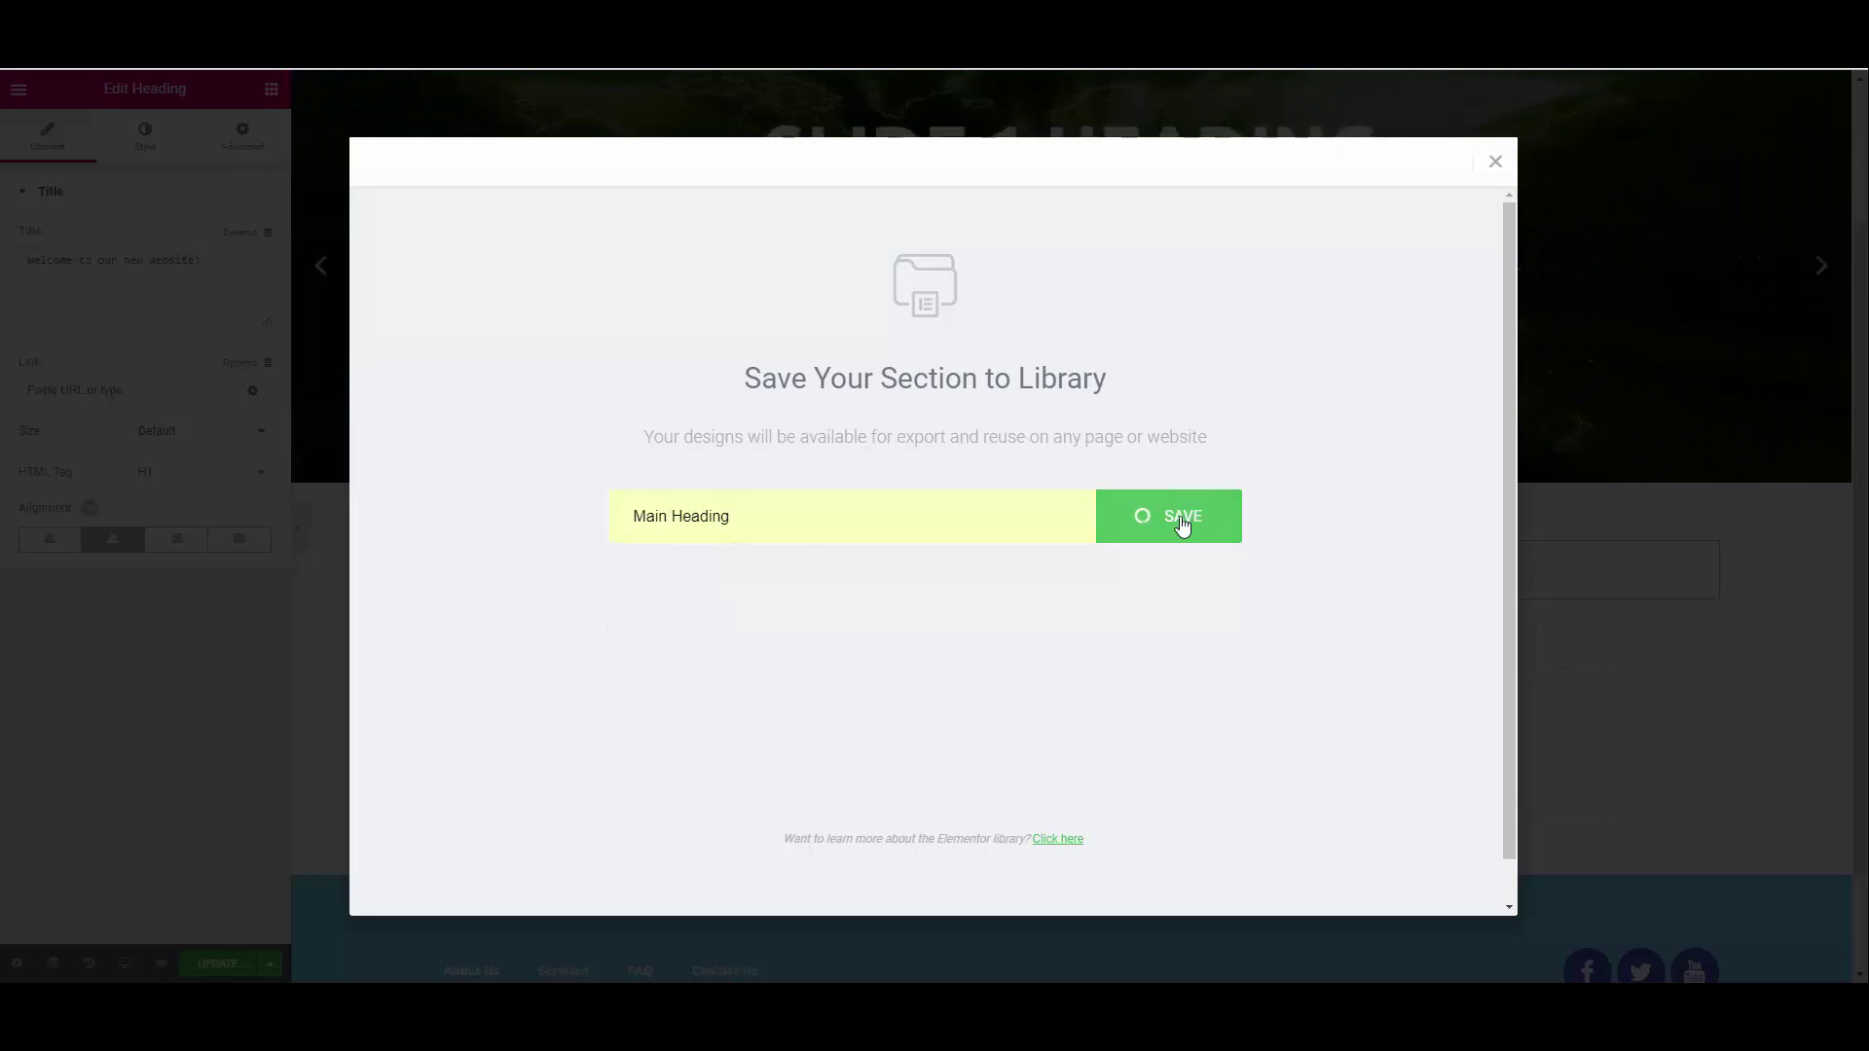
click(1498, 164)
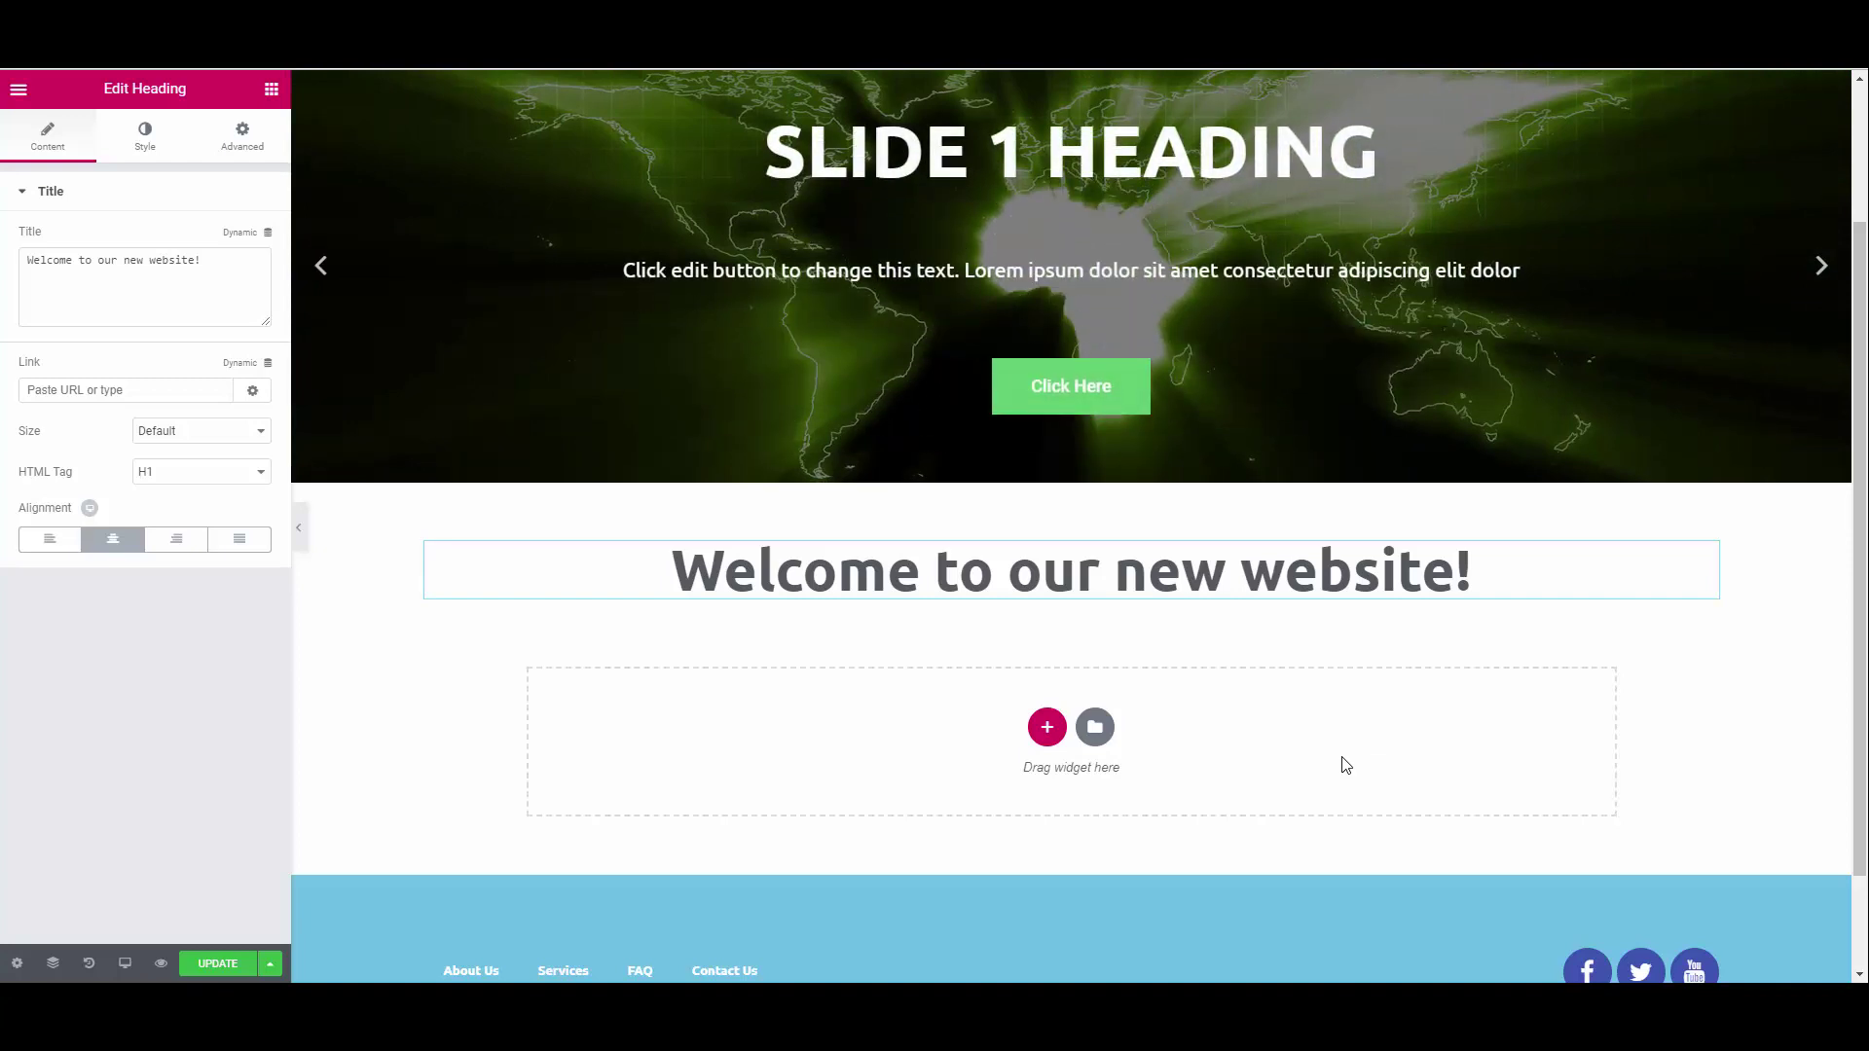
Insert the saved Main Heading template with its document settings below the welcome heading, and delete the inserted section.
click(1095, 729)
click(1029, 167)
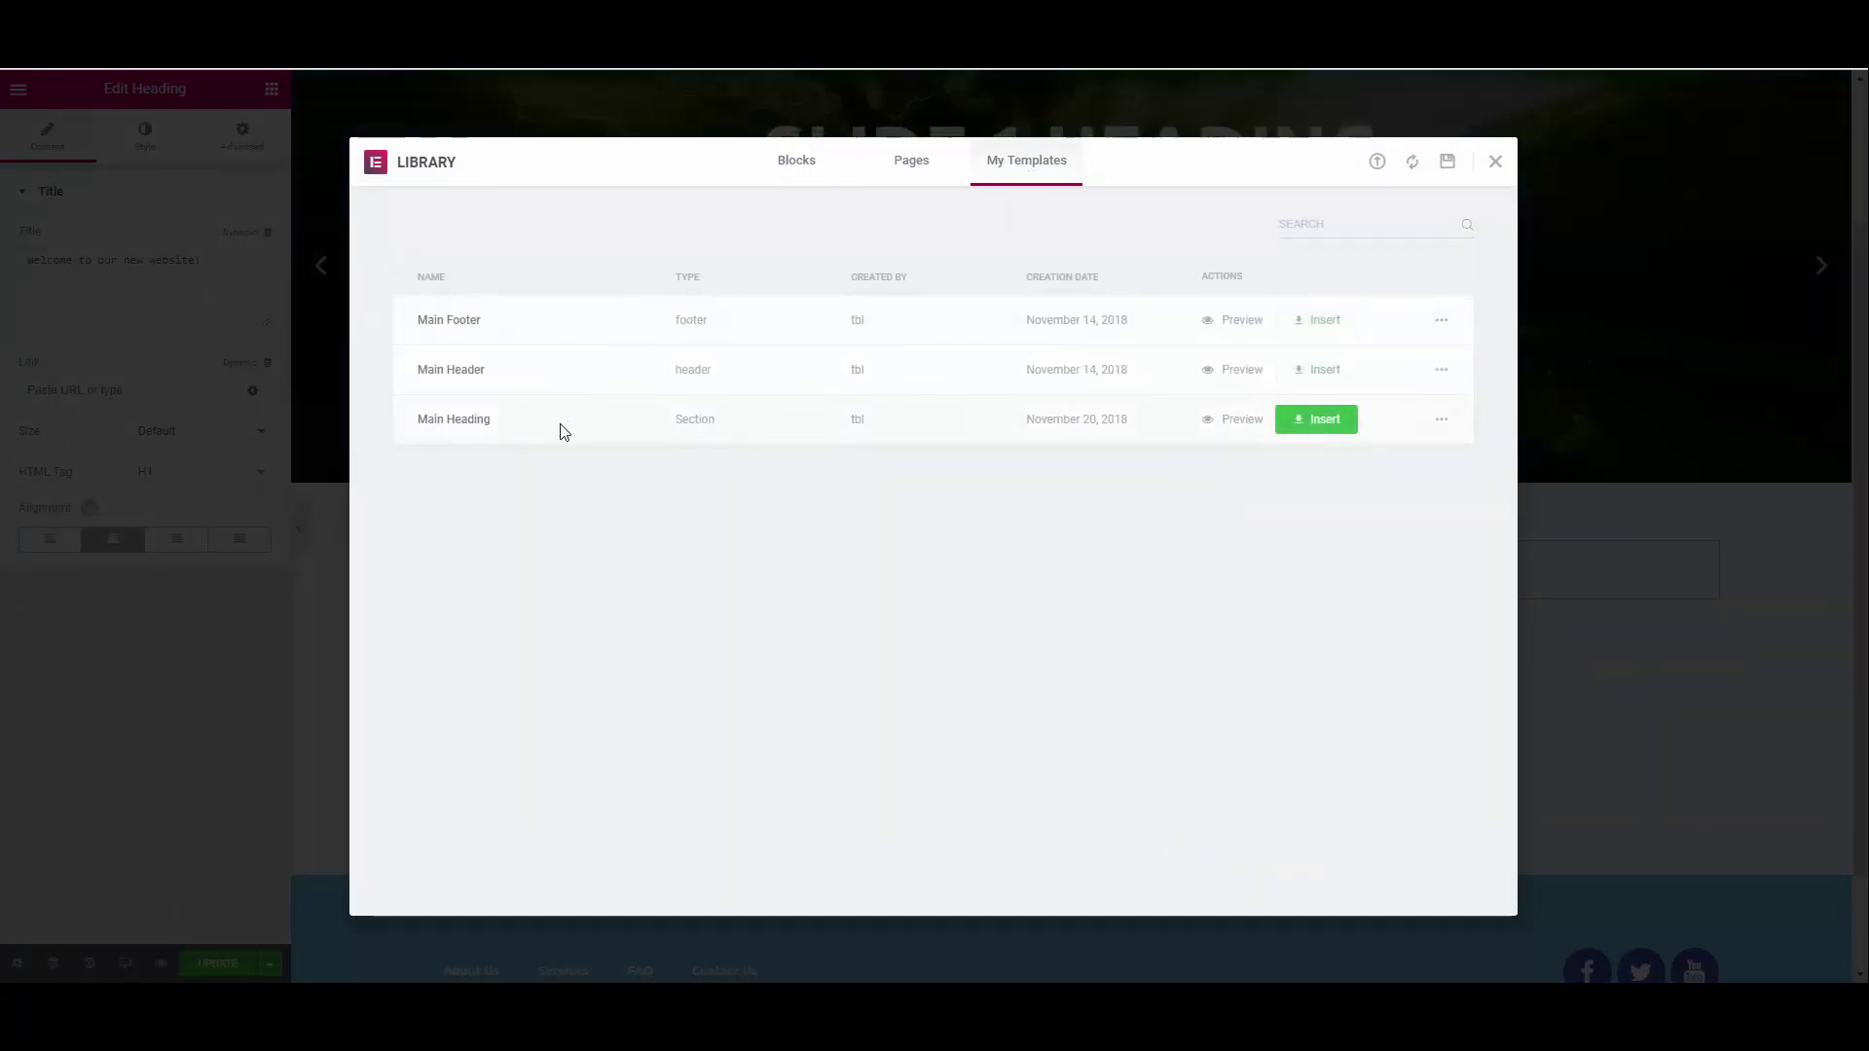
click(1309, 422)
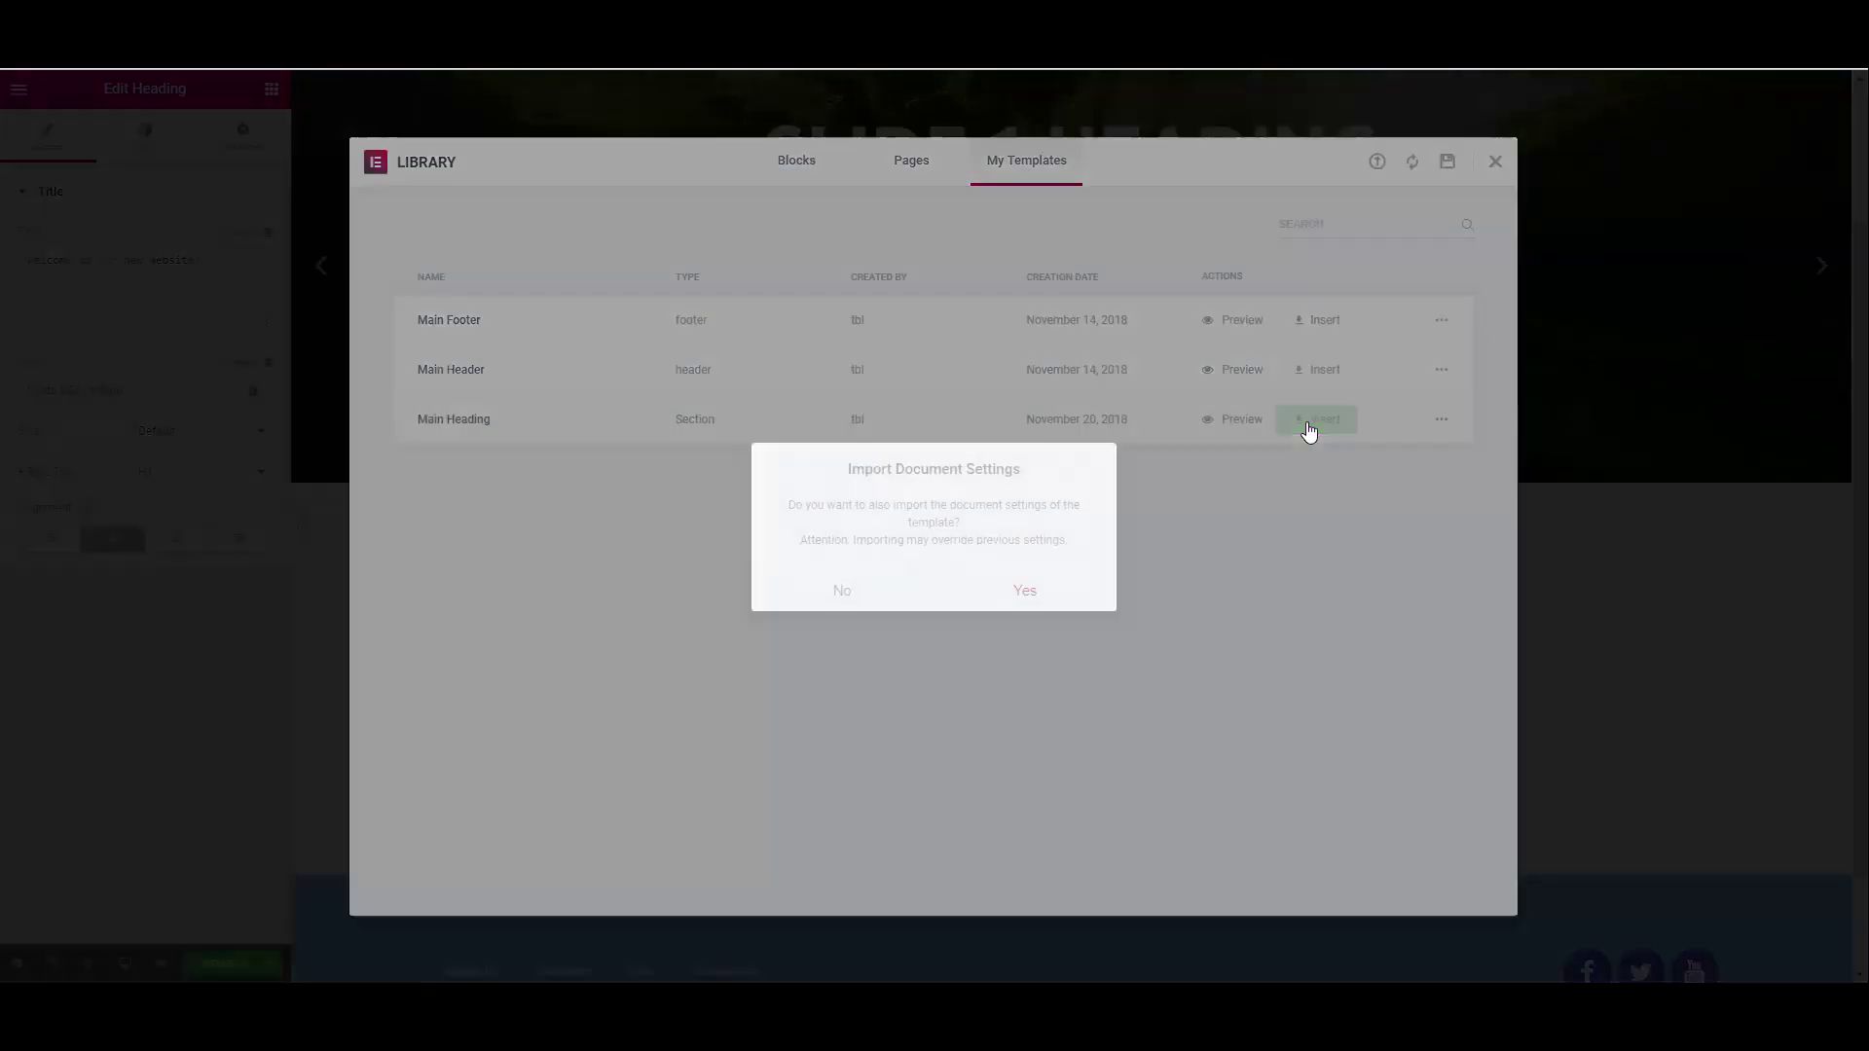
click(1028, 592)
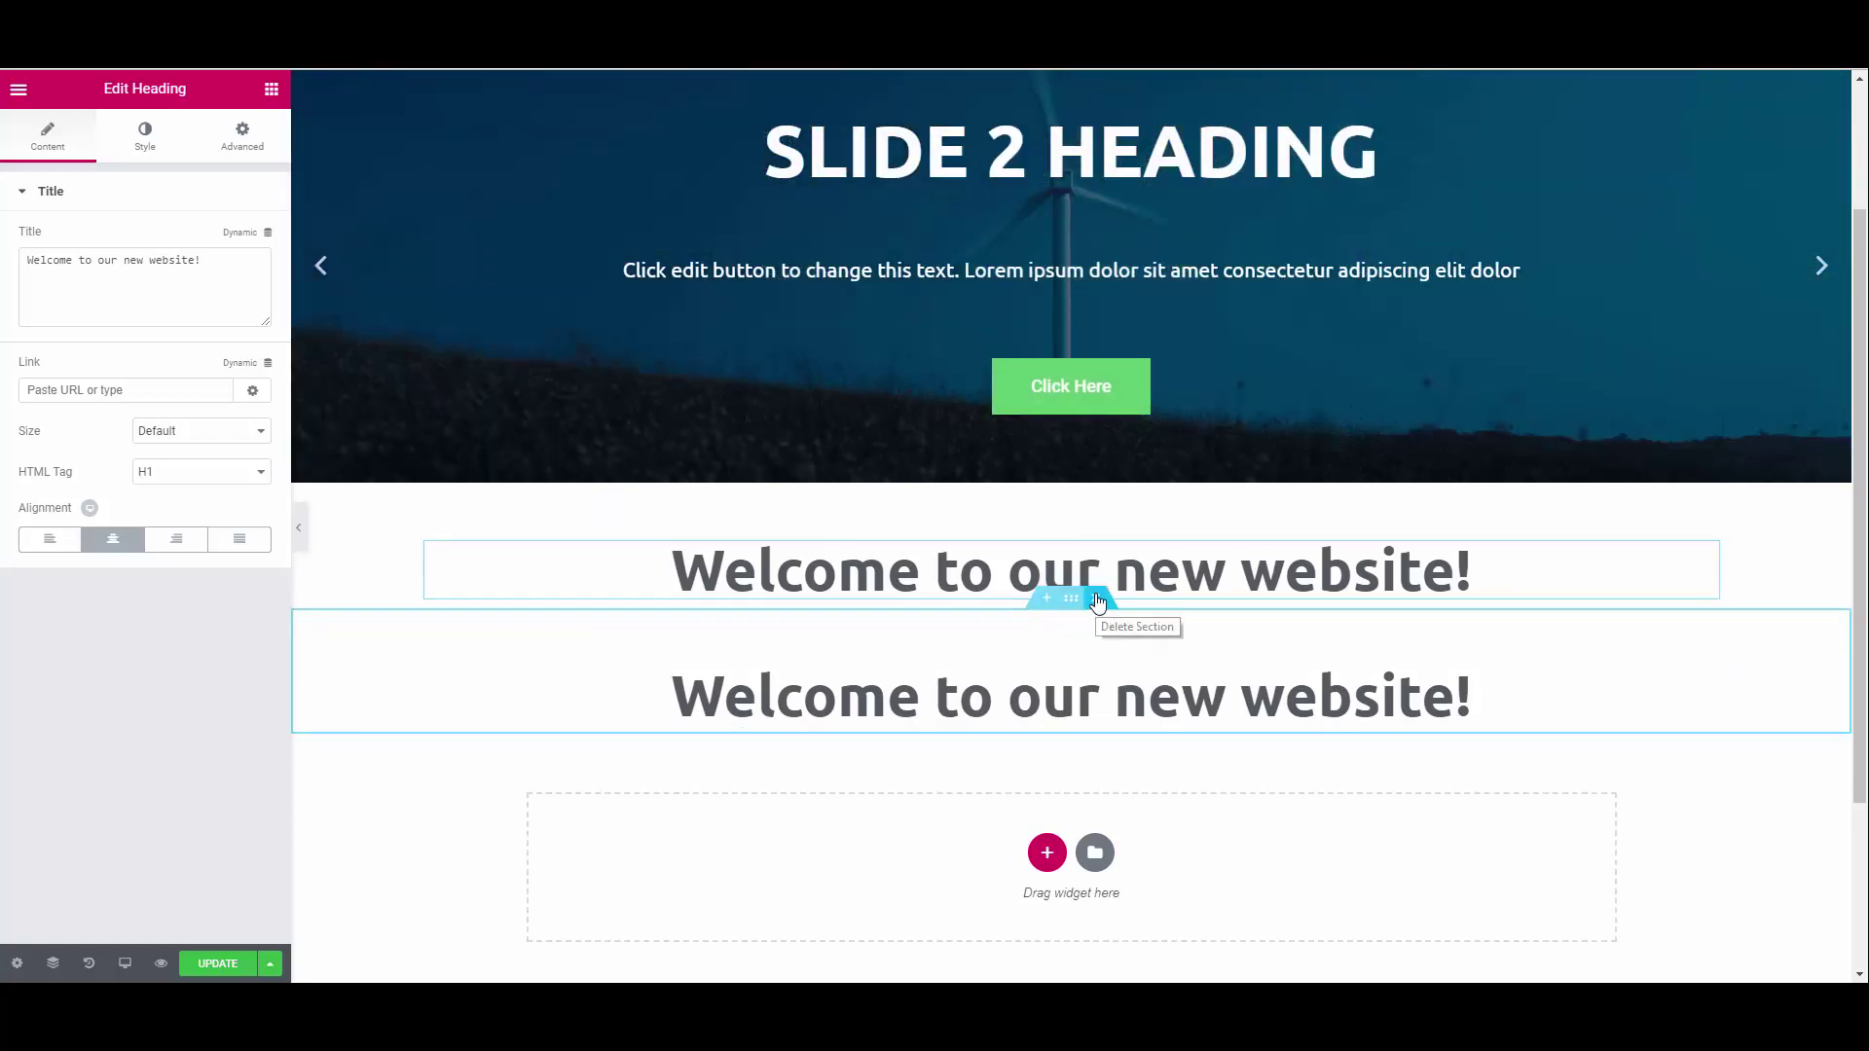
click(1097, 605)
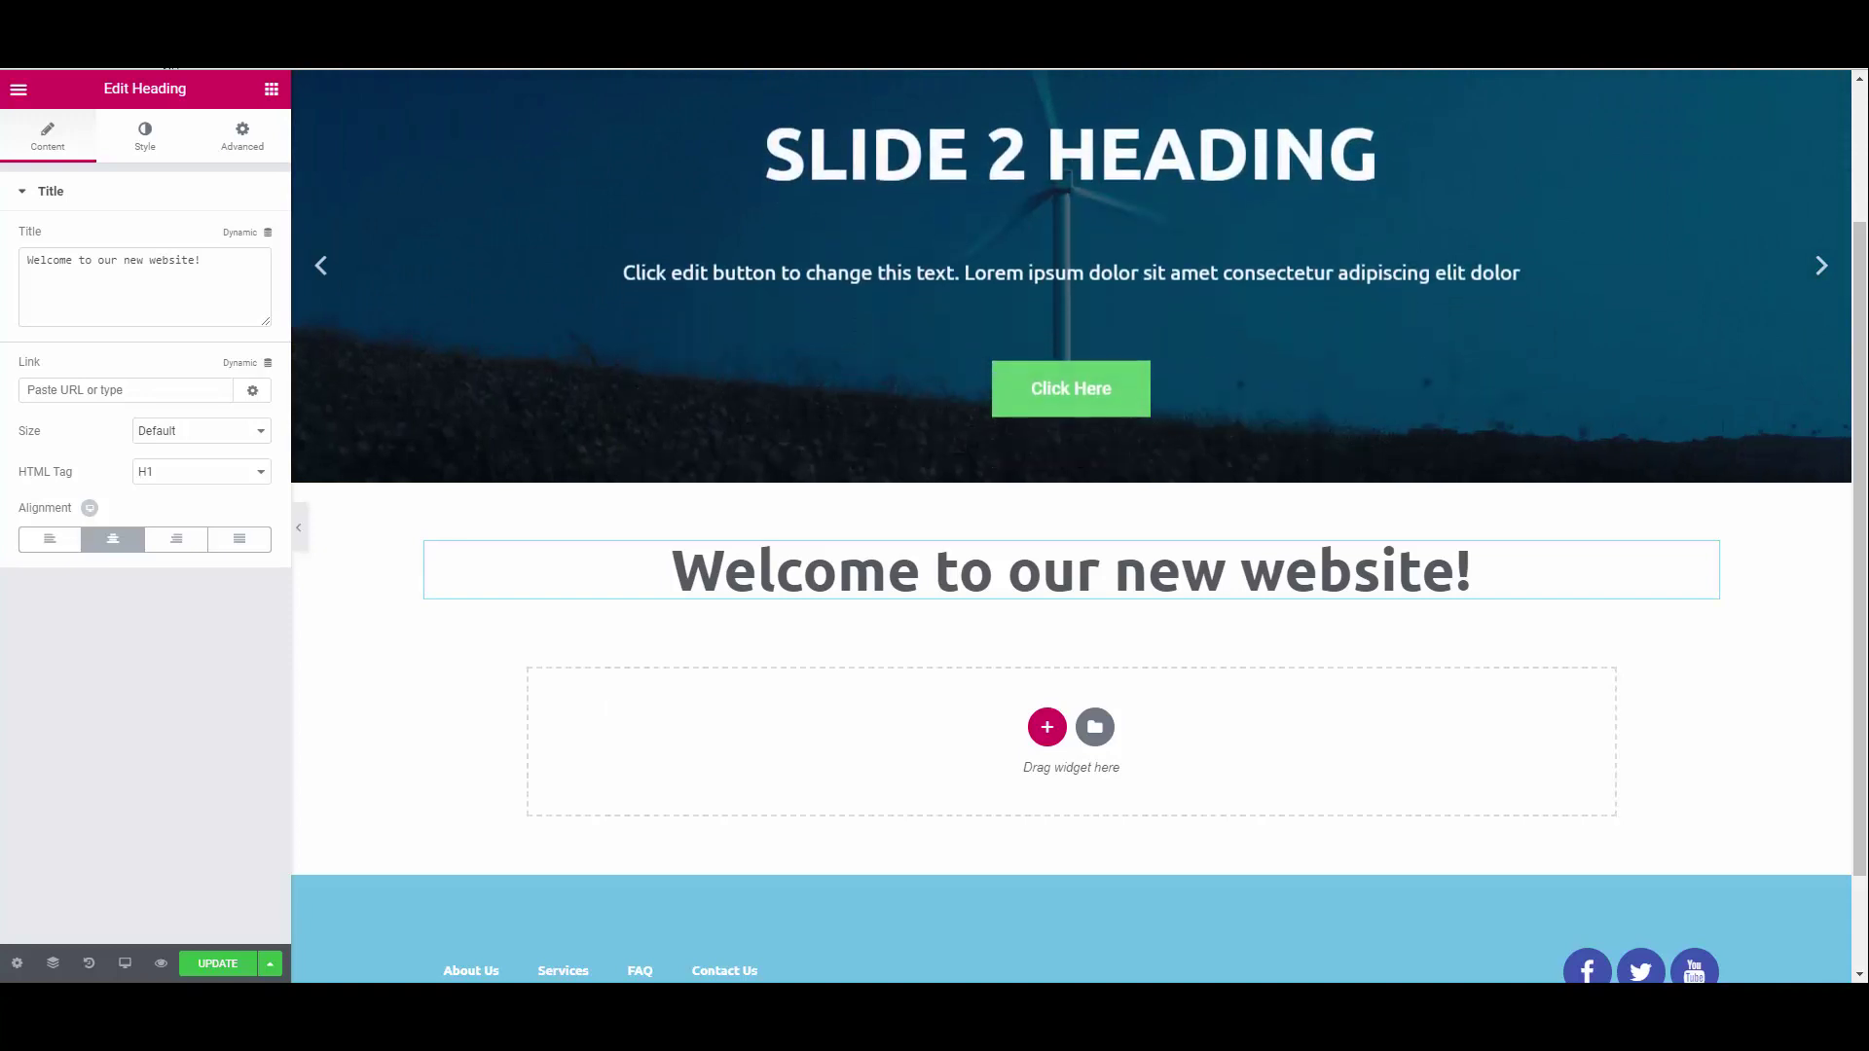
Add a Text Editor widget below the welcome heading and a Button widget beneath that text.
click(272, 88)
drag(215, 360, 1044, 595)
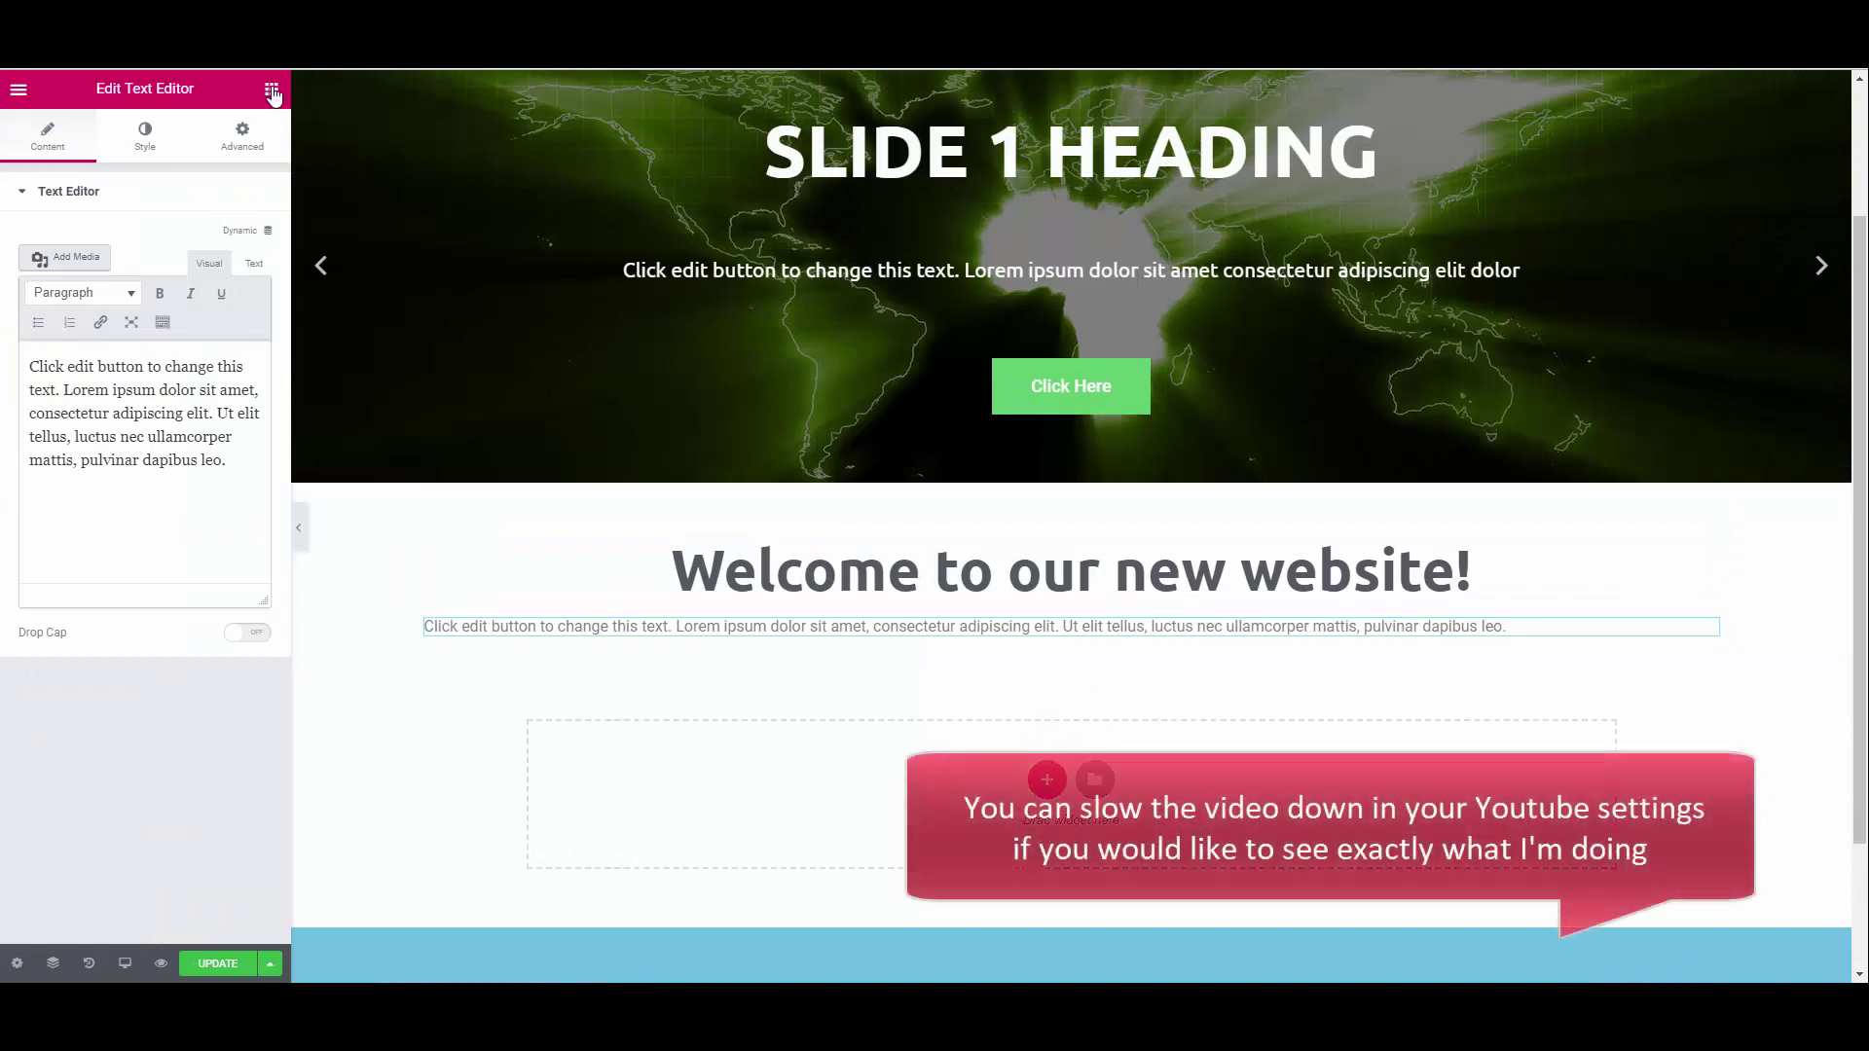
click(272, 89)
drag(215, 449, 1061, 660)
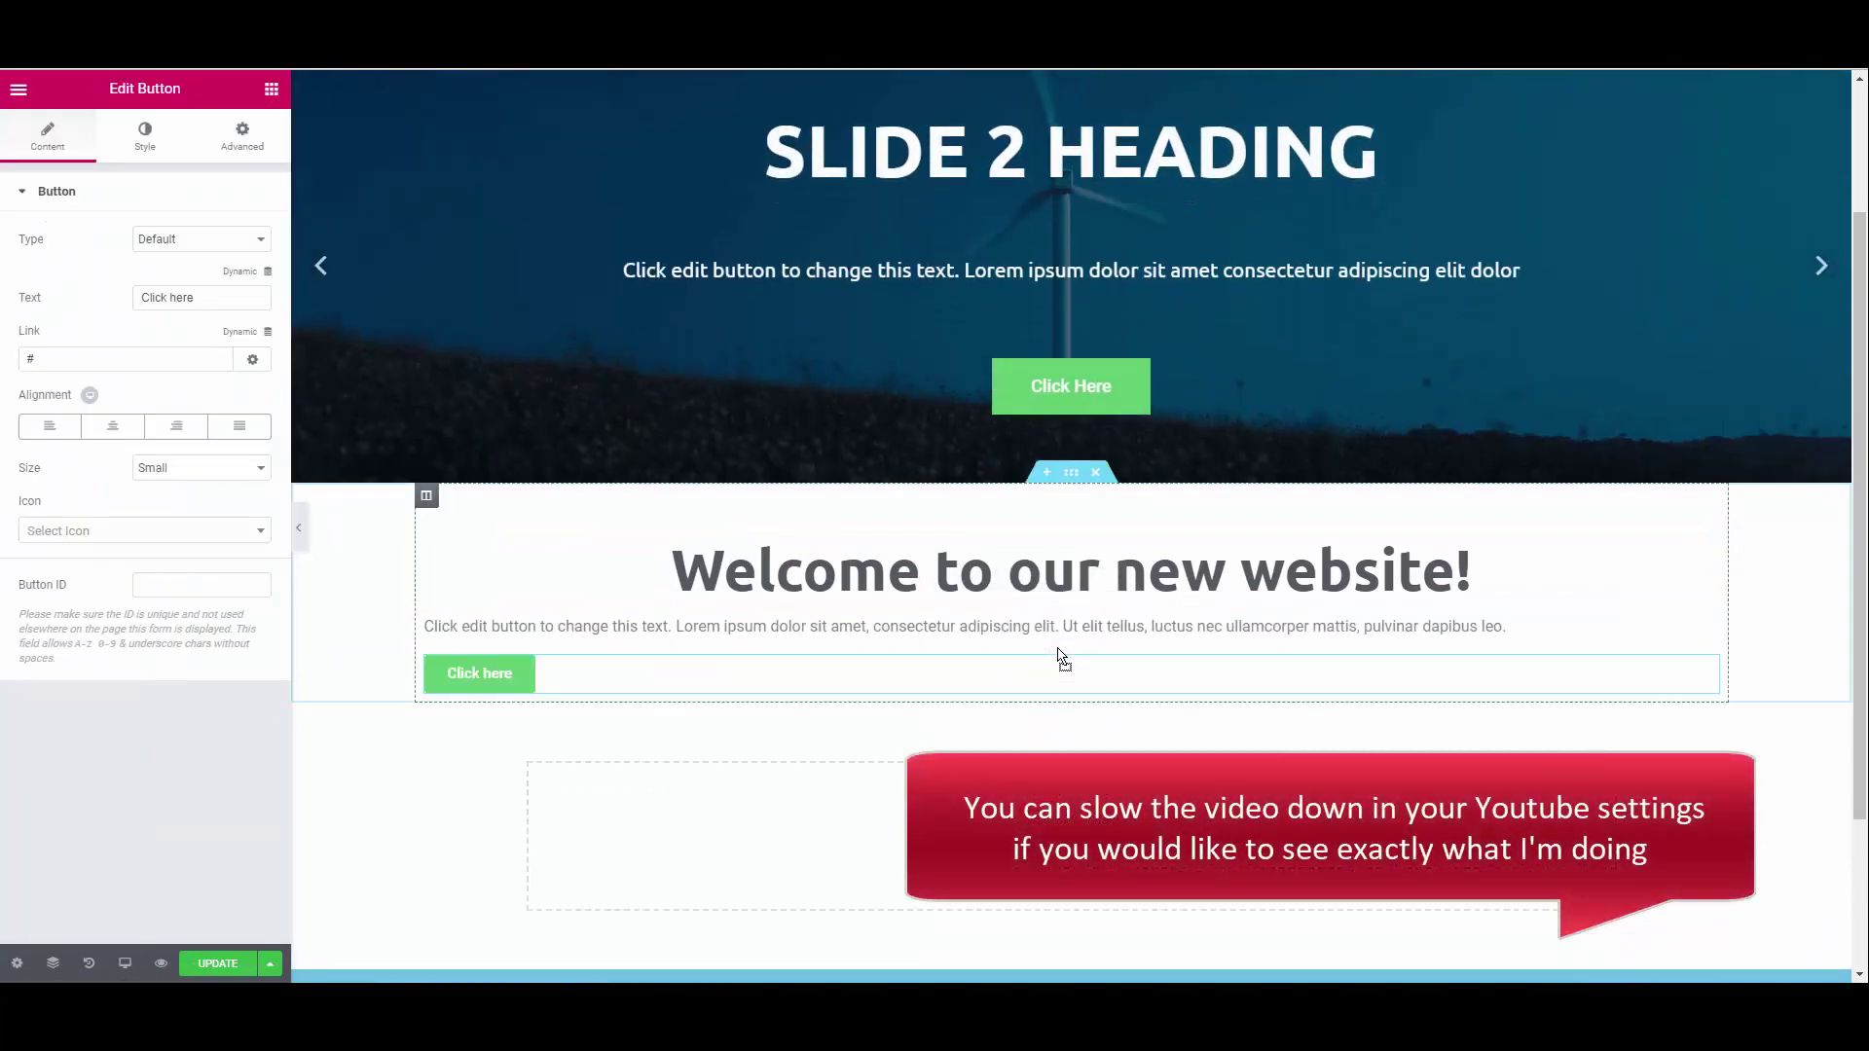
scroll(960, 676, down, 1)
Find the Counter widget and place it in a new section below the button.
click(272, 88)
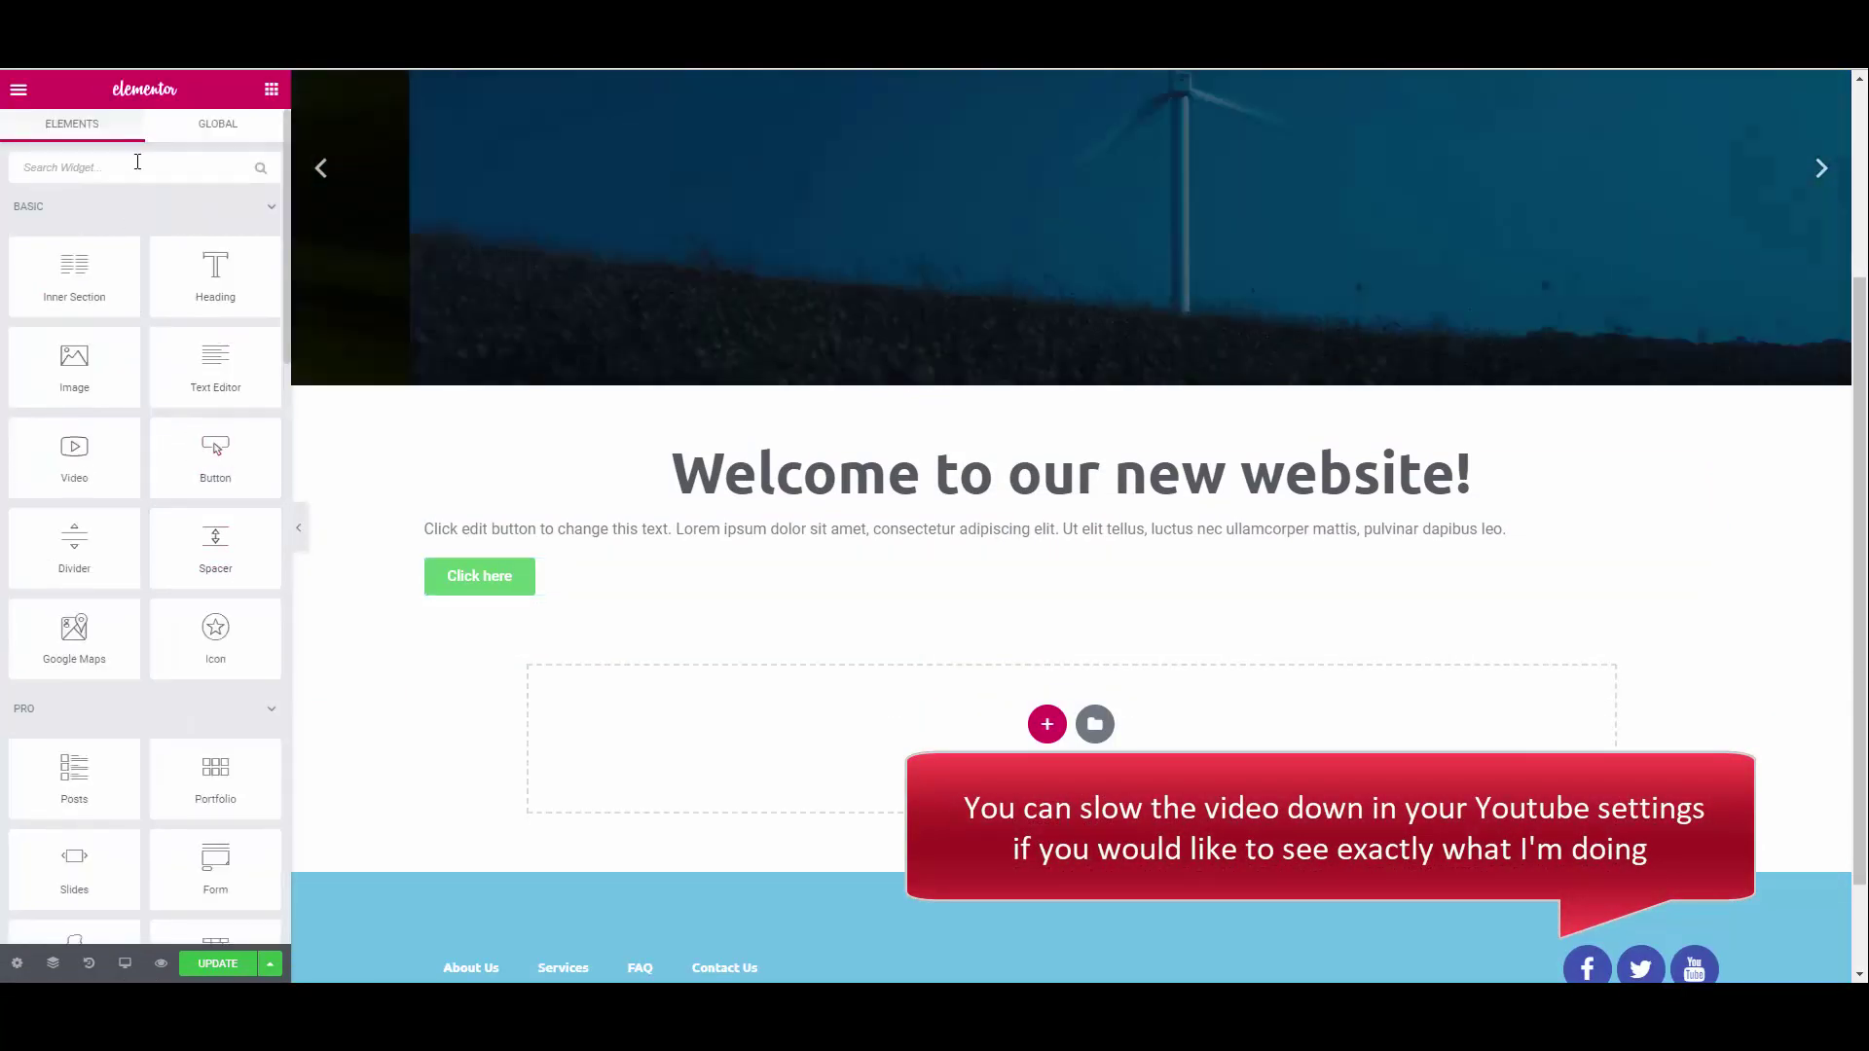
click(137, 161)
text(counter)
drag(71, 229, 1052, 613)
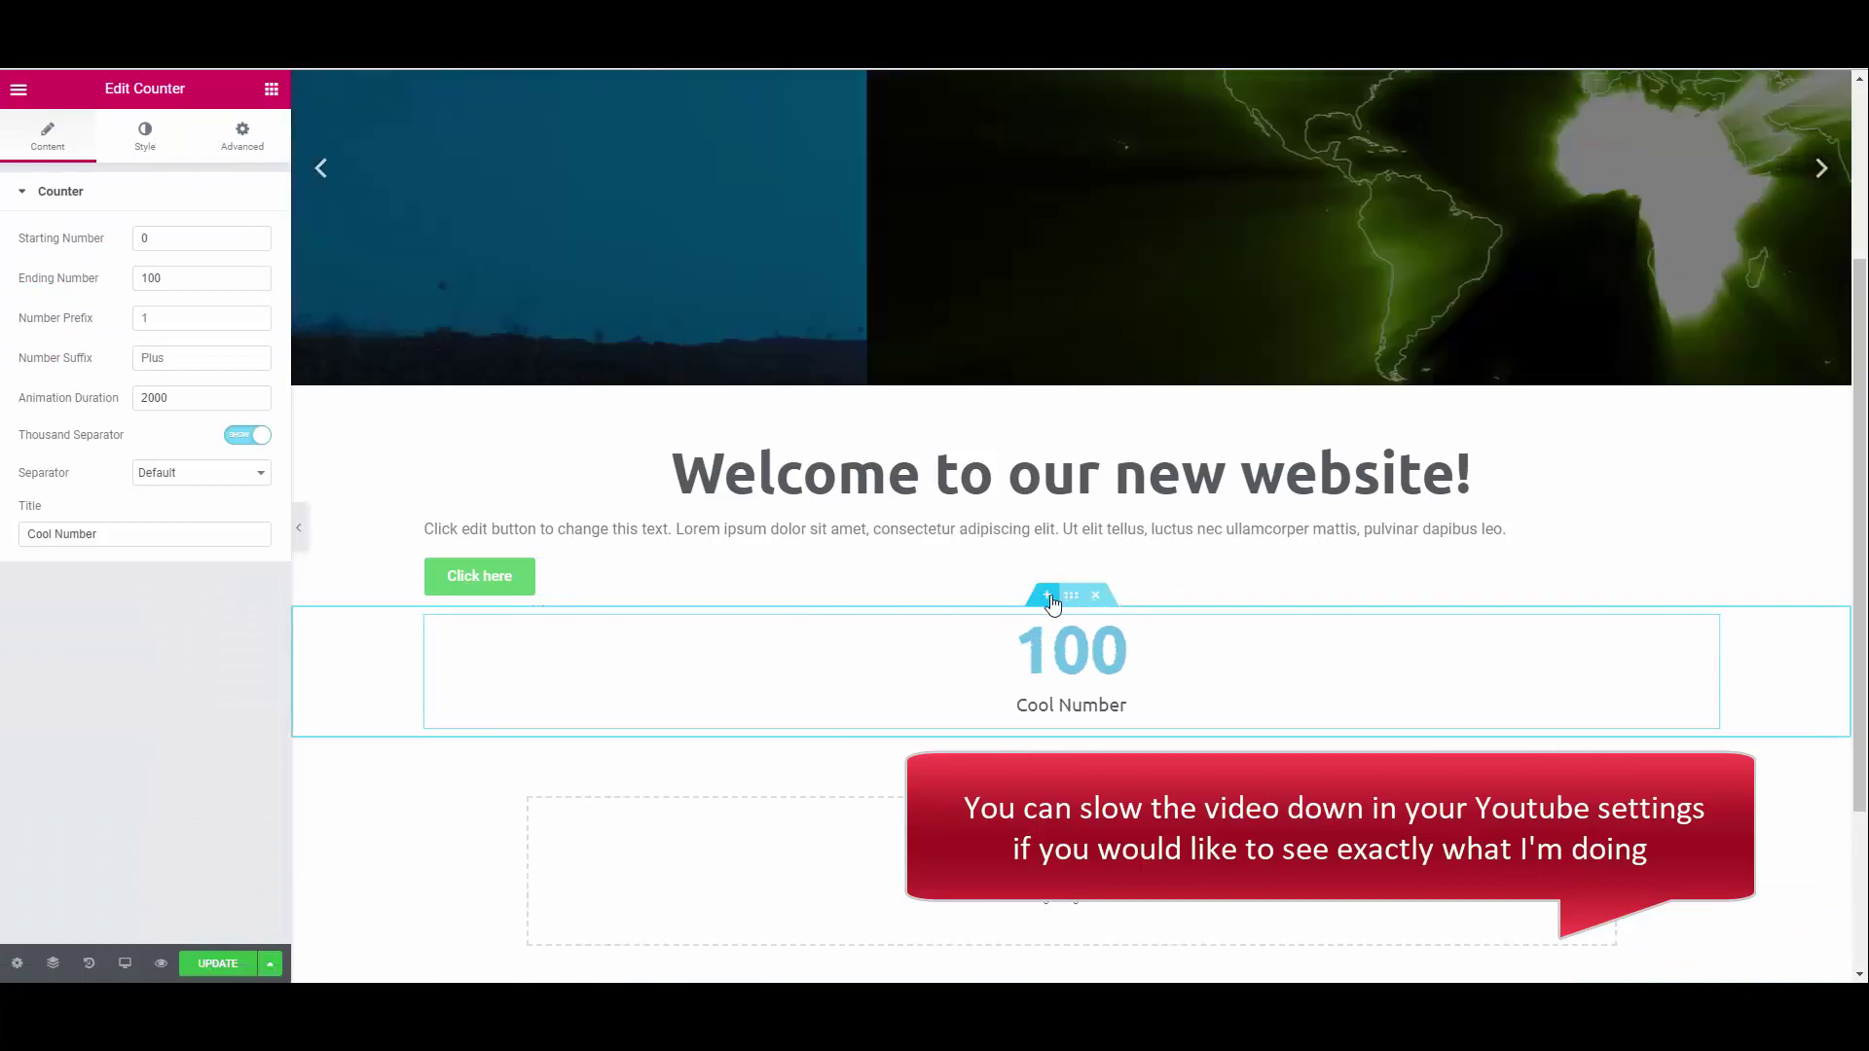
Add a new section above the counter and place a Call to Action widget in it.
click(1049, 597)
click(272, 88)
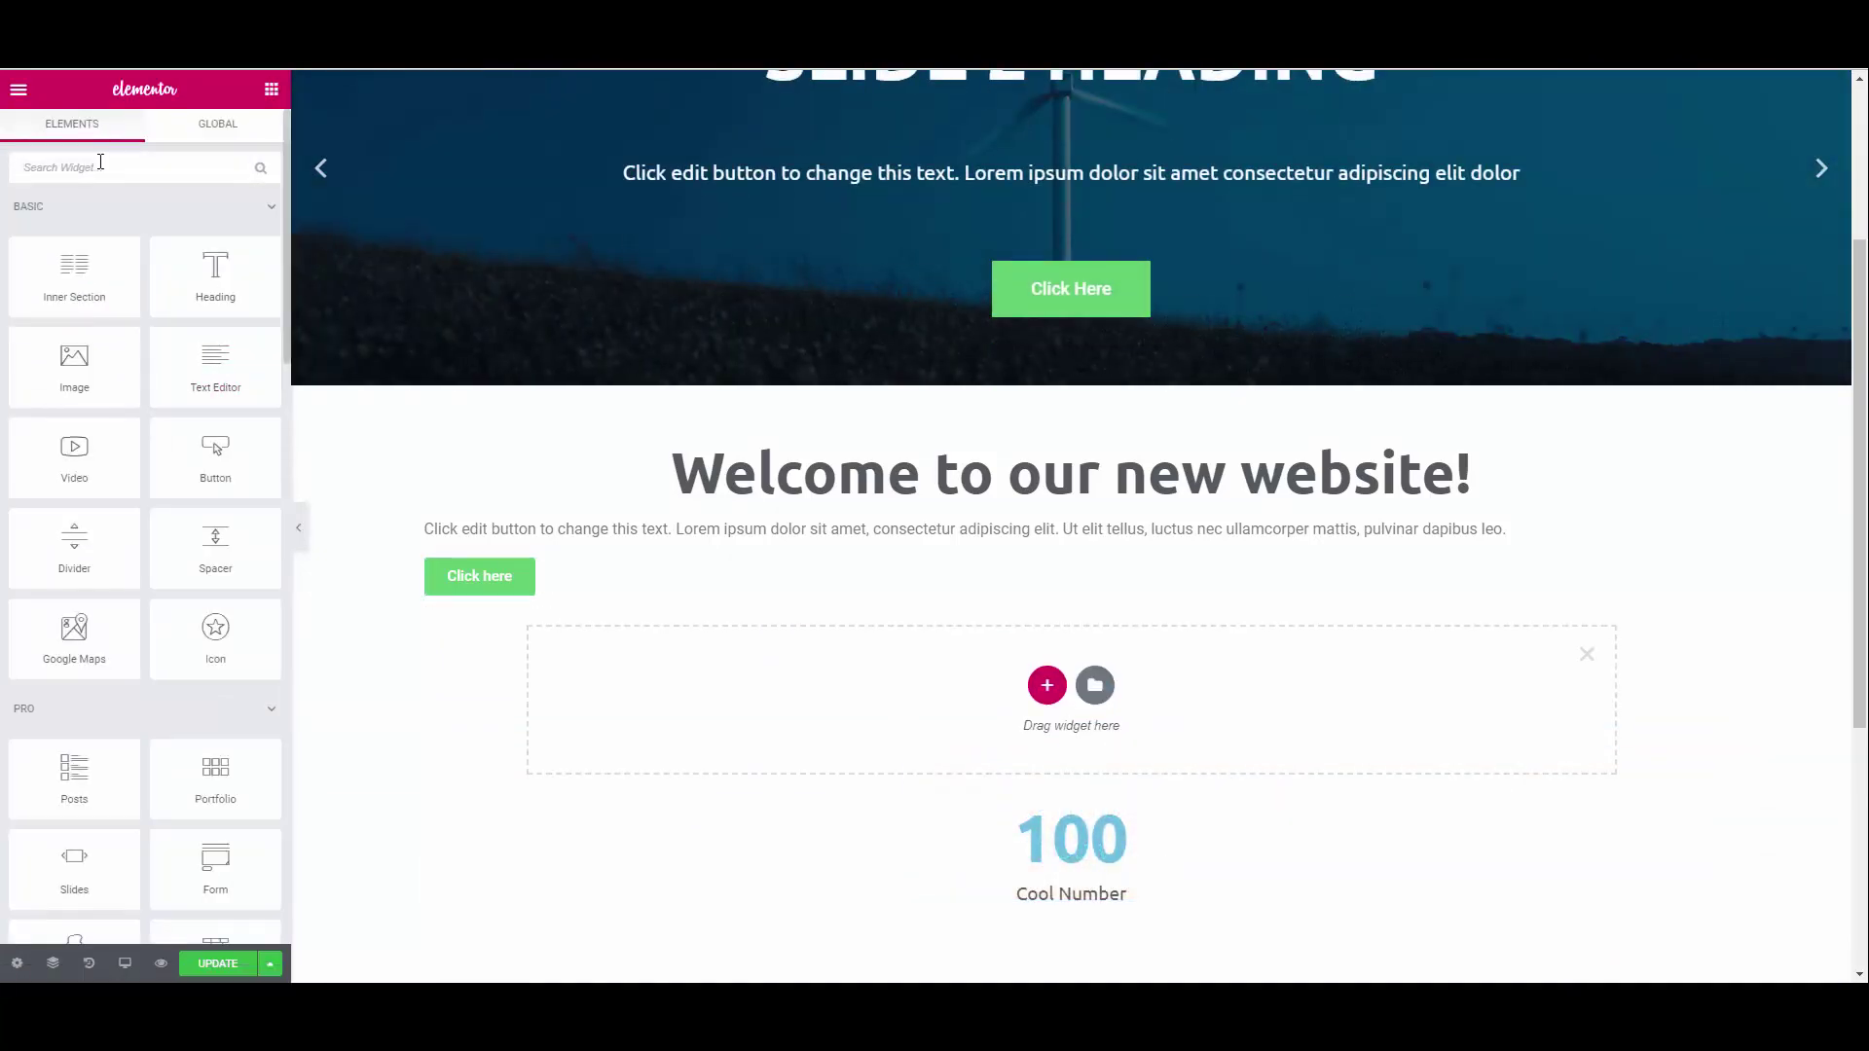
click(100, 162)
text(call)
drag(71, 229, 1061, 701)
Find the Price Table widget and place it in a new section below the counter.
scroll(1032, 755, down, 5)
click(272, 88)
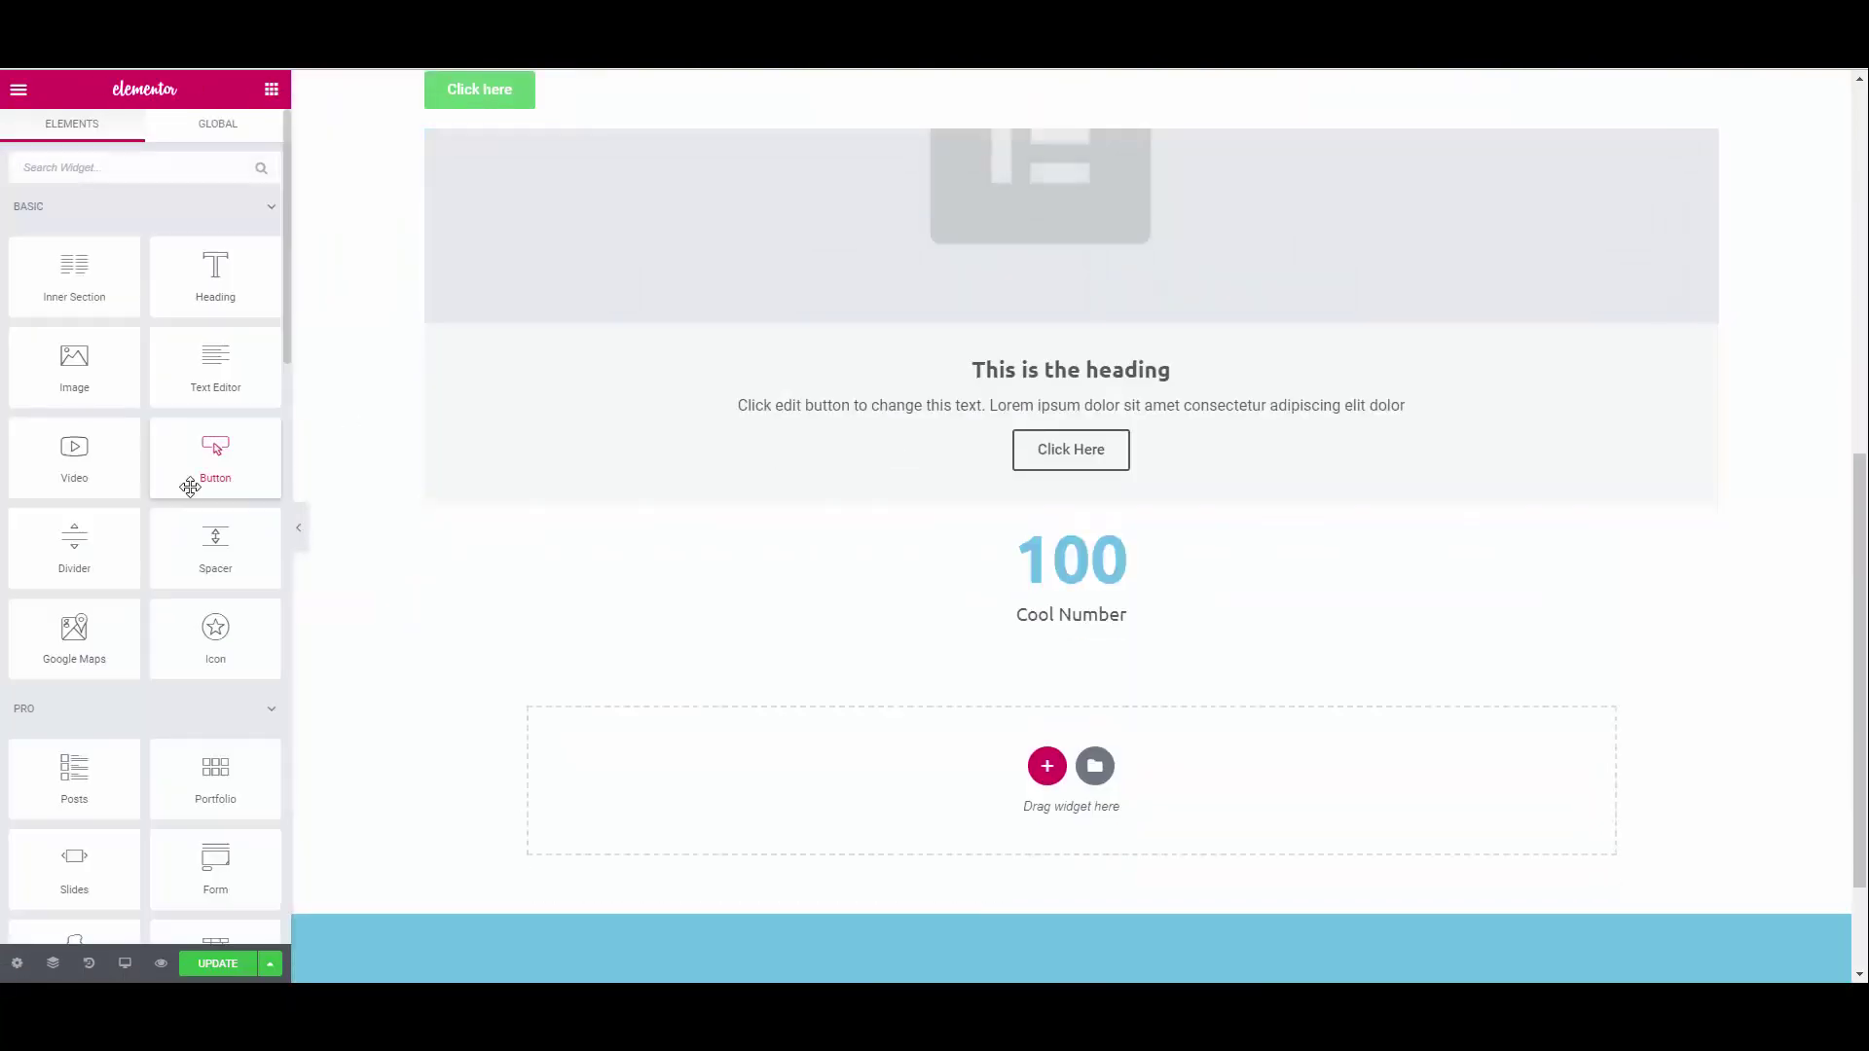
click(142, 167)
text(price)
drag(214, 239, 1071, 740)
Center the text below the welcome heading and replace it with "We sell something or offer some kind of a service".
scroll(1101, 788, up, 1)
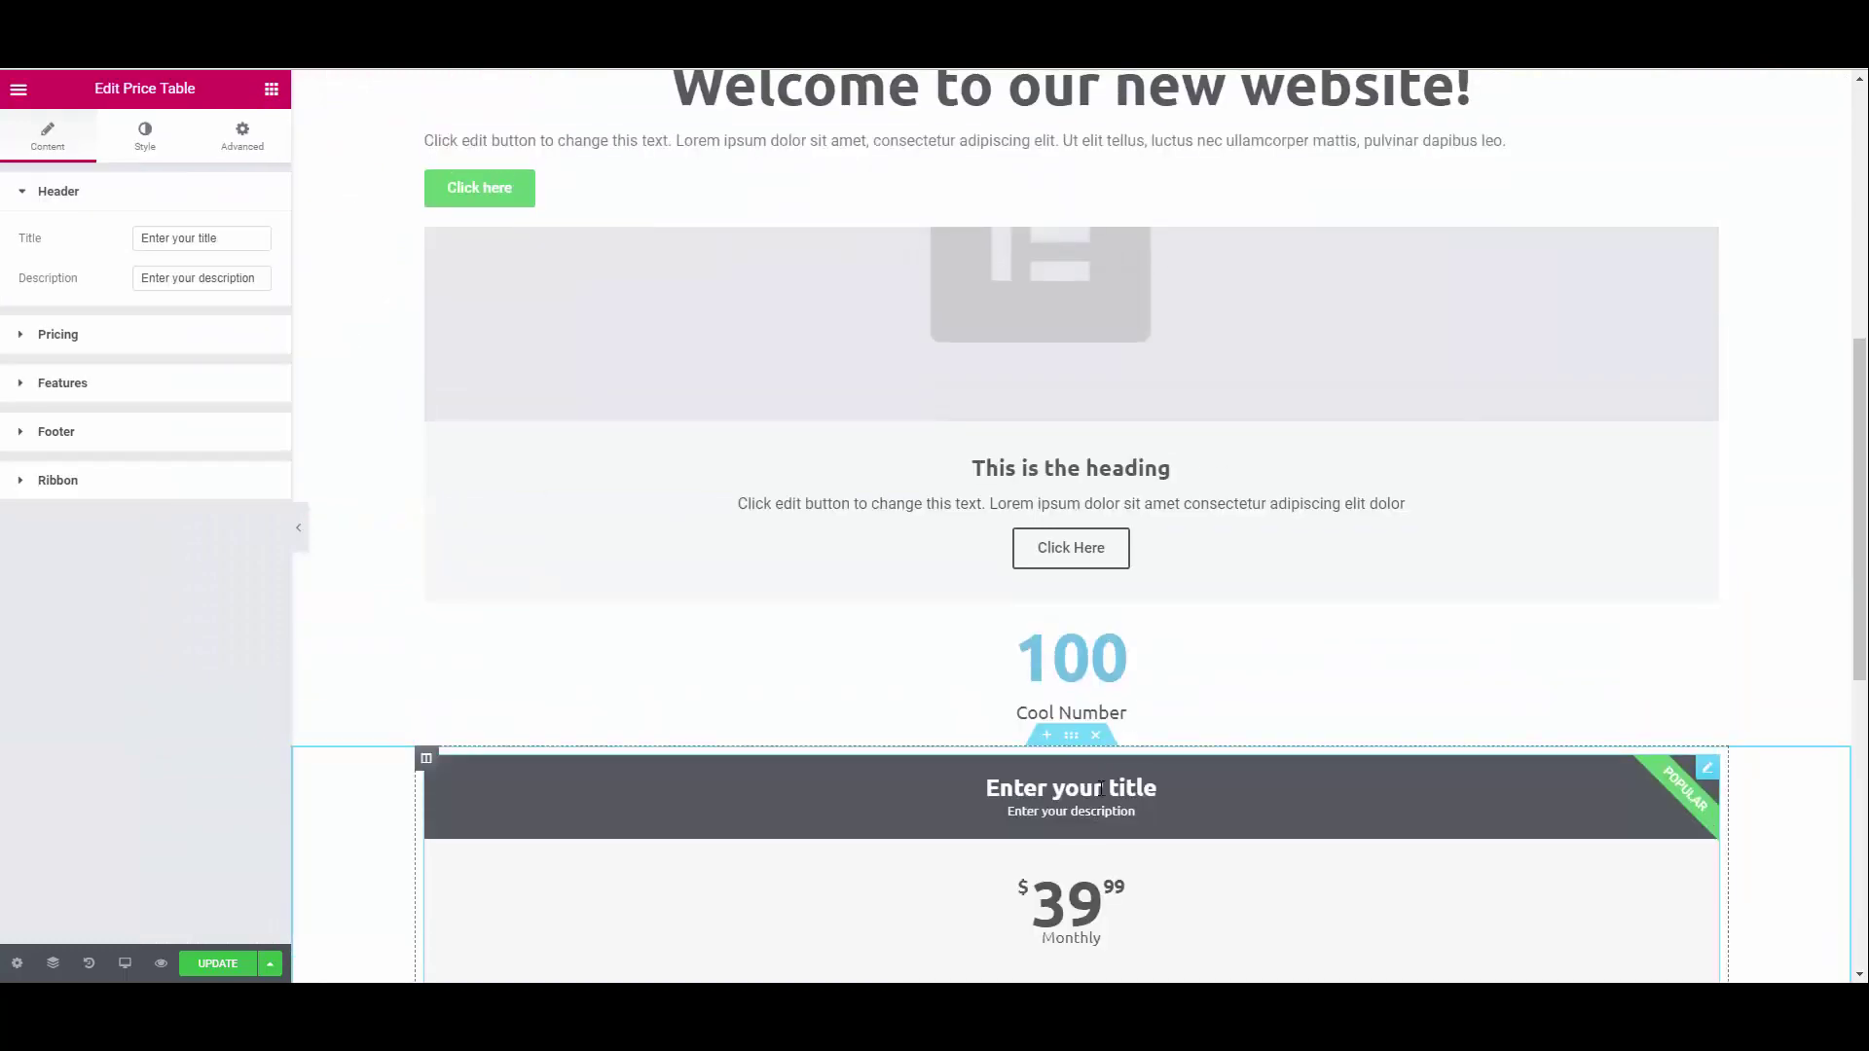
scroll(1101, 789, up, 2)
click(506, 334)
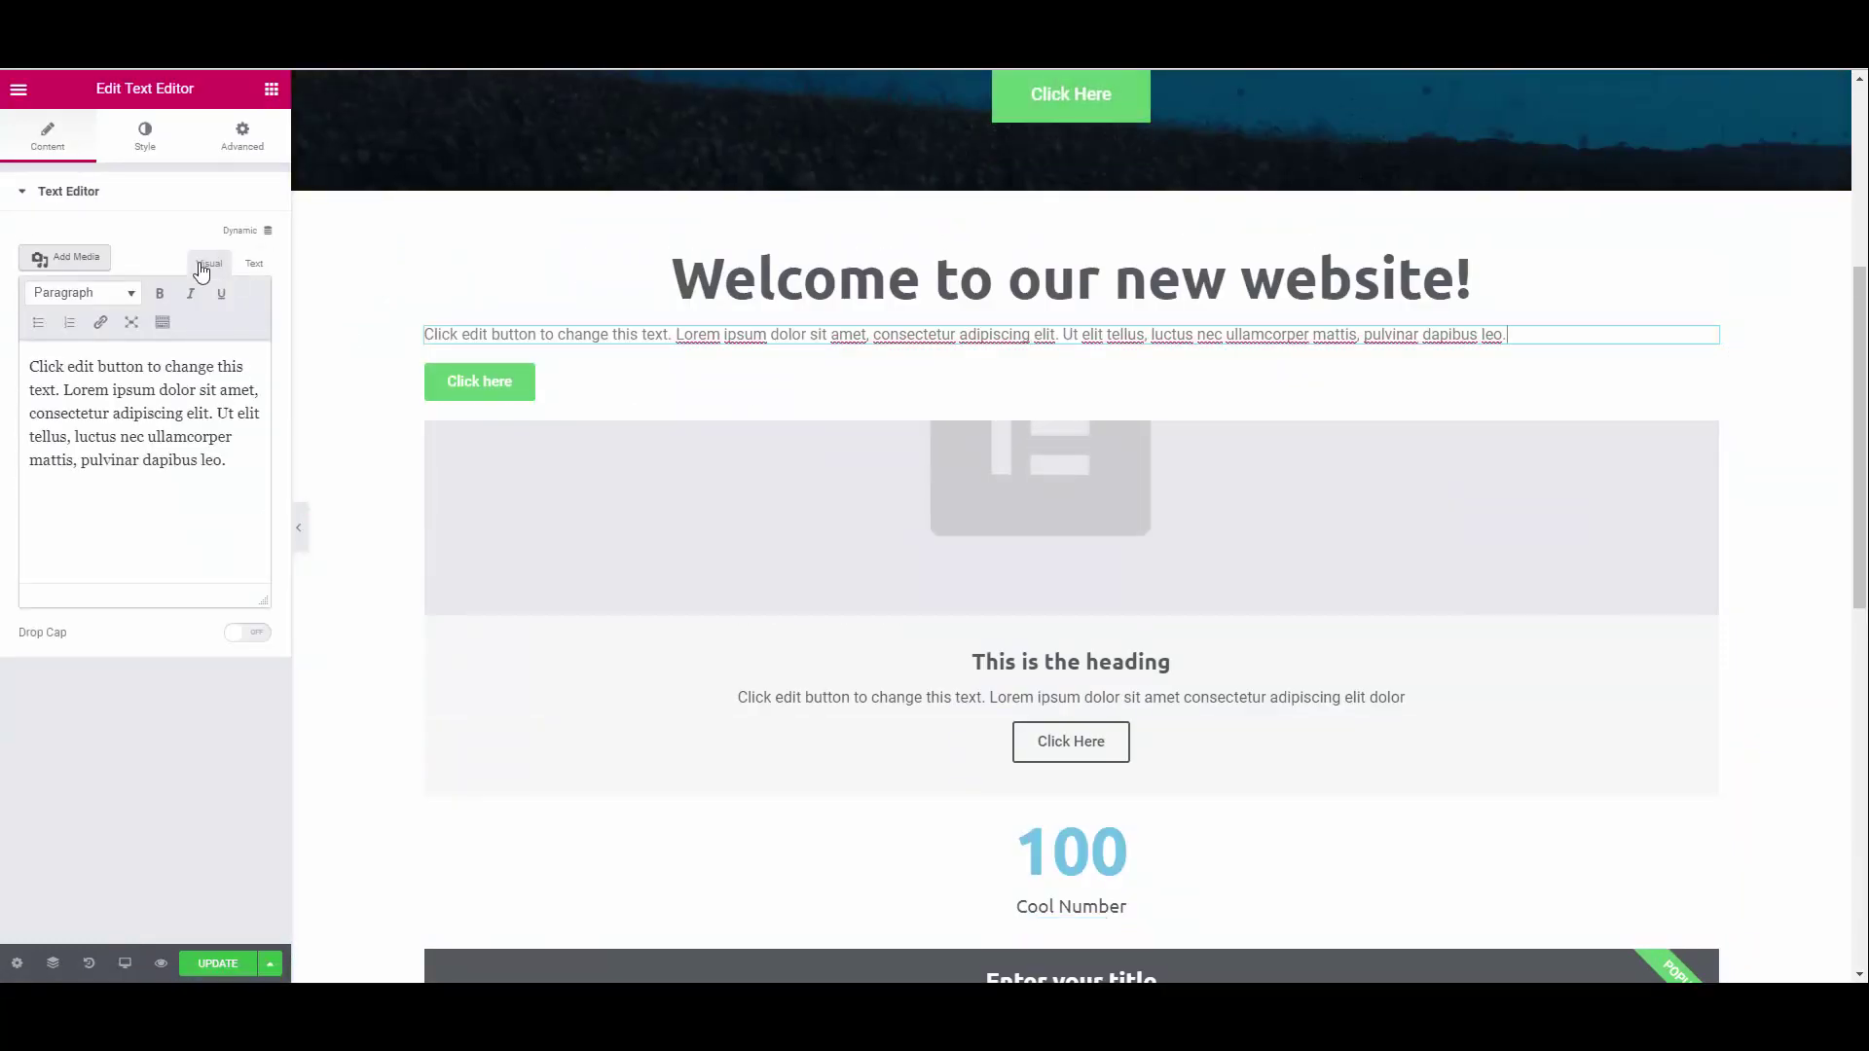
click(145, 137)
click(117, 266)
click(574, 335)
click(155, 414)
key(ctrl+a)
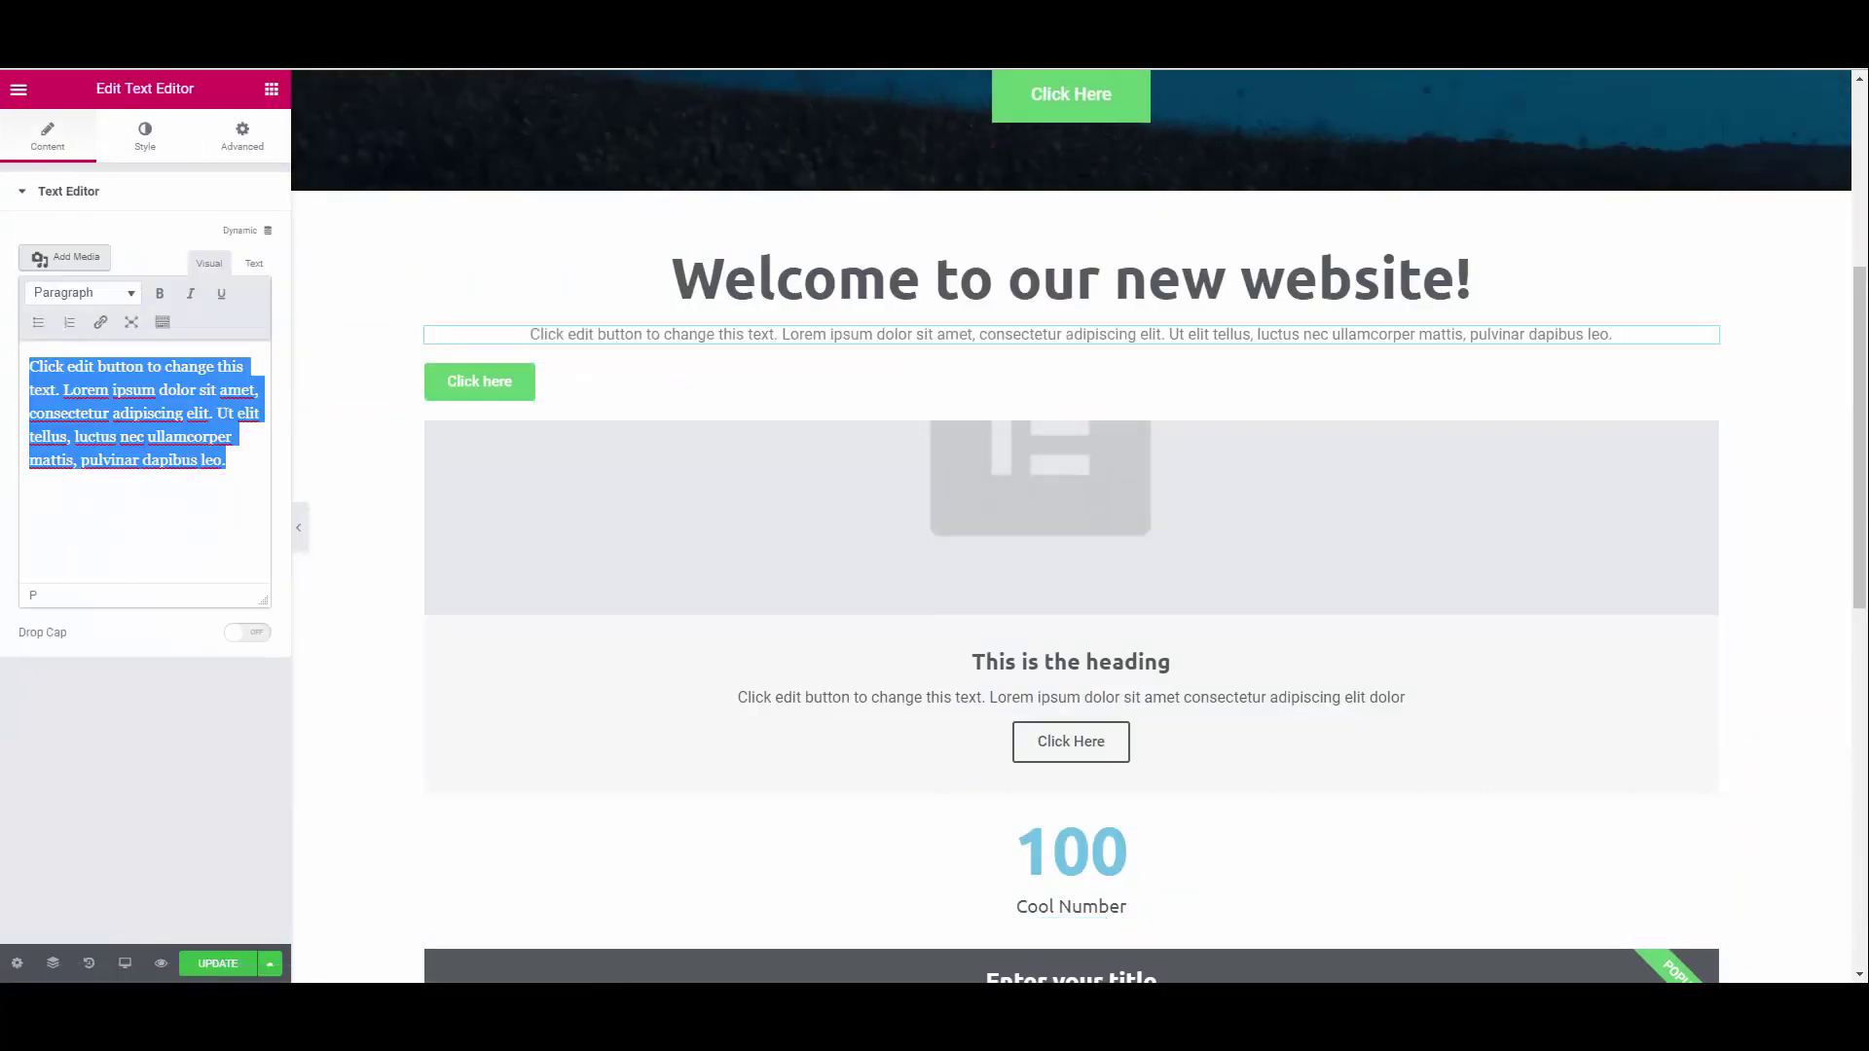
text(We sell something or offer some ki)
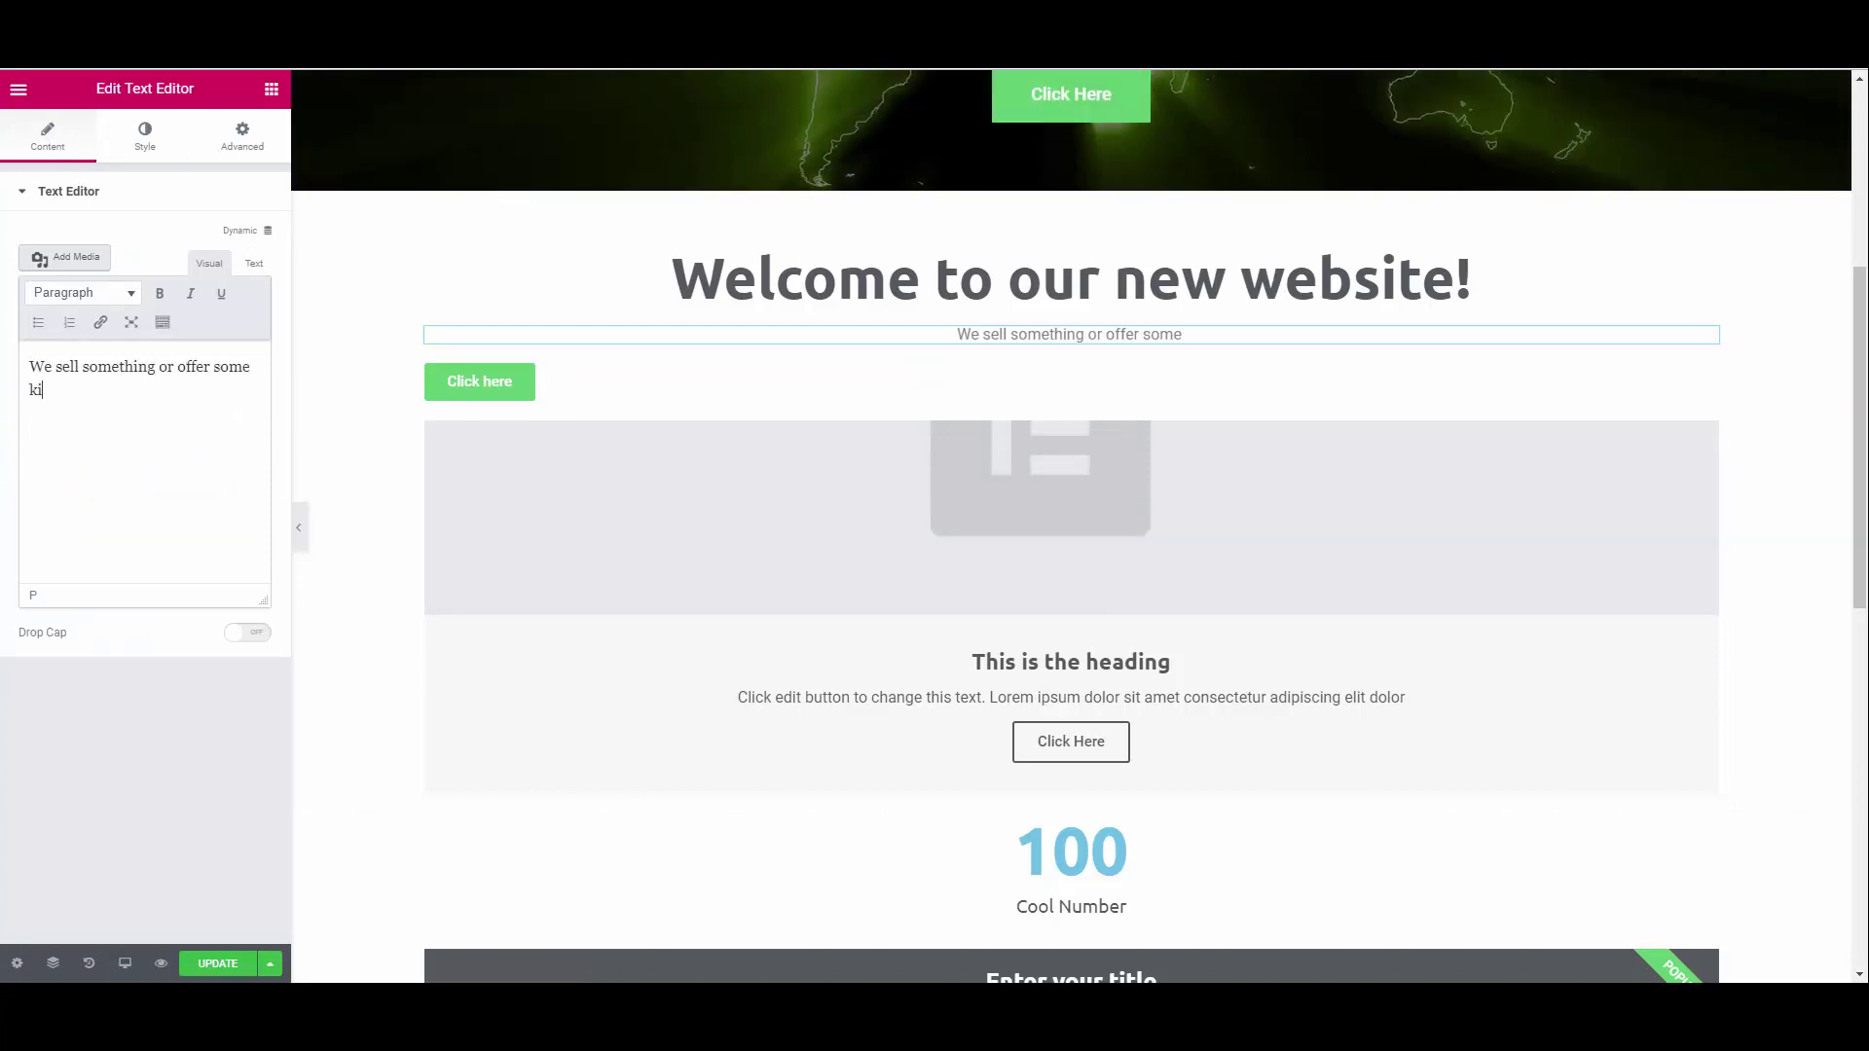
text(nd of a service)
Center the button below the intro text, label it "Learn More" and give it the angle-double-right icon.
click(453, 380)
click(113, 425)
drag(195, 296, 30, 295)
text(Lea)
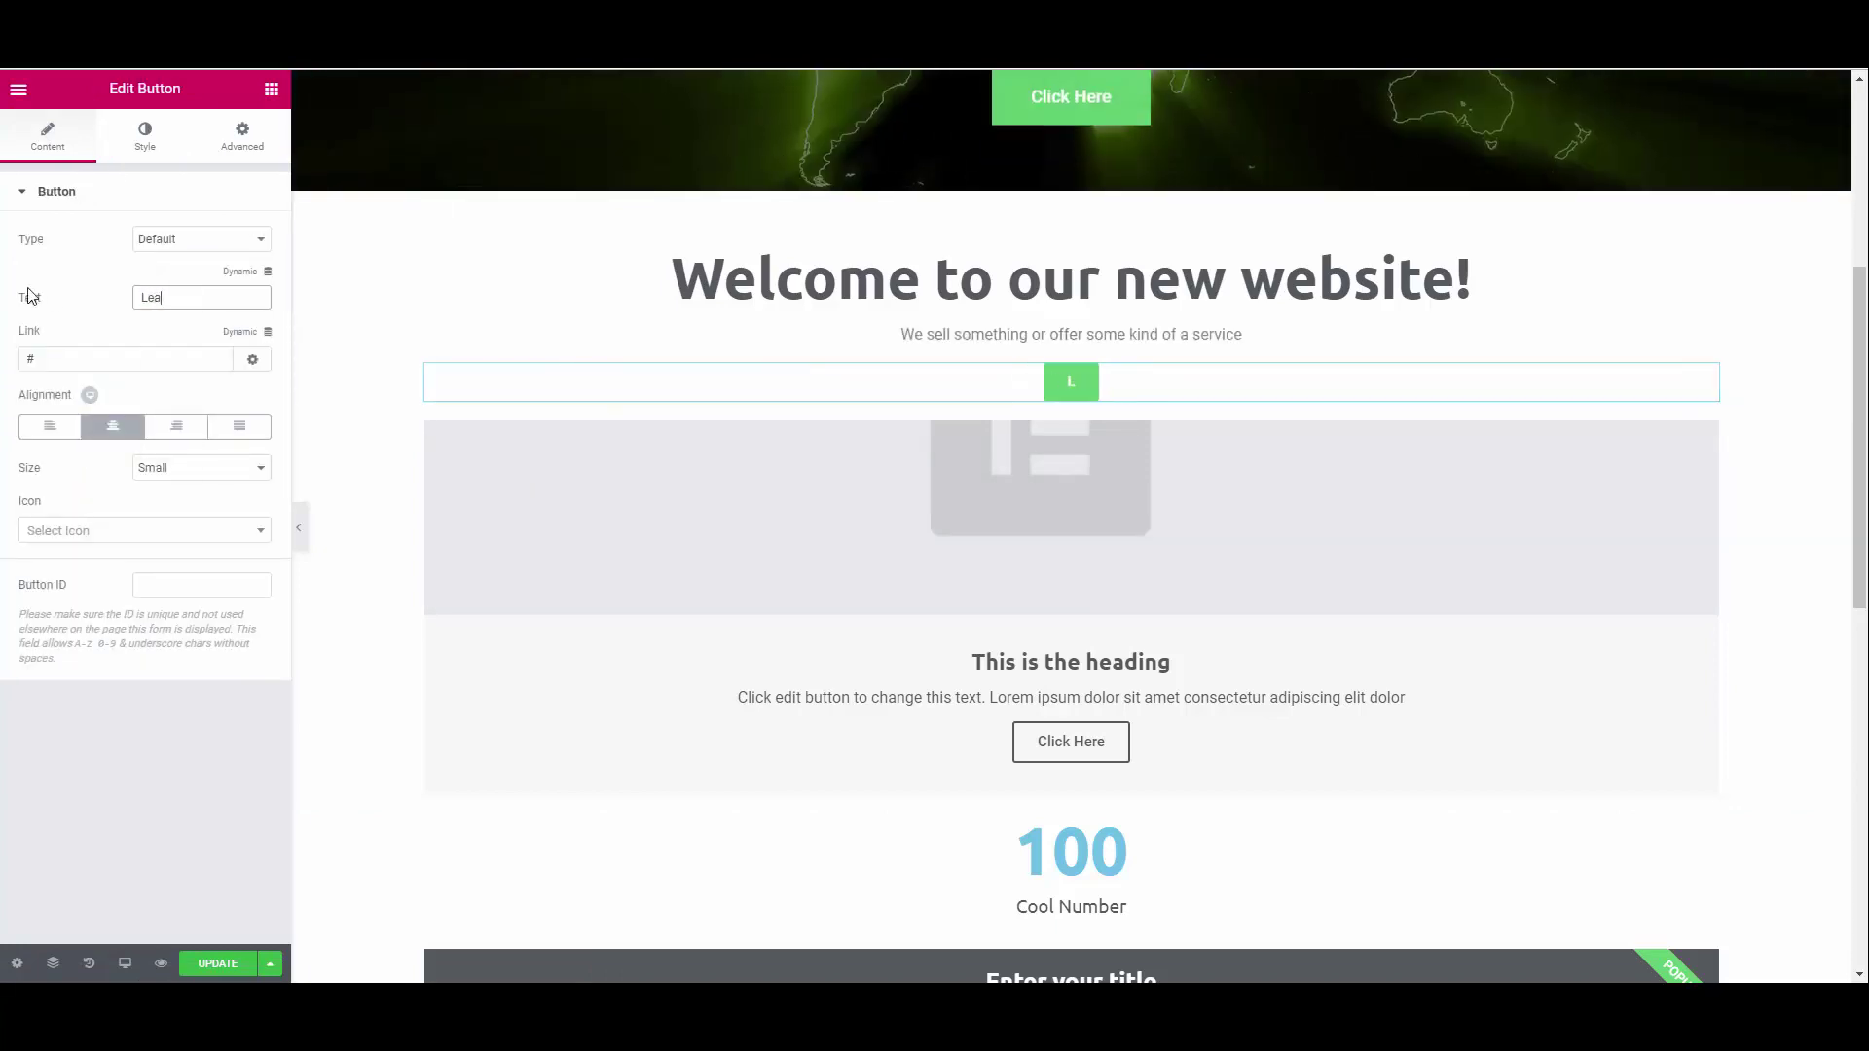
text(rn More)
click(146, 531)
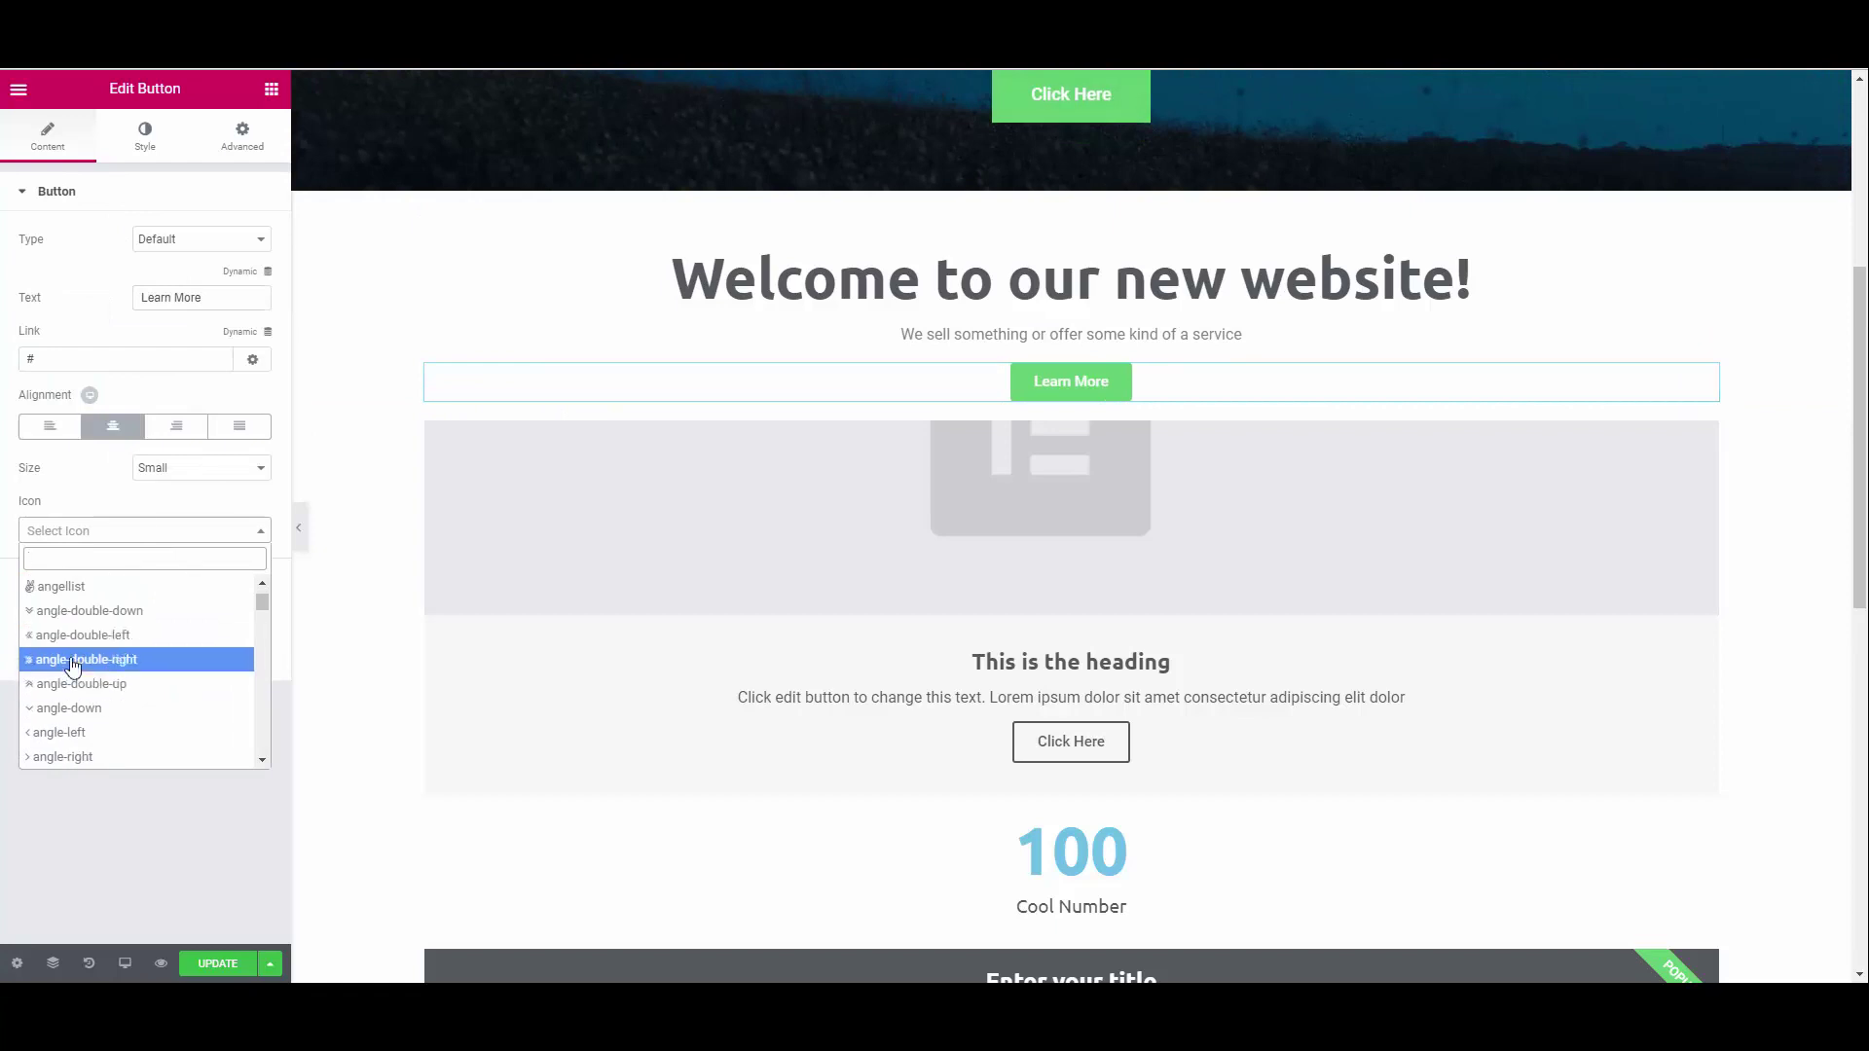
click(73, 662)
Style the Learn More button with a light blue background and a text size of 17 px.
click(146, 136)
click(247, 363)
click(78, 594)
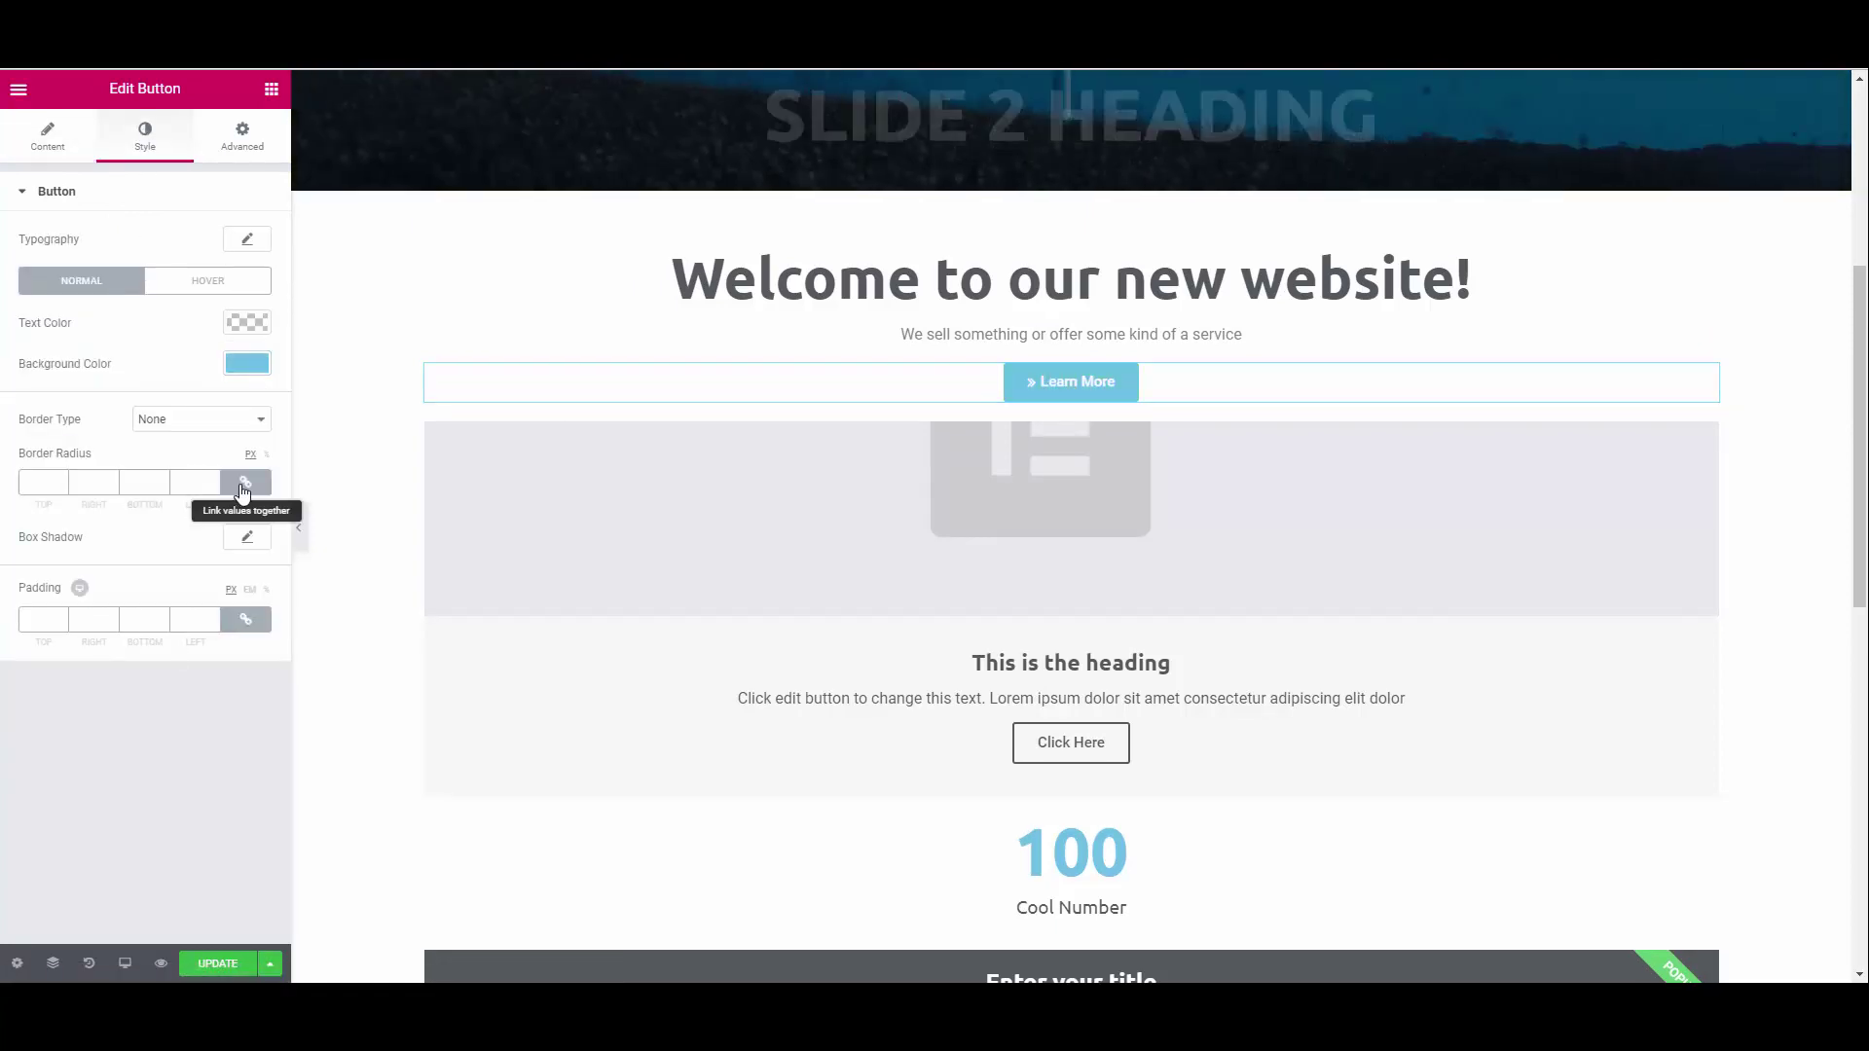
click(247, 238)
click(45, 357)
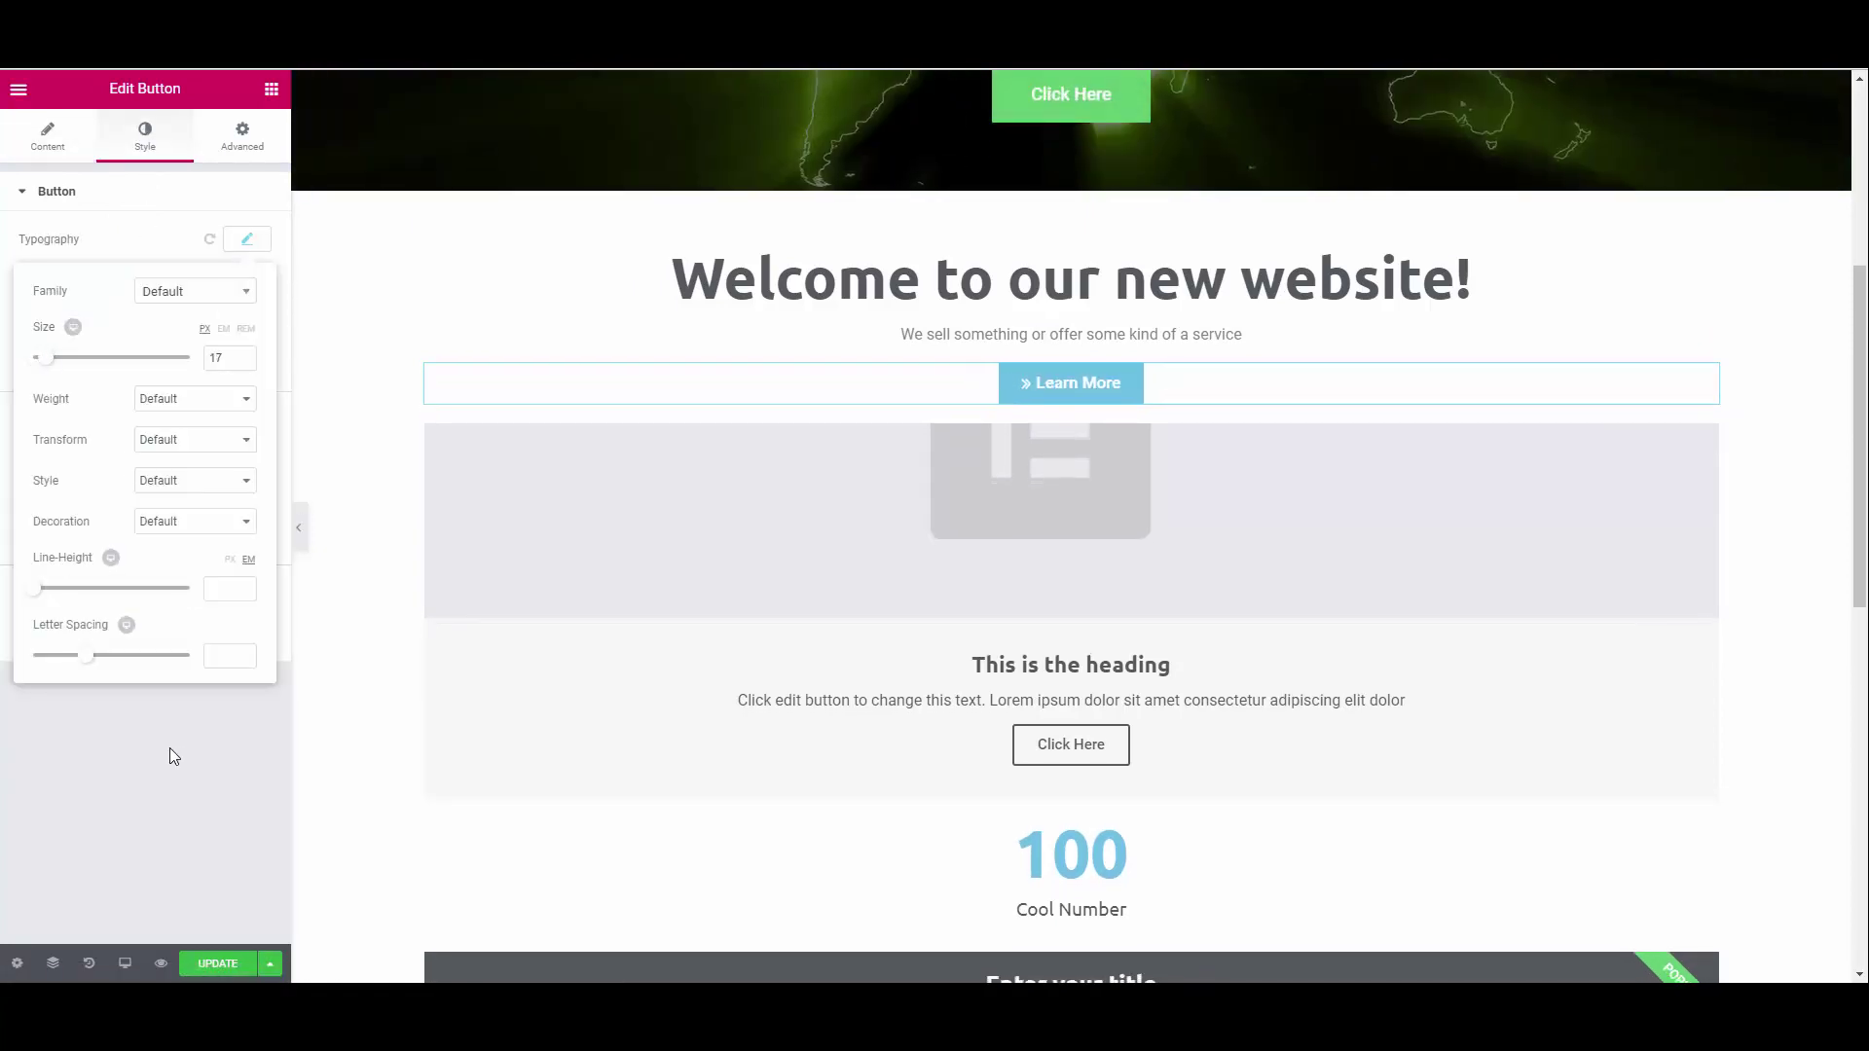
Duplicate the counter's column three times to make a row of four Cool Number counters.
scroll(1036, 611, down, 3)
click(1036, 611)
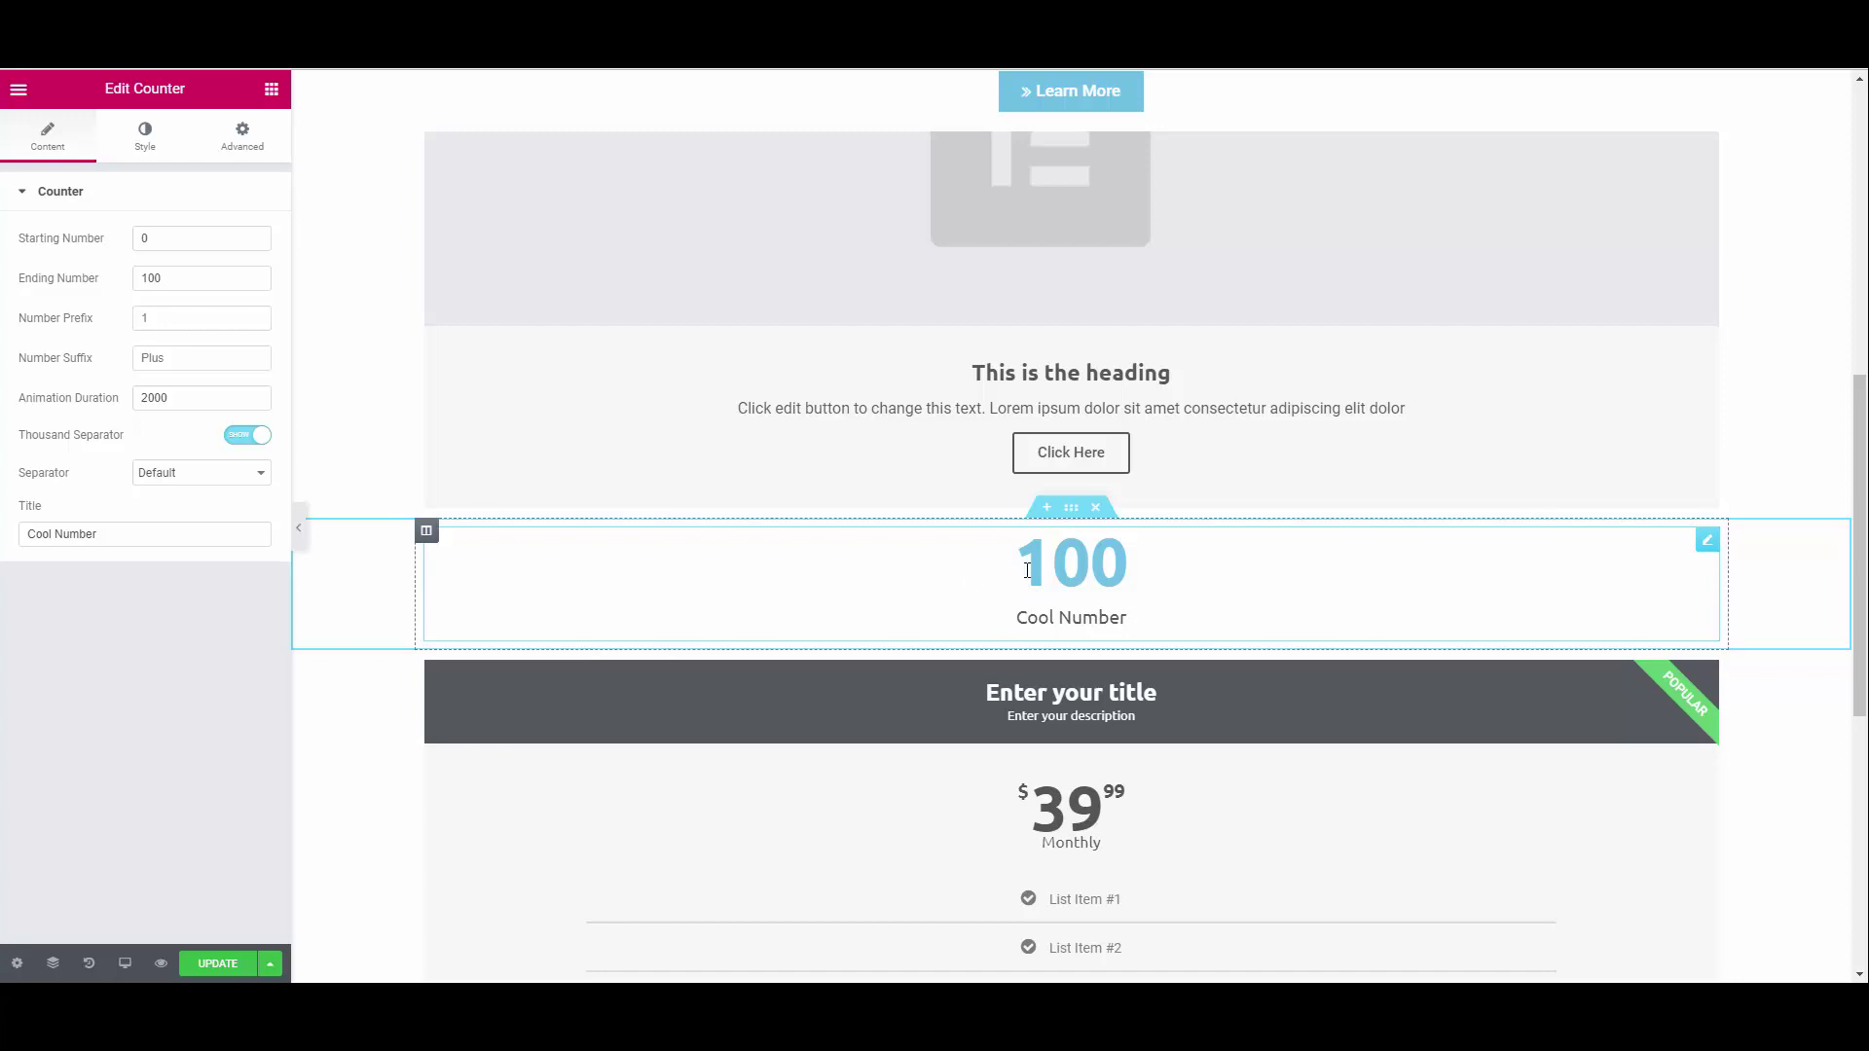
right_click(428, 541)
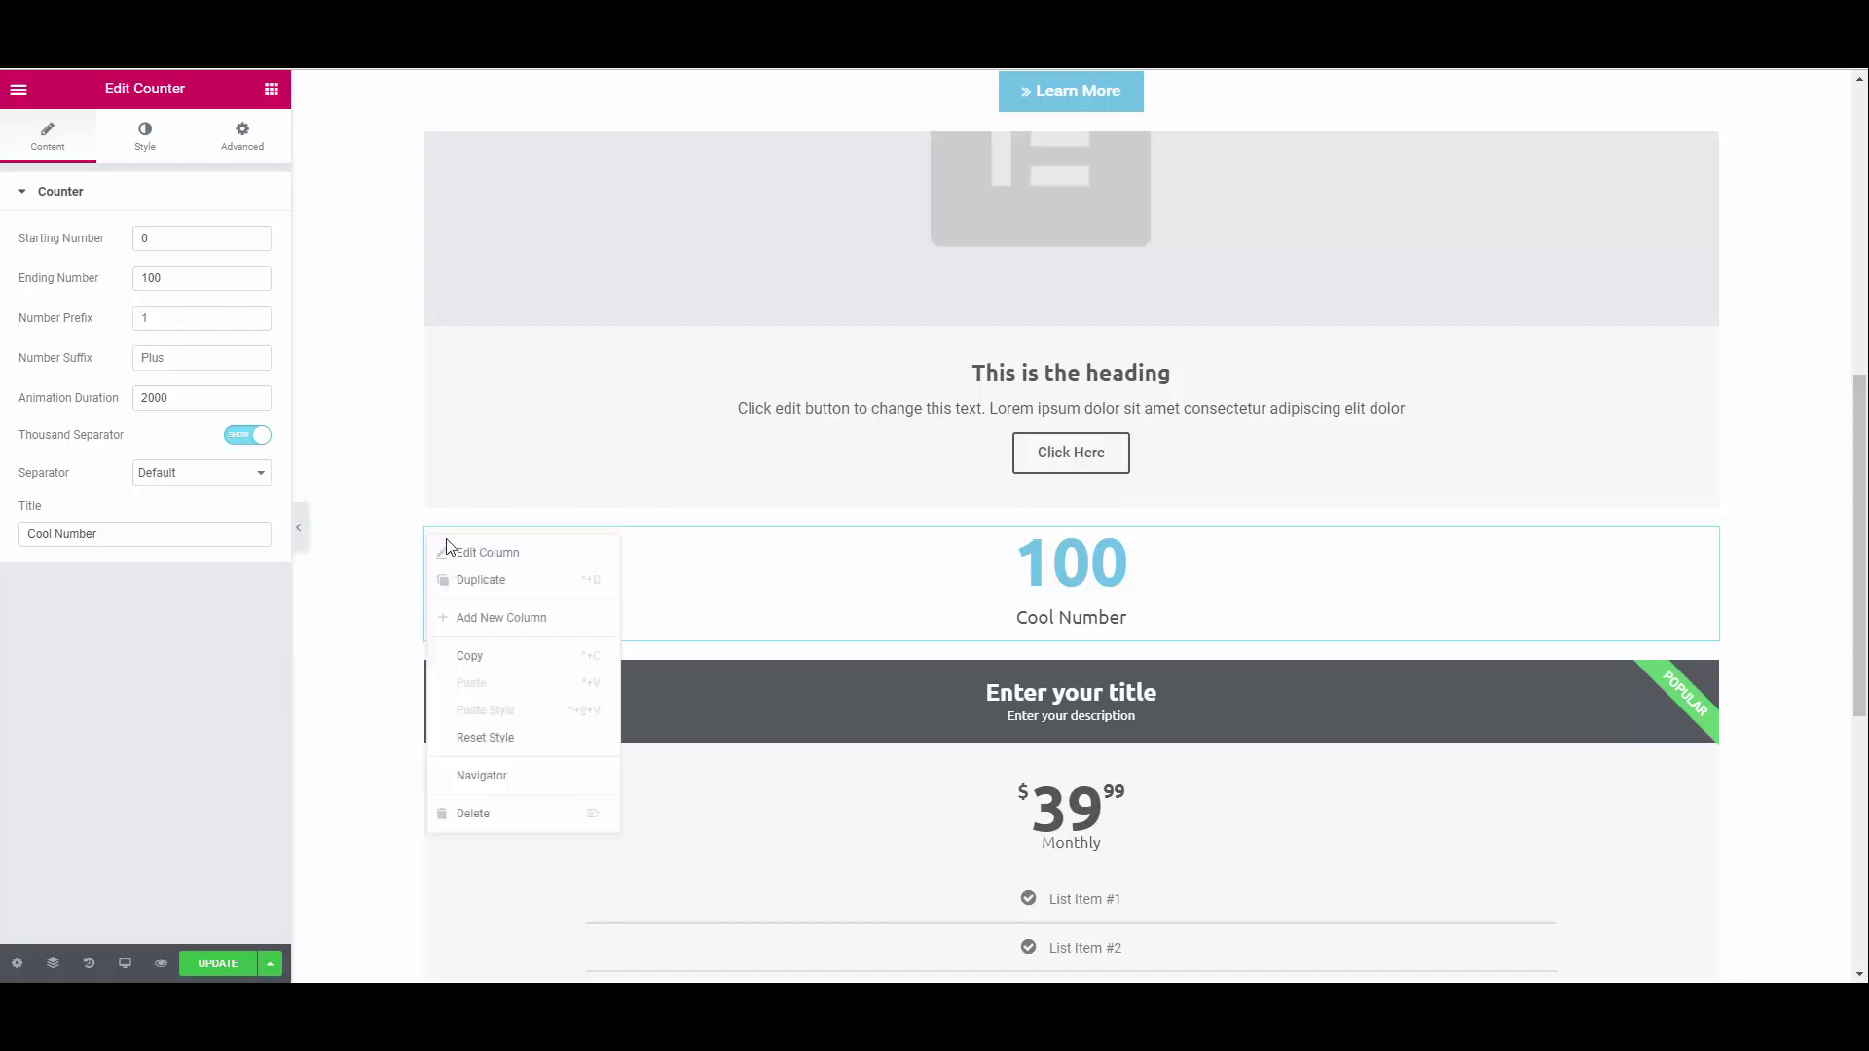
click(481, 590)
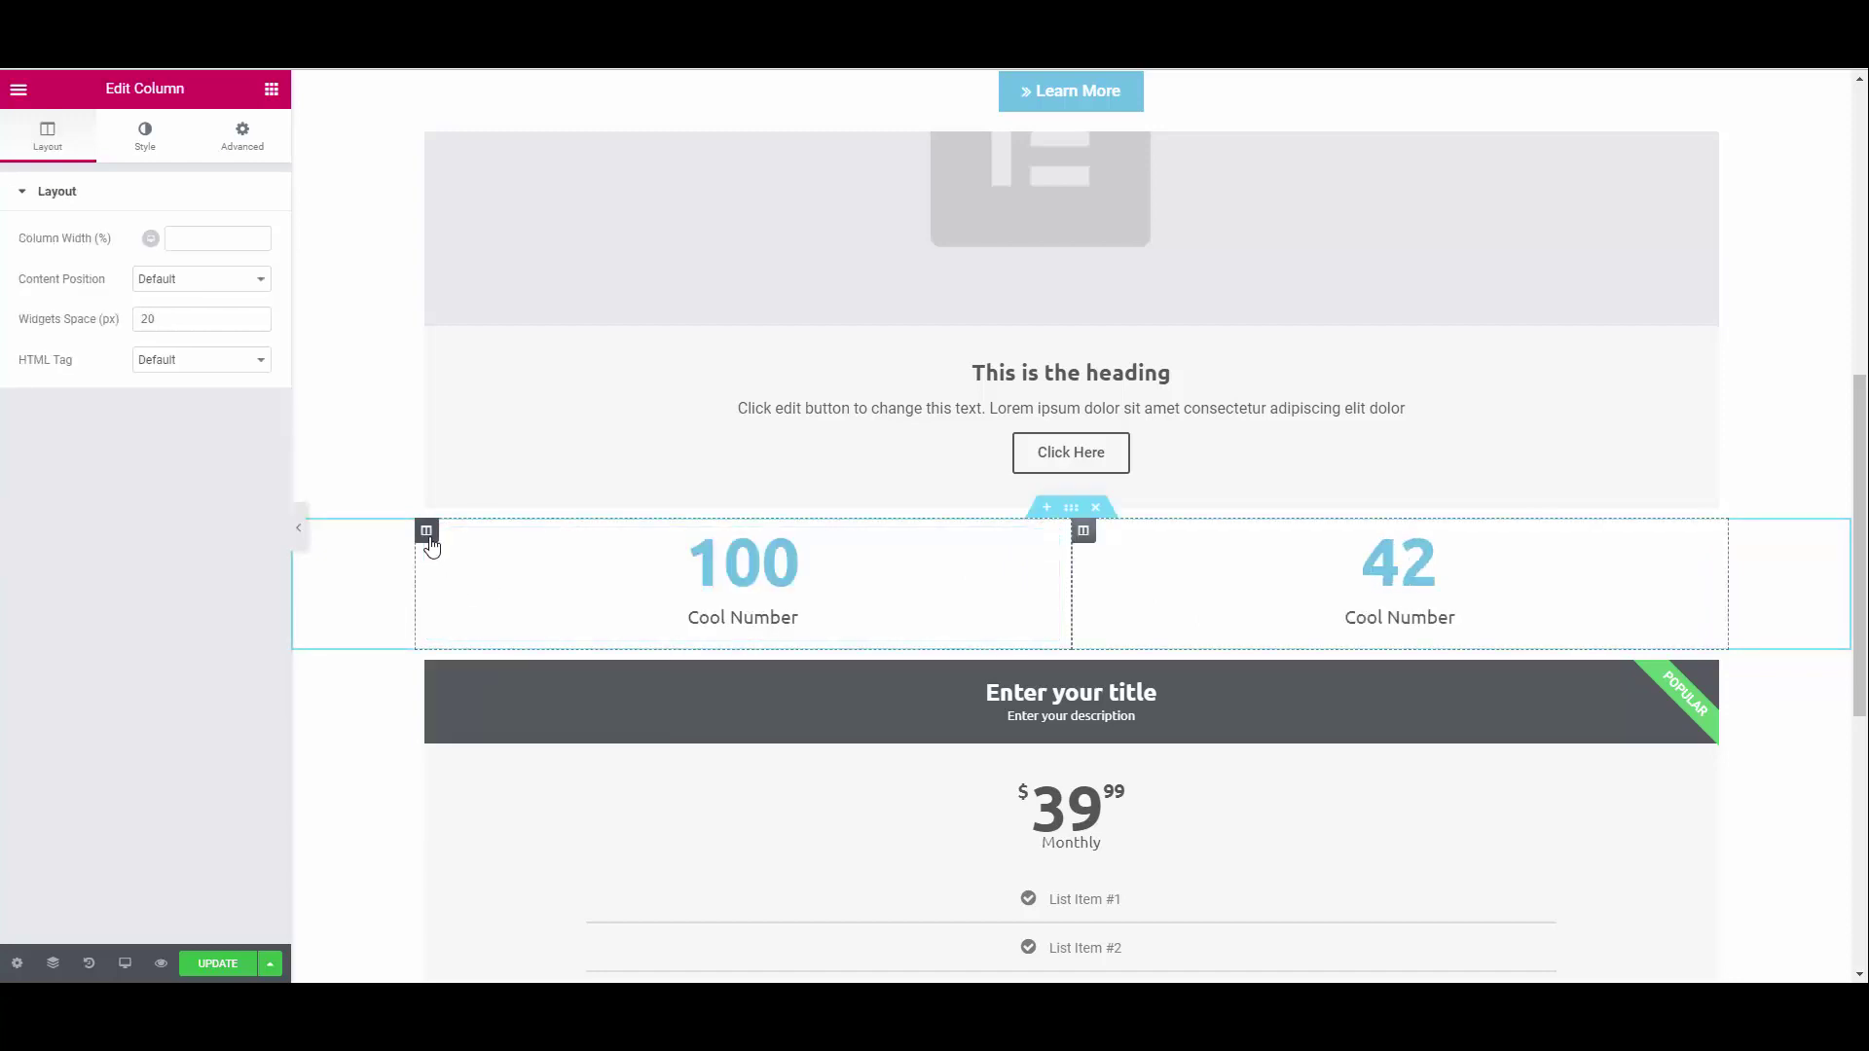
right_click(428, 539)
click(473, 587)
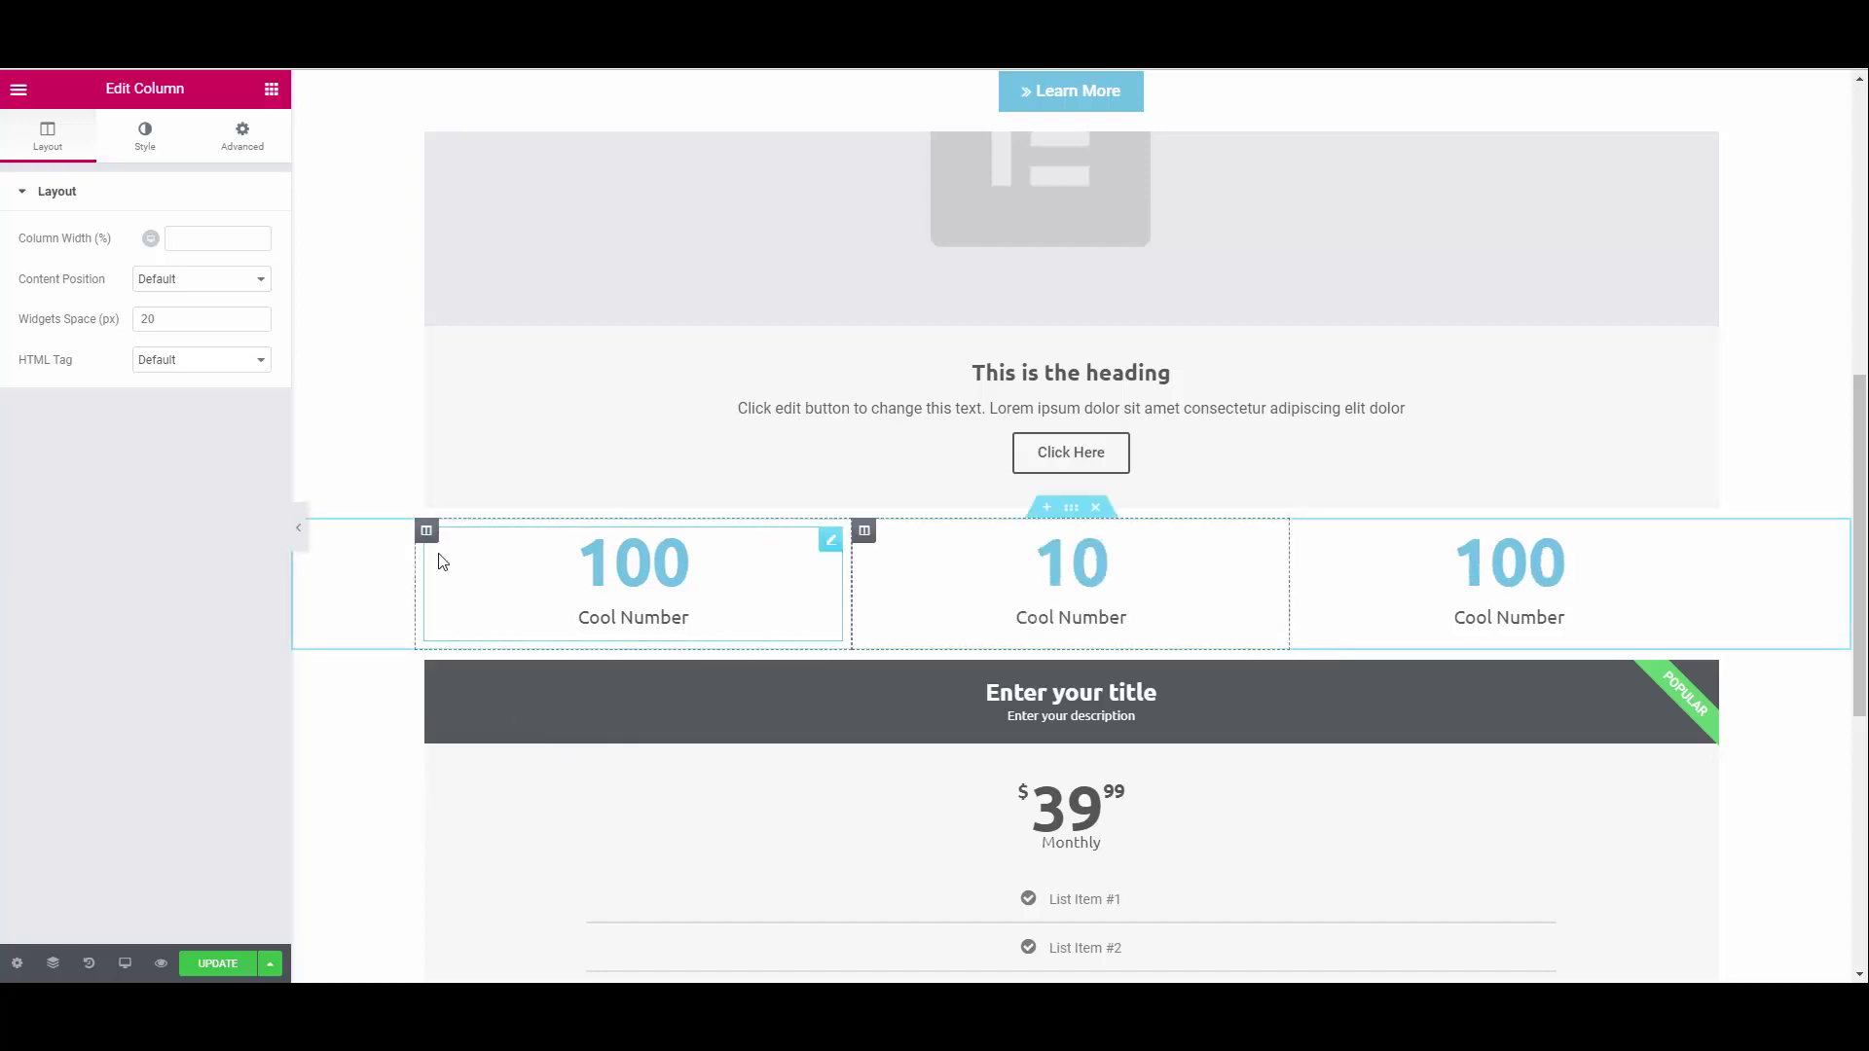
right_click(427, 538)
click(468, 582)
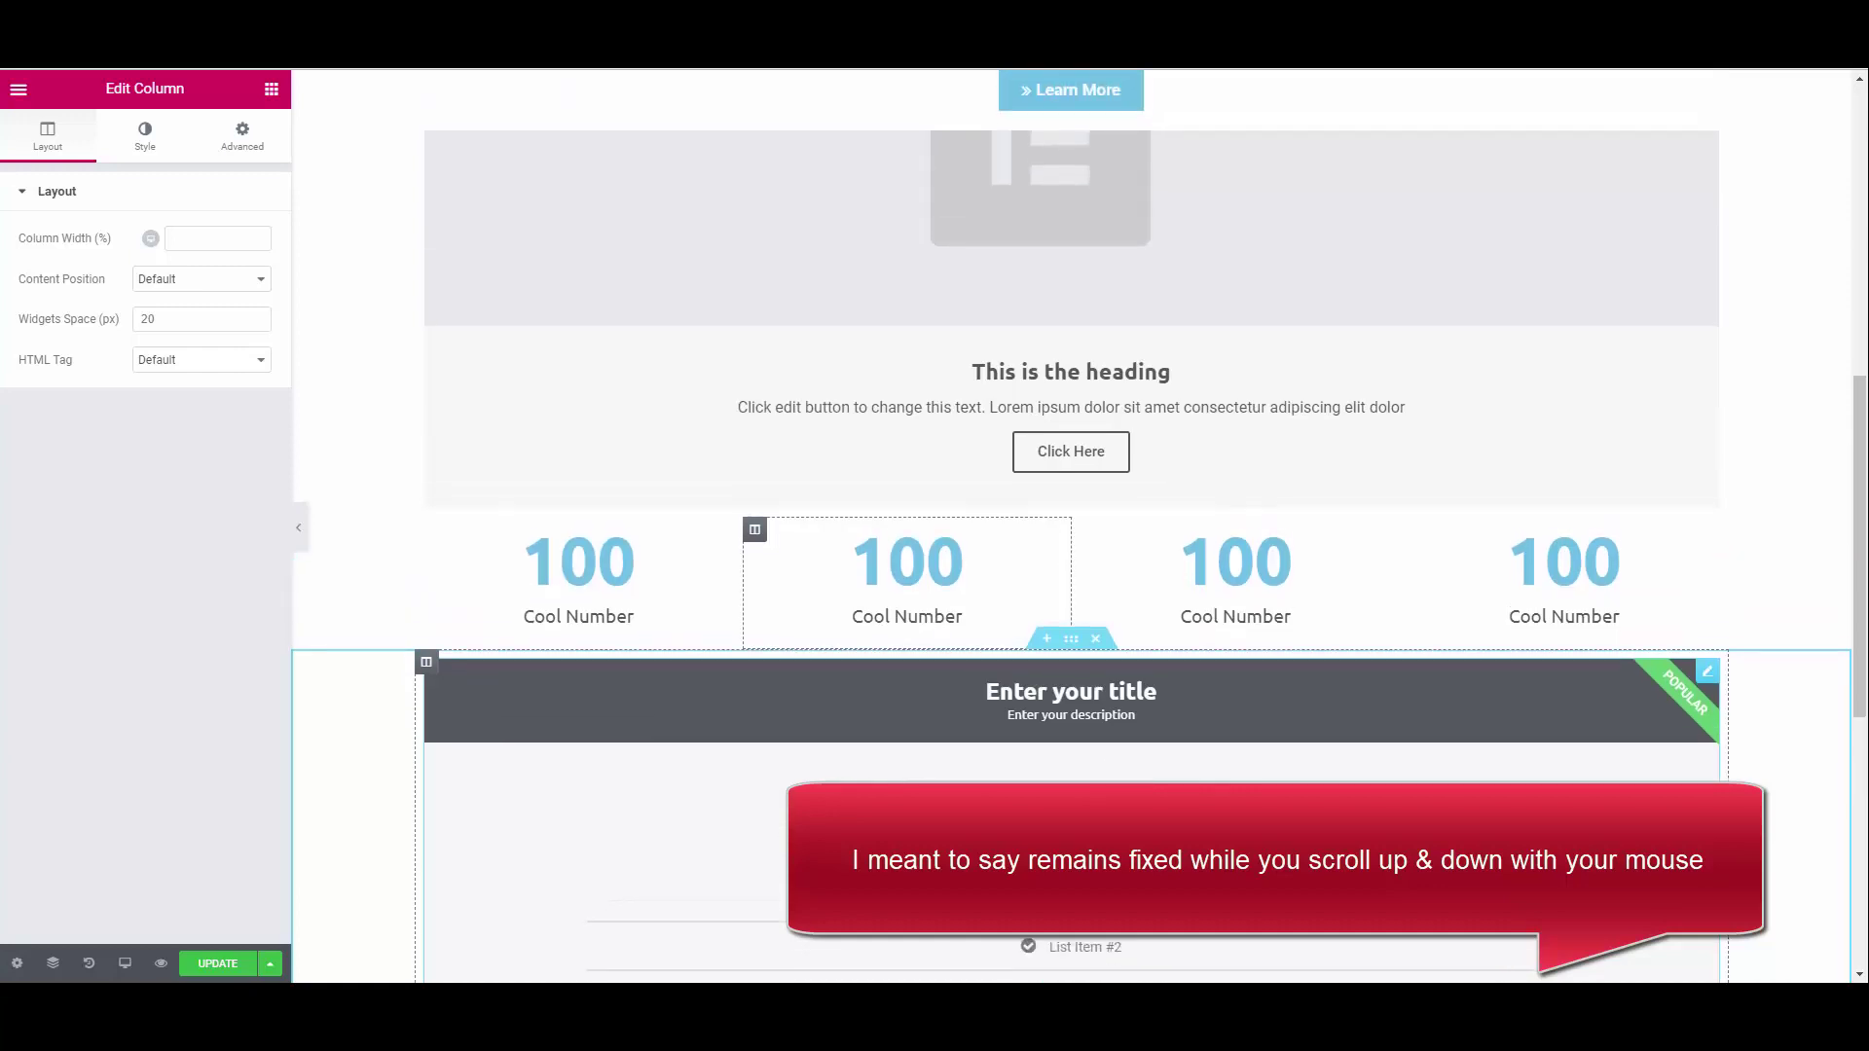
Set the counter section's height to Min Height with a minimum of 250 px.
scroll(1070, 525, down, 3)
scroll(1071, 526, up, 1)
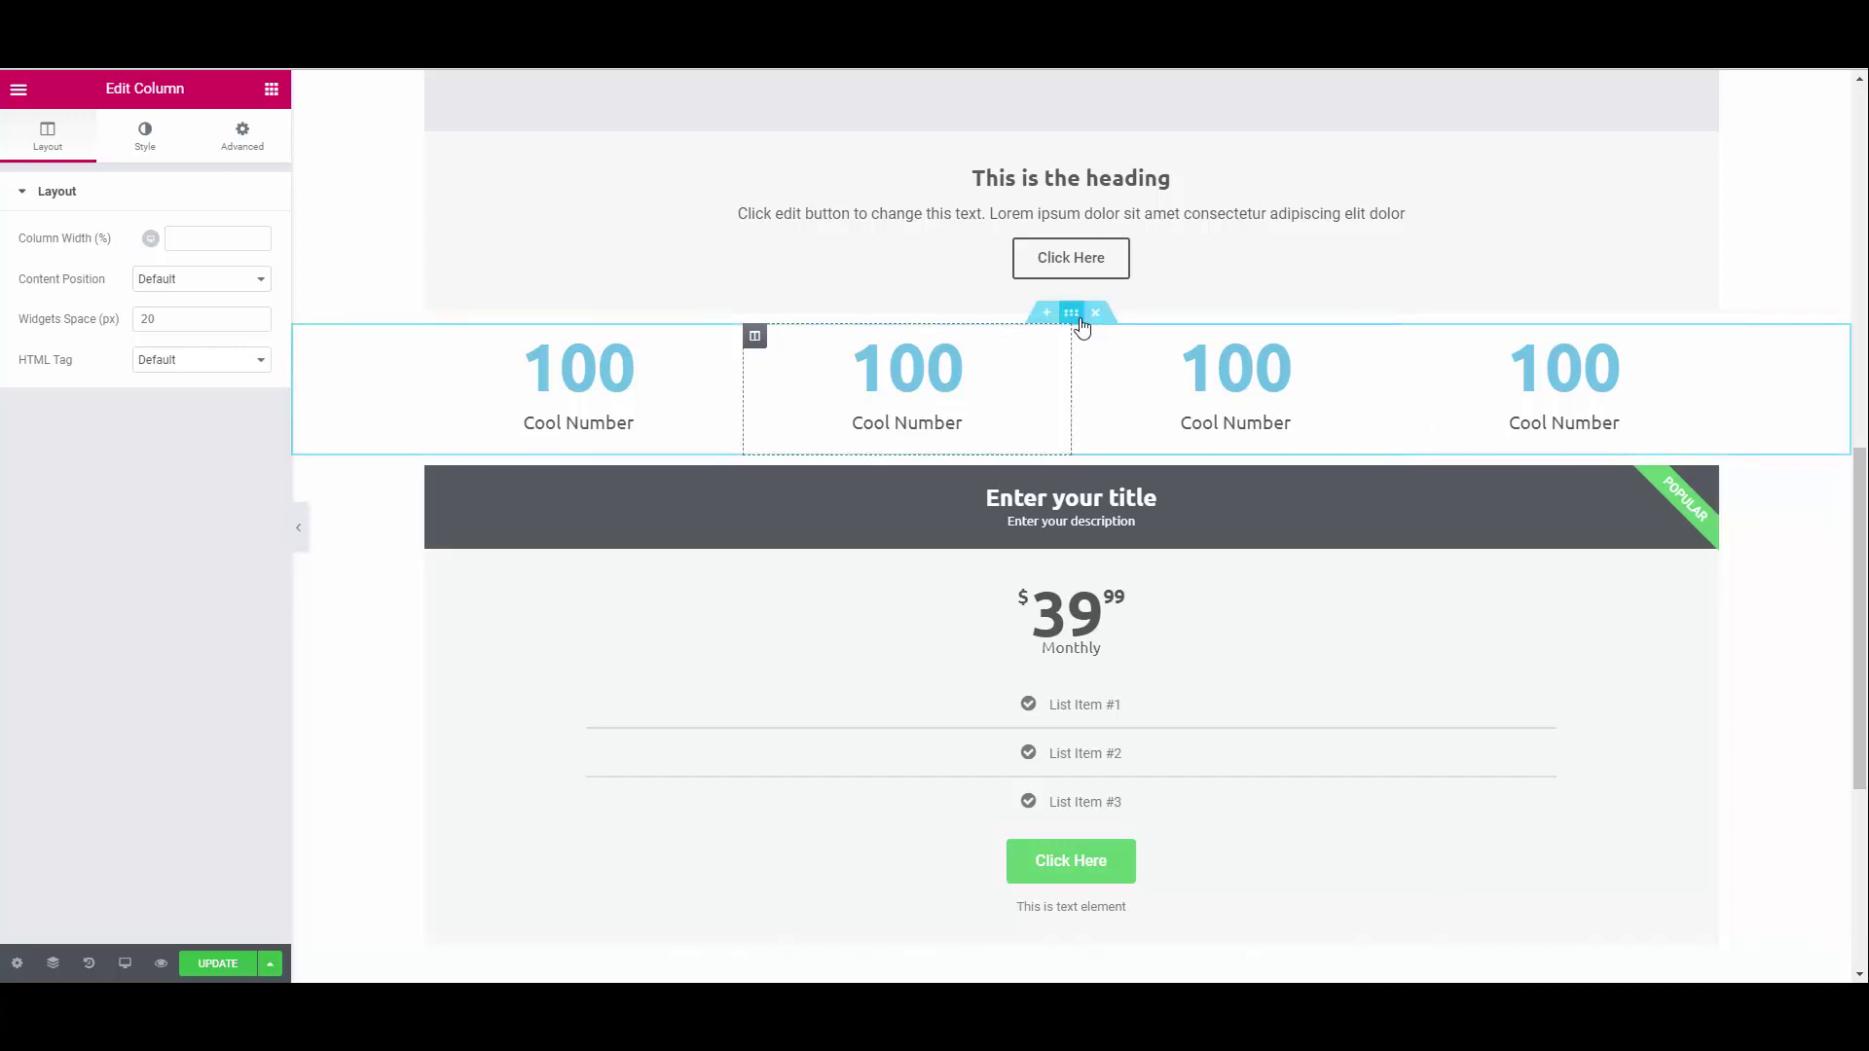
click(1072, 314)
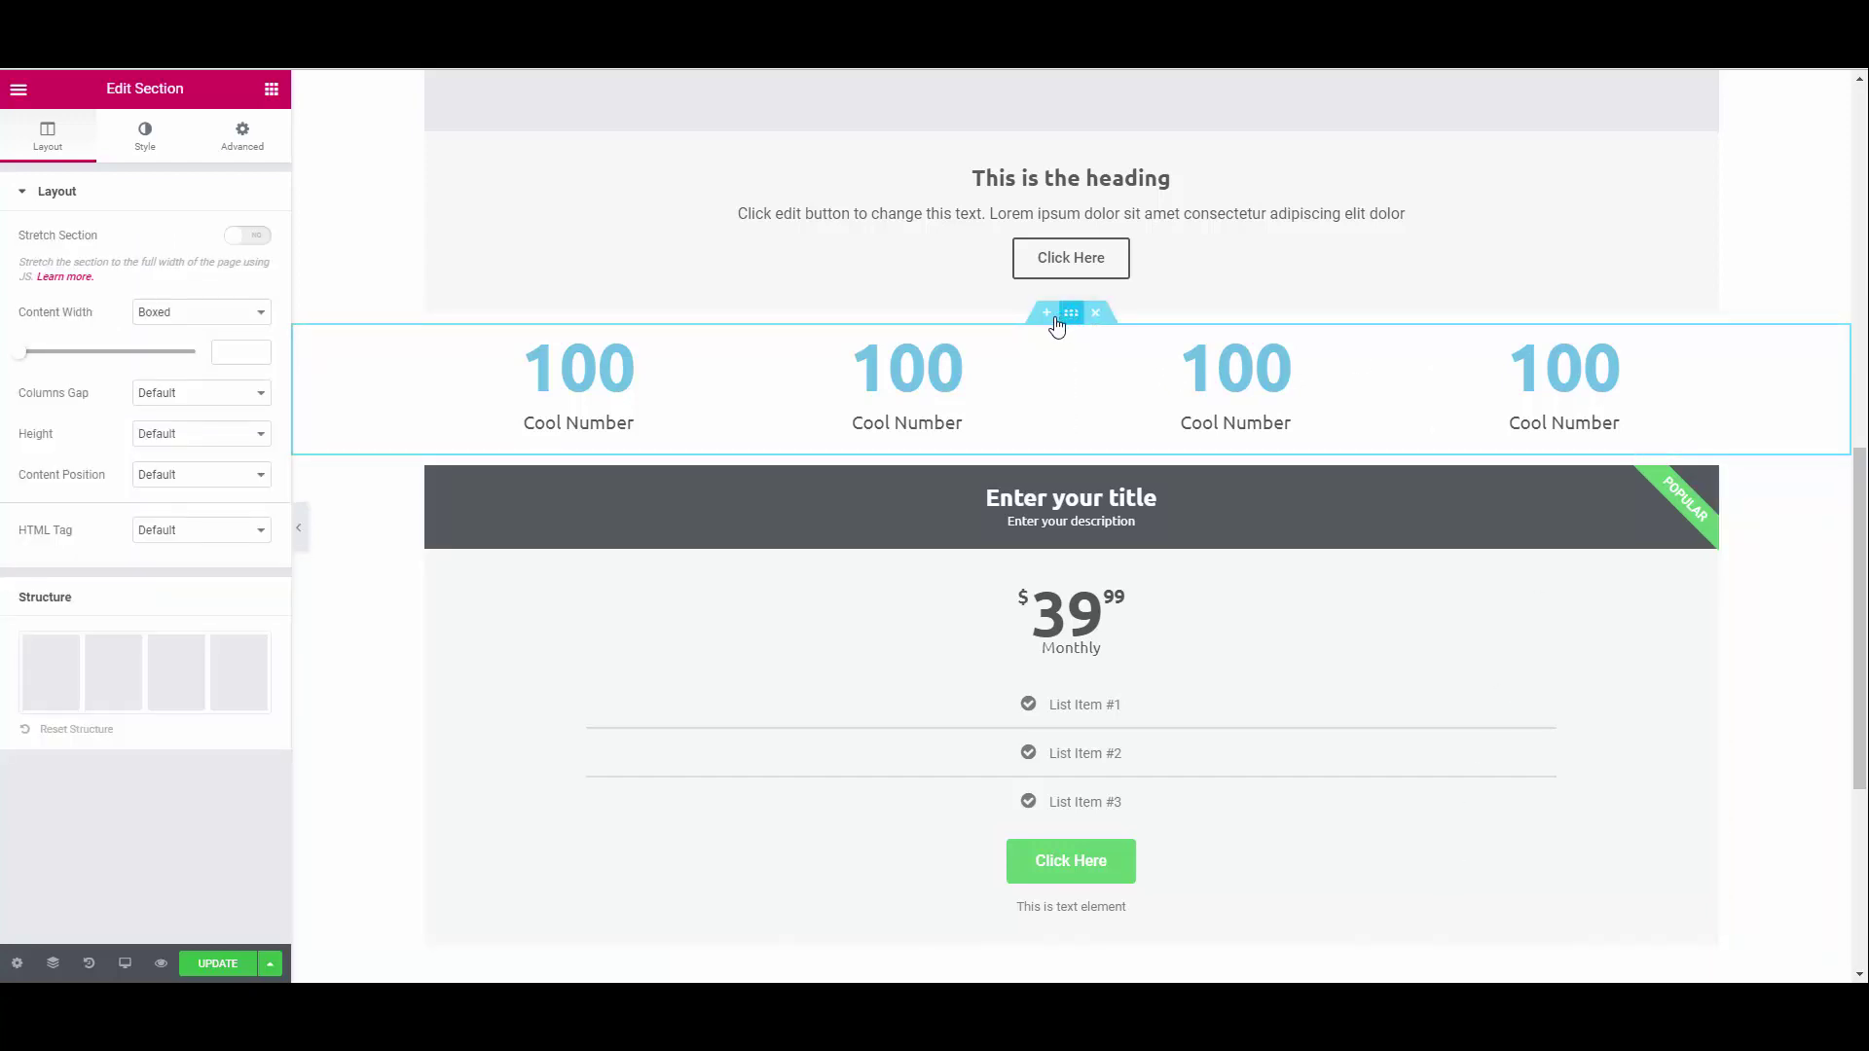
click(192, 436)
click(193, 480)
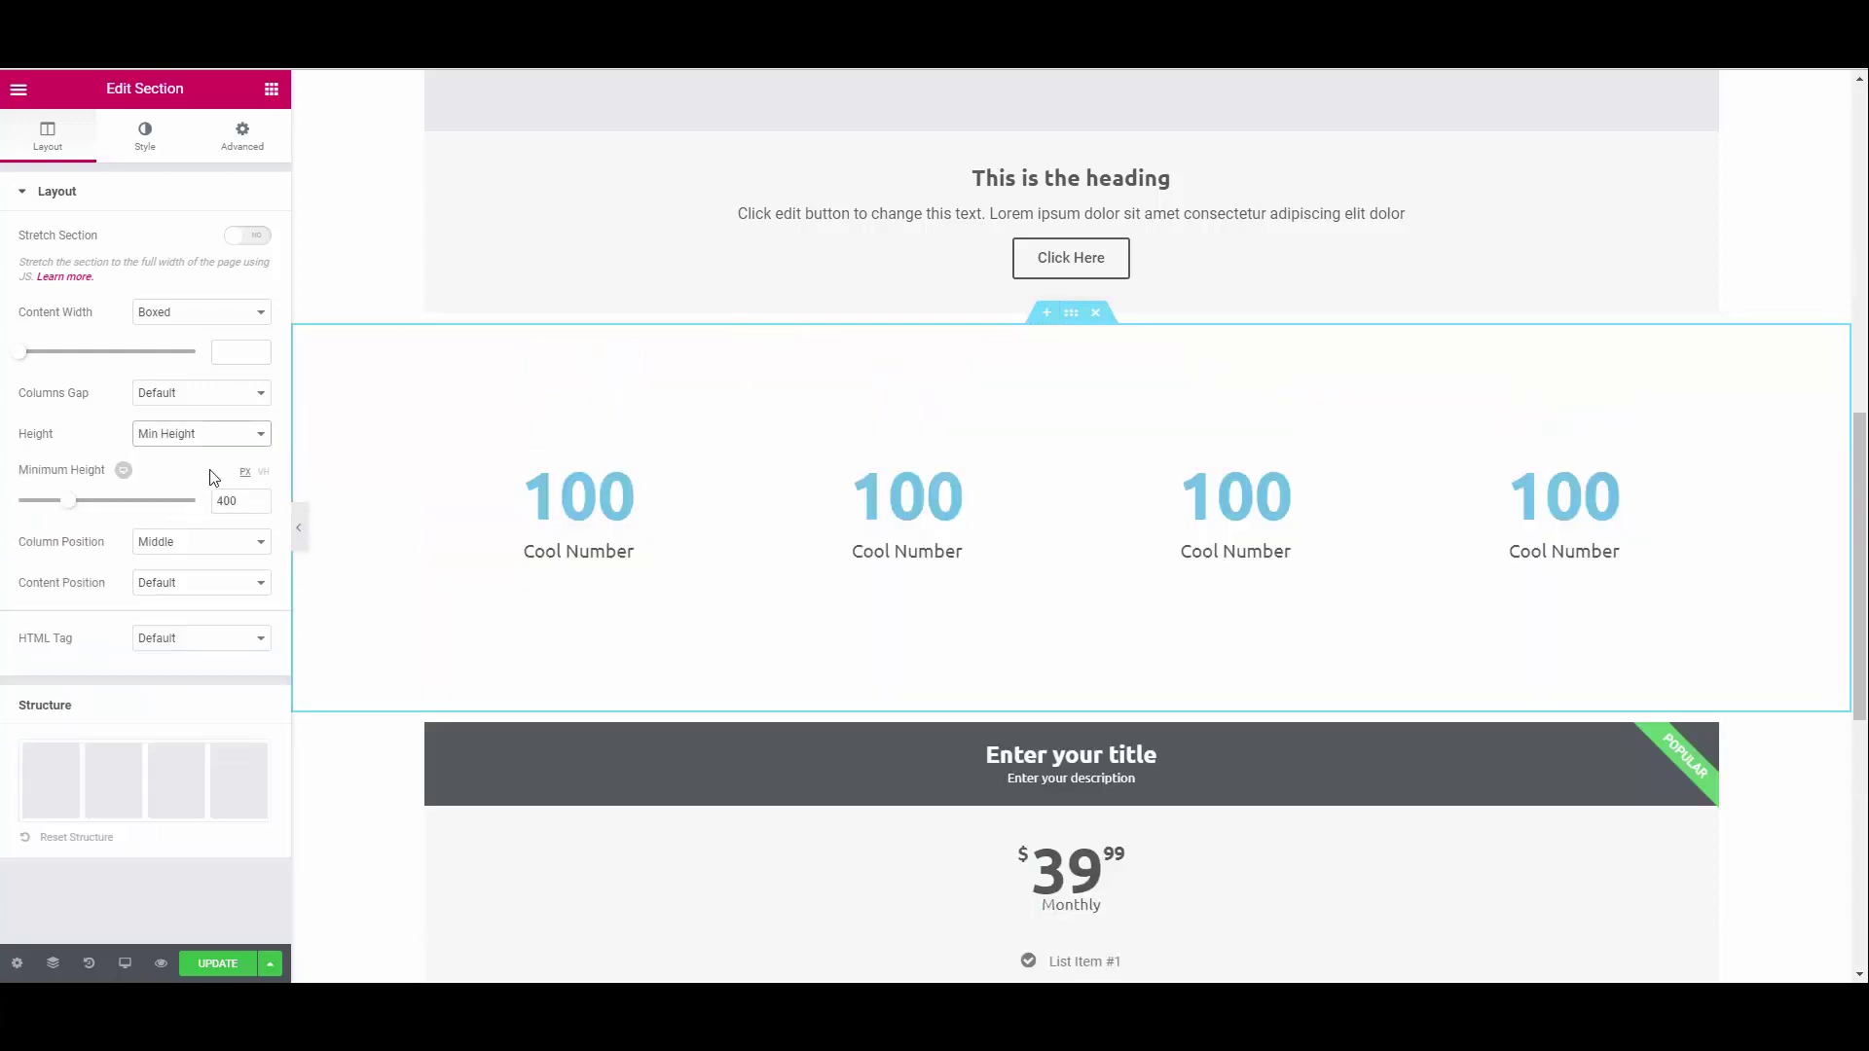
double_click(234, 497)
text(250)
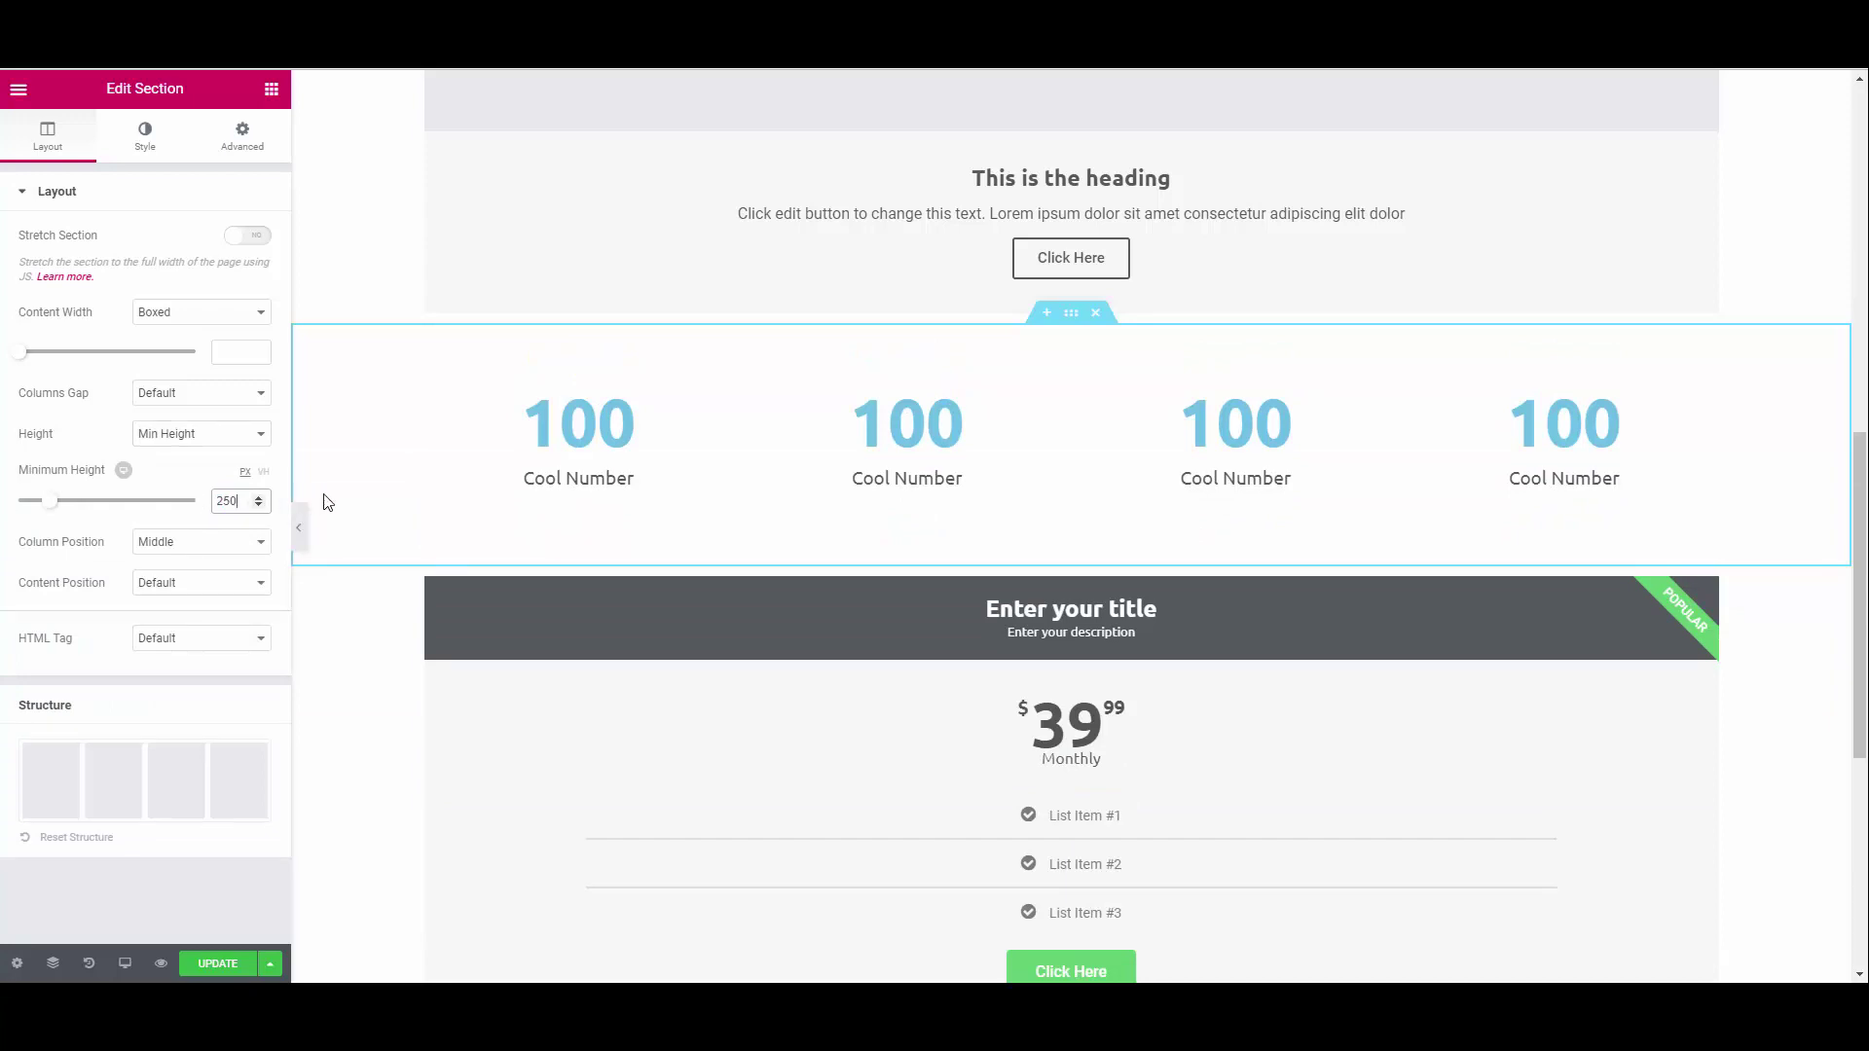
Give the counter section a classic background using the image slide2.jpg from the media library.
click(144, 136)
click(153, 285)
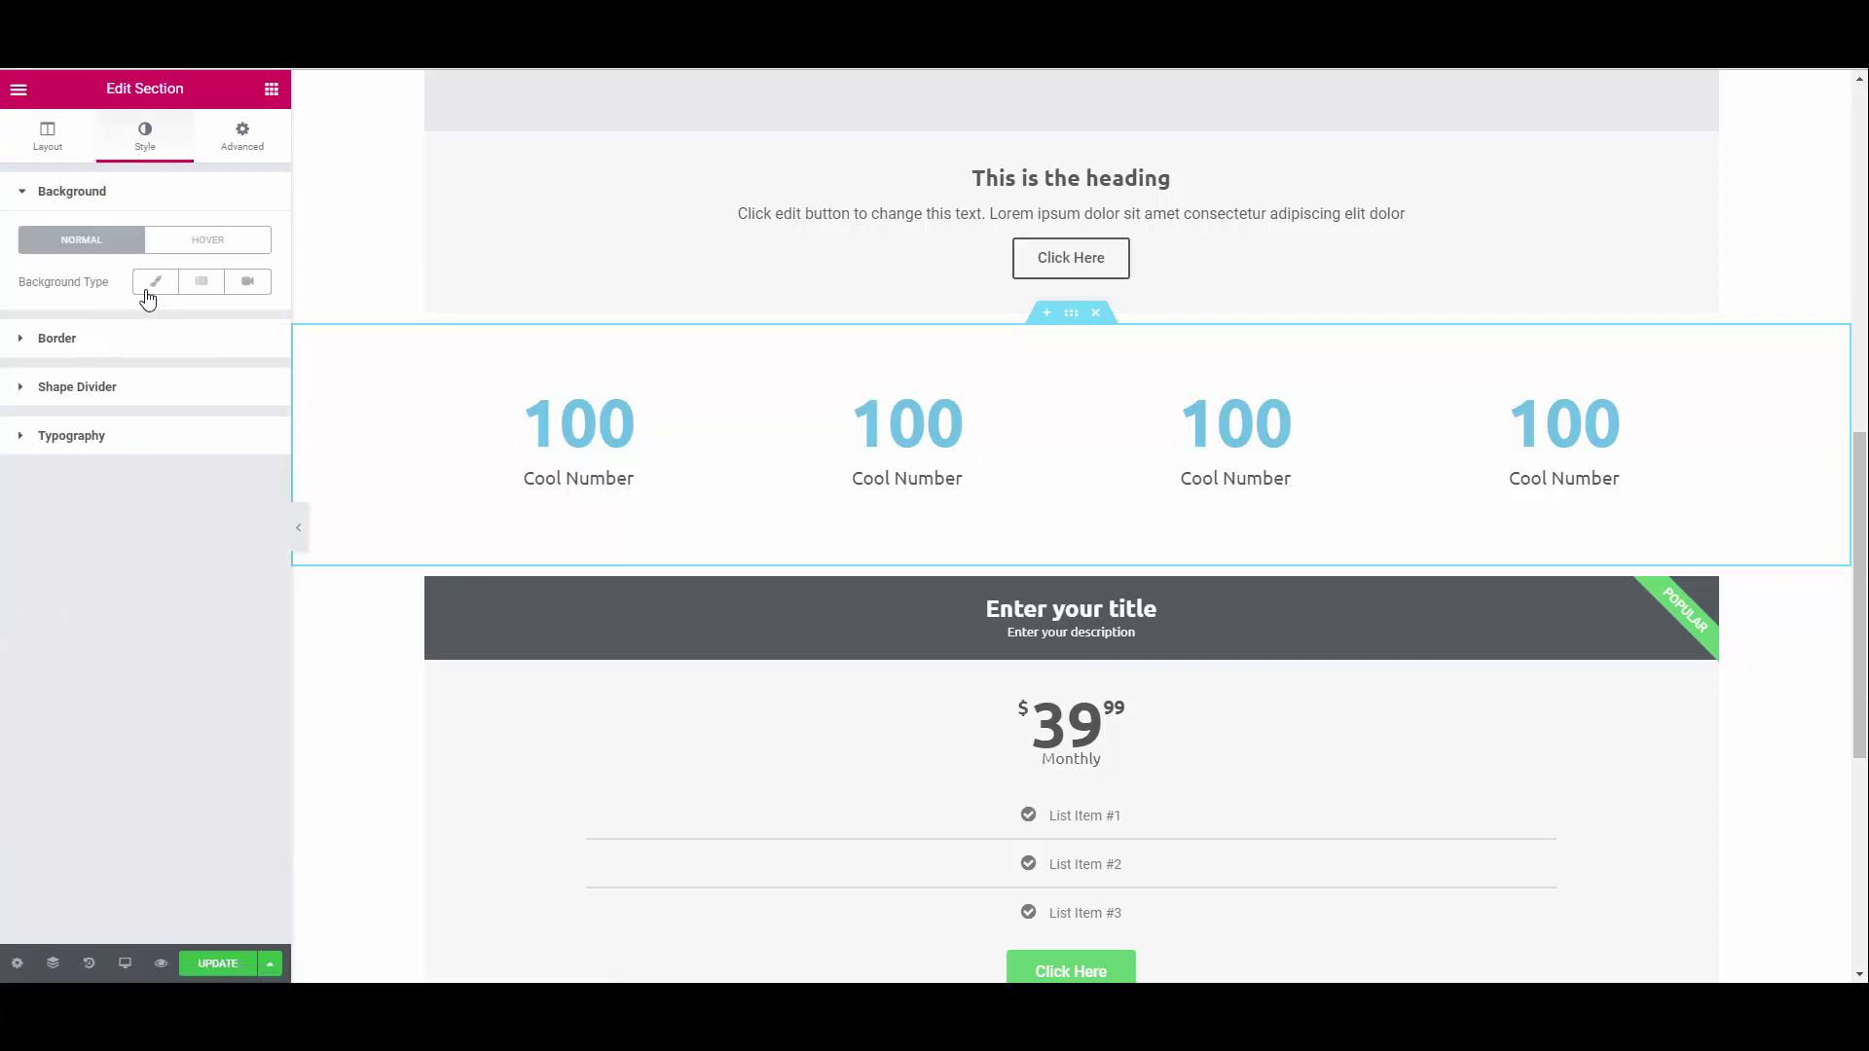
click(153, 447)
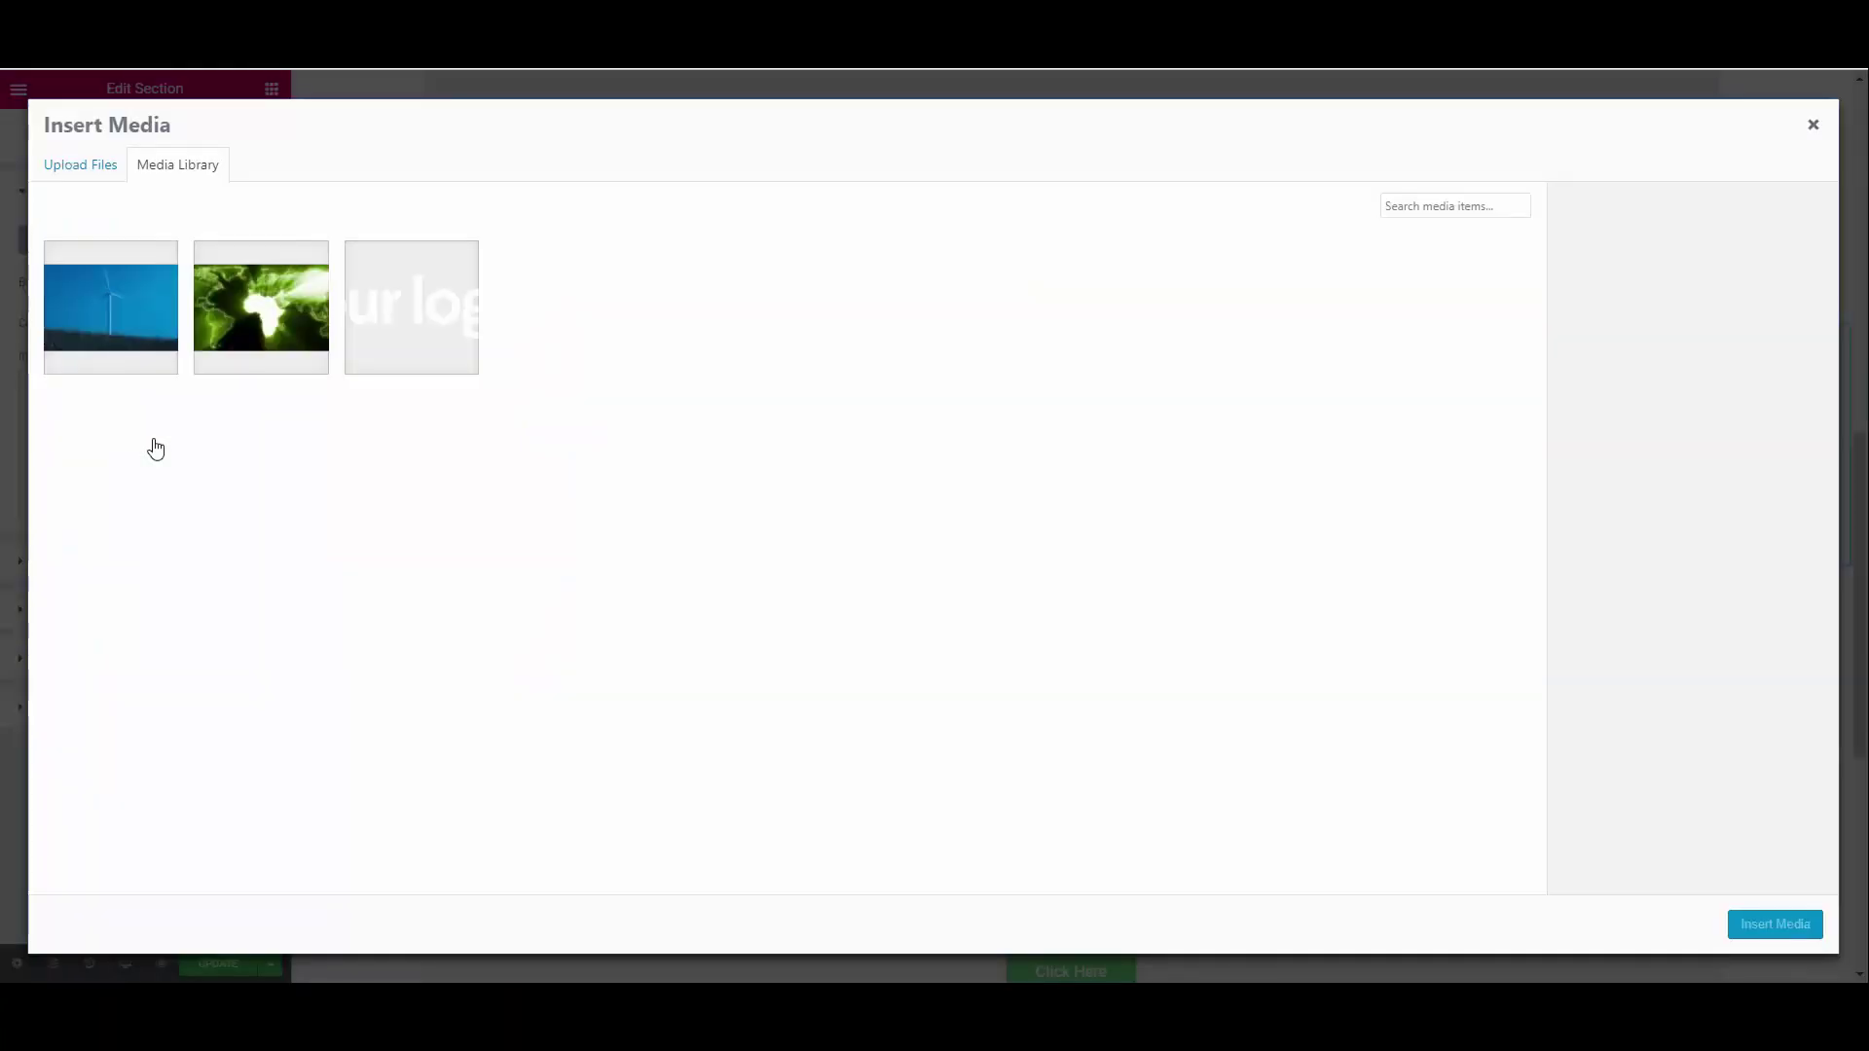
click(125, 309)
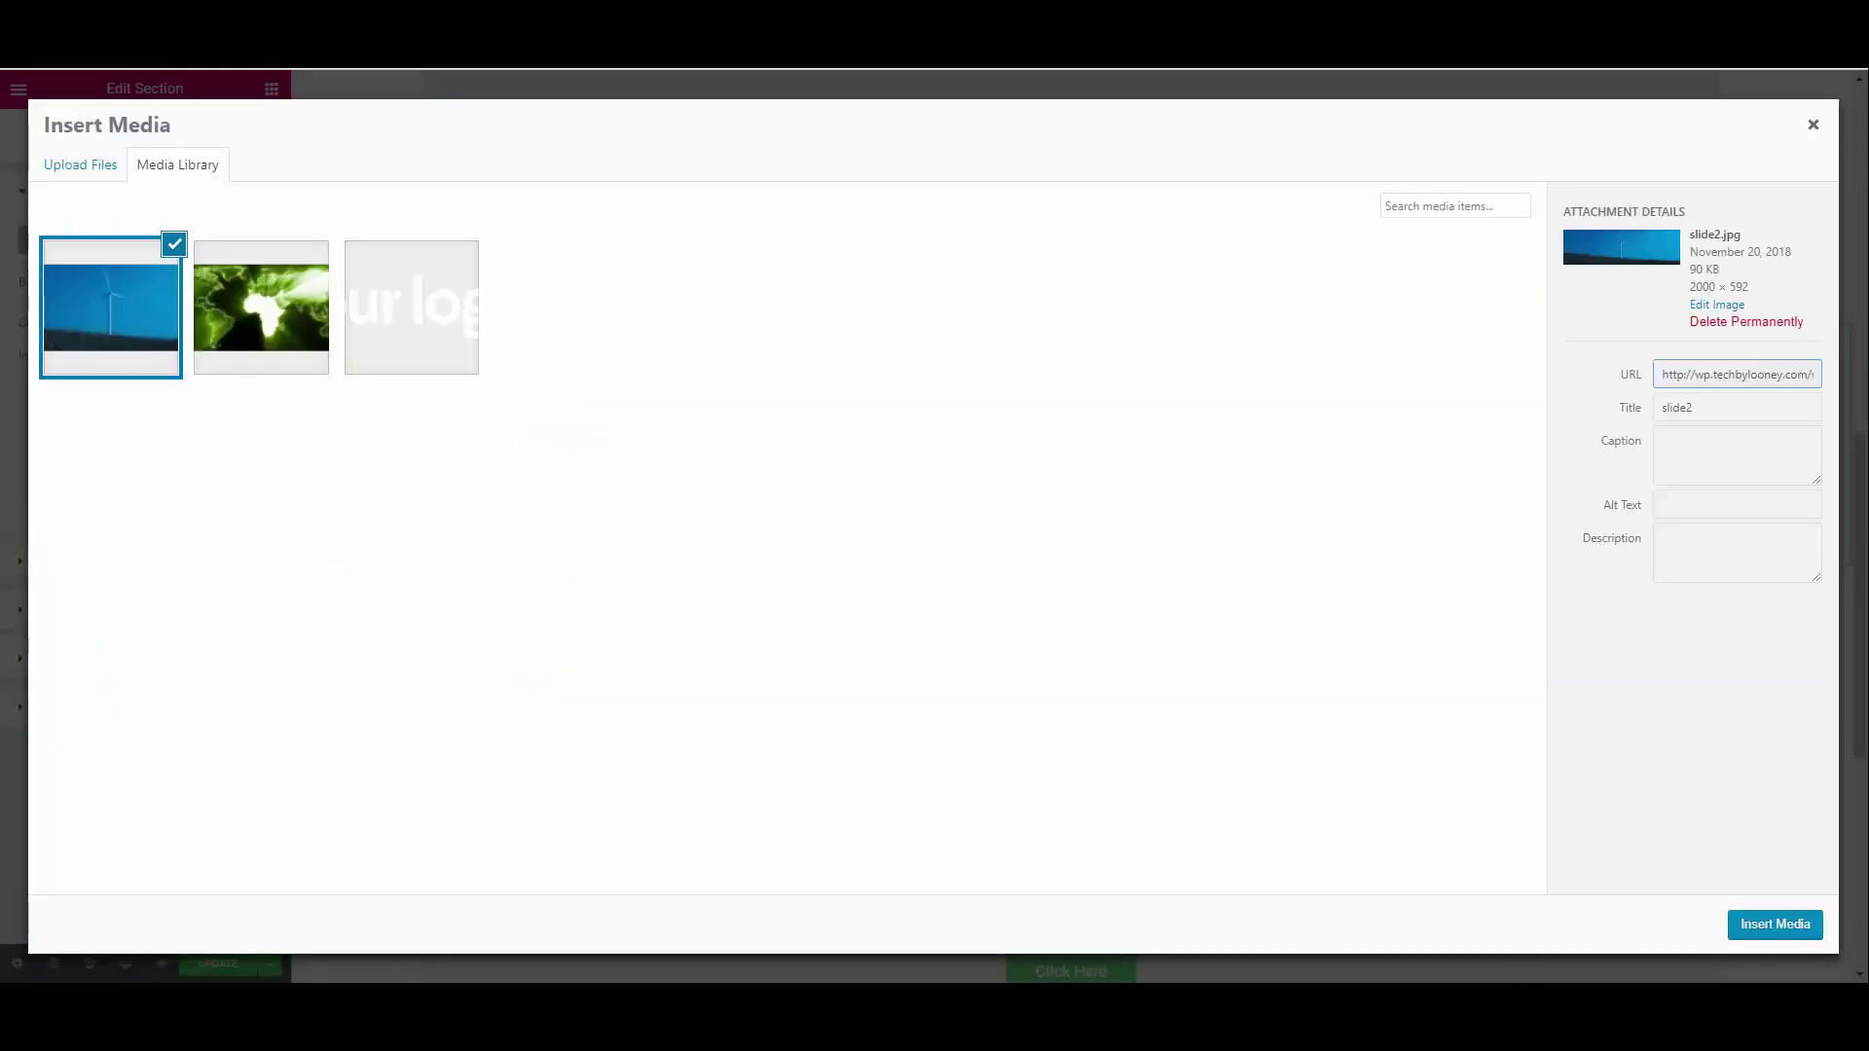
click(1769, 926)
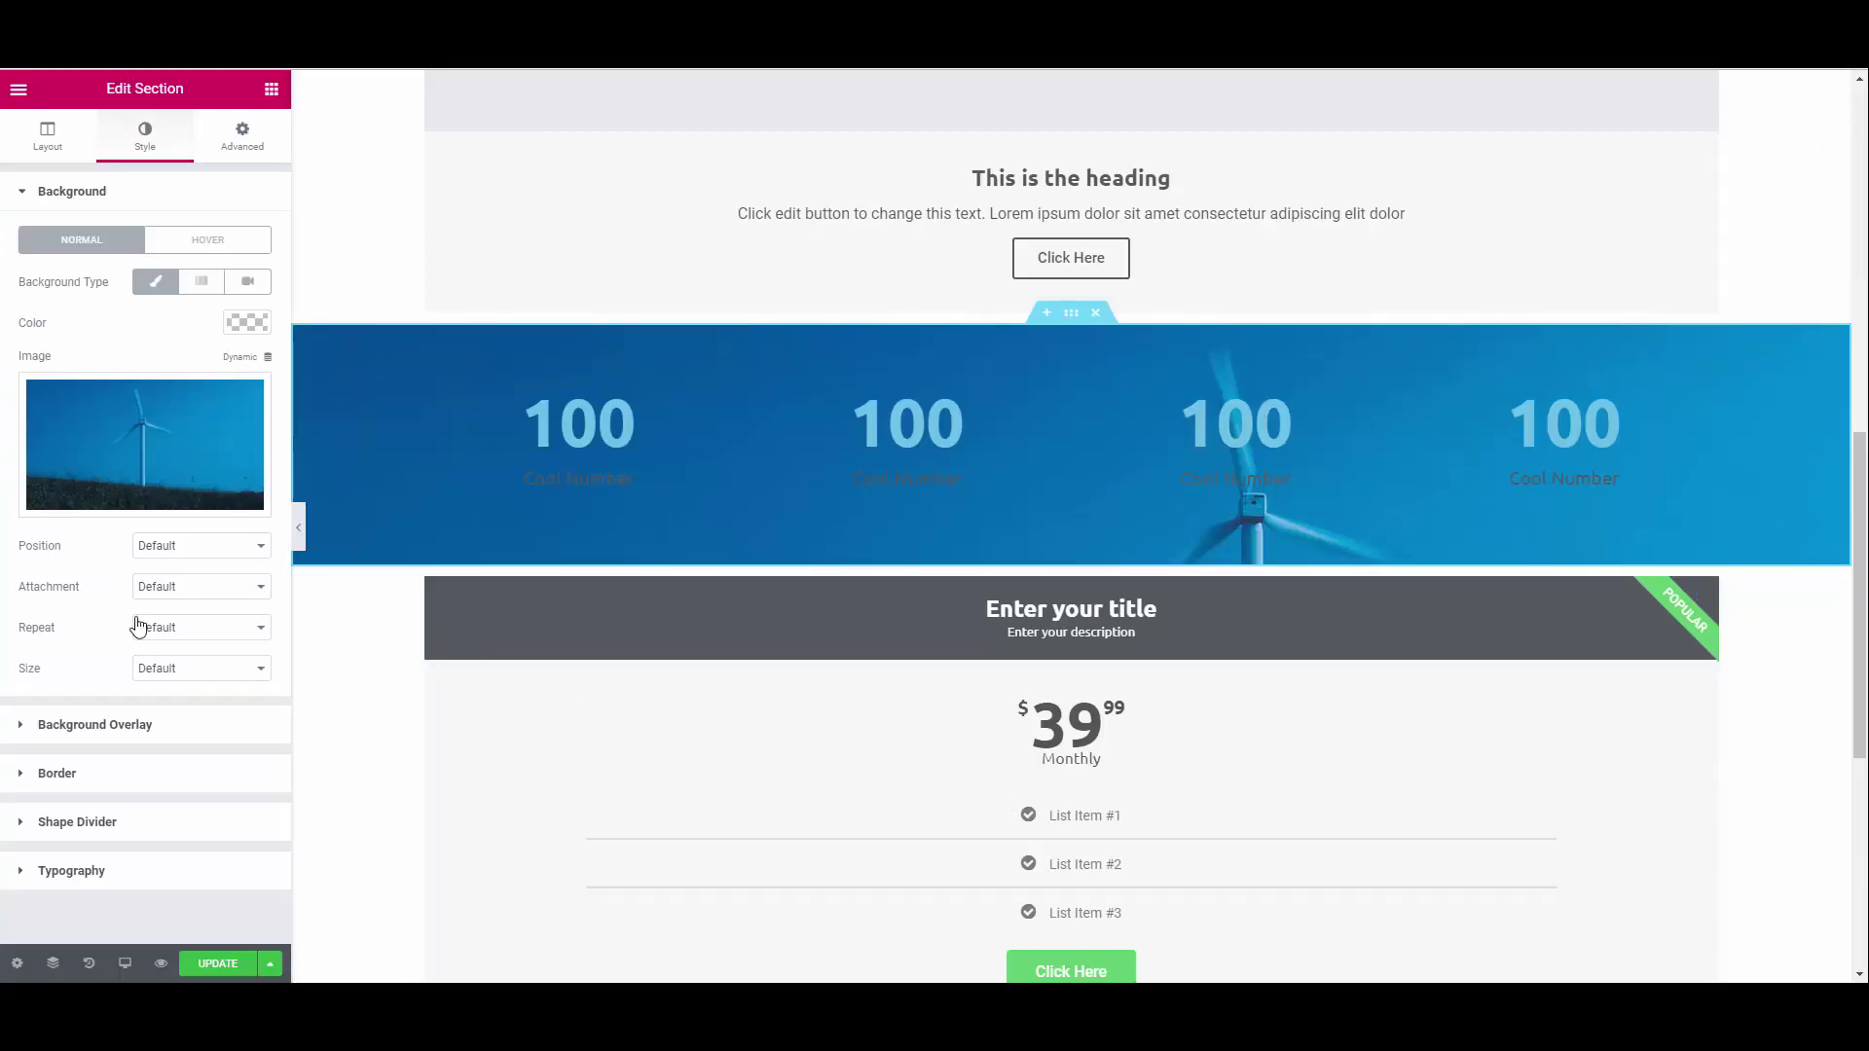
Set the counter section's background image attachment to Fixed and check how it behaves while the page scrolls.
click(167, 587)
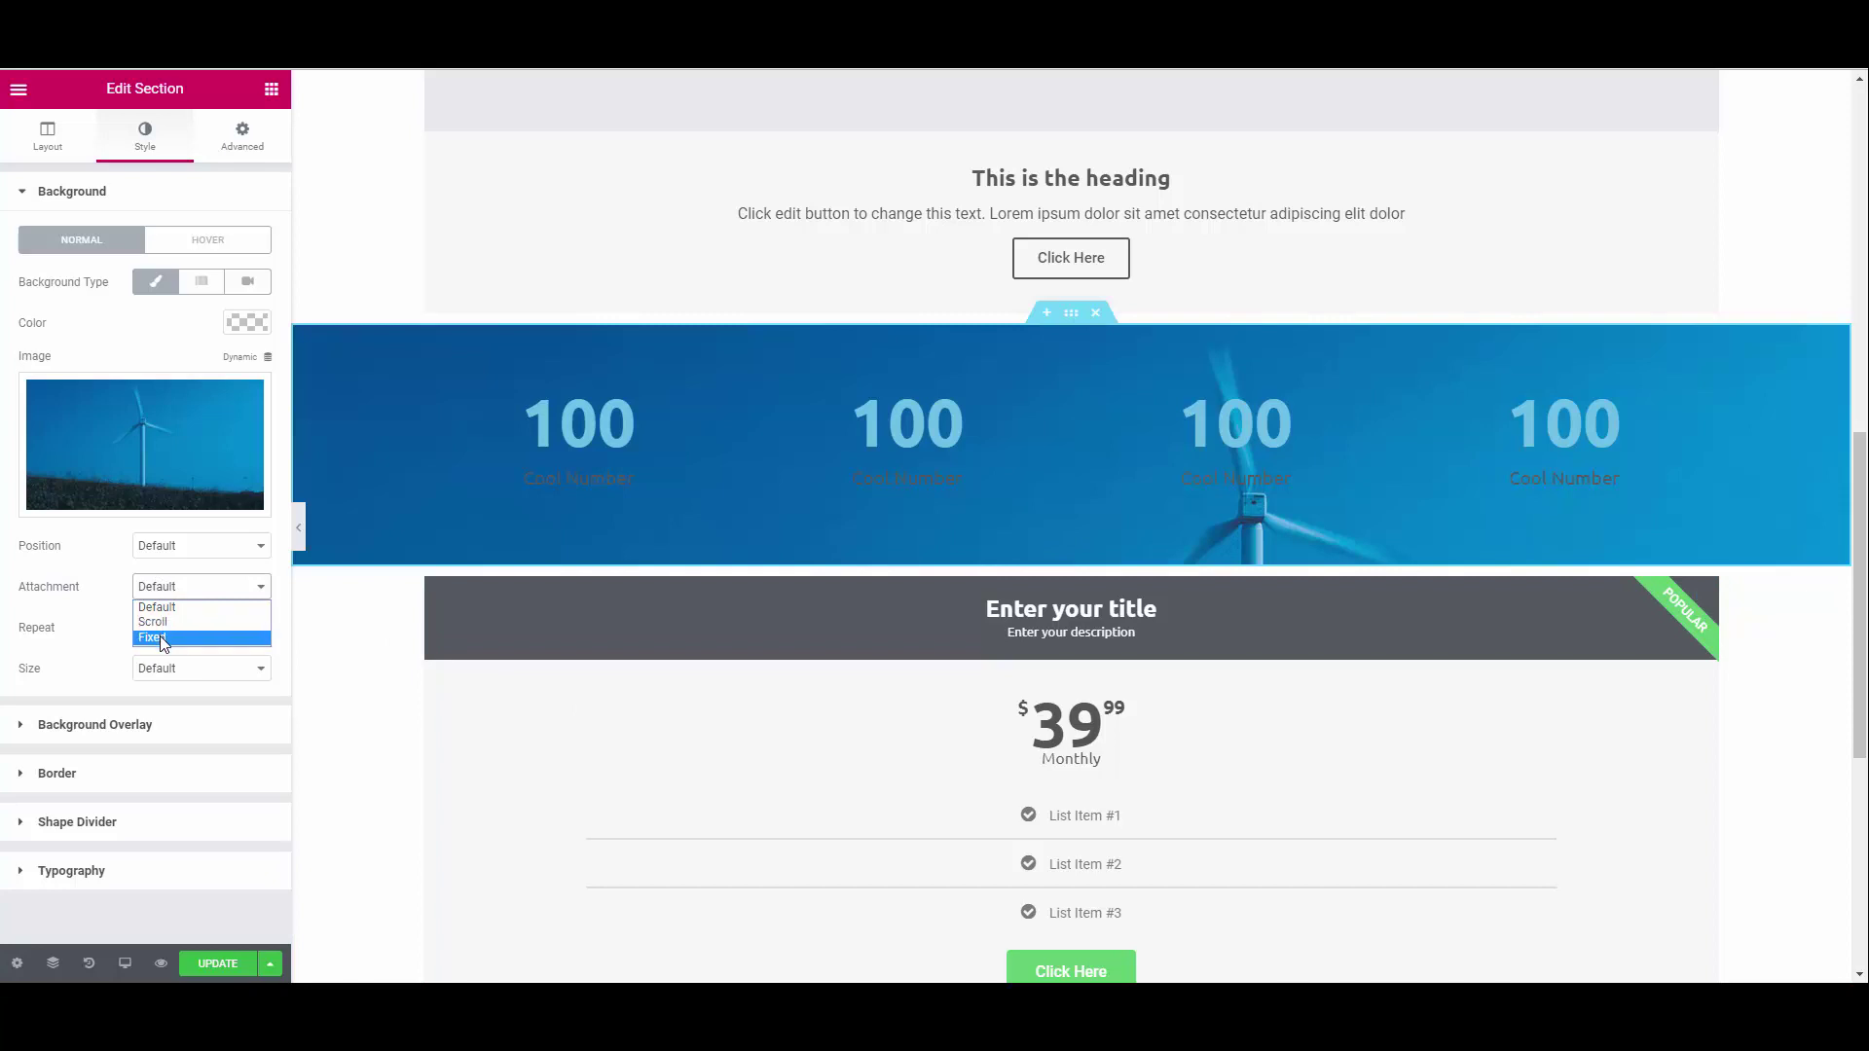
click(160, 637)
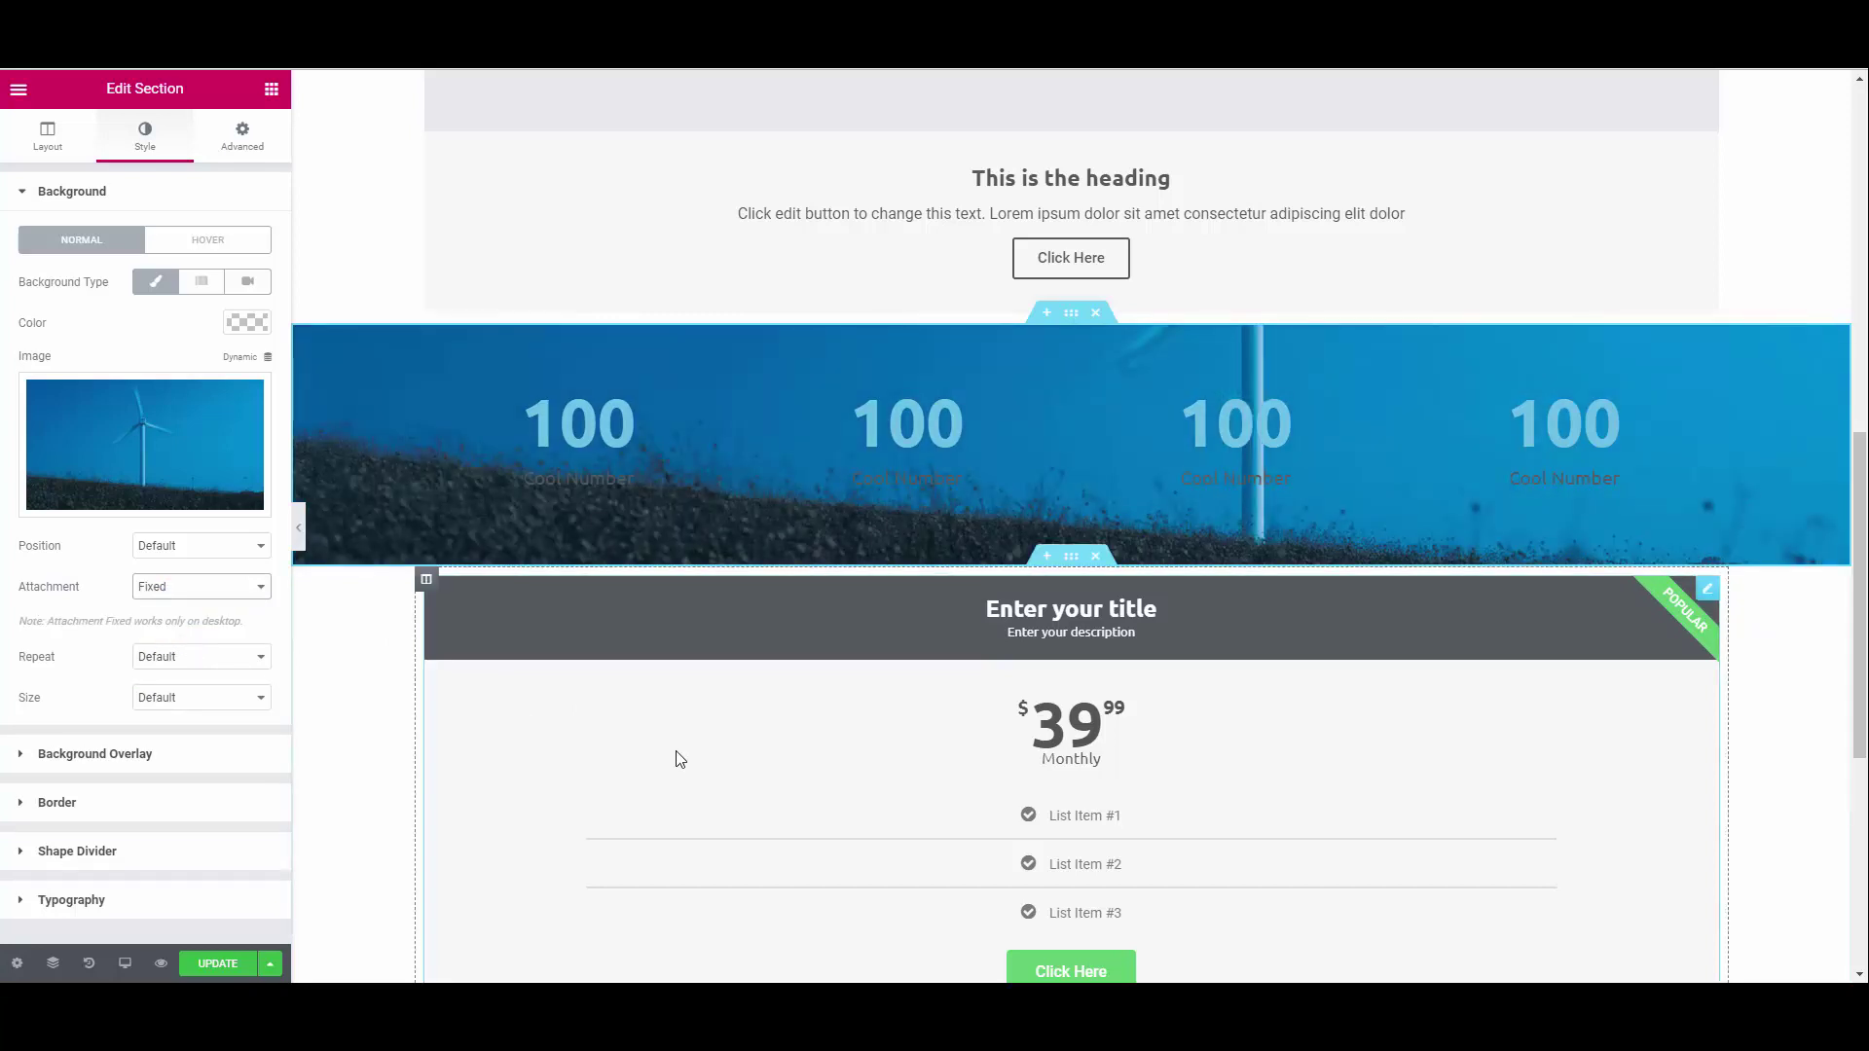
scroll(692, 754, up, 3)
scroll(692, 755, down, 3)
scroll(697, 759, down, 1)
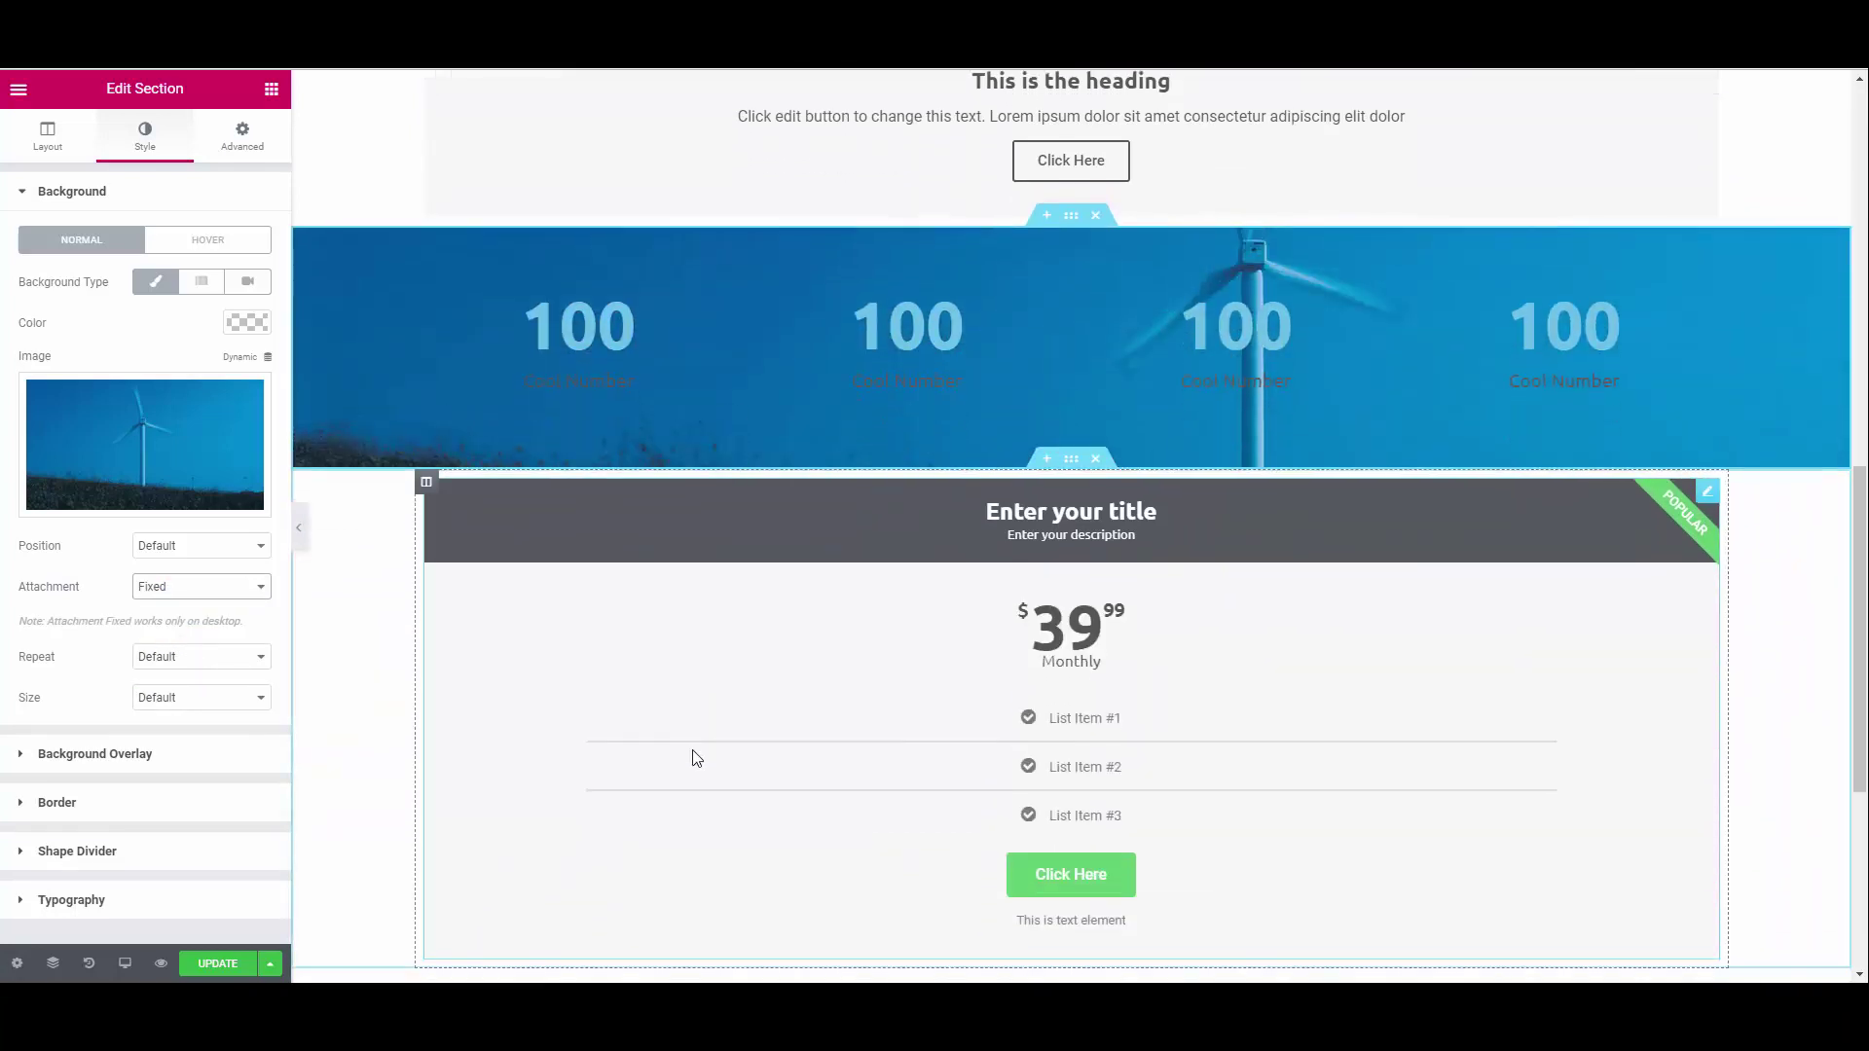
scroll(697, 759, up, 1)
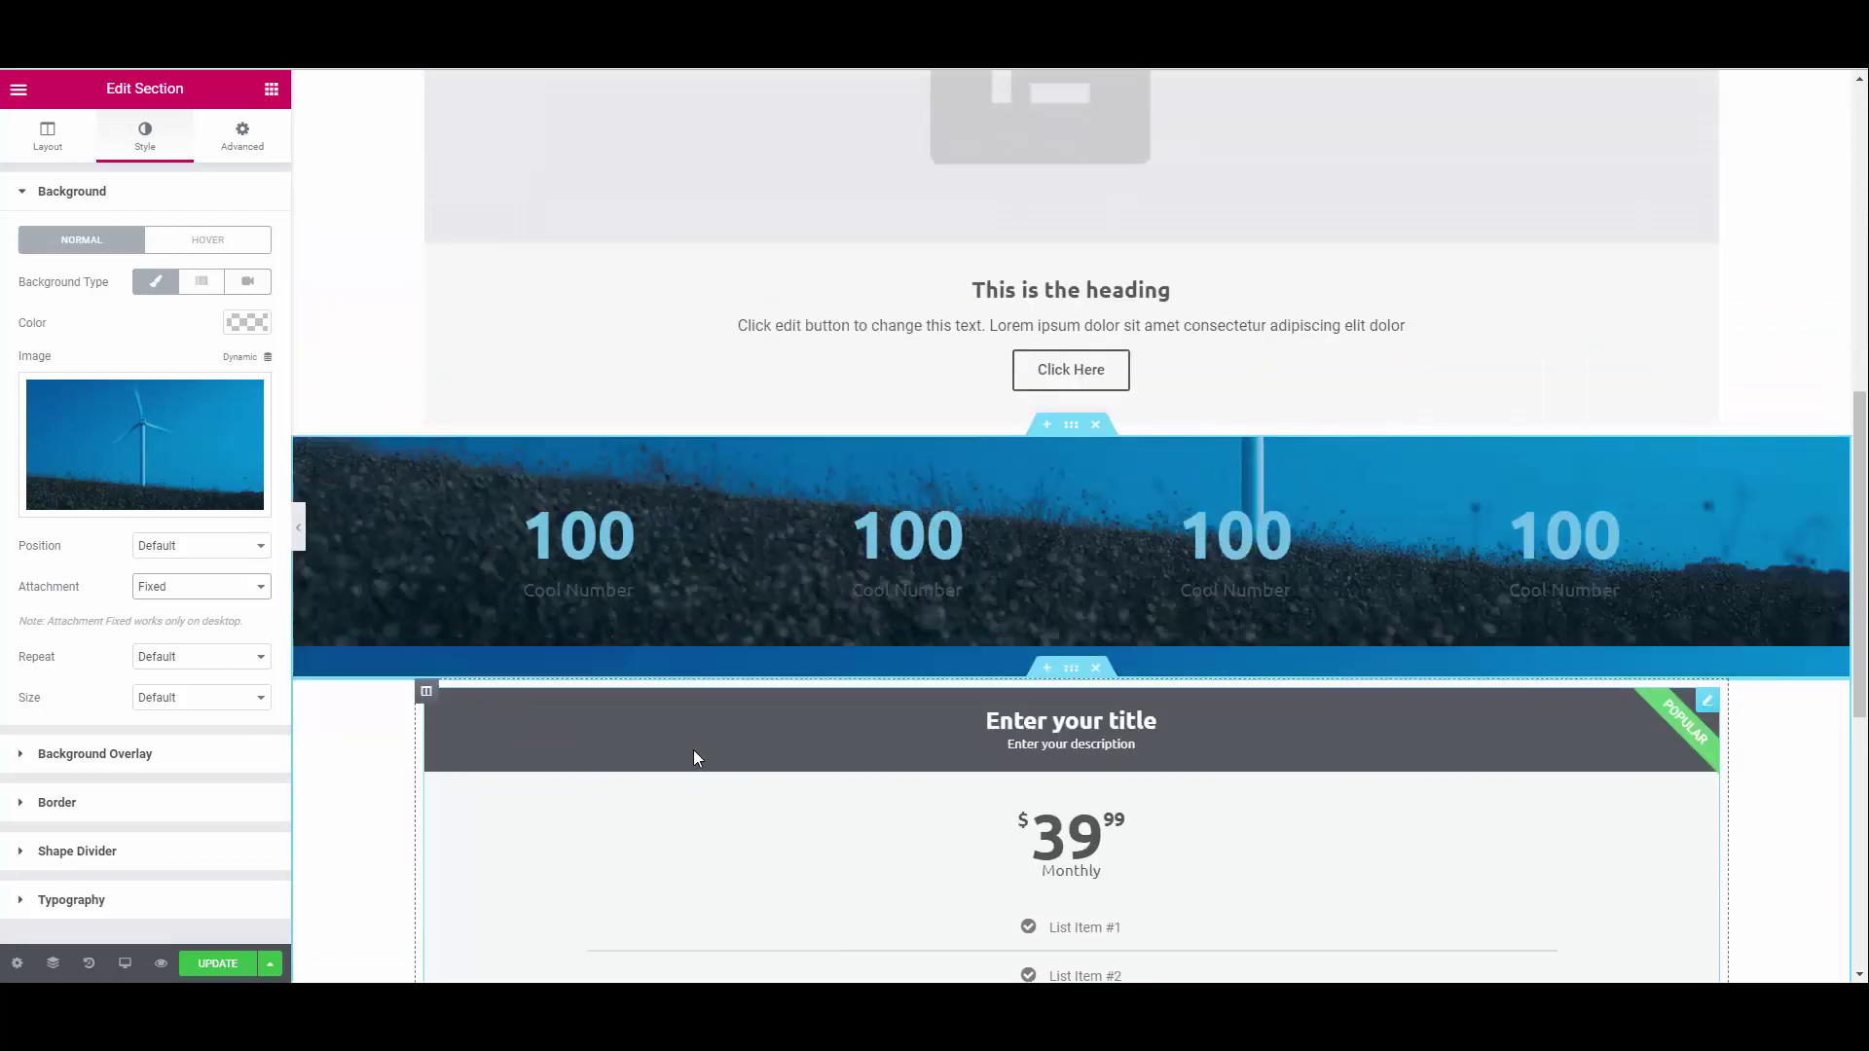
scroll(697, 756, down, 2)
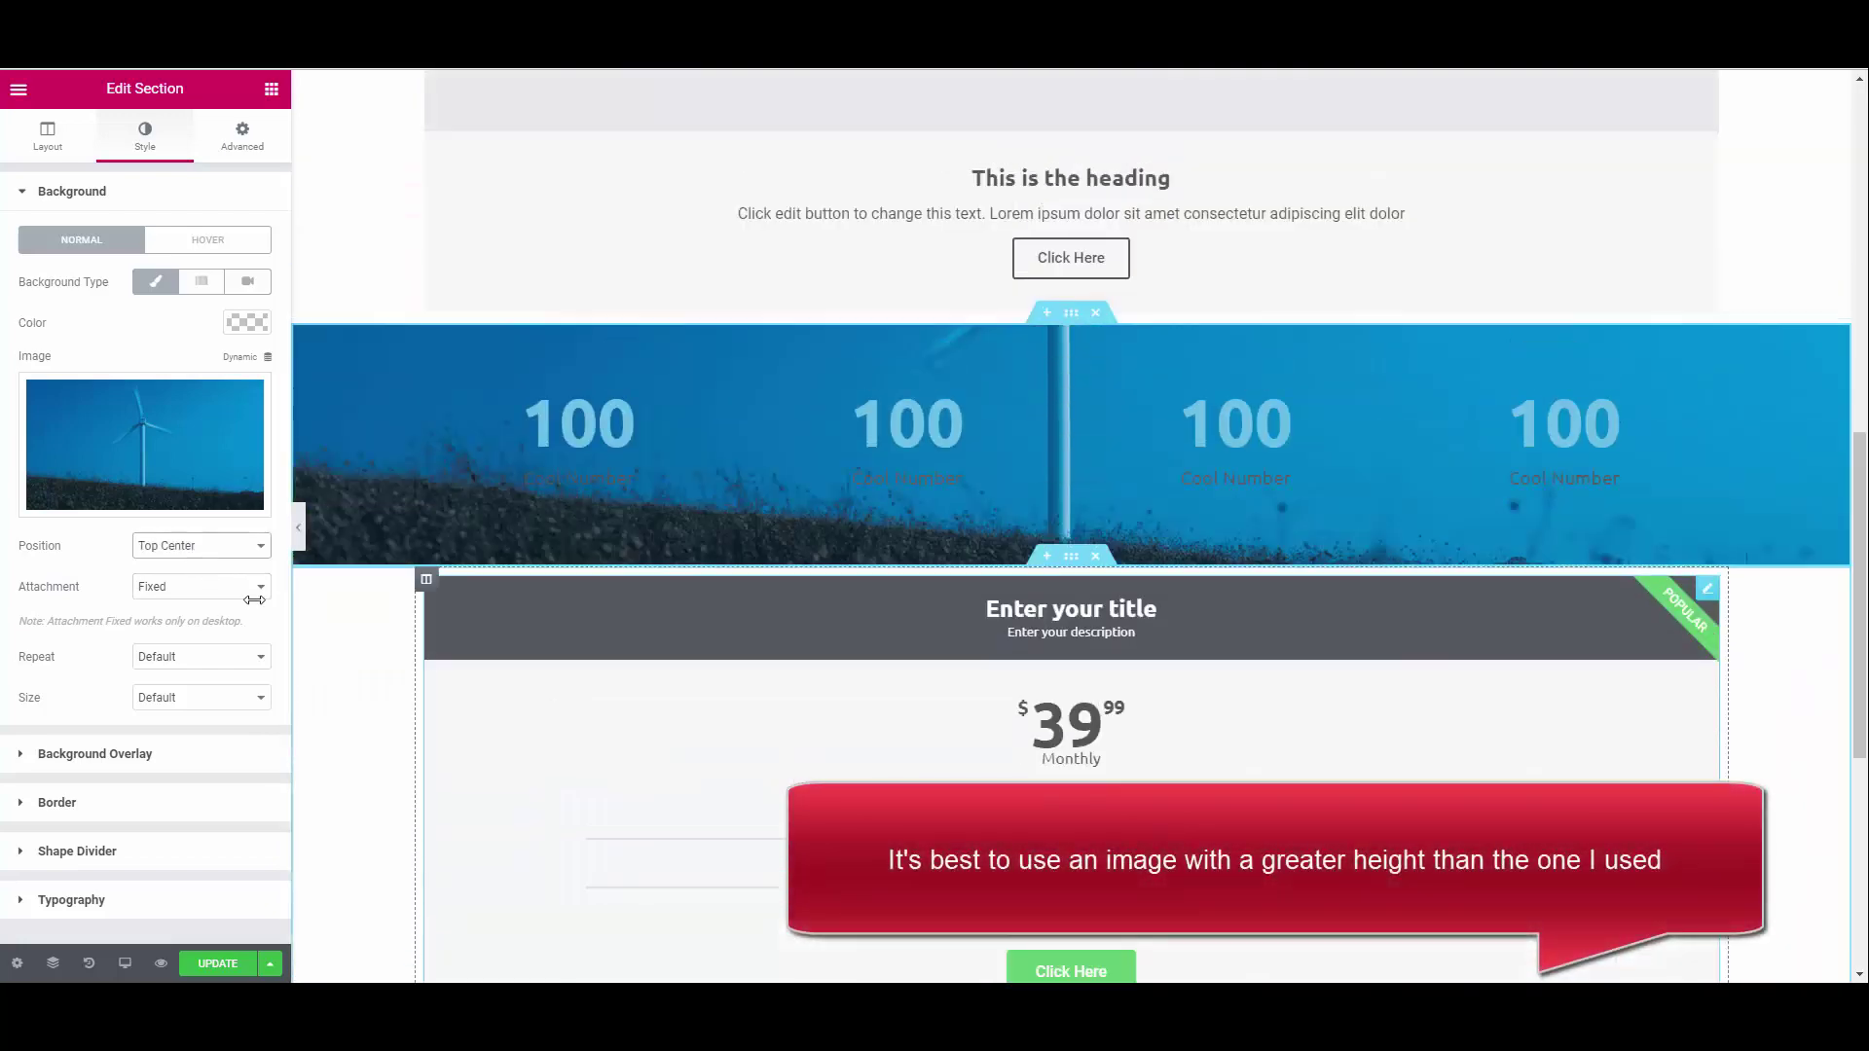
Set the counter section's background image position to Center Center and check the scrolling effect.
click(195, 547)
click(178, 643)
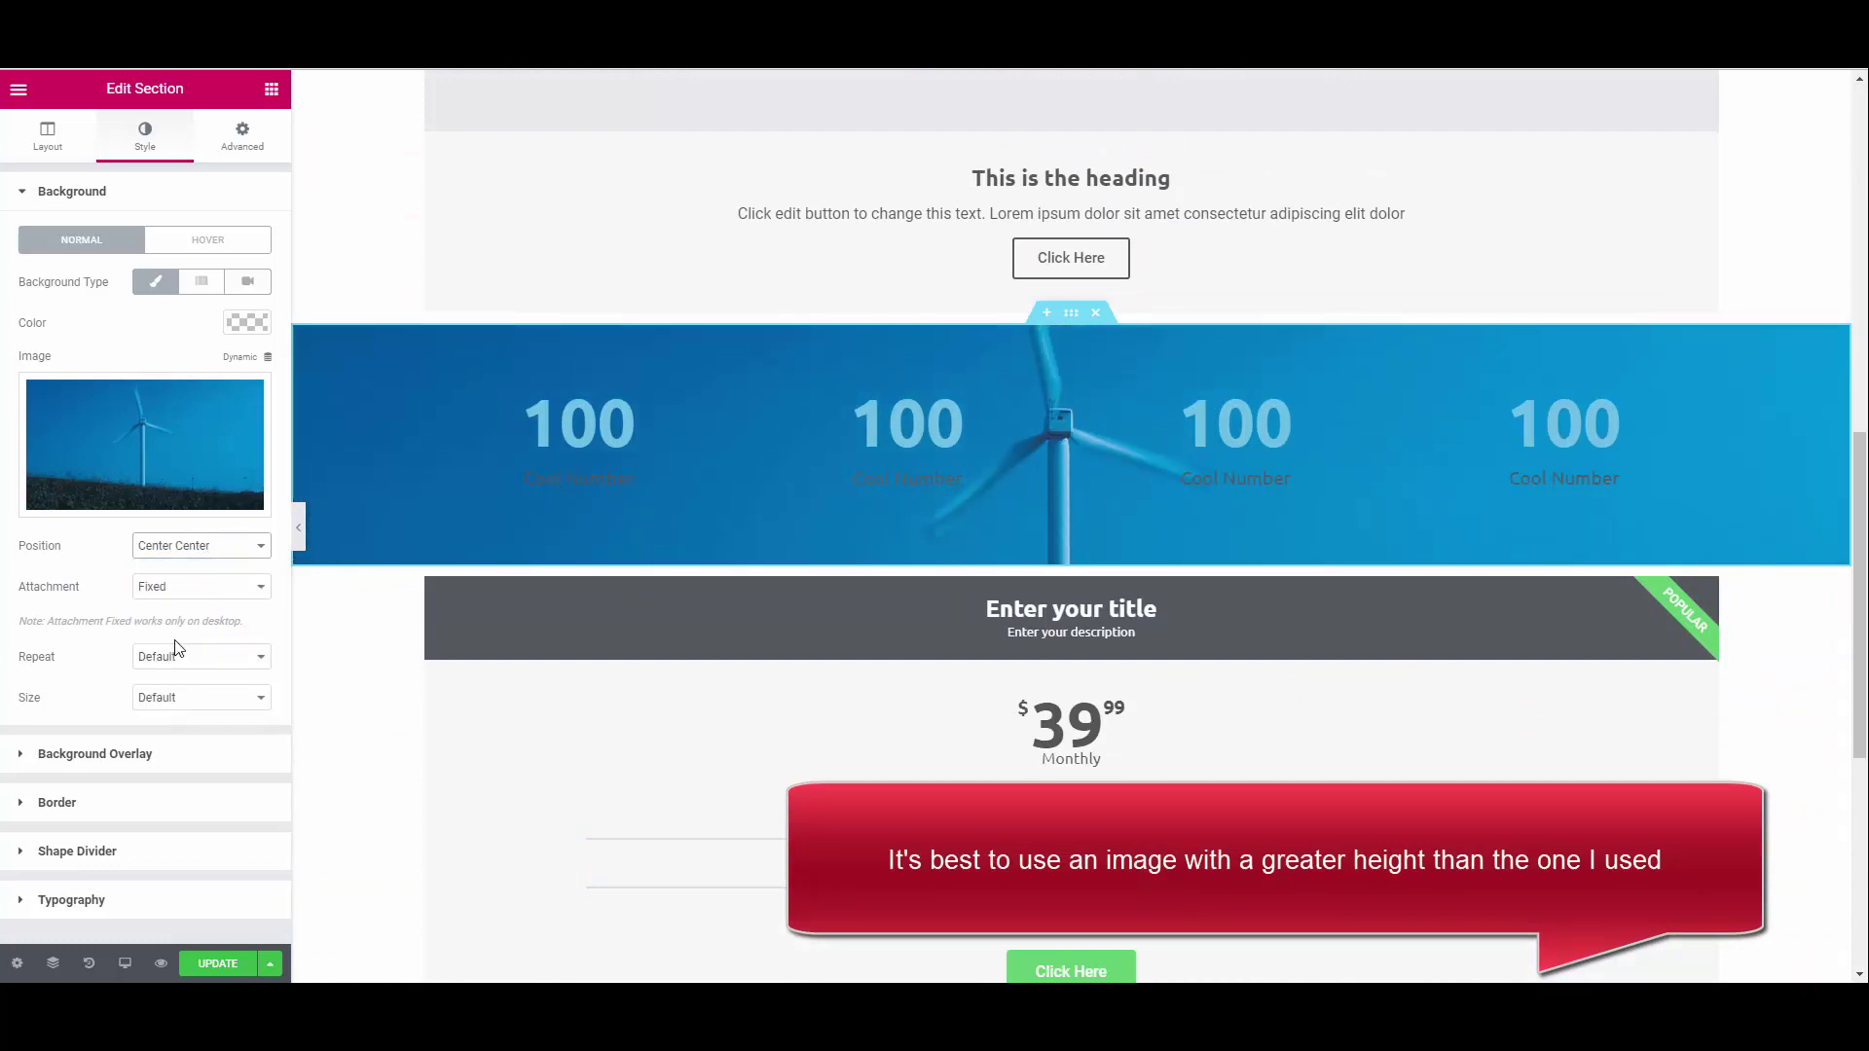
scroll(627, 697, up, 2)
scroll(627, 697, down, 3)
scroll(627, 697, up, 4)
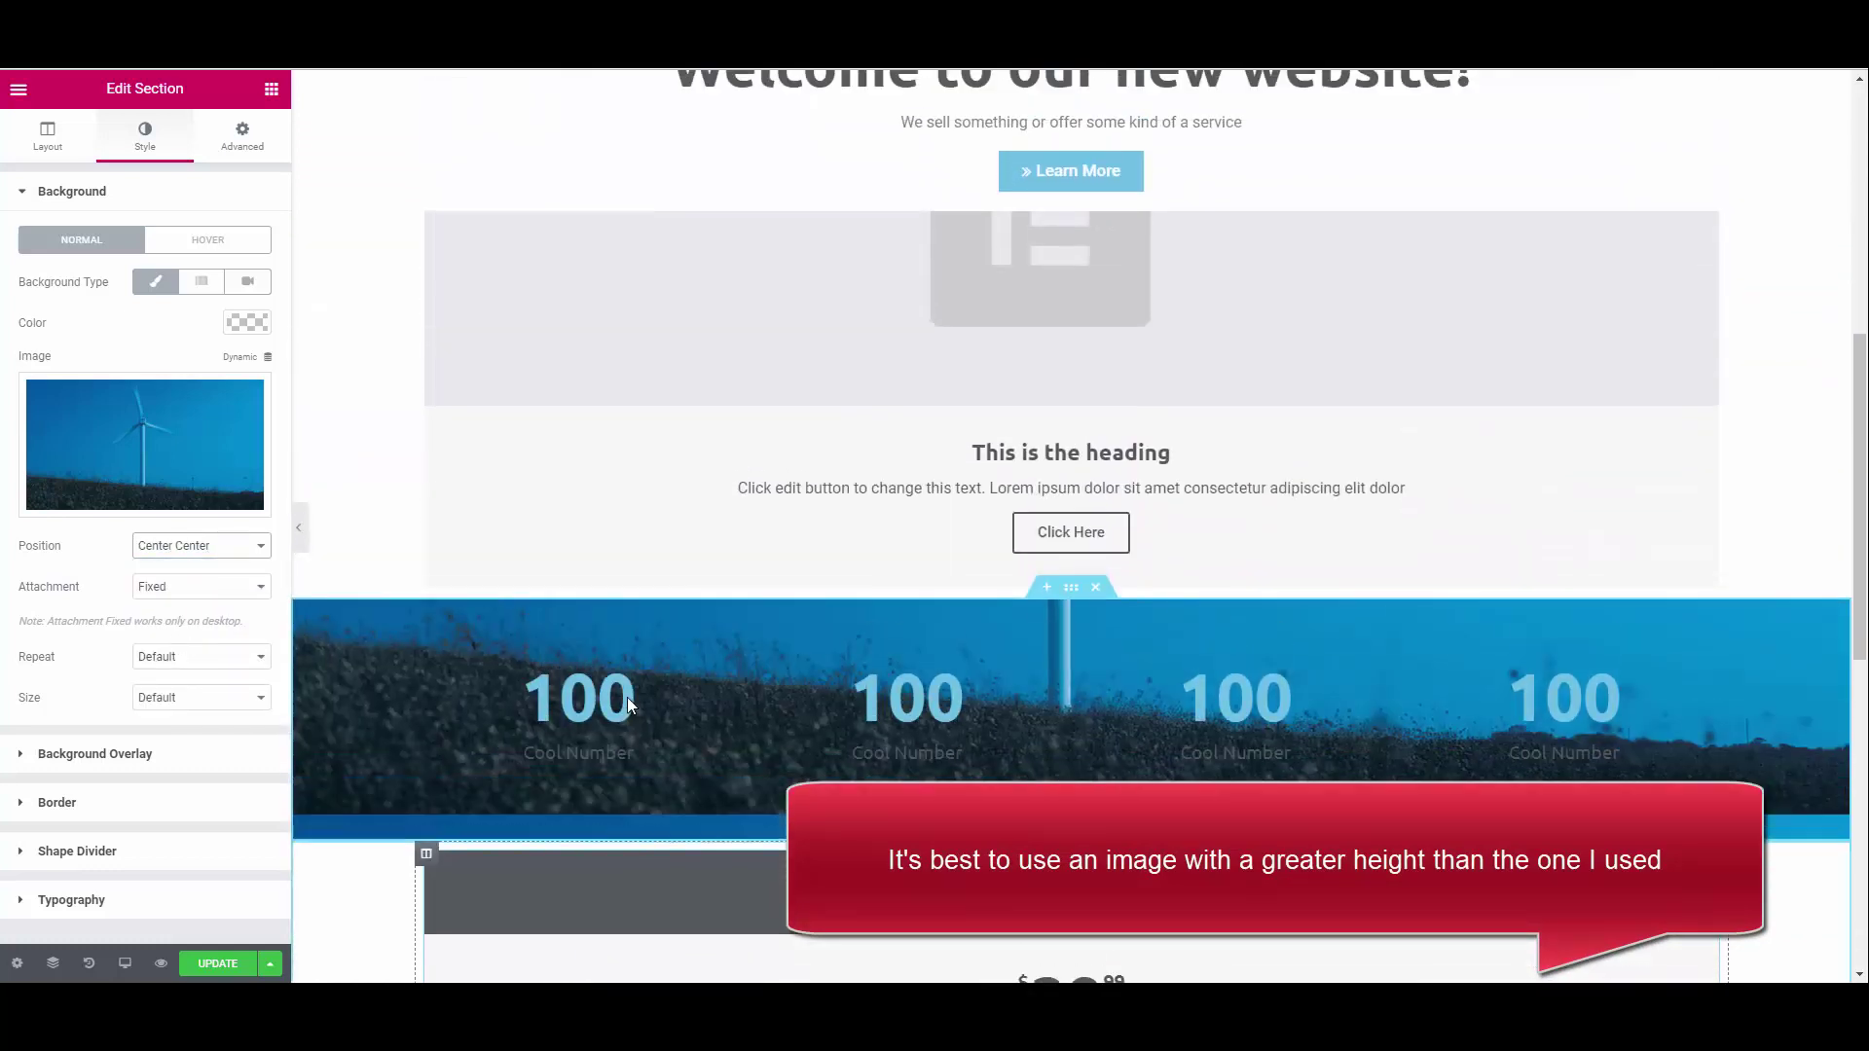
scroll(627, 697, down, 3)
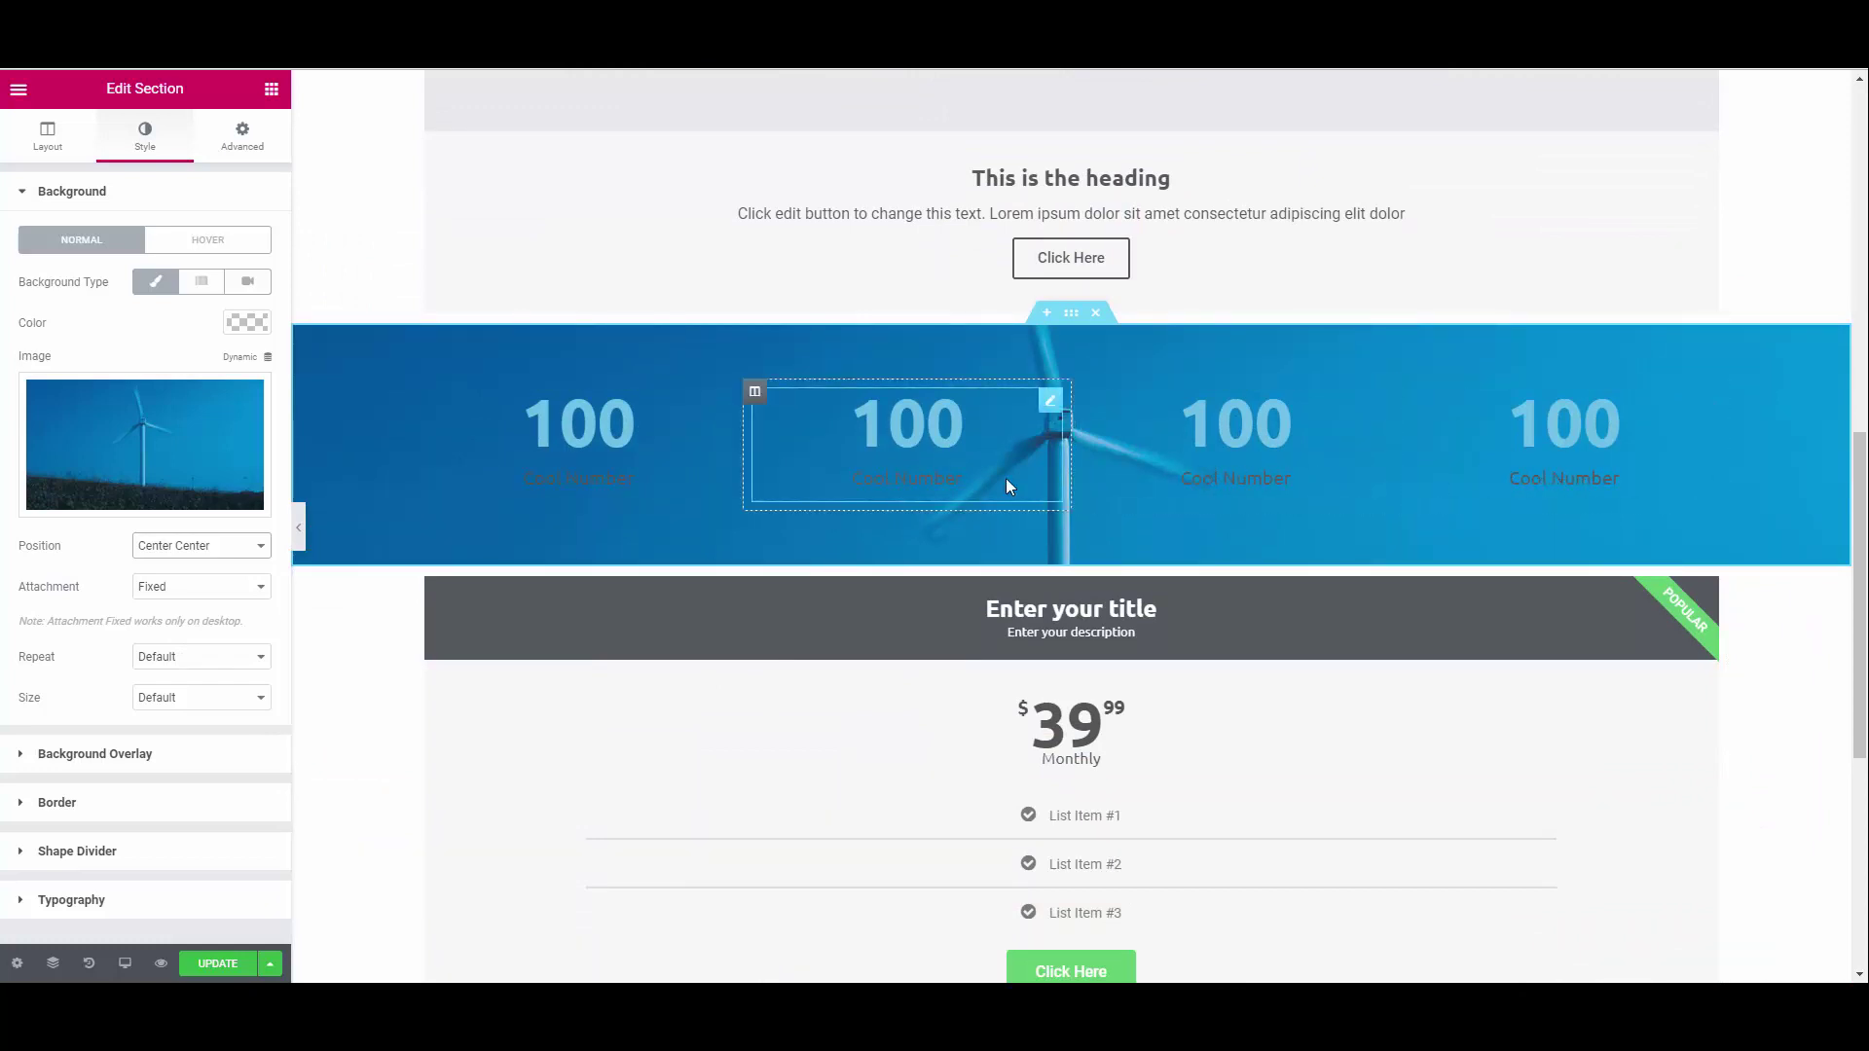
Give the counter section a classic background overlay in white, reduce the colour's transparency level to about half, and check the result.
click(107, 758)
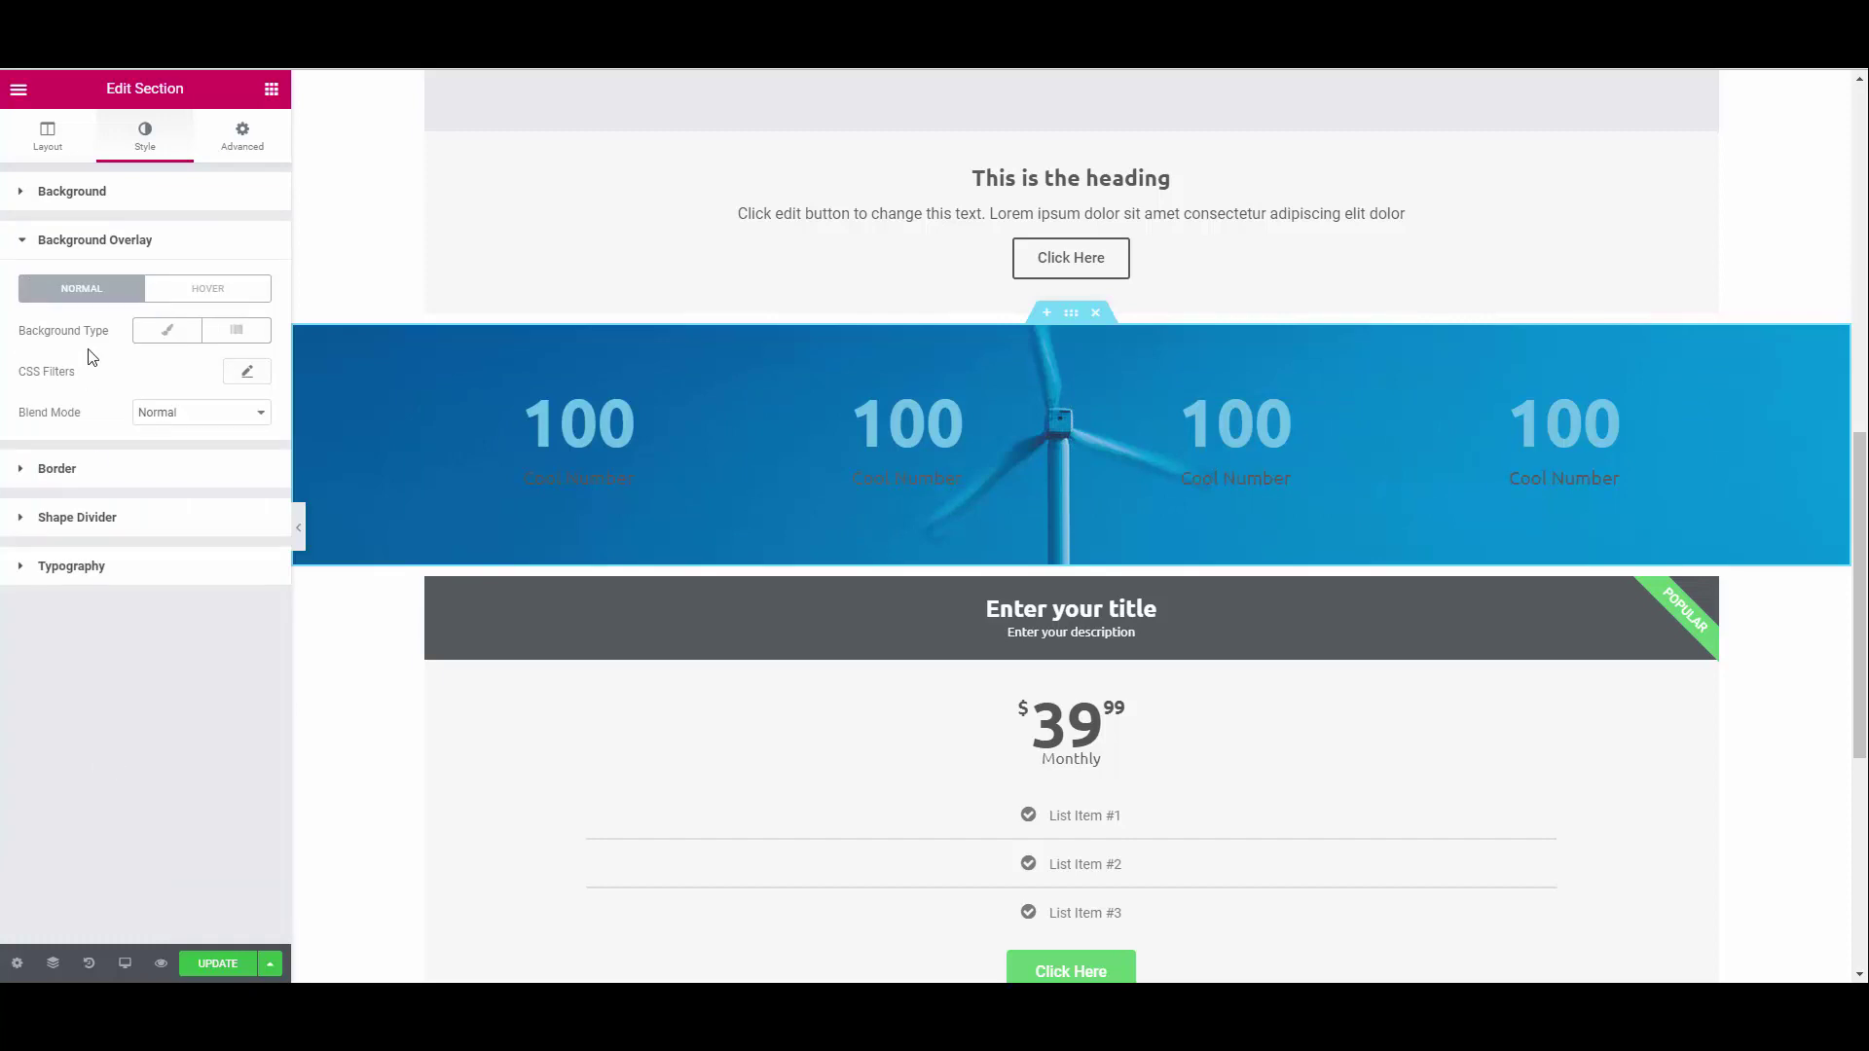
click(169, 334)
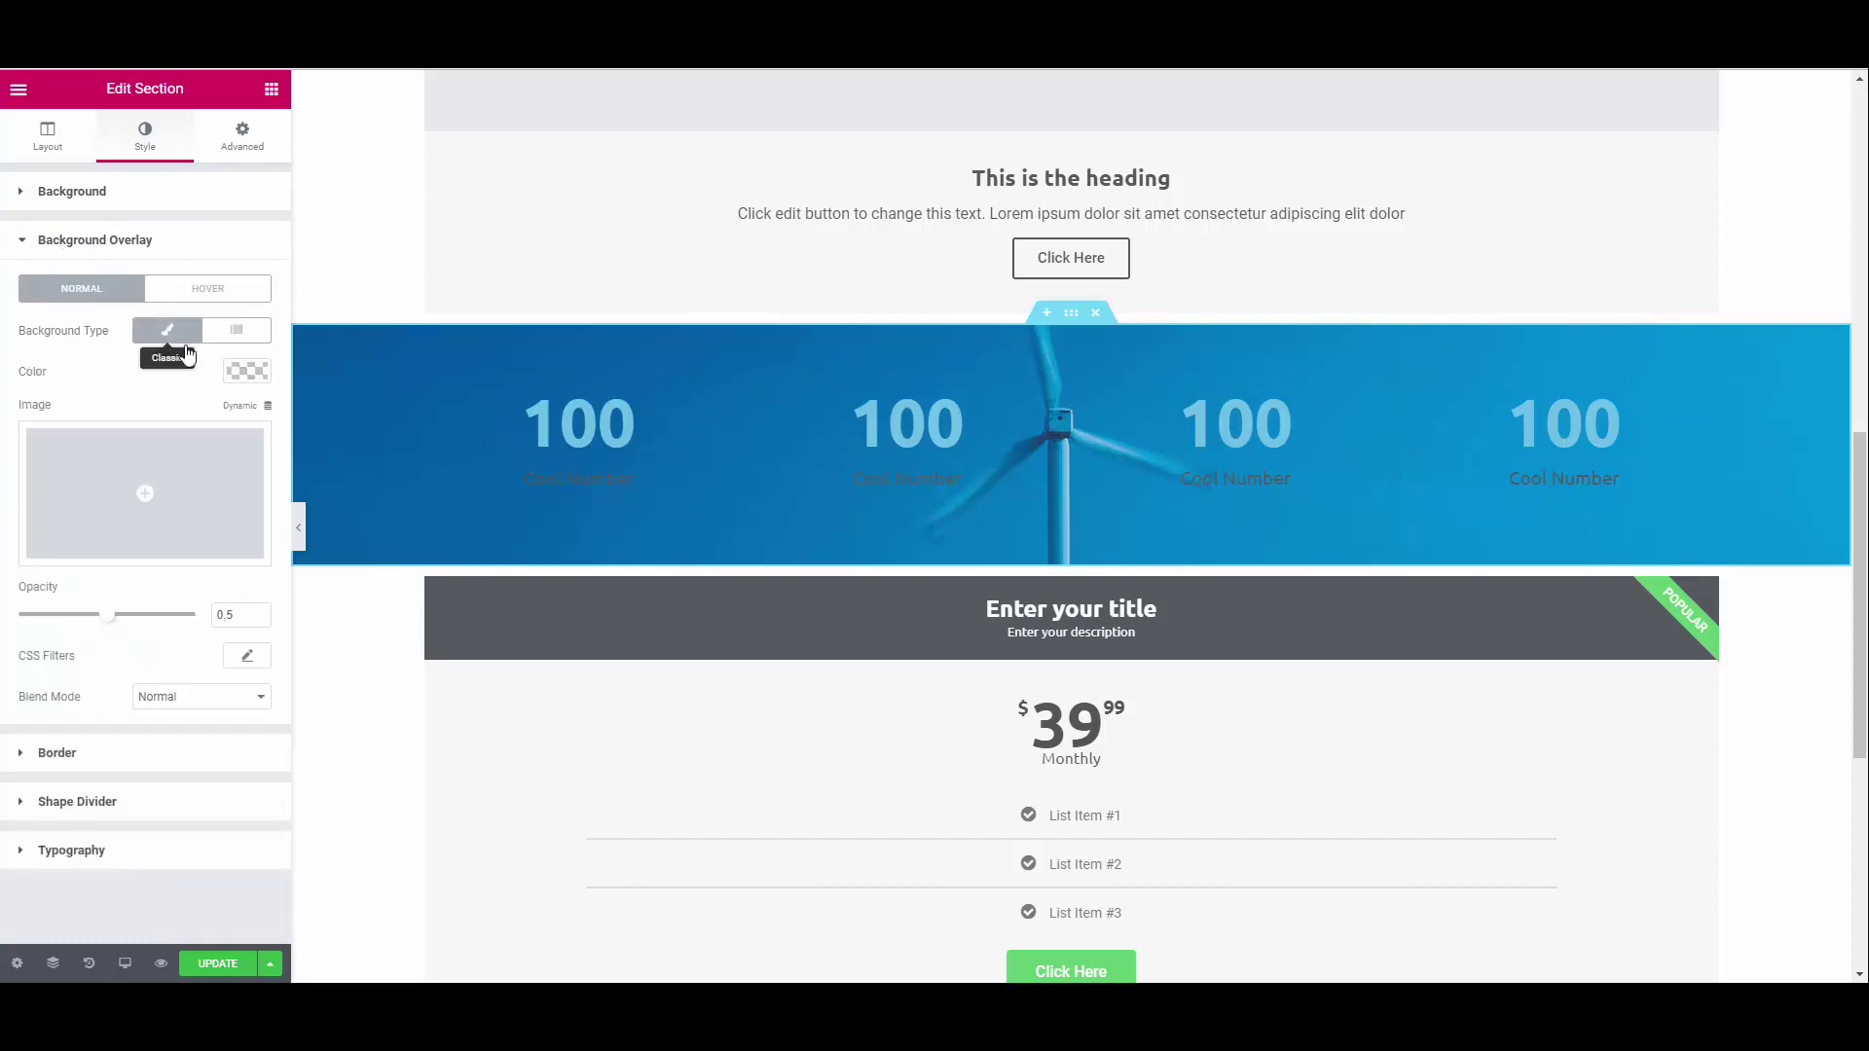
click(249, 373)
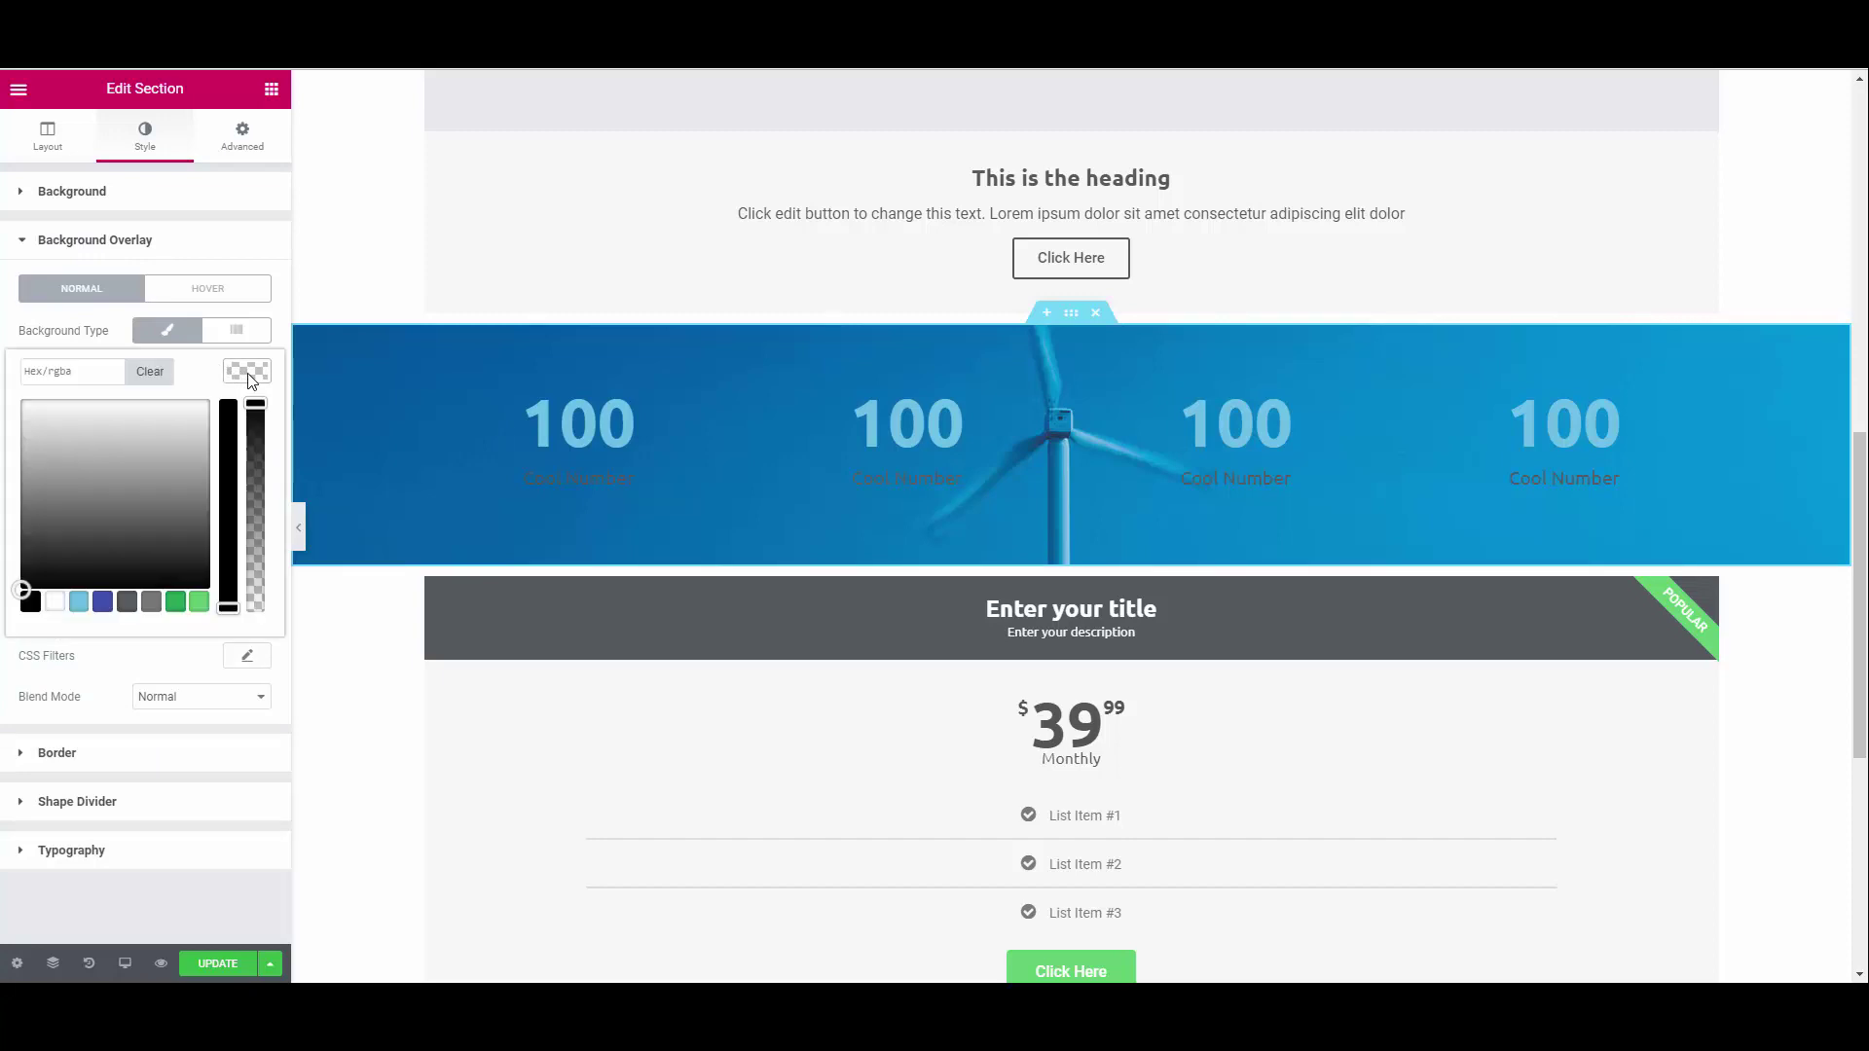
click(56, 604)
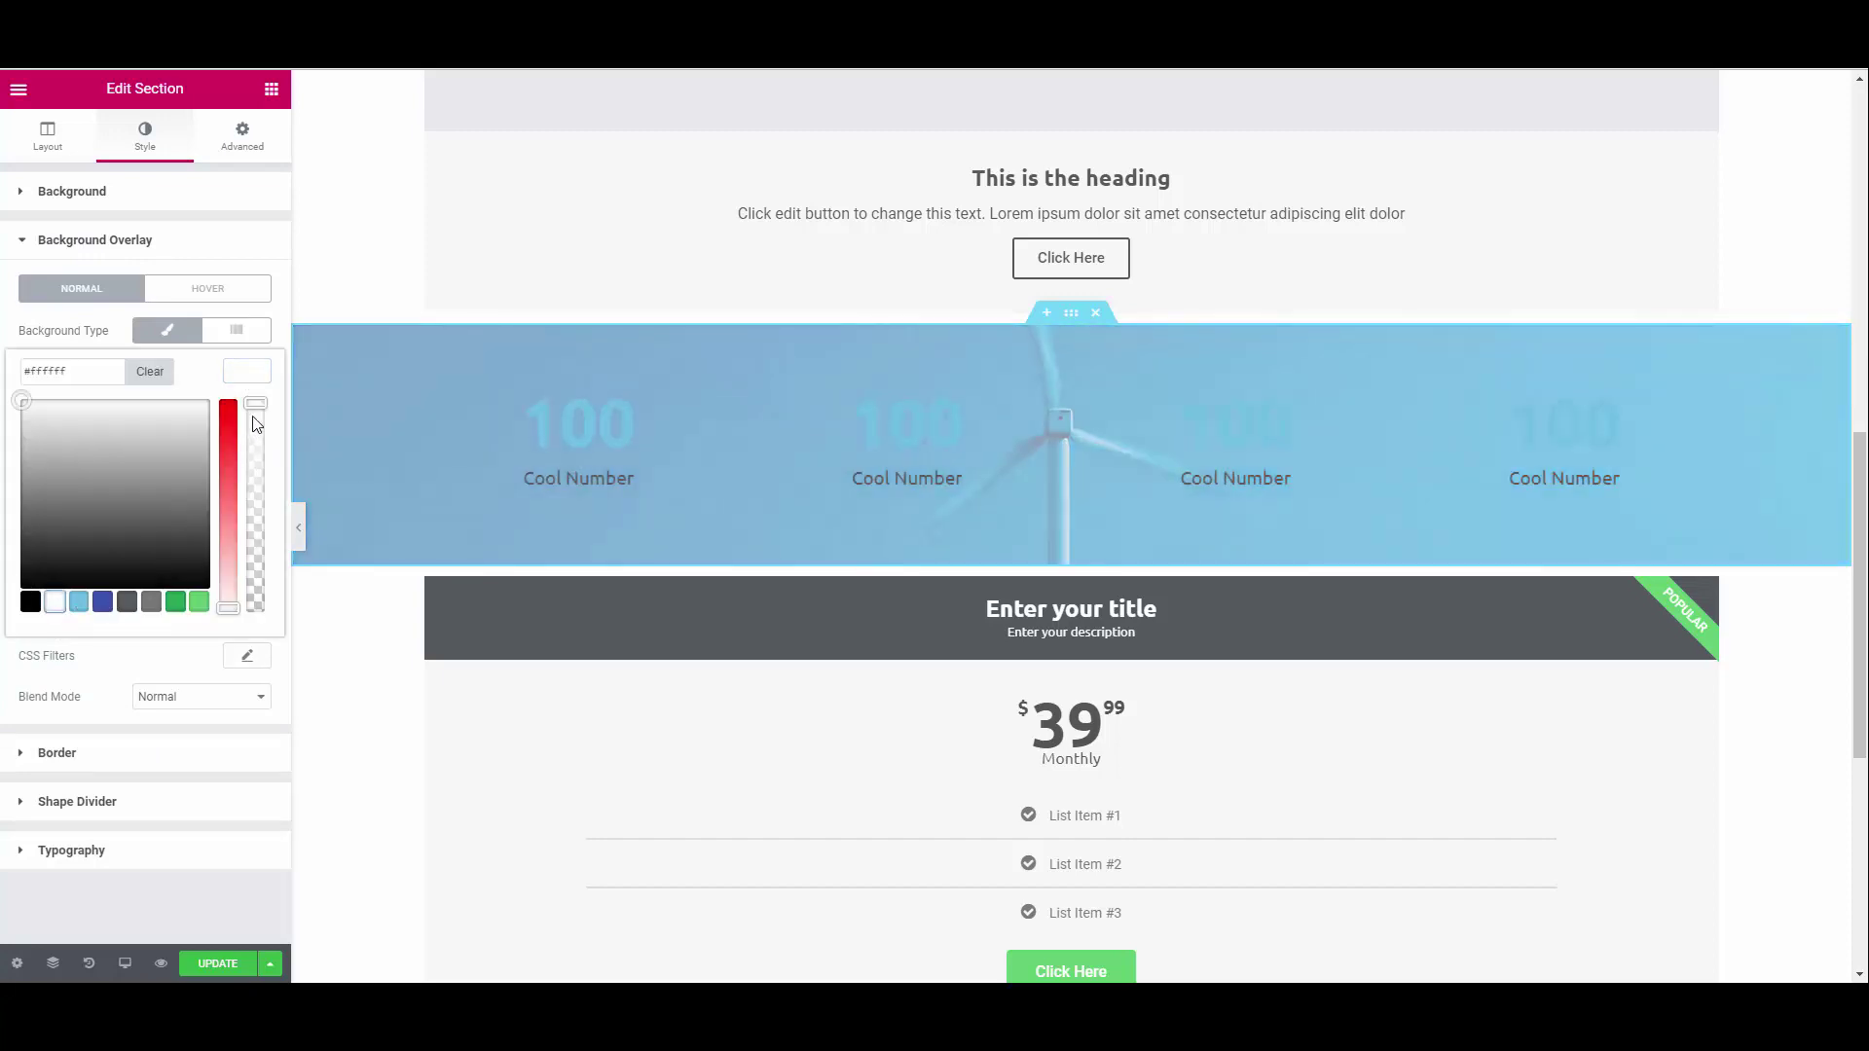
drag(257, 402, 258, 514)
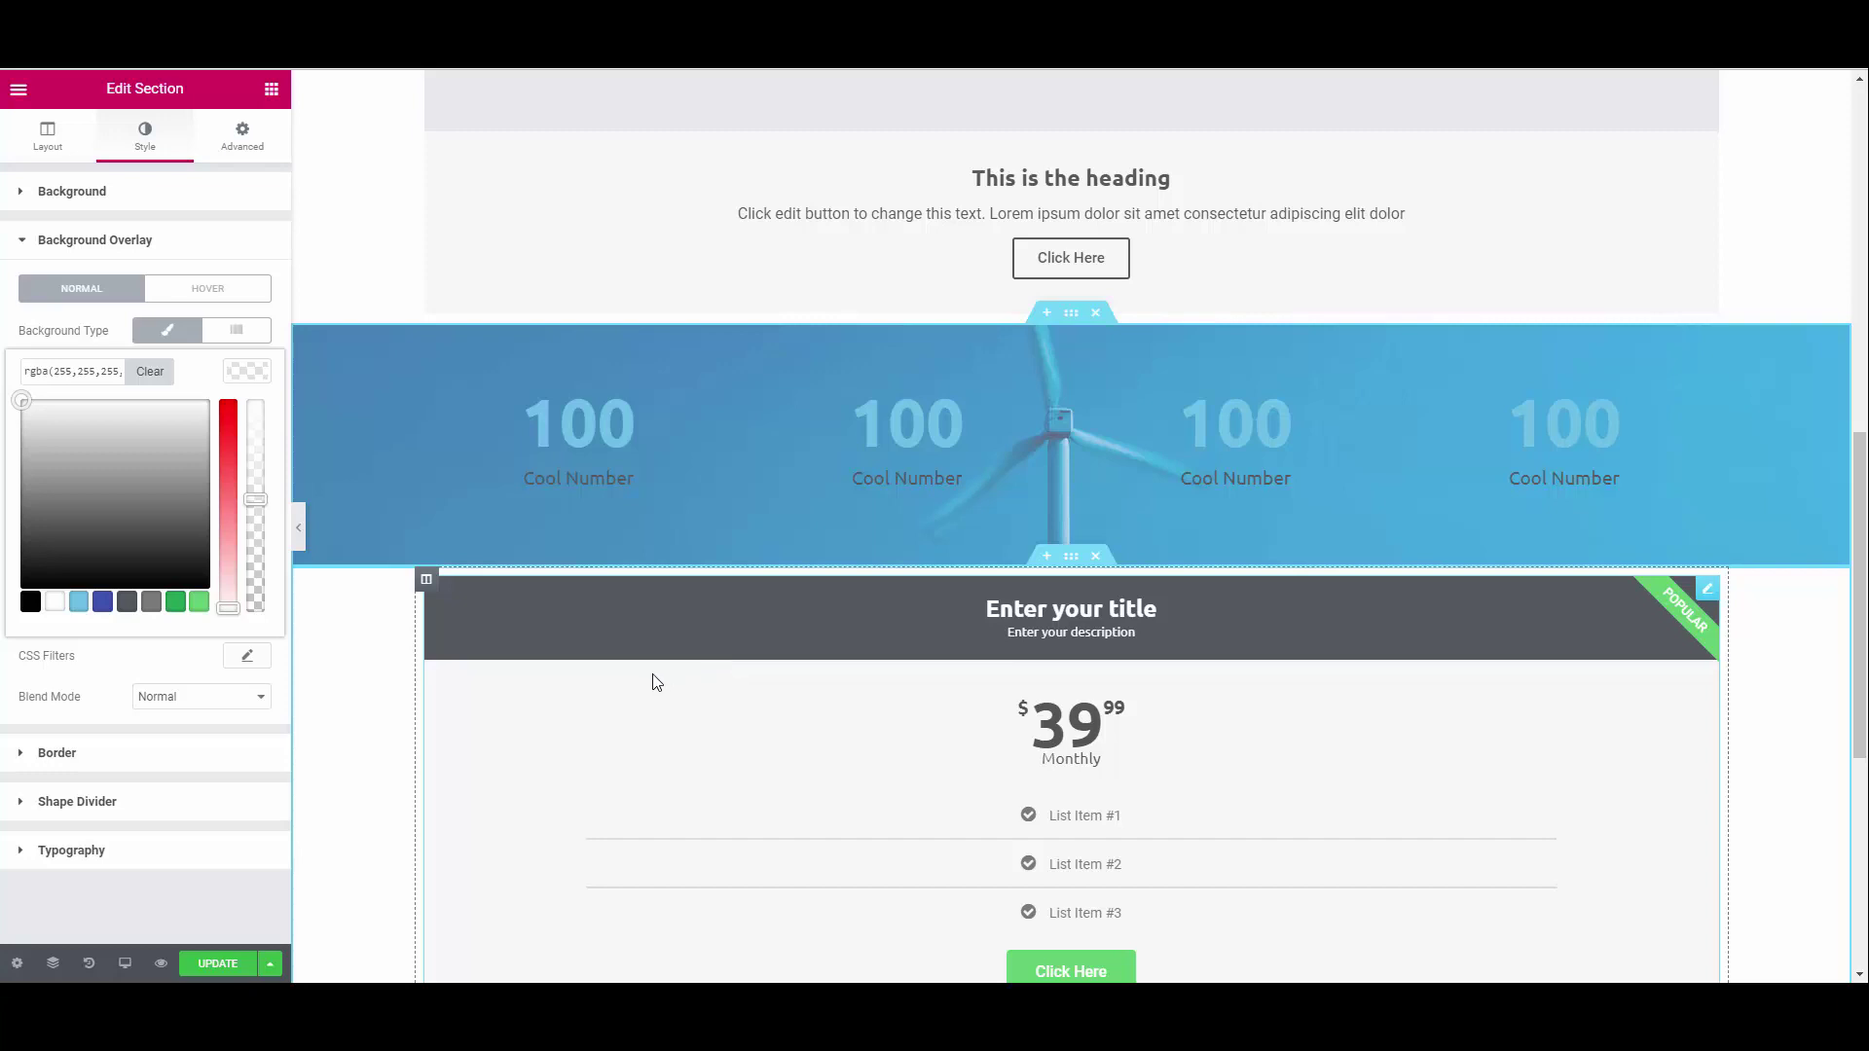
scroll(653, 684, up, 1)
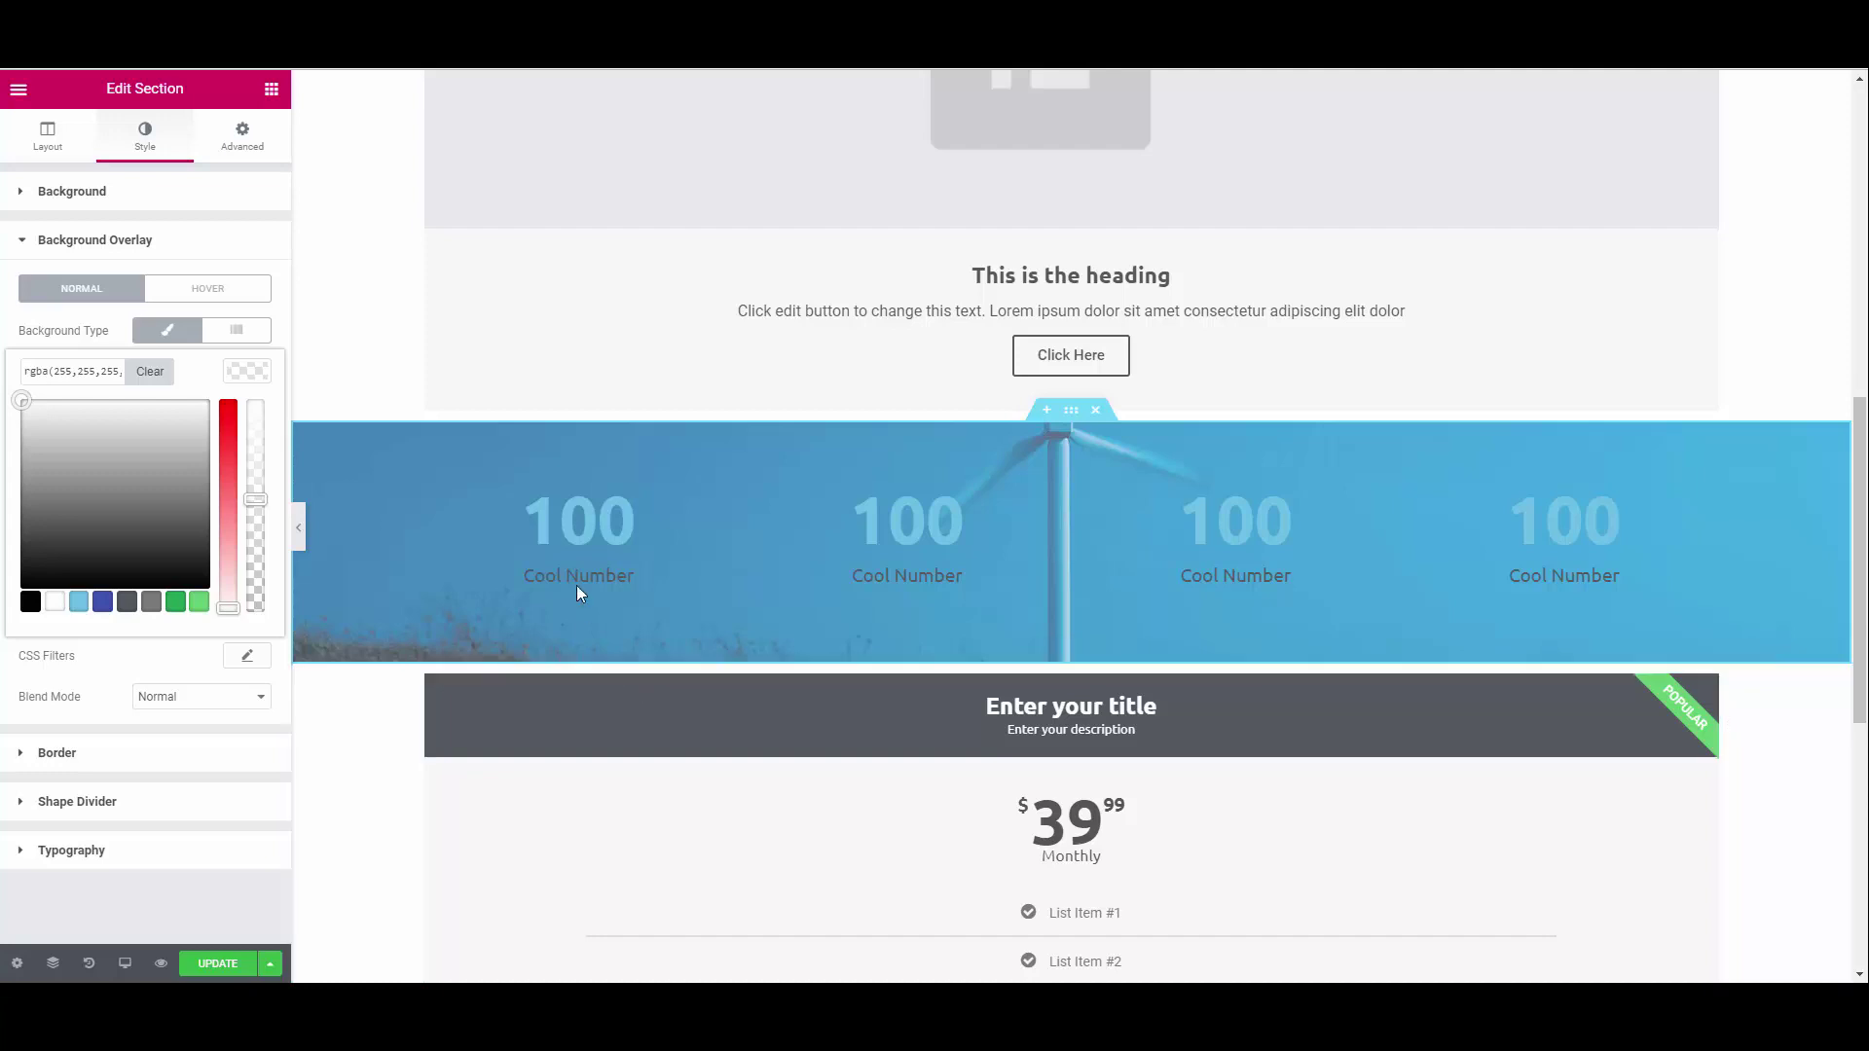
Save the first counter as a global widget named "My global counter" and place a copy of it above the counter section.
right_click(547, 520)
right_click(547, 520)
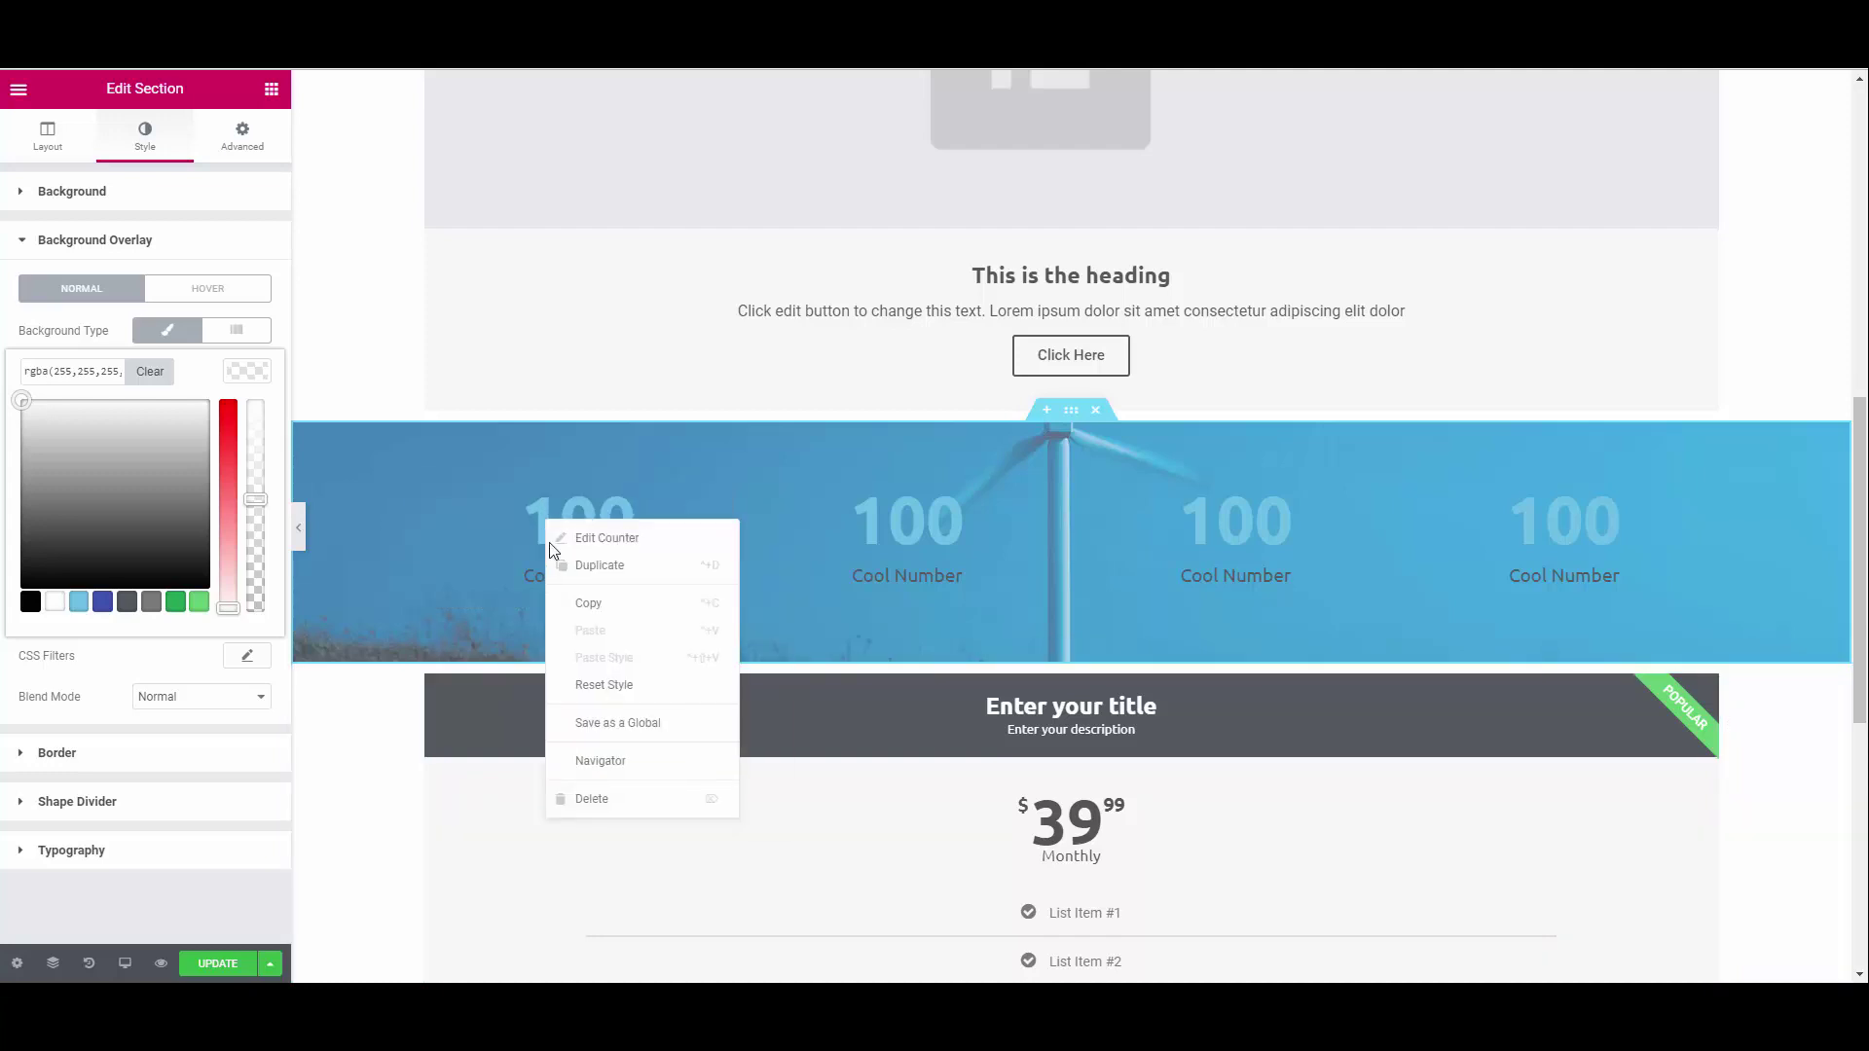
click(638, 730)
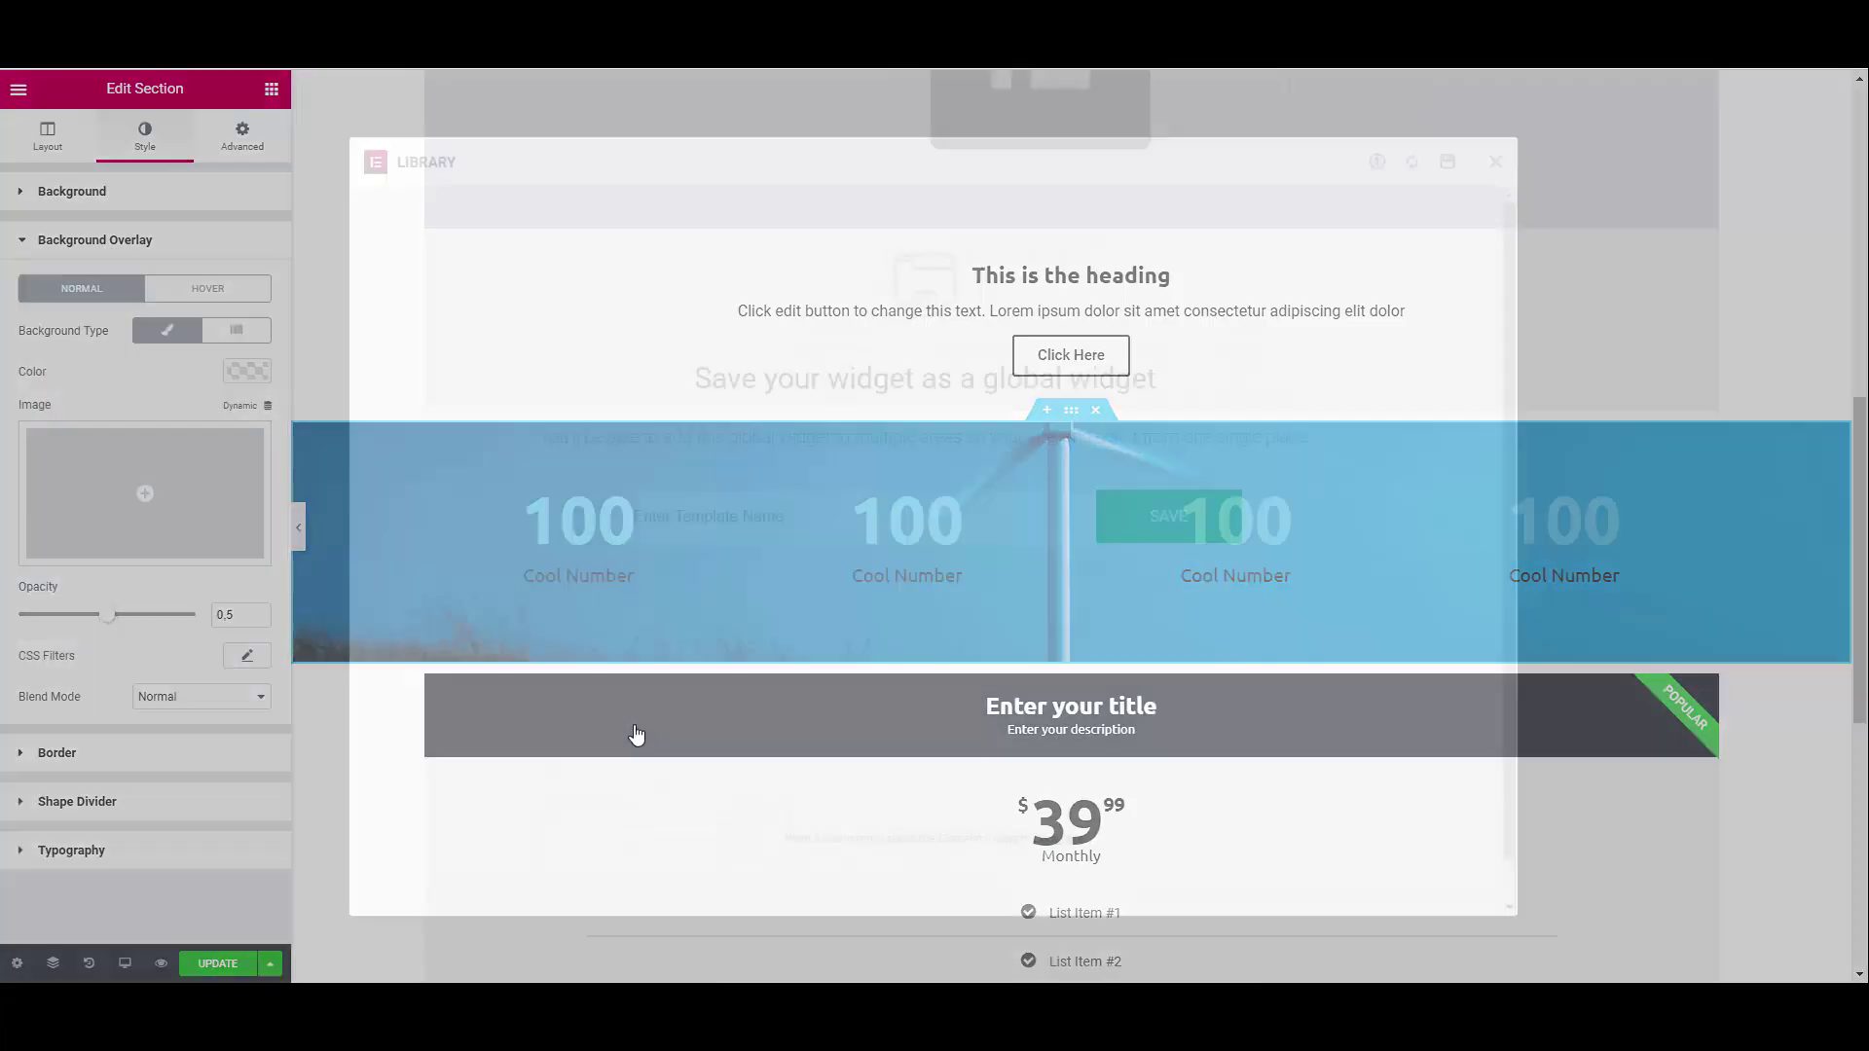
click(777, 510)
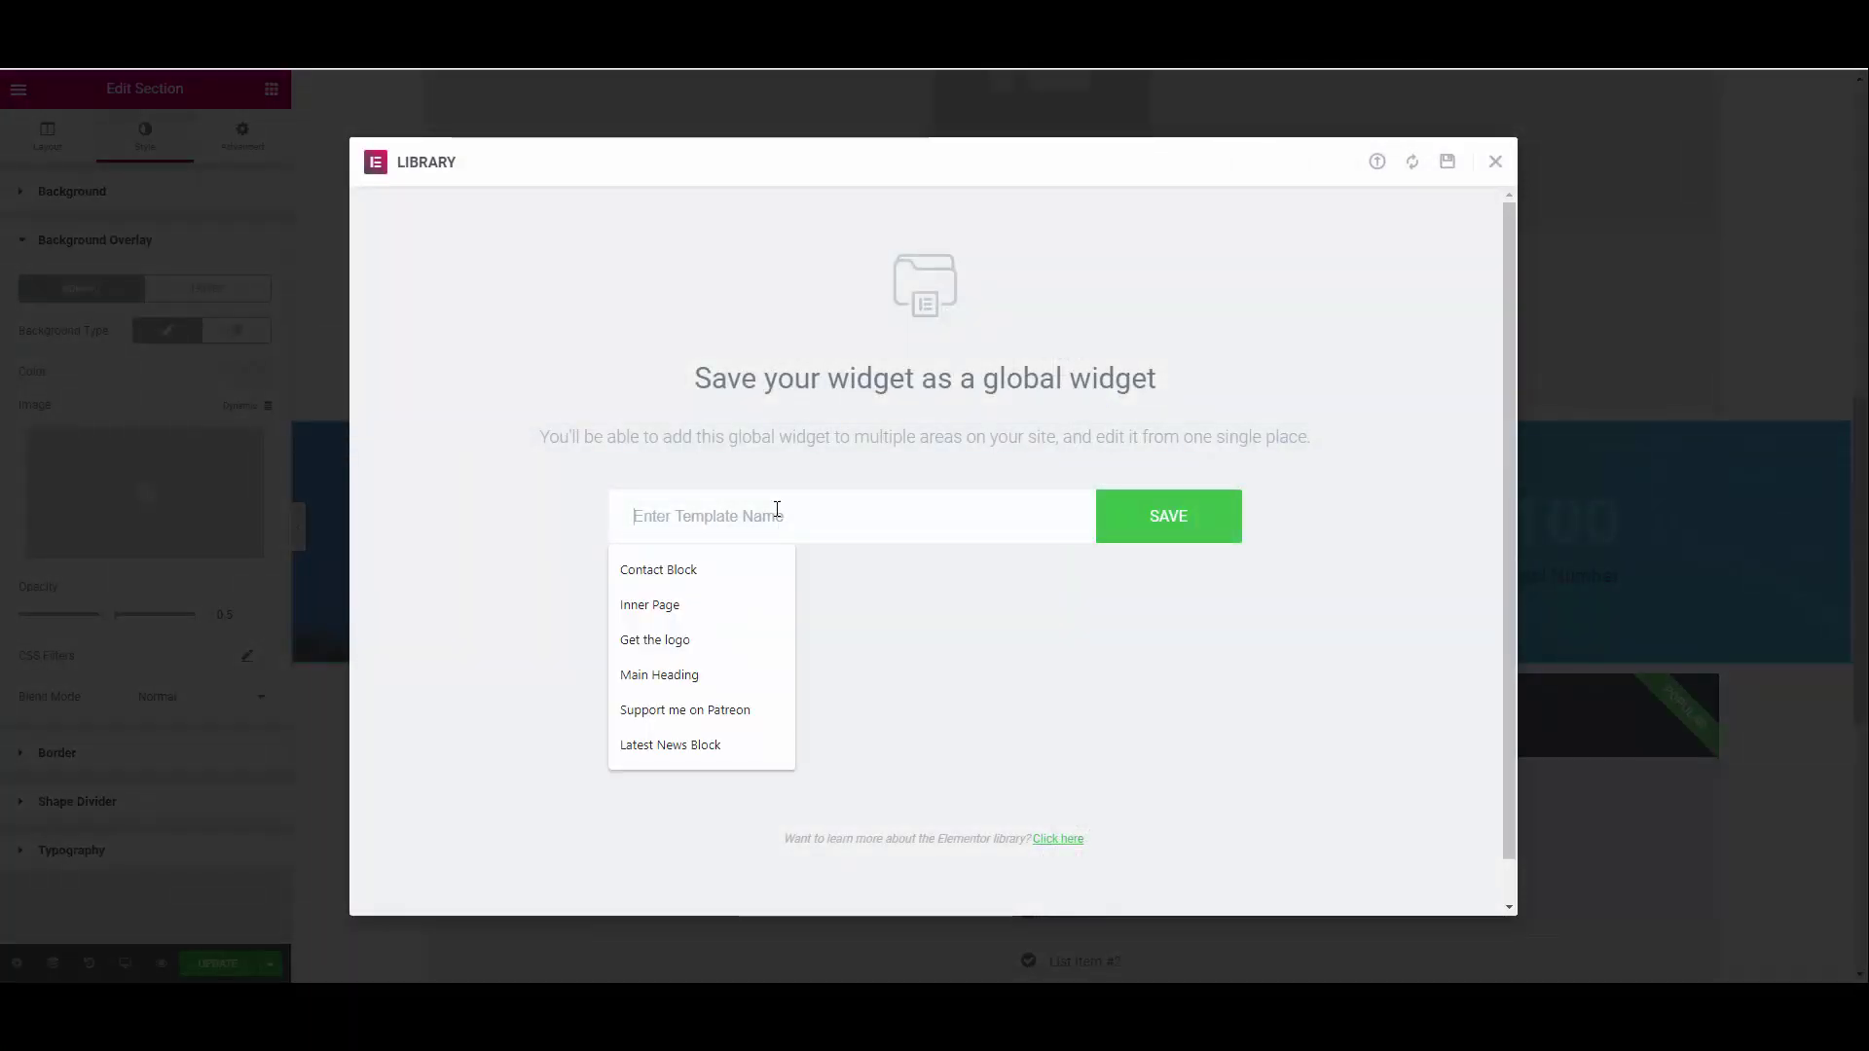
text(My global counter)
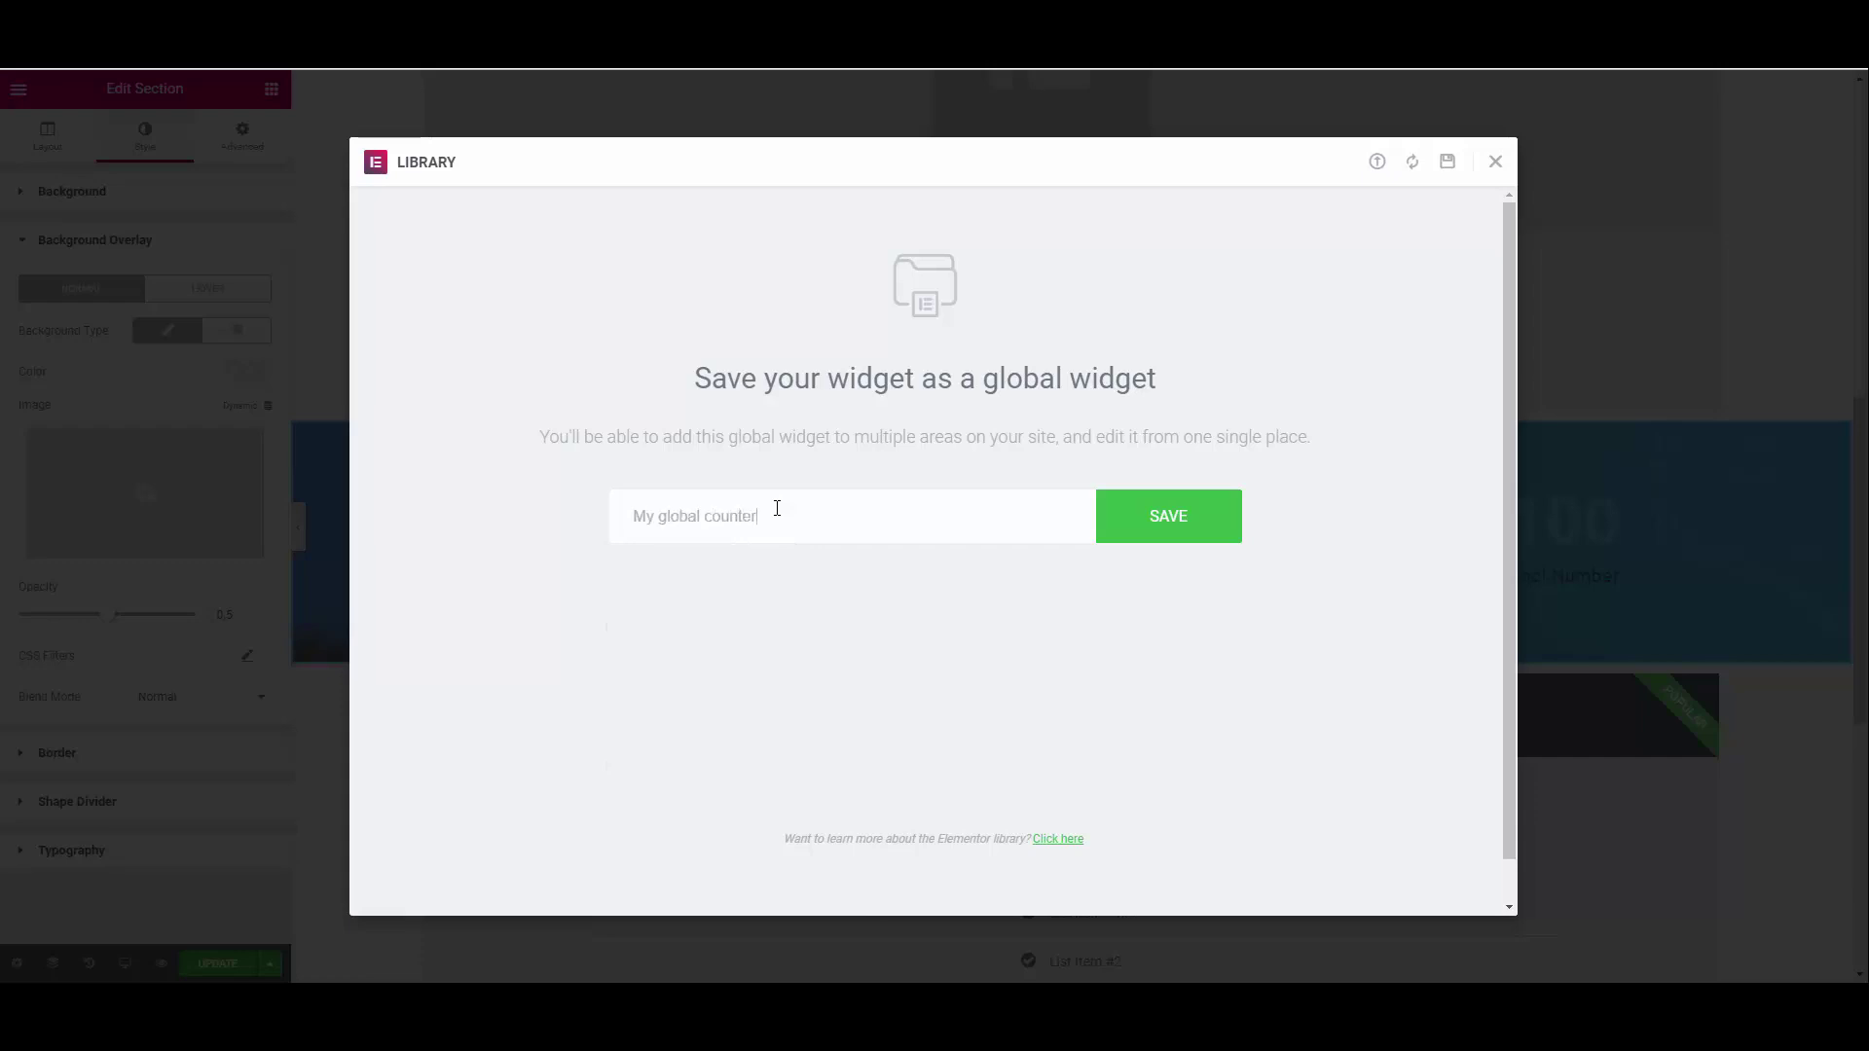
click(1170, 534)
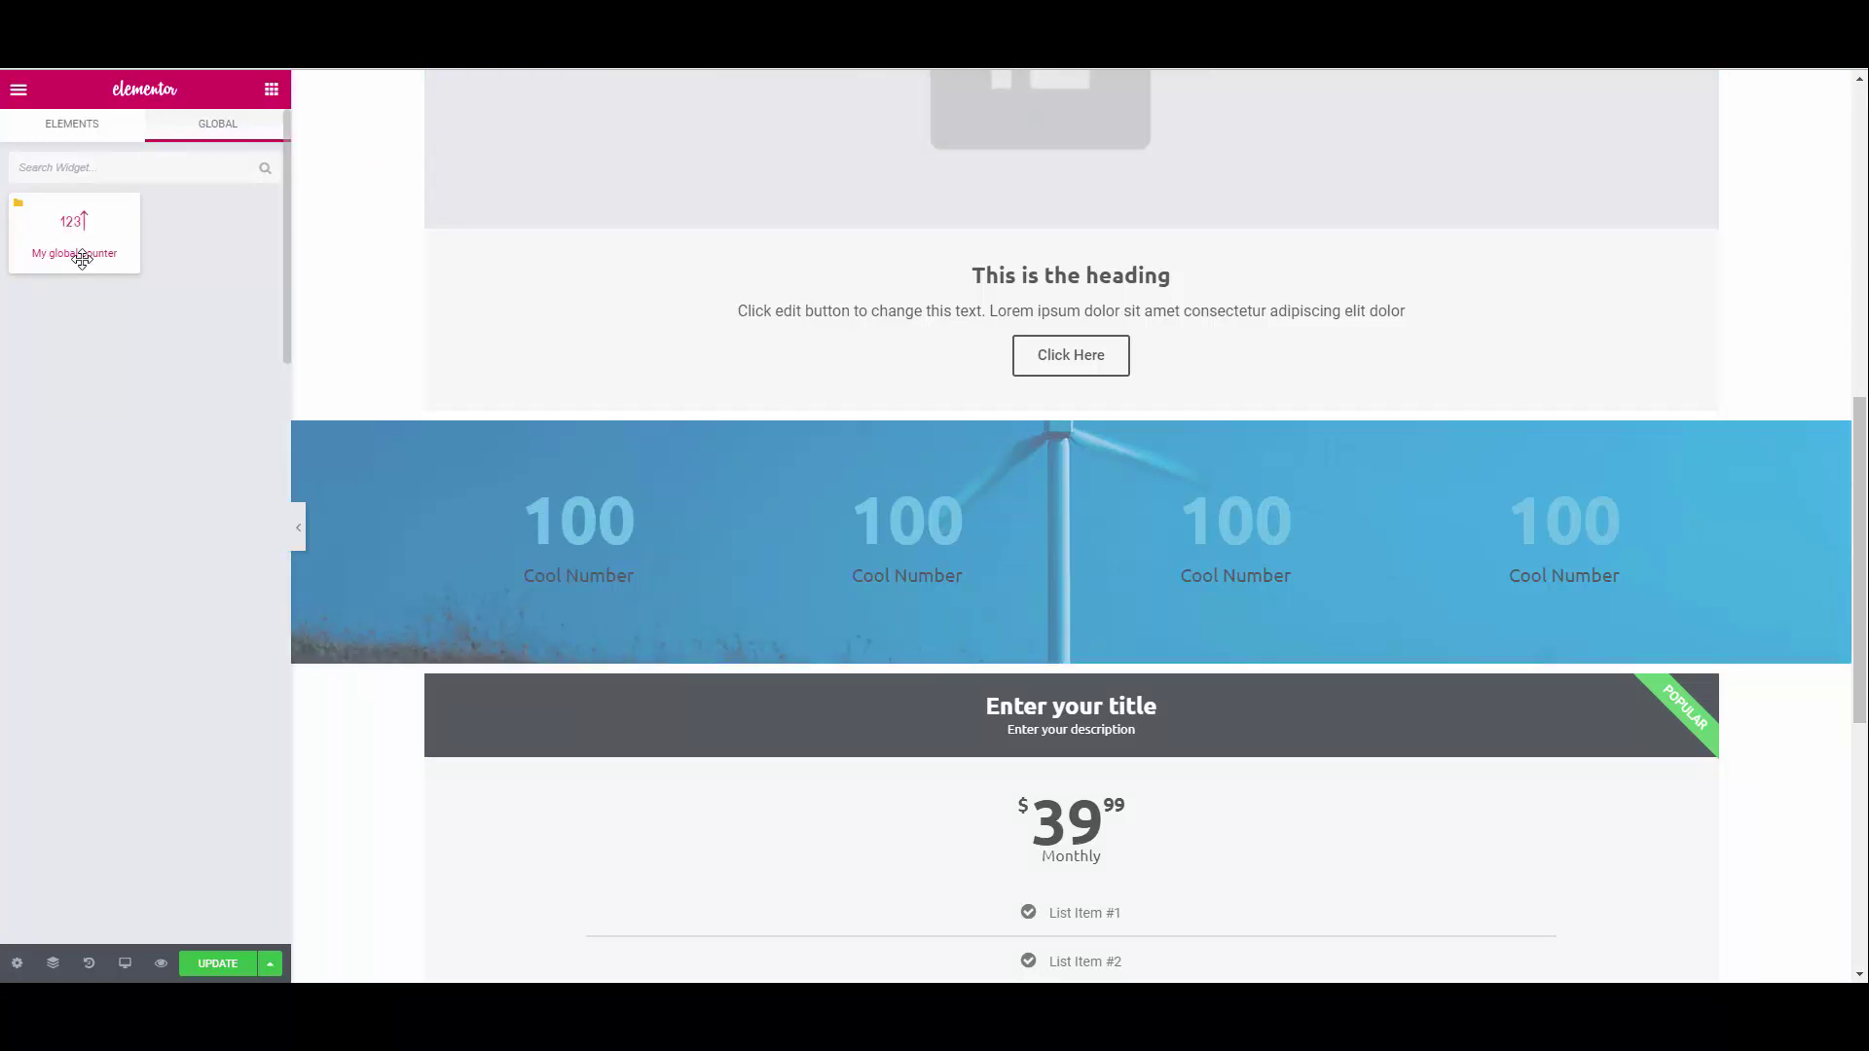
drag(82, 244, 1025, 495)
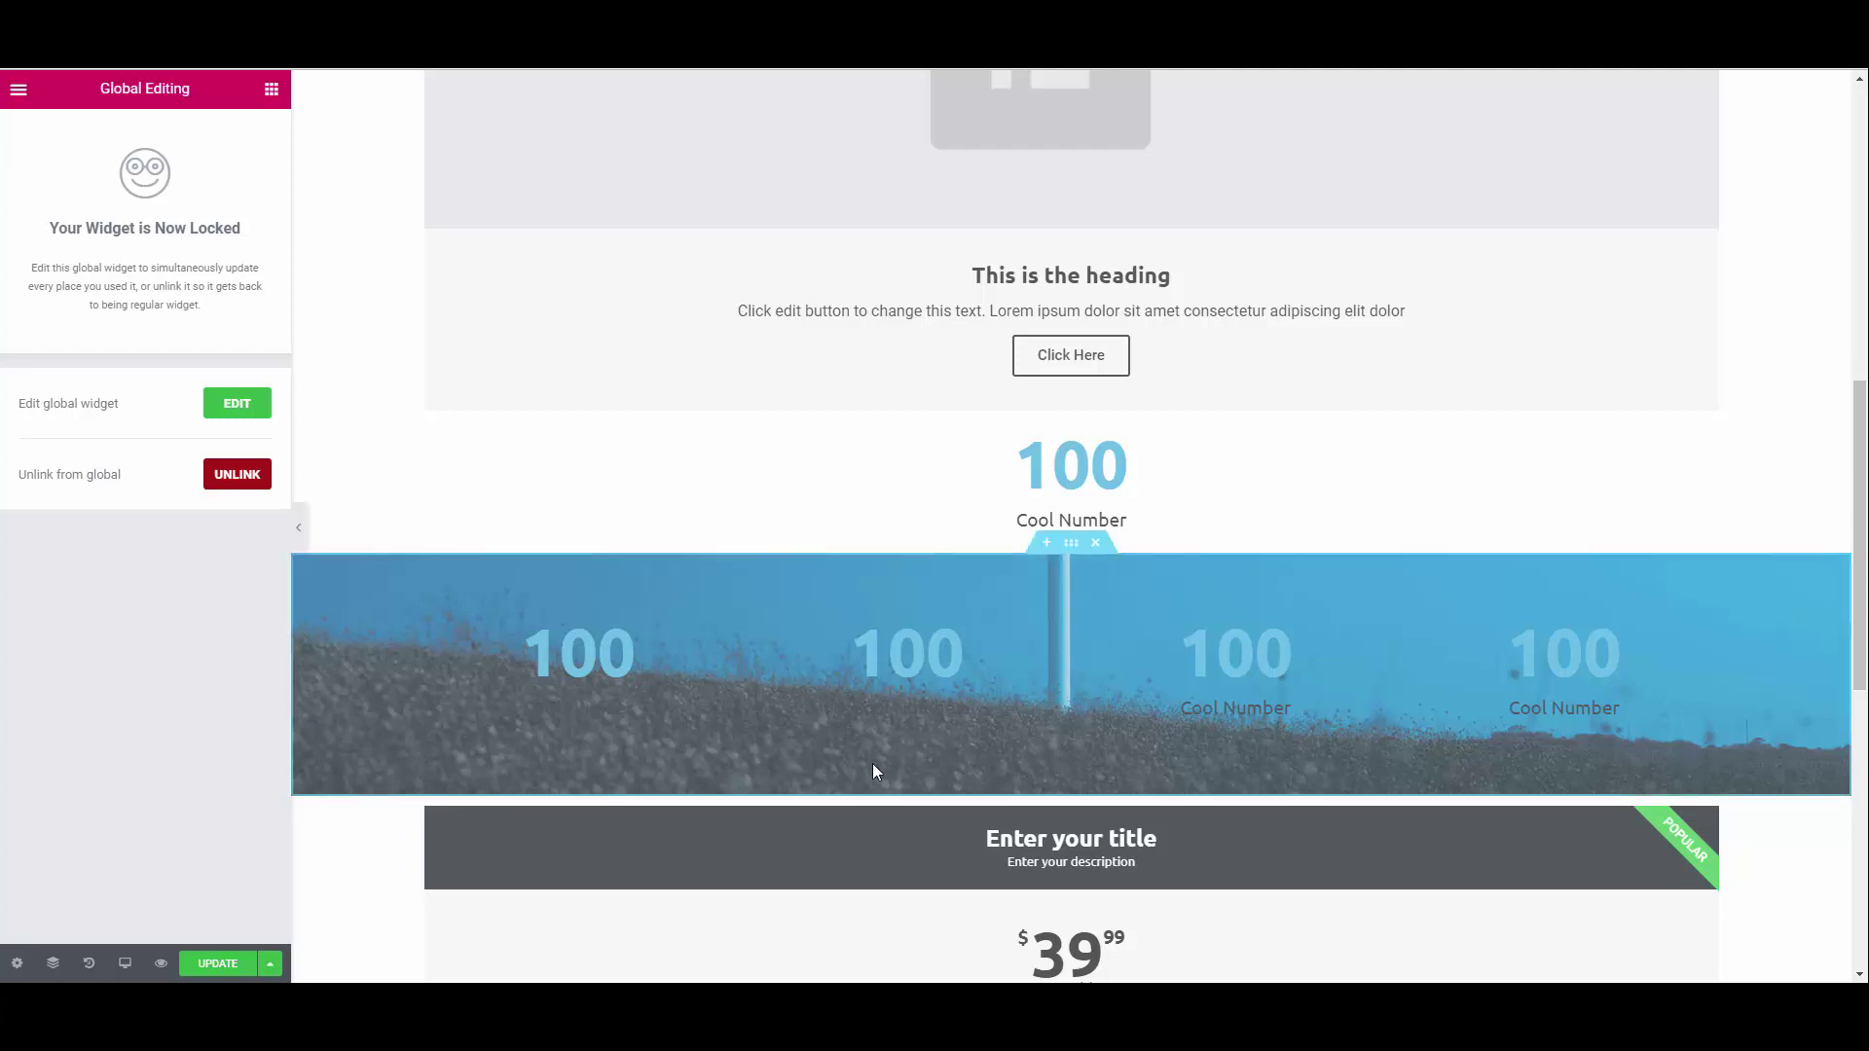
Switch the call to action's skin to Cover and replace its placeholder with the green world map image from the media library.
scroll(915, 837, up, 3)
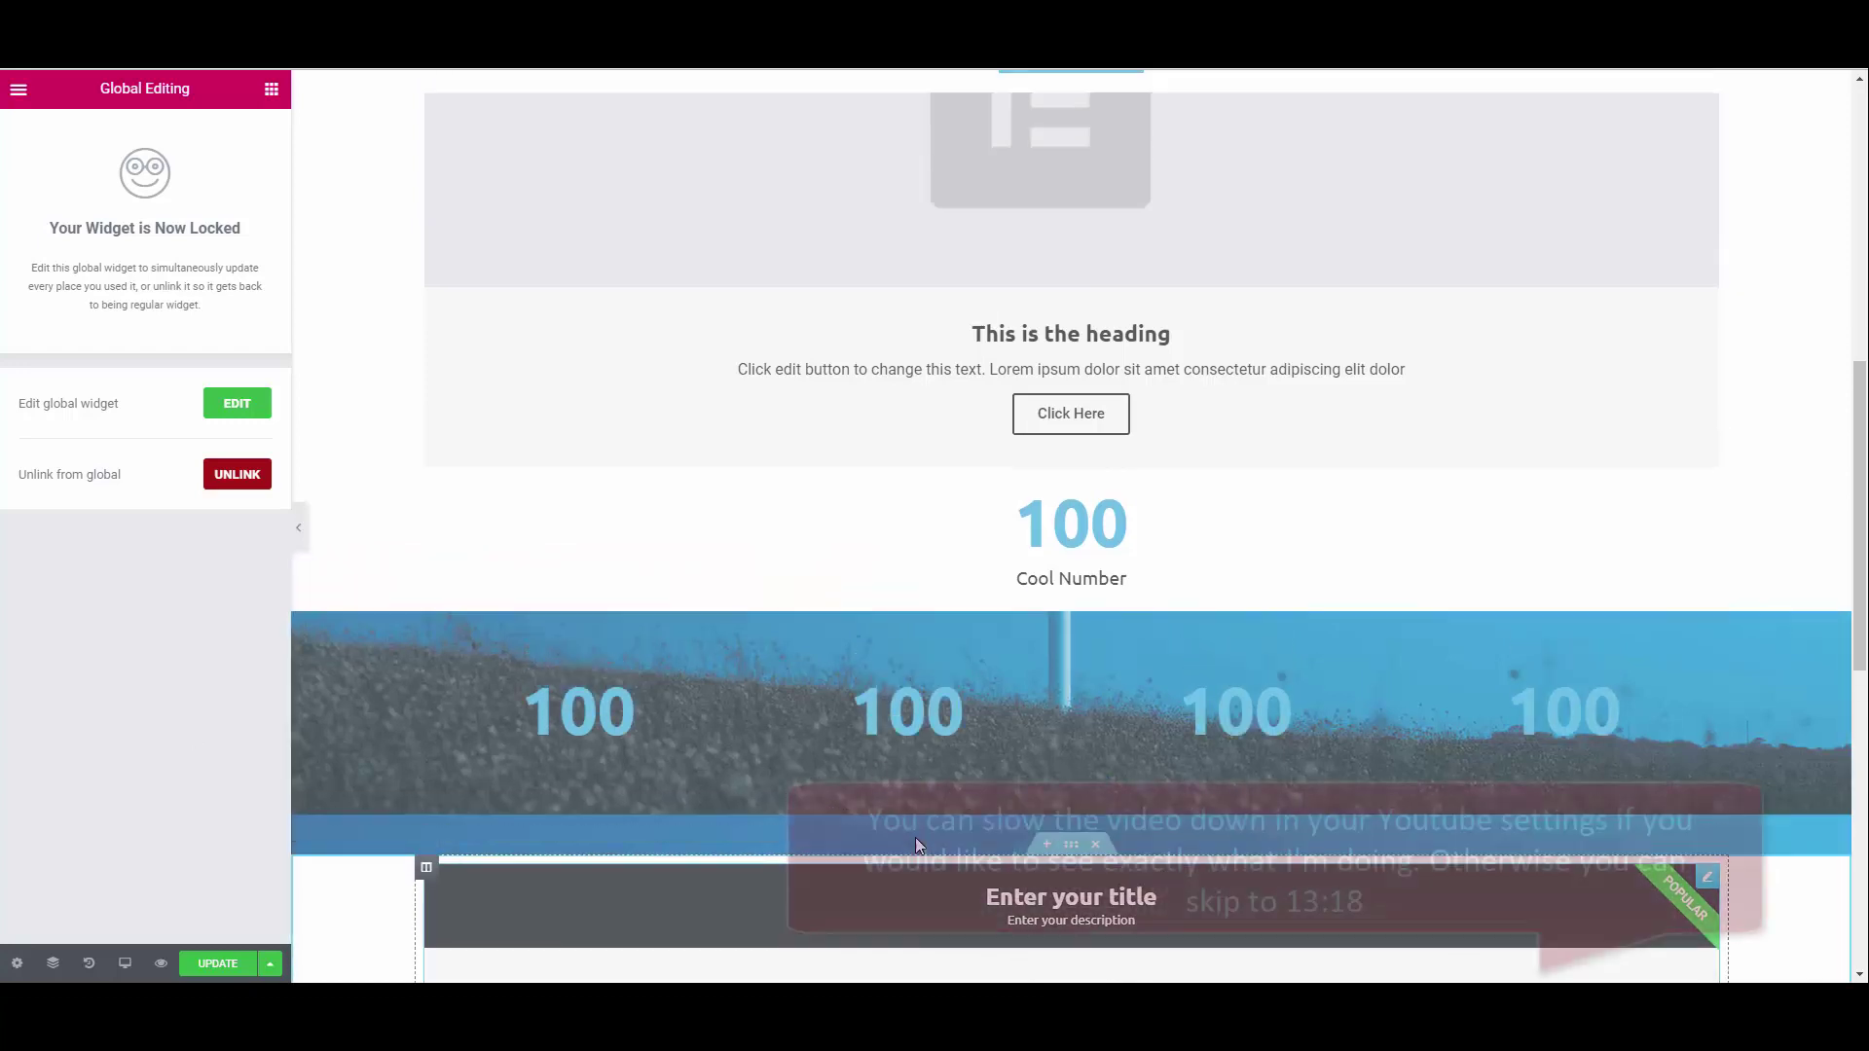
click(469, 435)
click(201, 240)
click(156, 276)
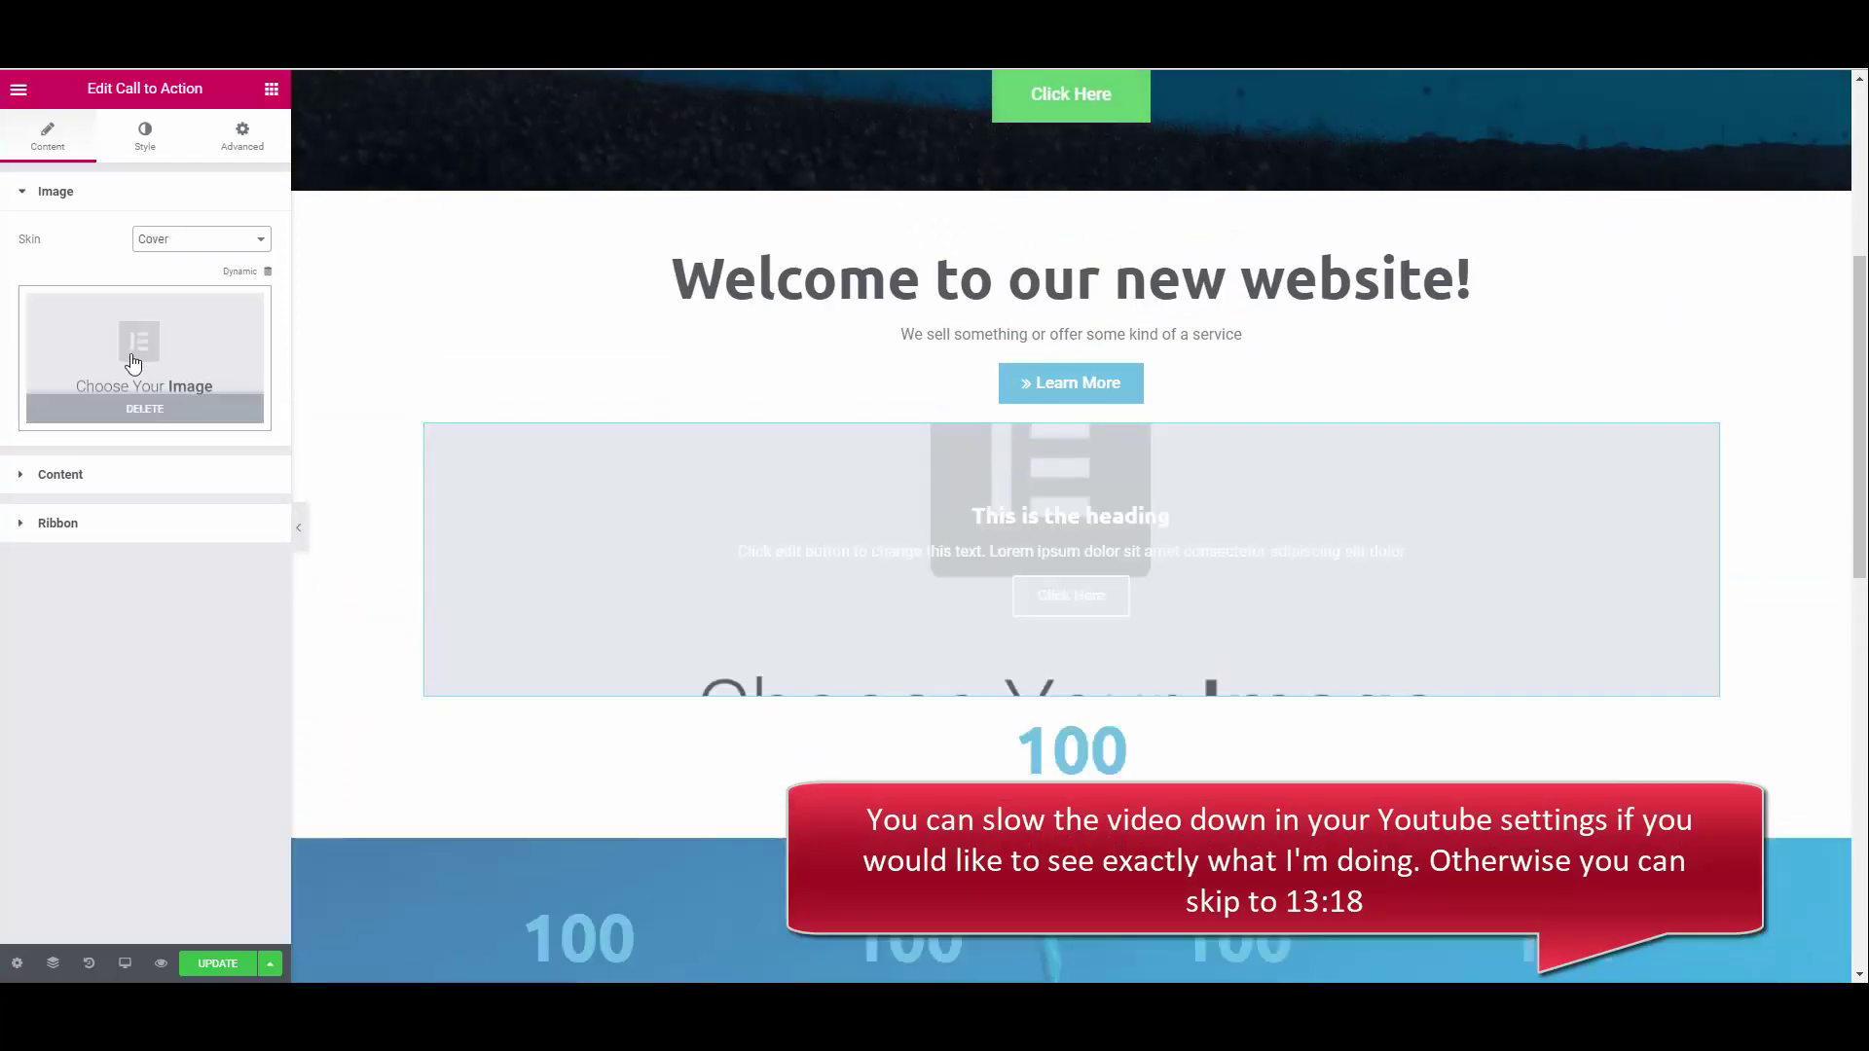
click(133, 362)
click(260, 310)
click(1794, 925)
Set the call to action's normal overlay colour to dark grey #54595f and make it semi-transparent.
click(145, 137)
click(76, 561)
click(259, 689)
click(125, 917)
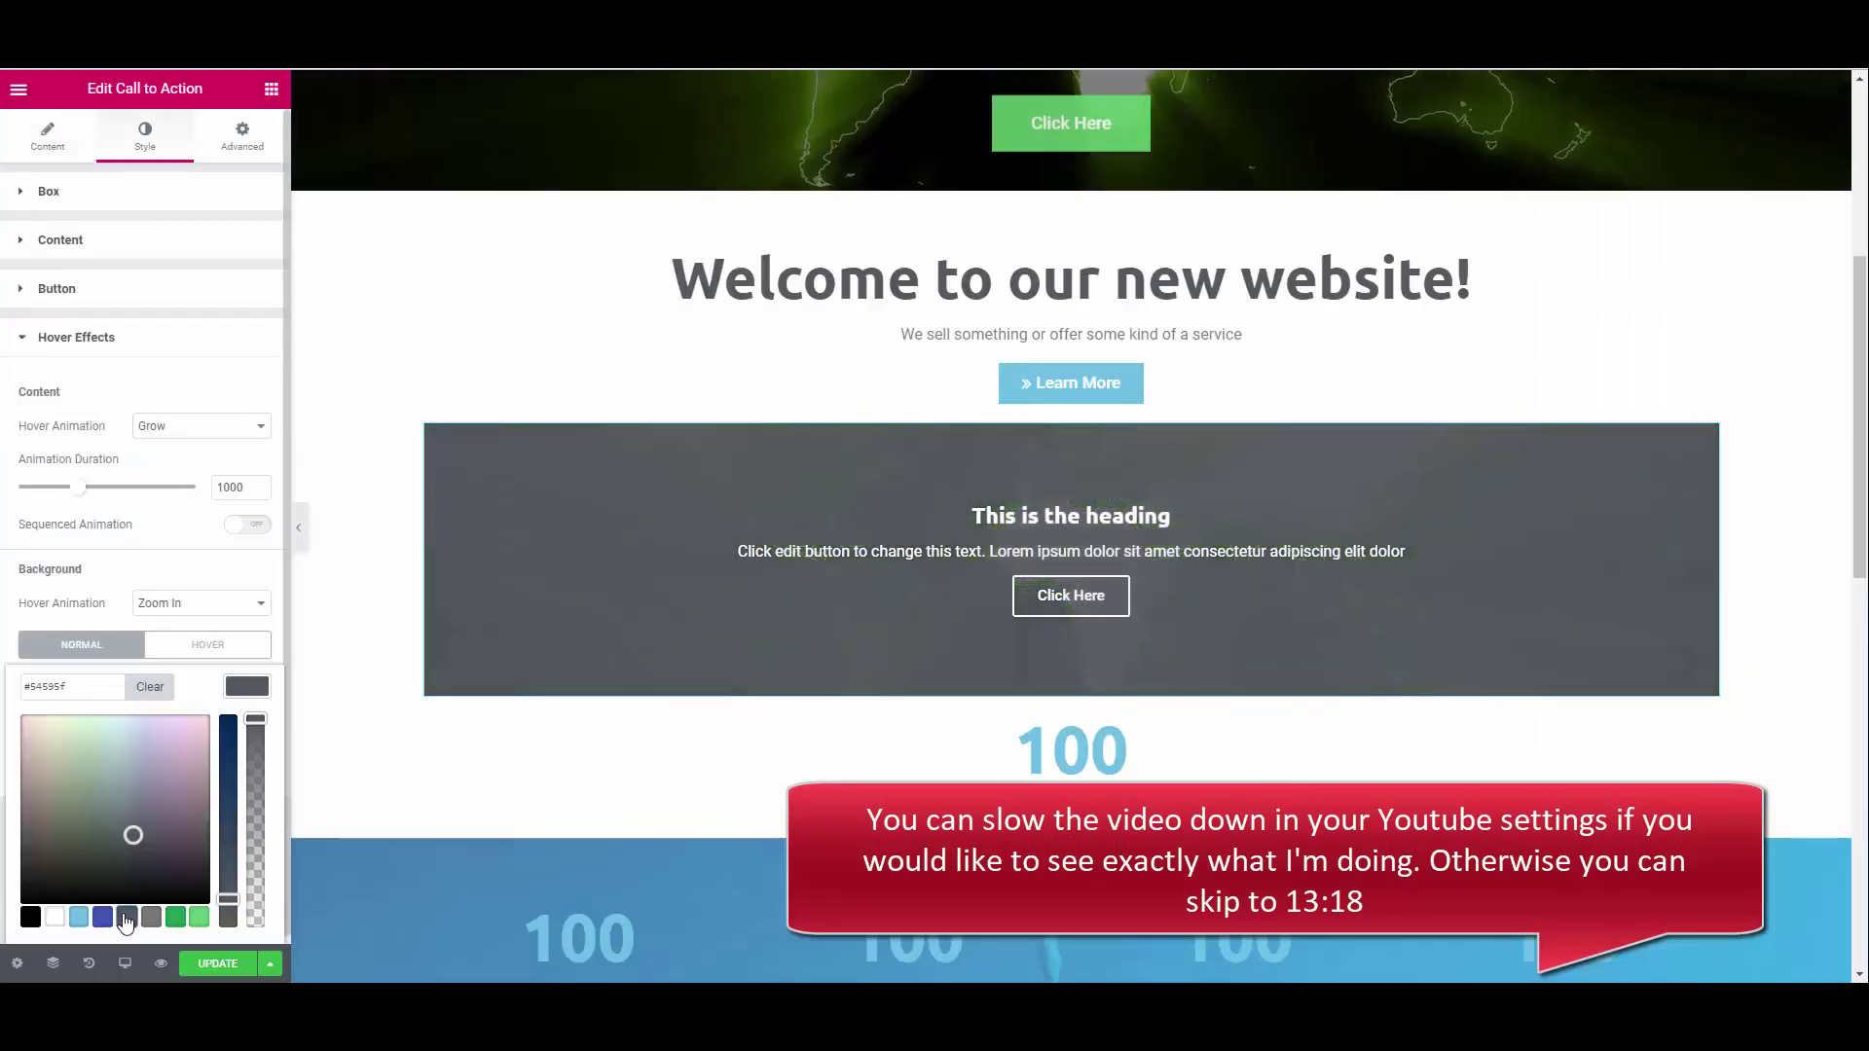
click(254, 792)
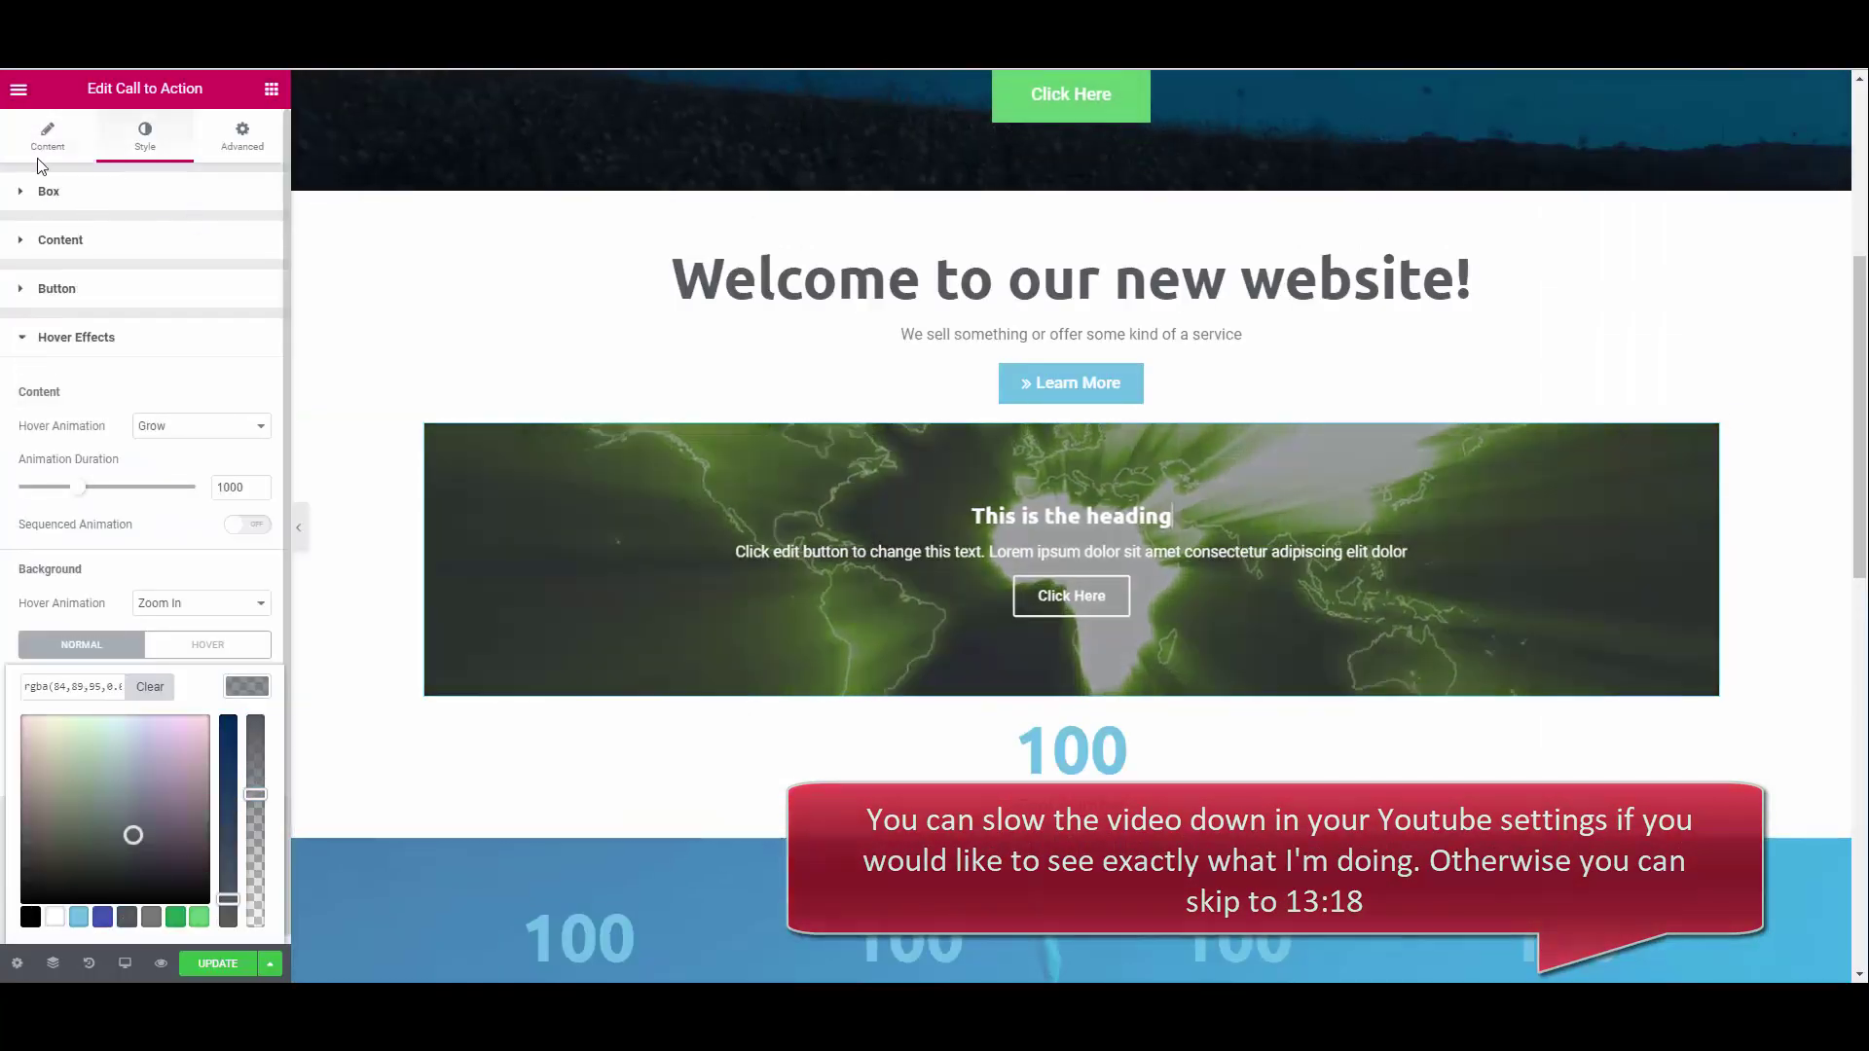
Set the call to action's title to "Service 1" and its description to "We are awesome. Check this out!".
click(48, 136)
triple_click(104, 378)
text(Service 1)
triple_click(105, 457)
text(We )
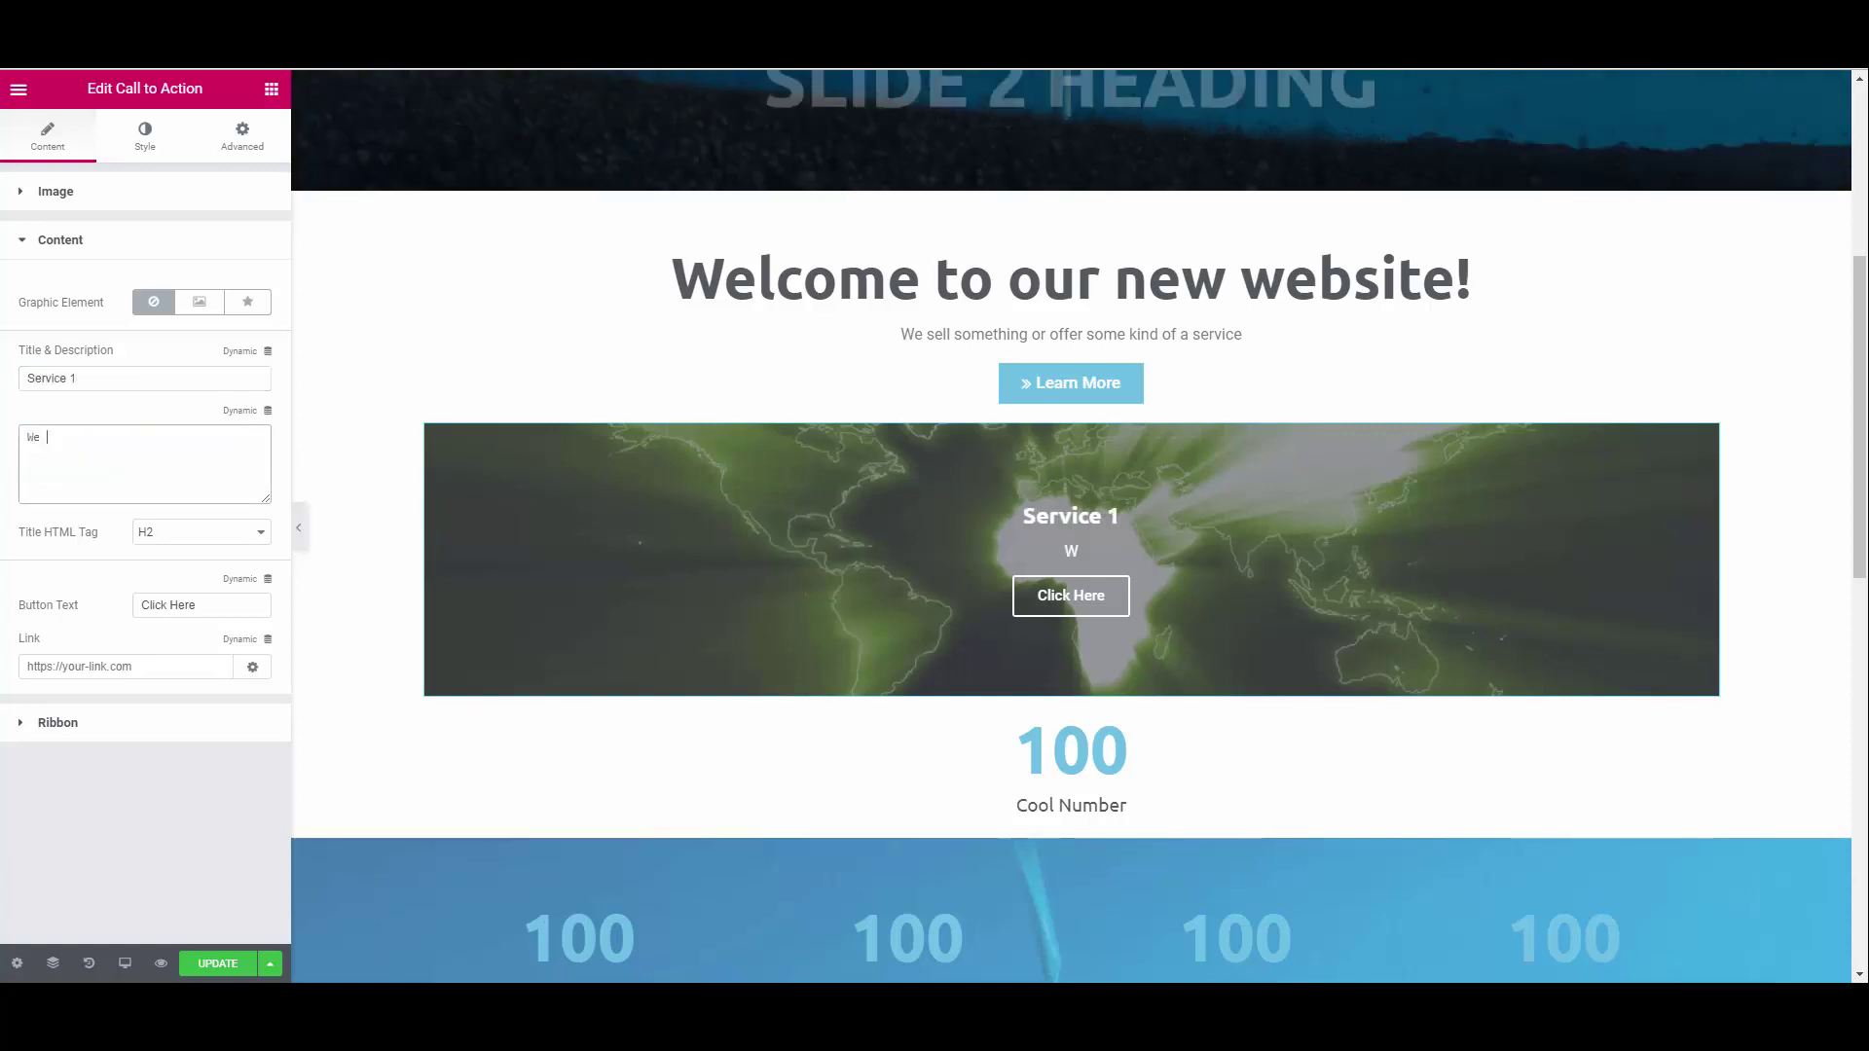
text(are awesome. Check this out!)
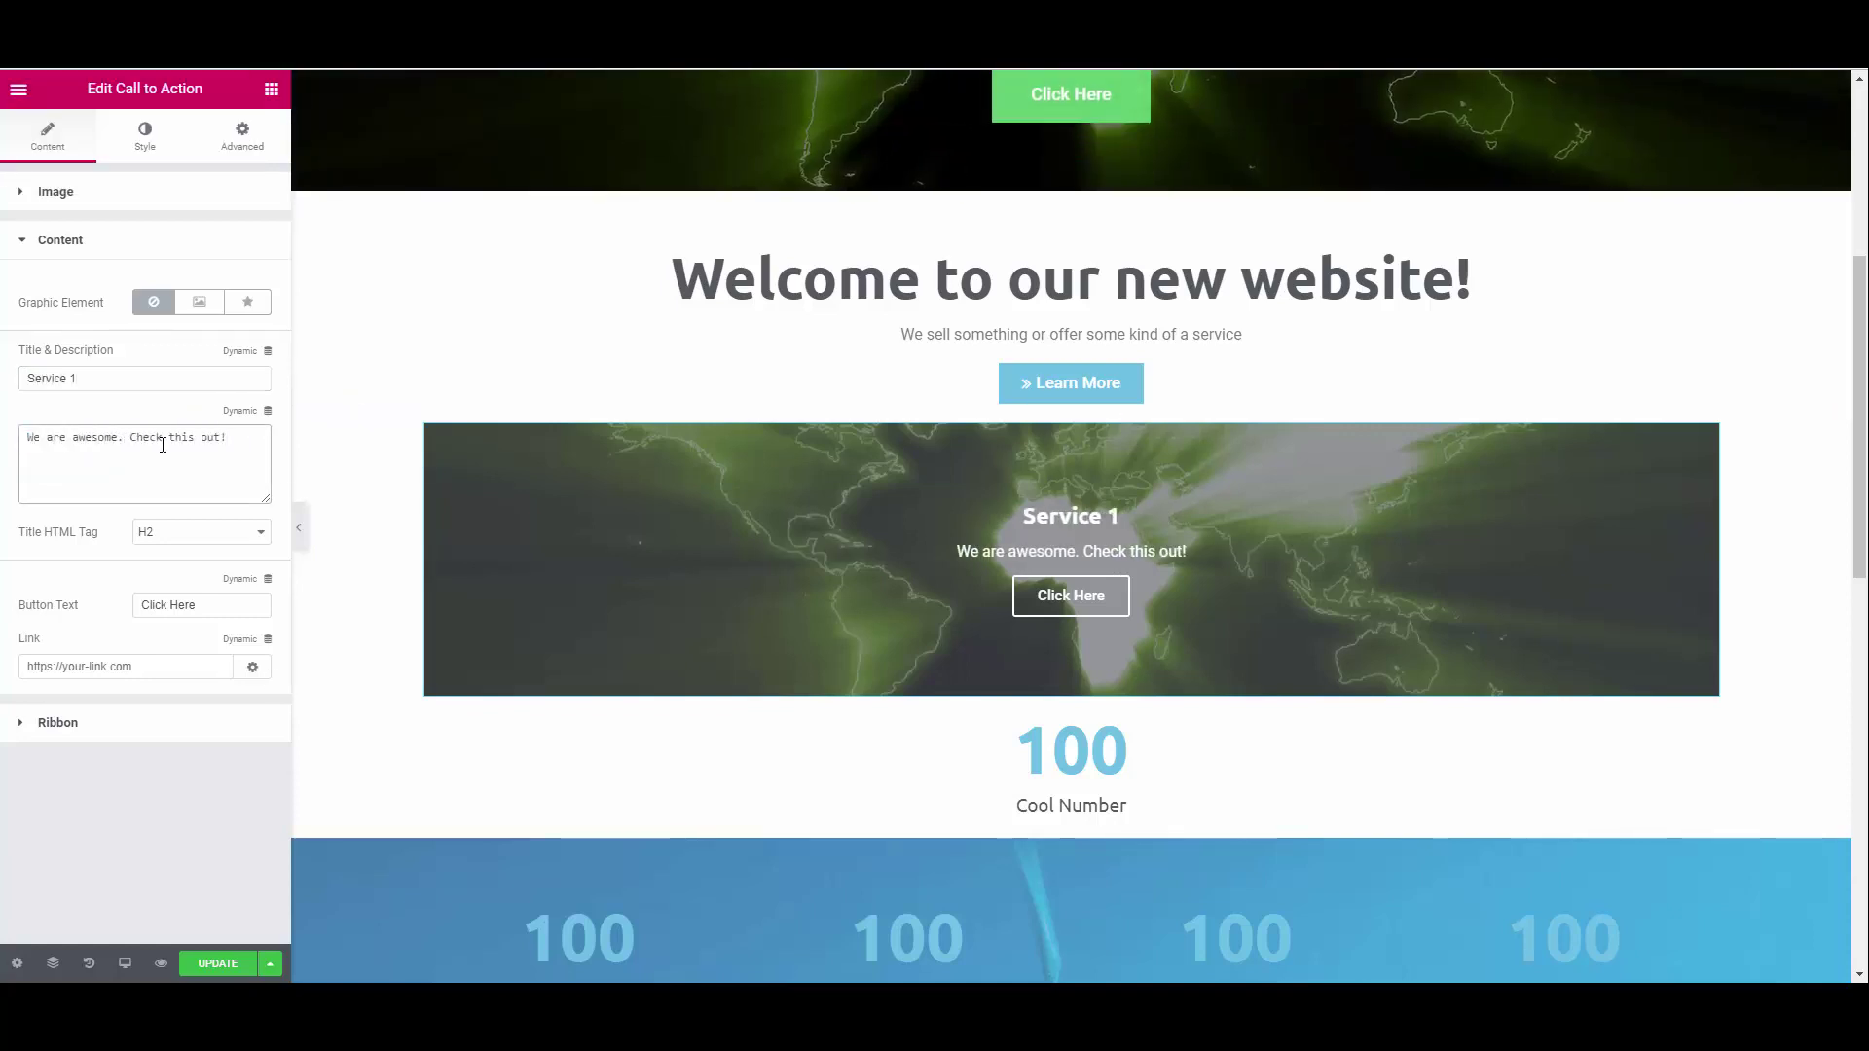
Set the call to action's minimum height to 318 px and its title spacing to 55.
click(145, 136)
drag(22, 279, 67, 287)
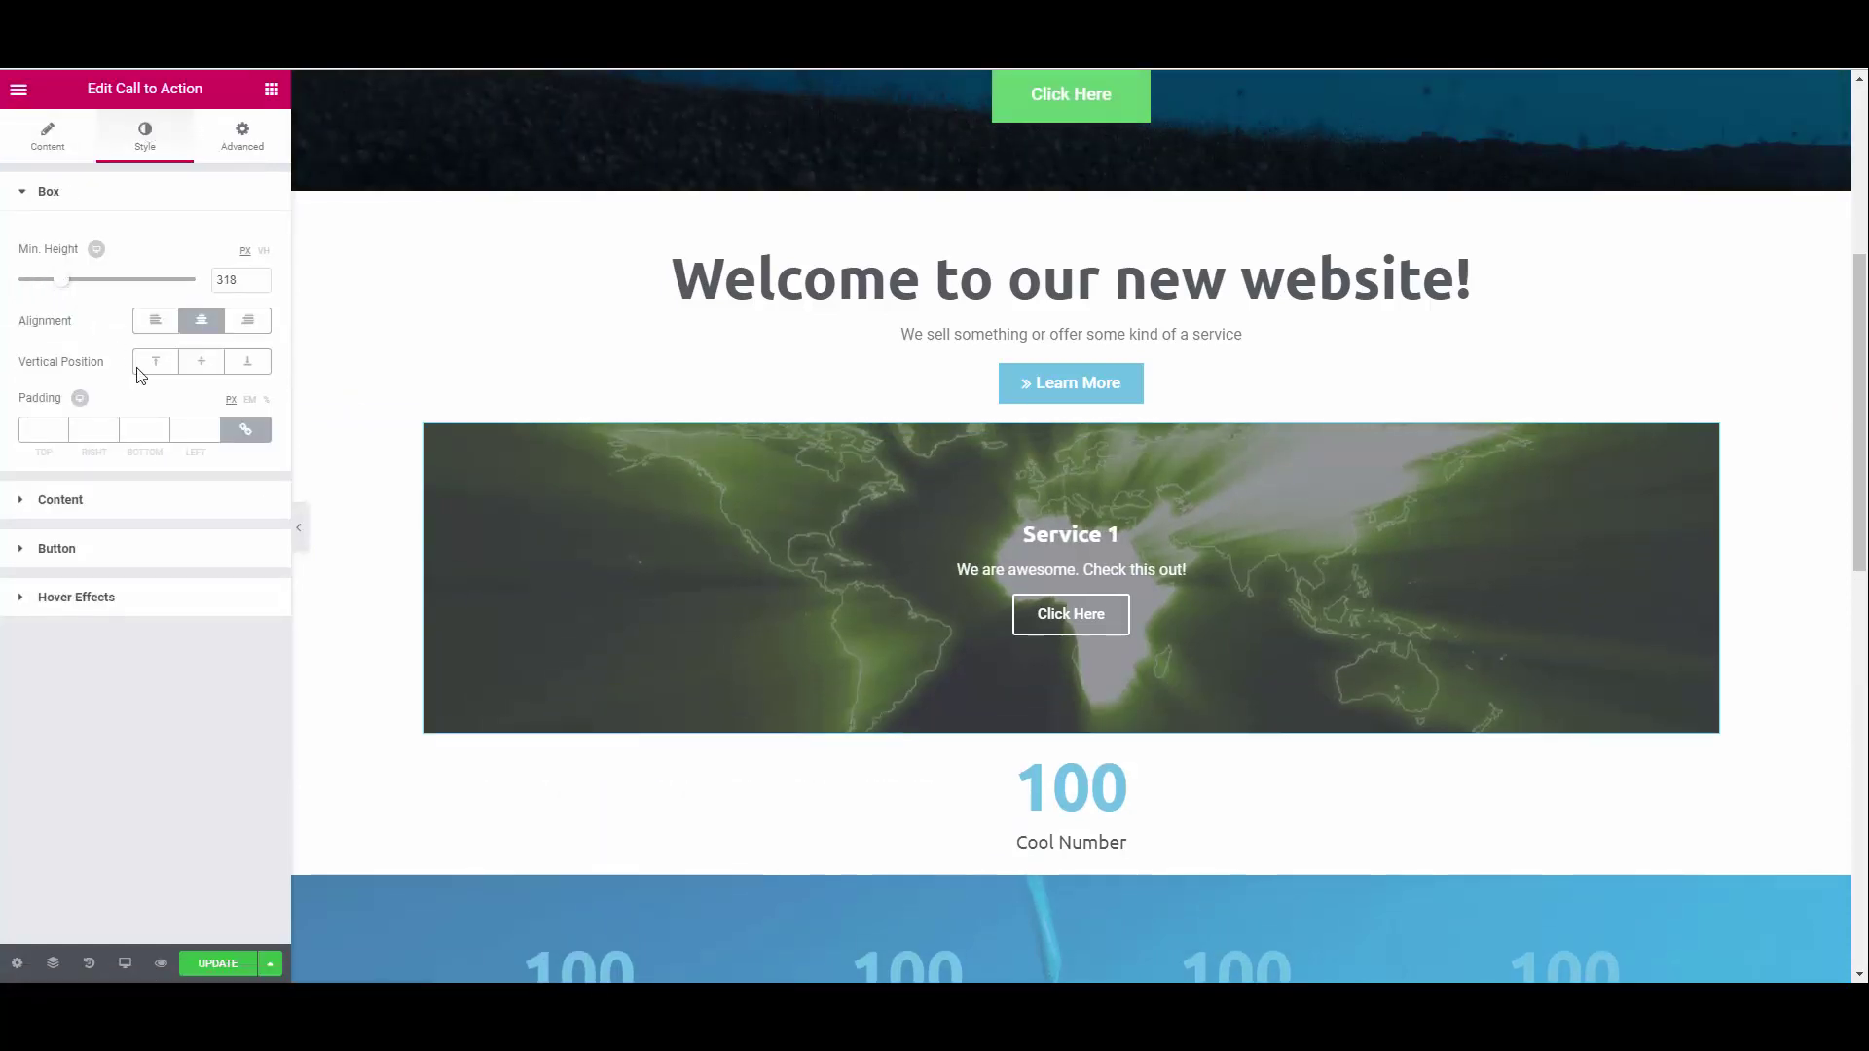
click(54, 500)
drag(19, 395, 97, 409)
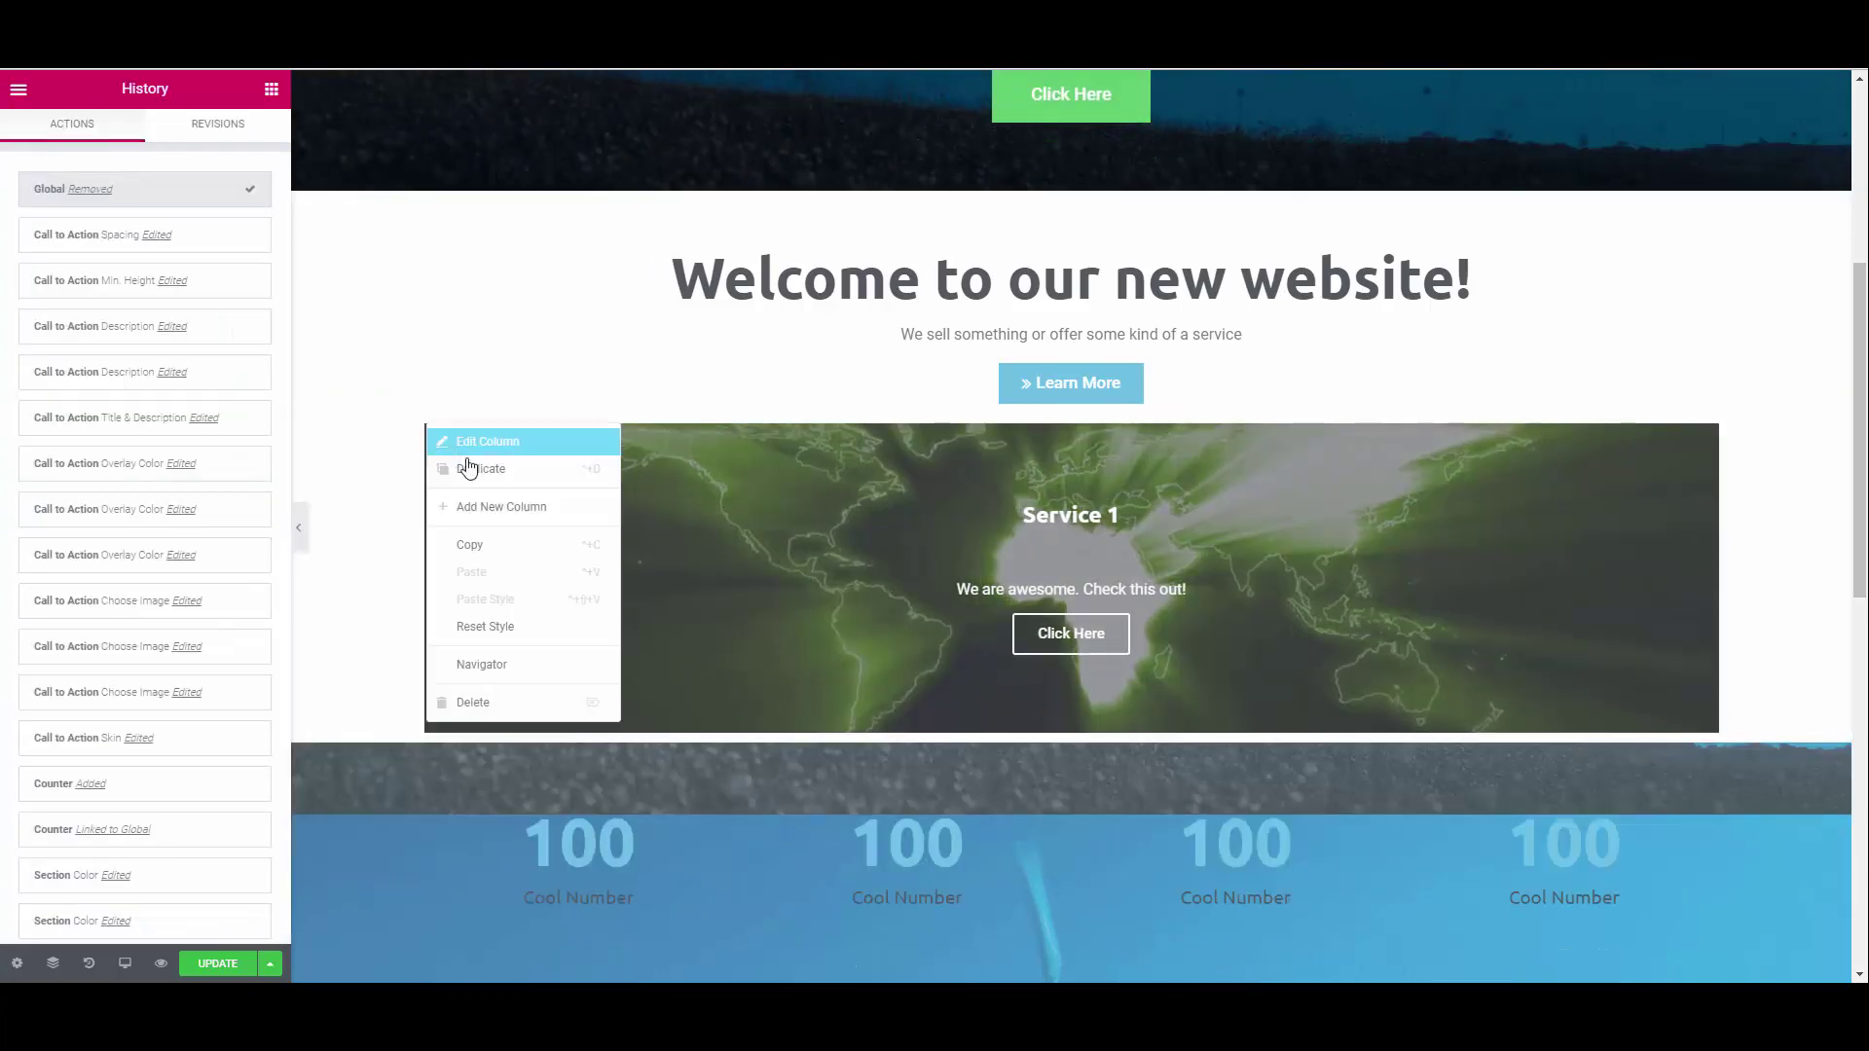
Duplicate the Service 1 column to make four side by side, and give their section a top margin of 80 px.
click(468, 467)
click(458, 472)
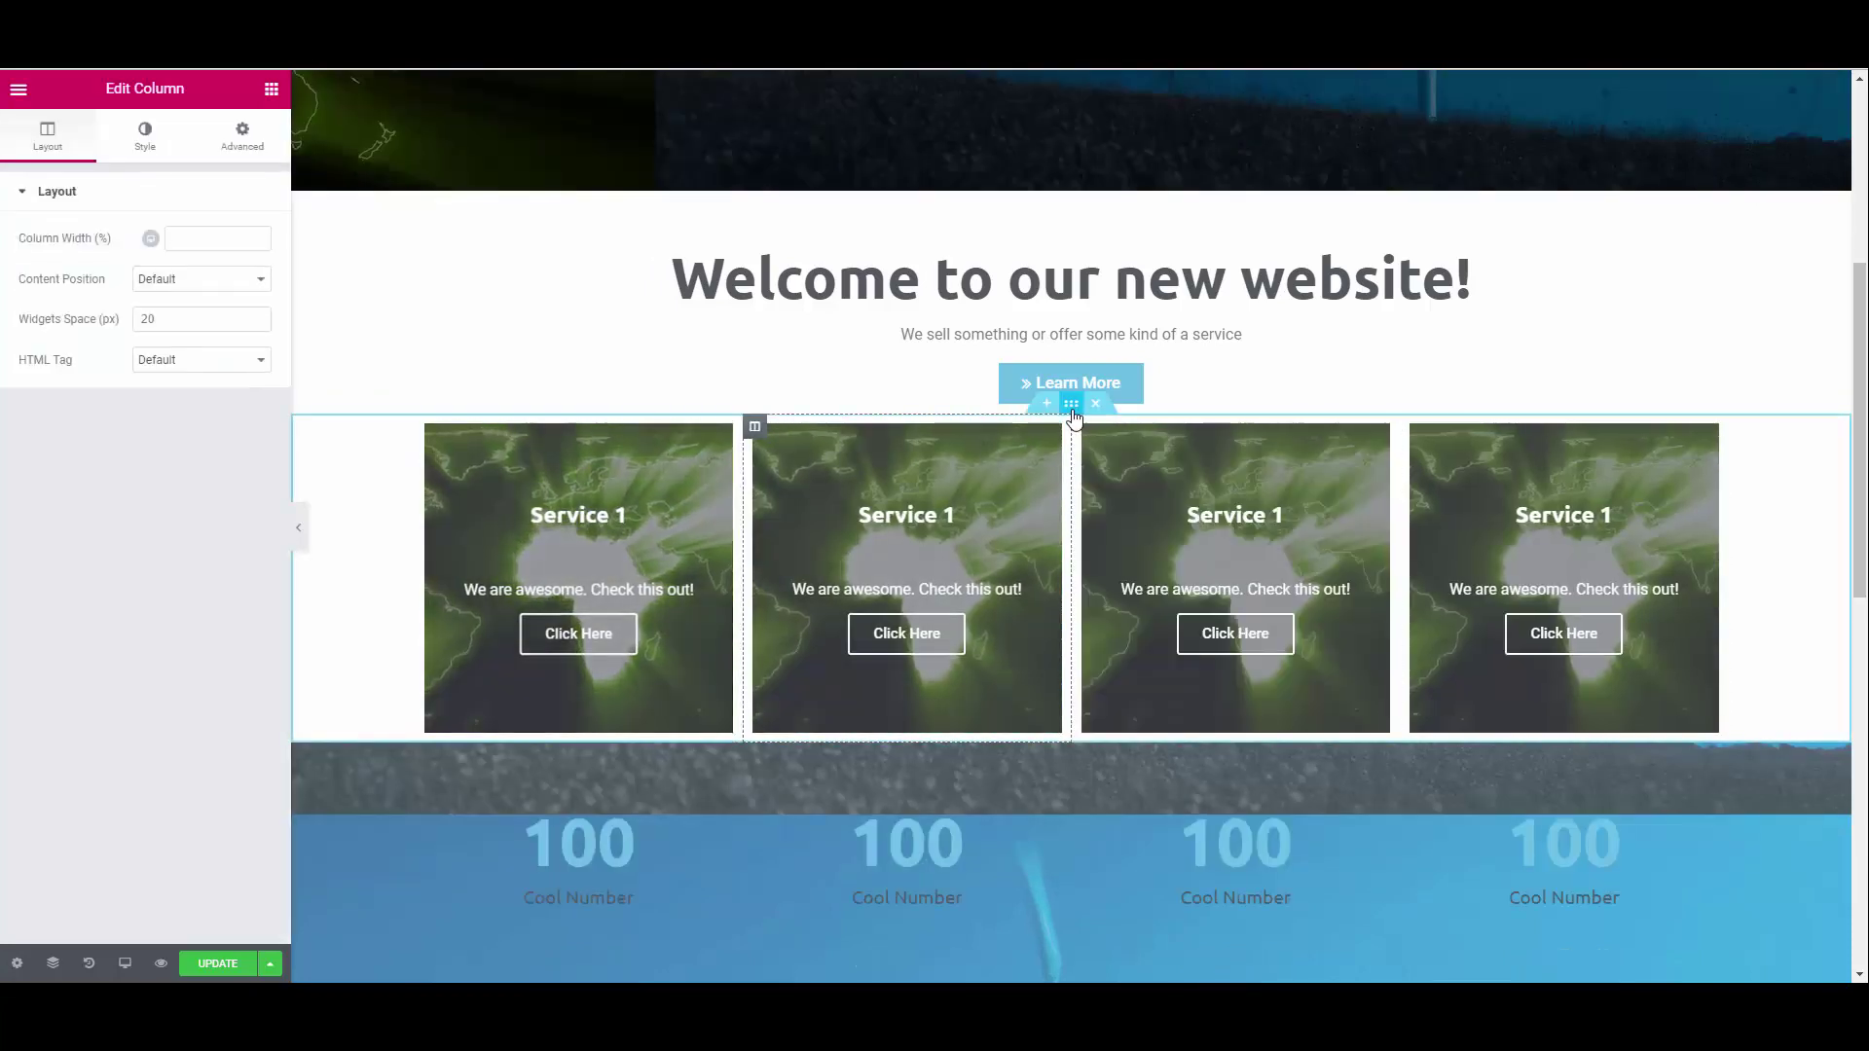
click(1071, 403)
click(243, 137)
click(37, 266)
text(80)
Give the counter section a top margin of 80 px.
scroll(1076, 538, down, 3)
click(1071, 518)
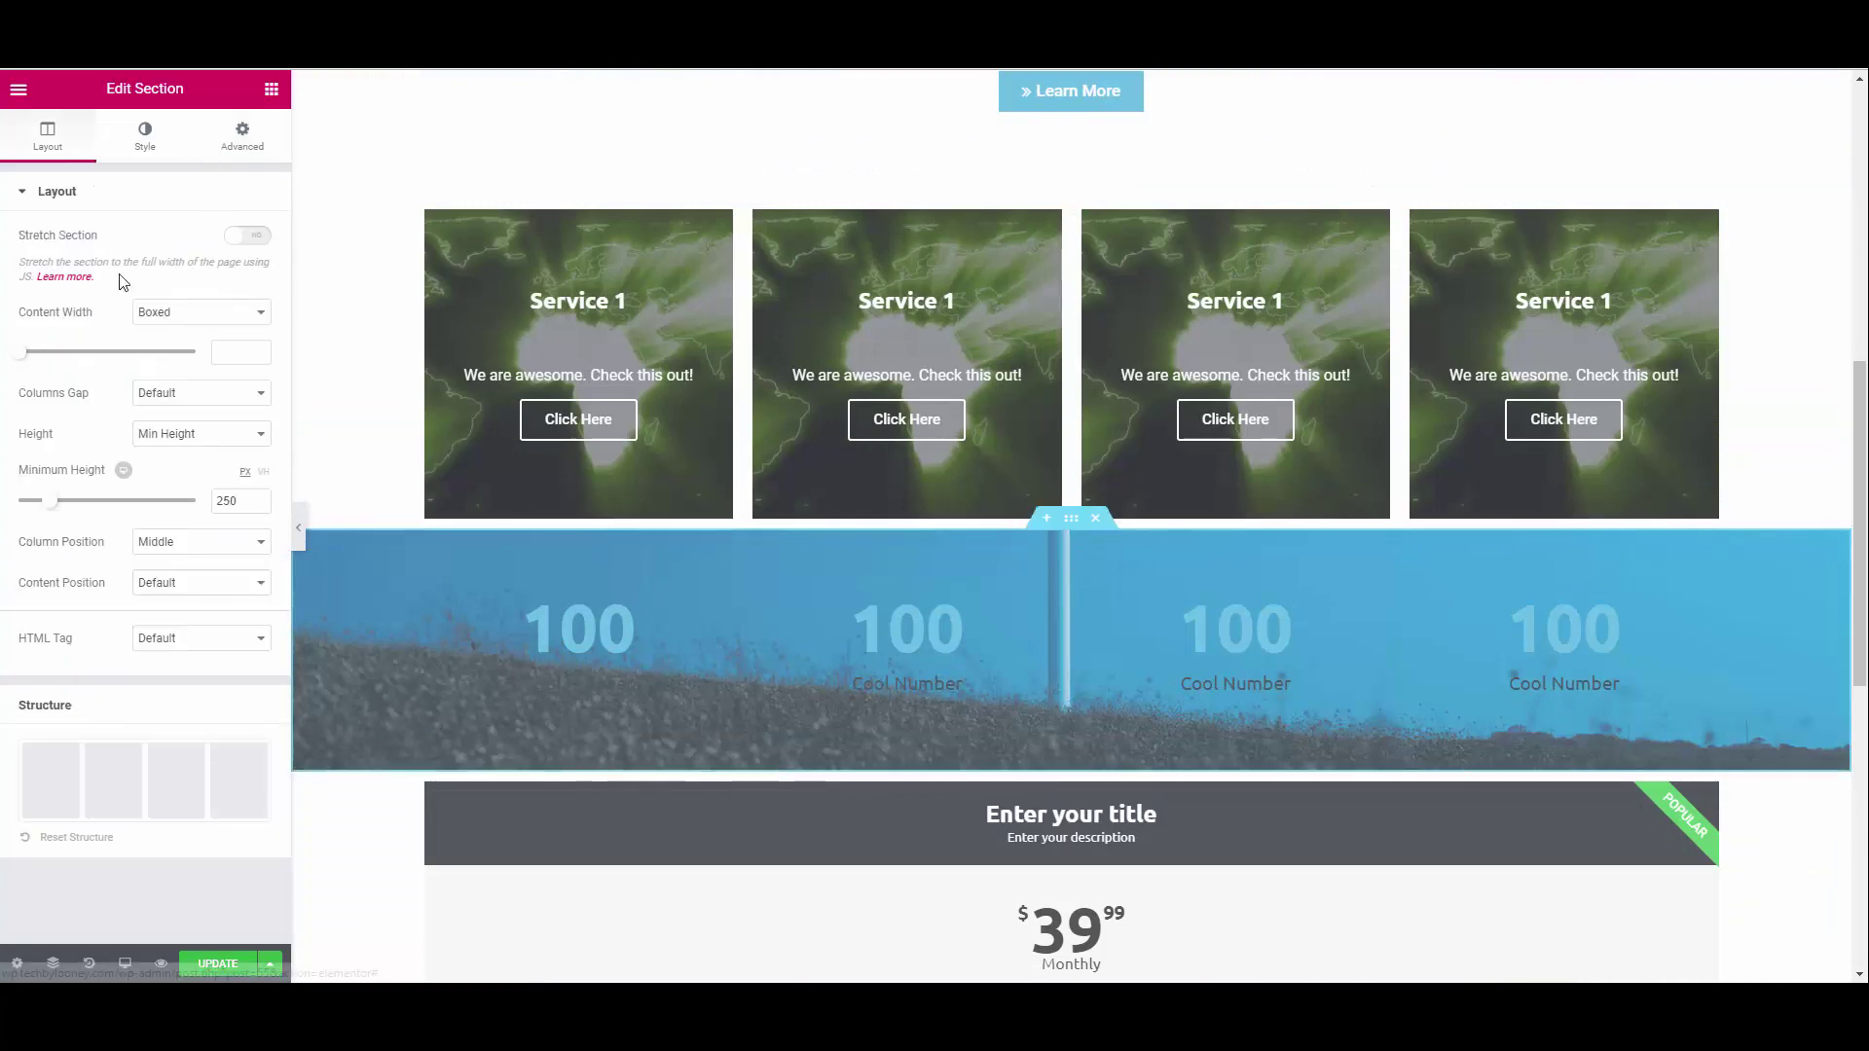
click(242, 136)
click(37, 265)
text(80)
Unlink the price table section's margins and set both the top and bottom margins to 80 px.
scroll(1076, 707, down, 2)
scroll(1078, 706, down, 1)
click(1078, 707)
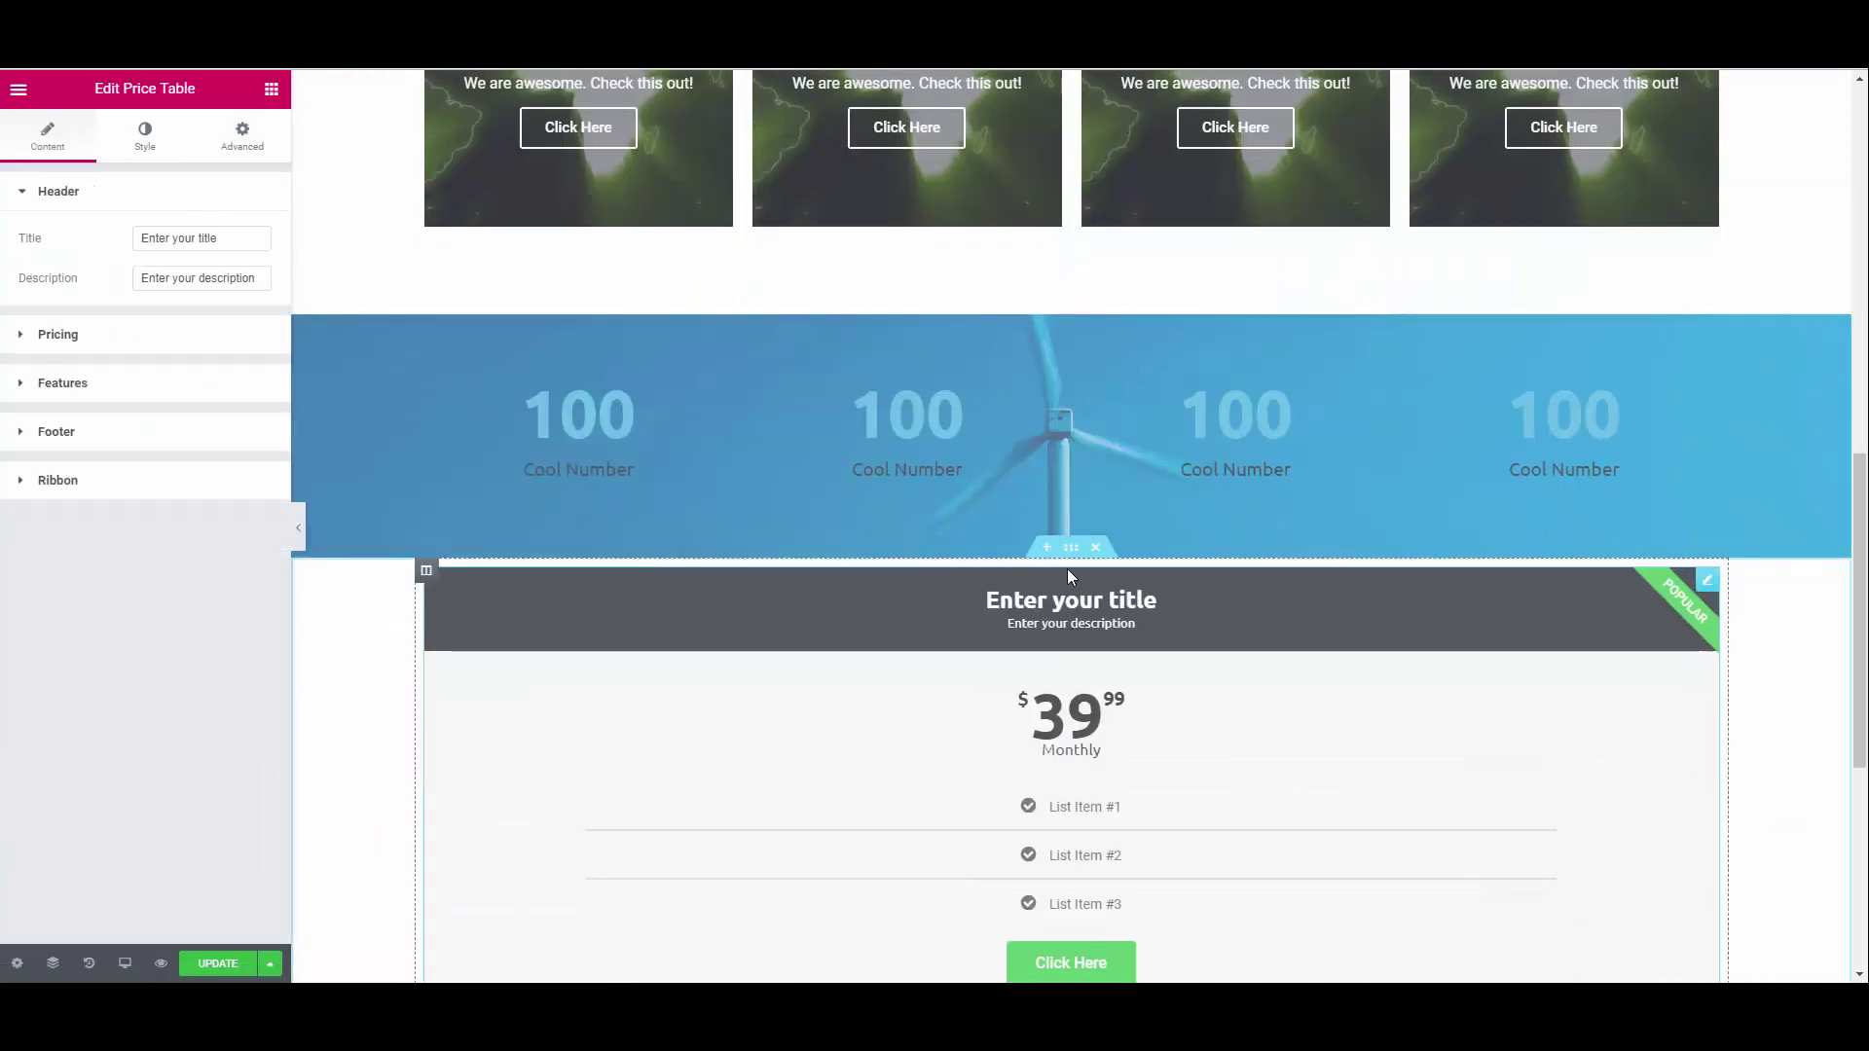
click(1070, 548)
click(242, 136)
click(245, 266)
click(37, 266)
text(80)
drag(145, 267, 131, 267)
text(80)
Change the title of the second service box to "Service 2".
scroll(915, 331, up, 3)
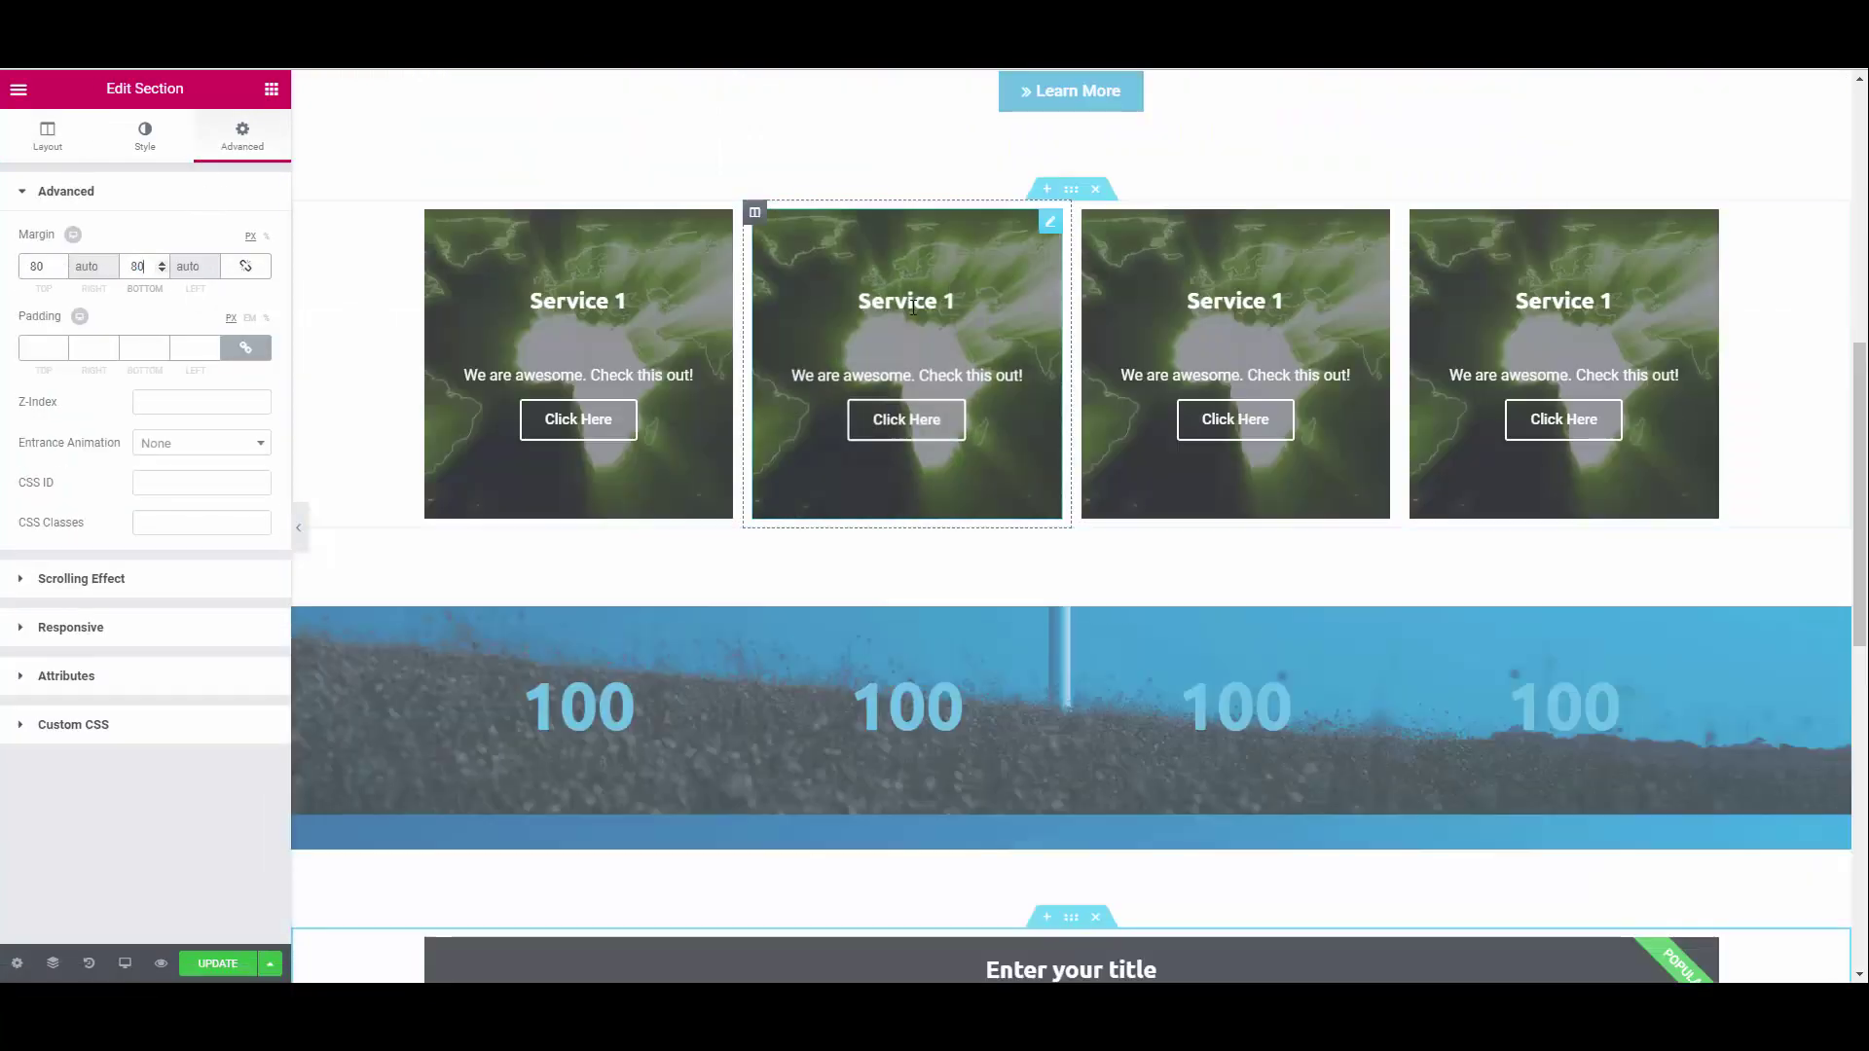
click(915, 331)
click(60, 513)
click(129, 380)
key(BackSpace)
text(2)
Change the title of the third service box to "Service 3".
click(1176, 323)
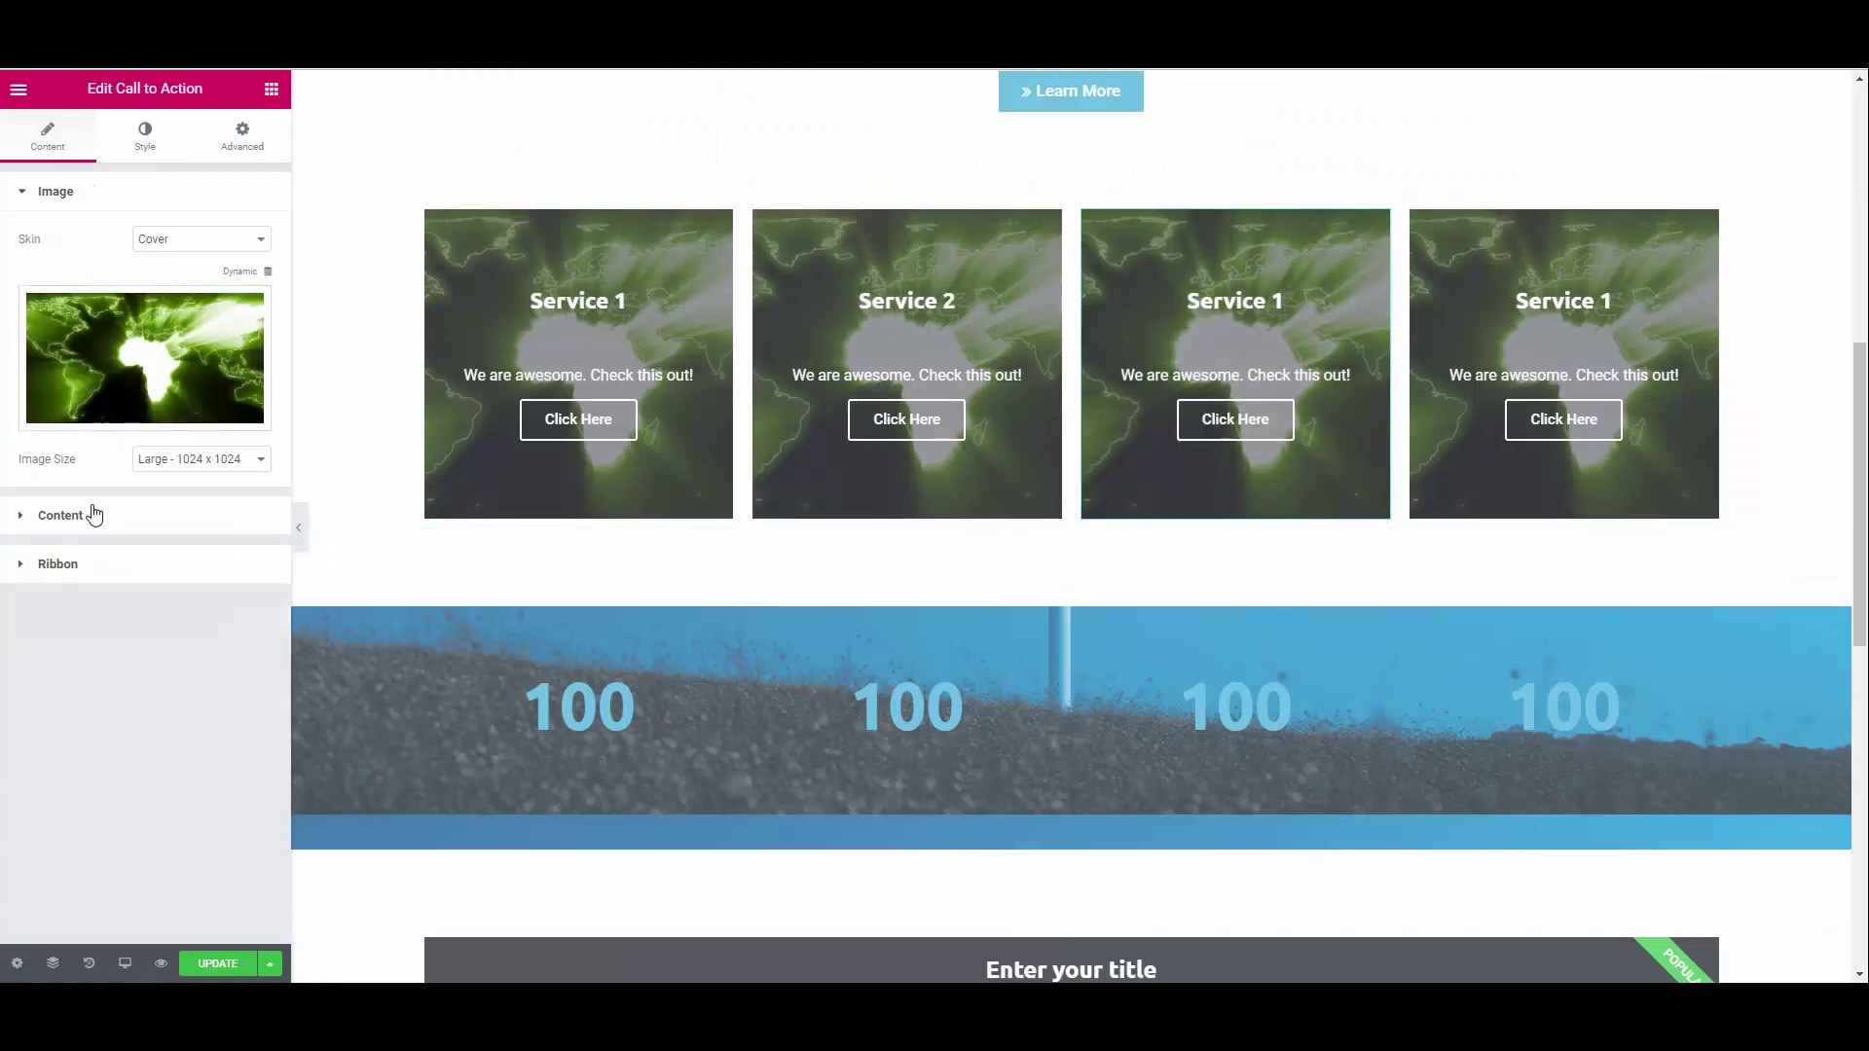
click(92, 513)
click(113, 380)
key(BackSpace)
text(3)
Change the title of the fourth service box to "Service 4".
click(1557, 321)
click(145, 136)
click(69, 514)
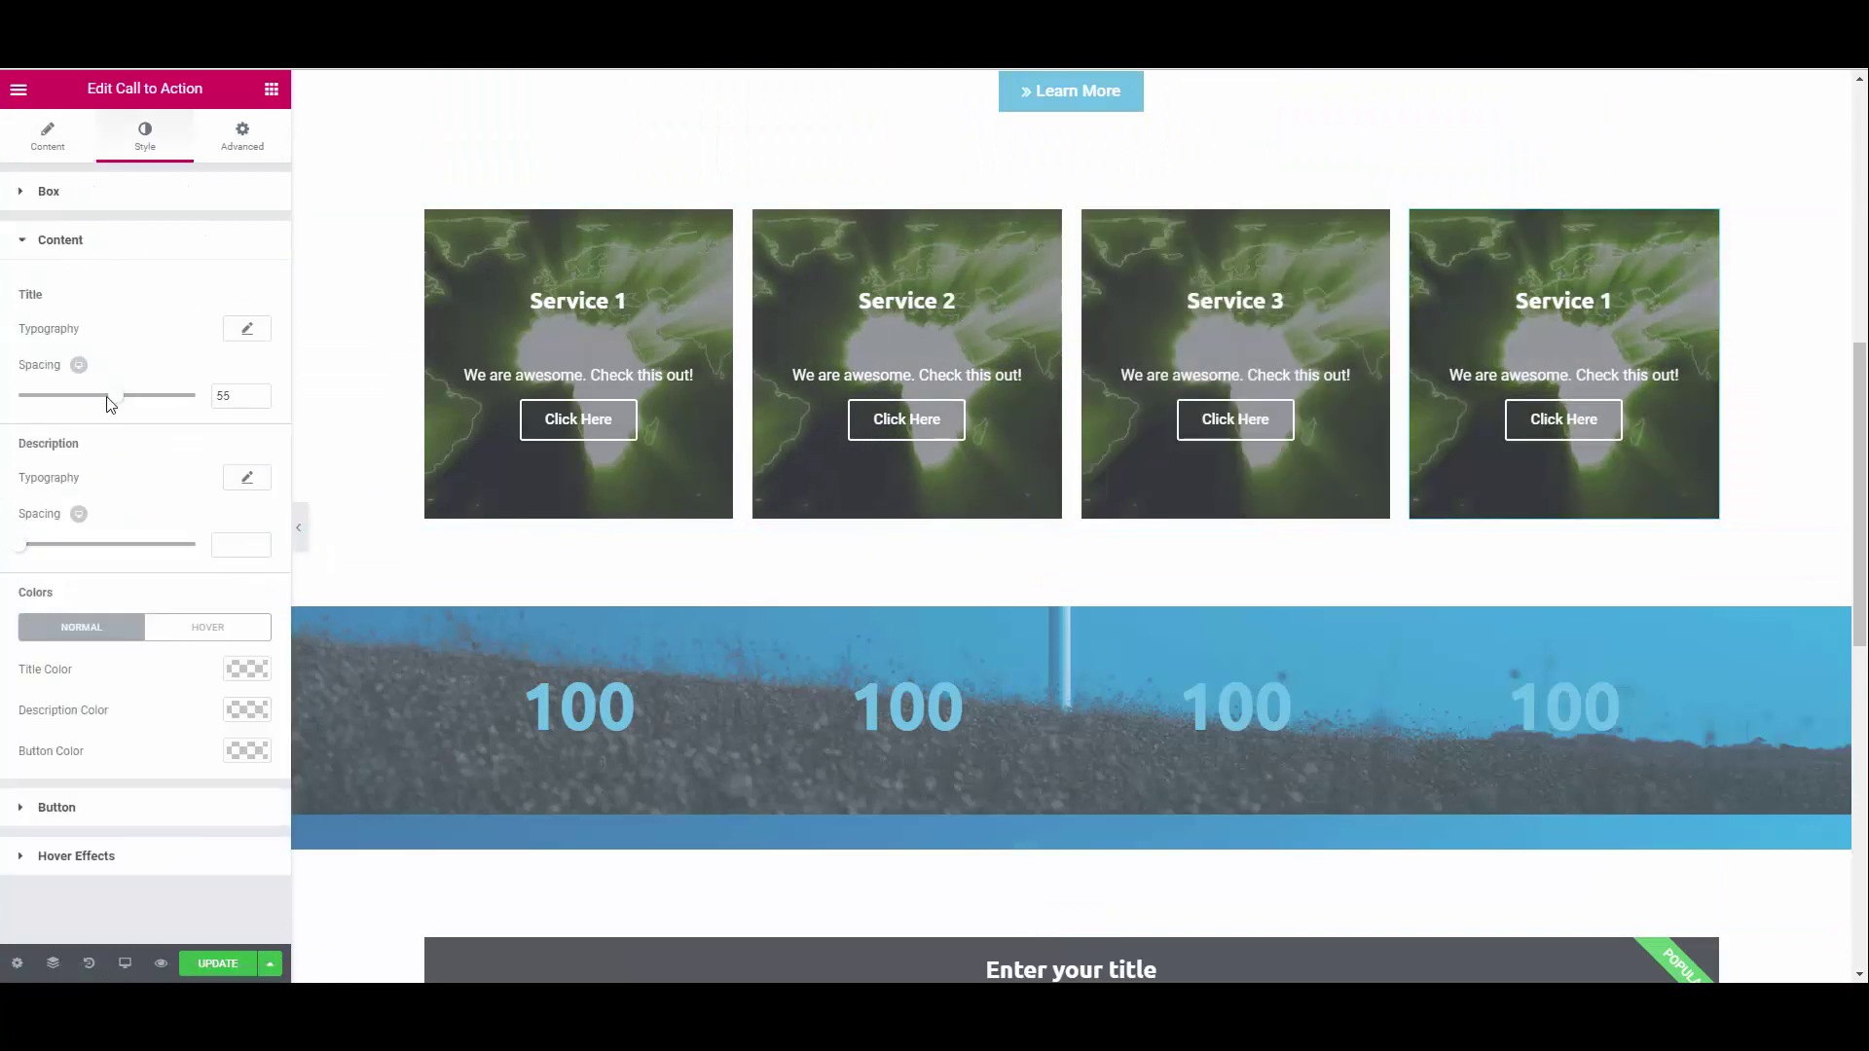
click(54, 138)
click(109, 378)
text(4)
click(60, 239)
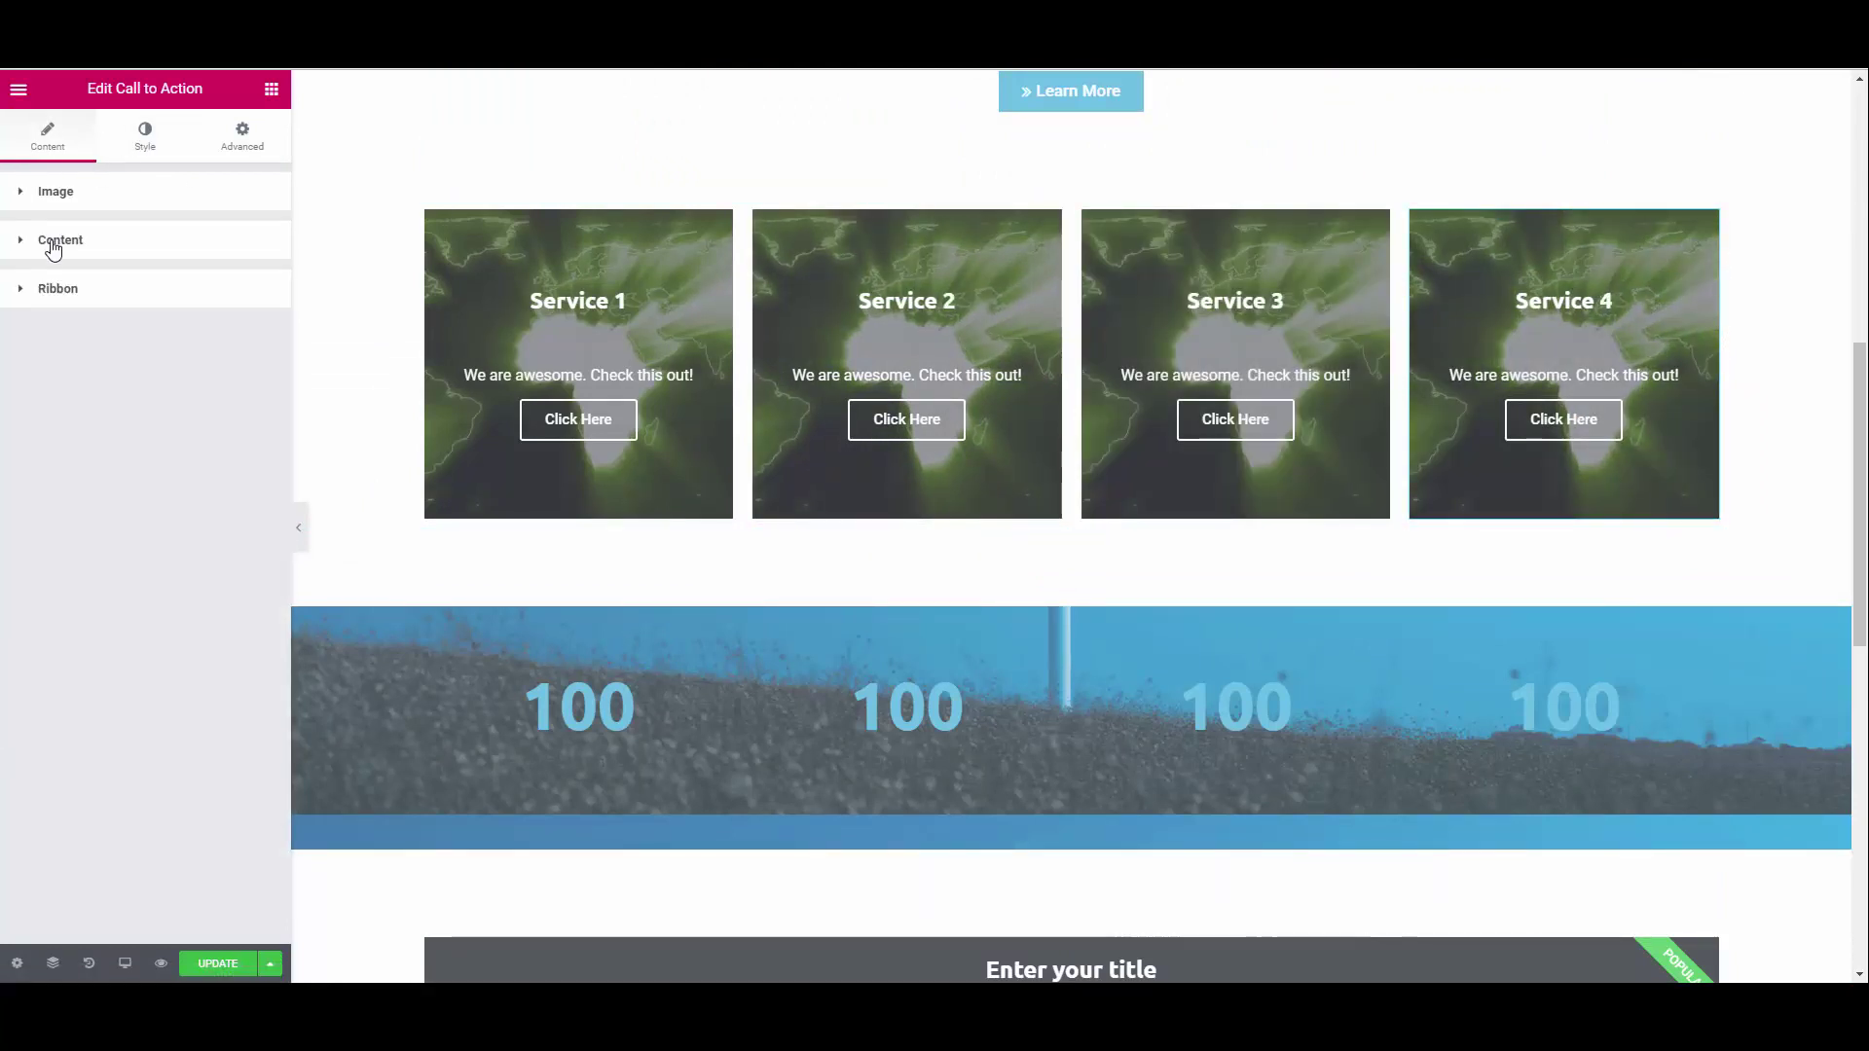
Delete three of the four counter columns, keeping only the one with the global counter.
scroll(475, 521, up, 3)
scroll(475, 522, down, 4)
right_click(760, 584)
click(805, 860)
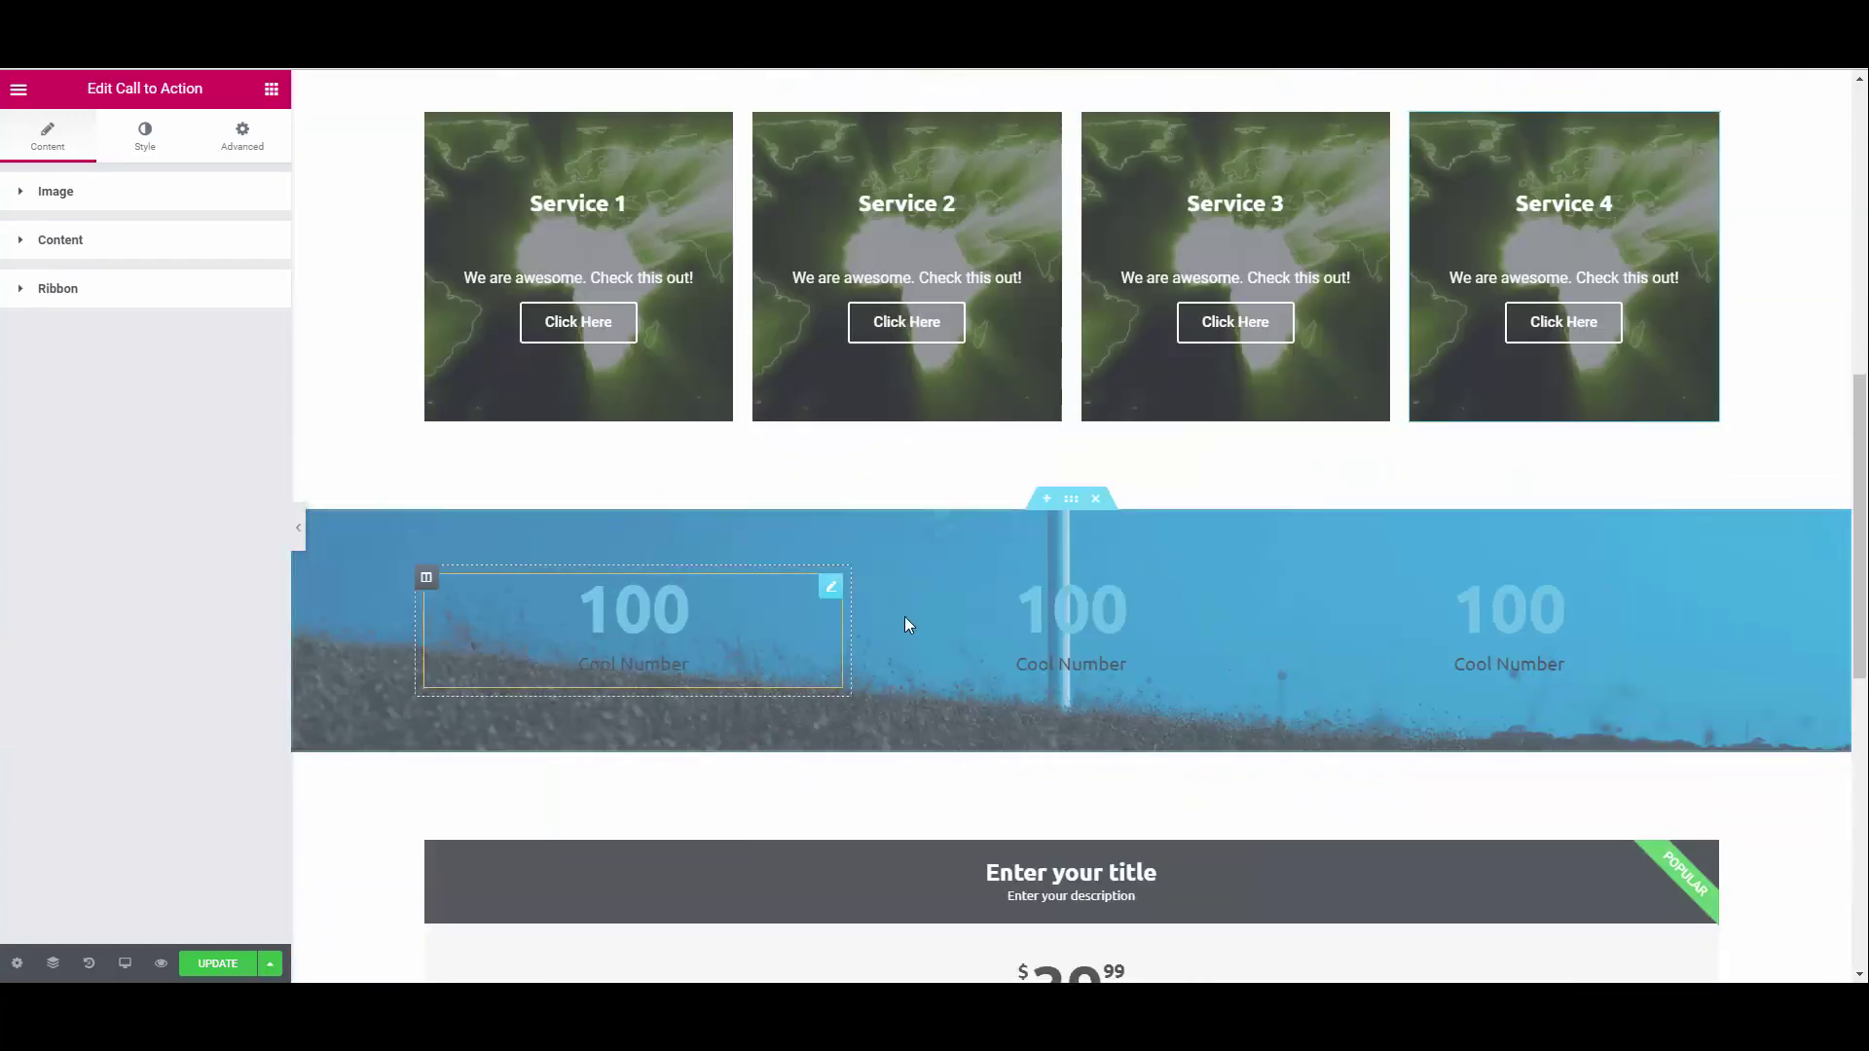
right_click(865, 584)
click(911, 861)
right_click(1086, 585)
click(1132, 860)
Unlink the remaining counter from its global widget so it is a regular counter.
click(1024, 668)
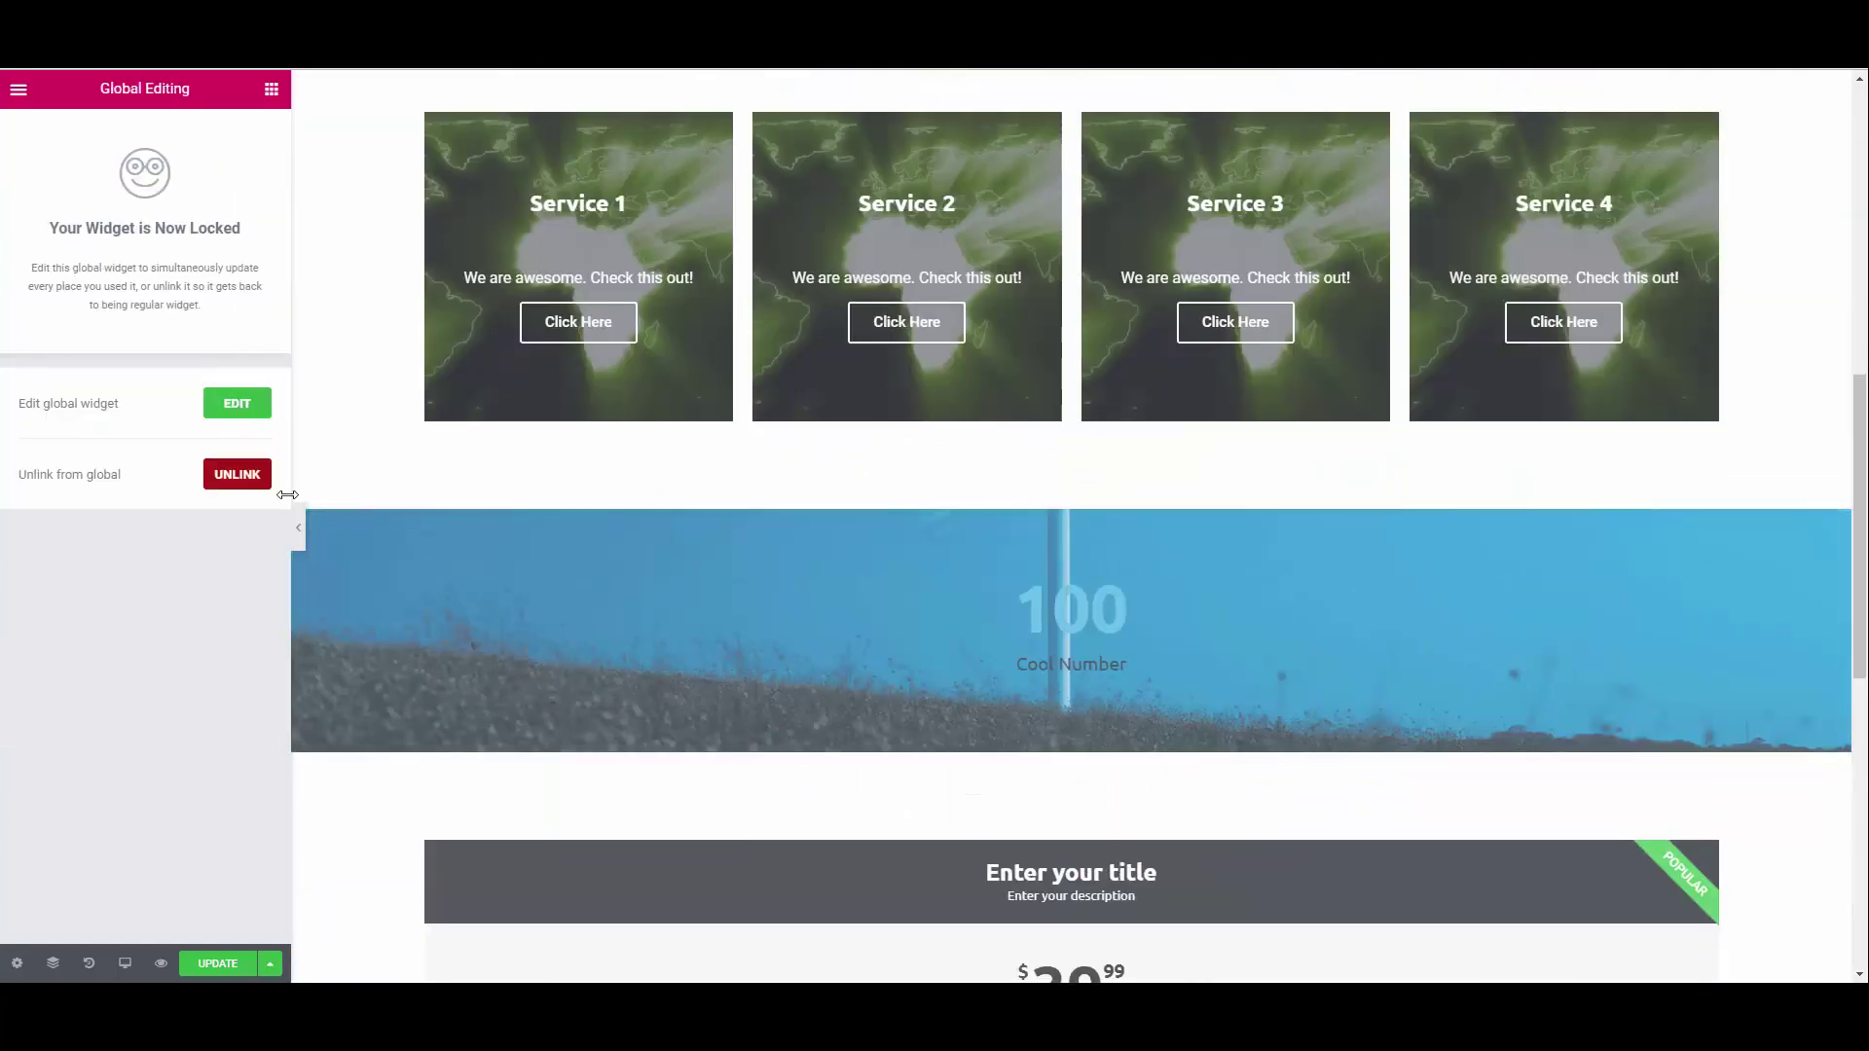
click(237, 474)
click(1042, 584)
Set the counter's number text colour to white (#ffffff).
click(145, 137)
click(255, 231)
click(53, 469)
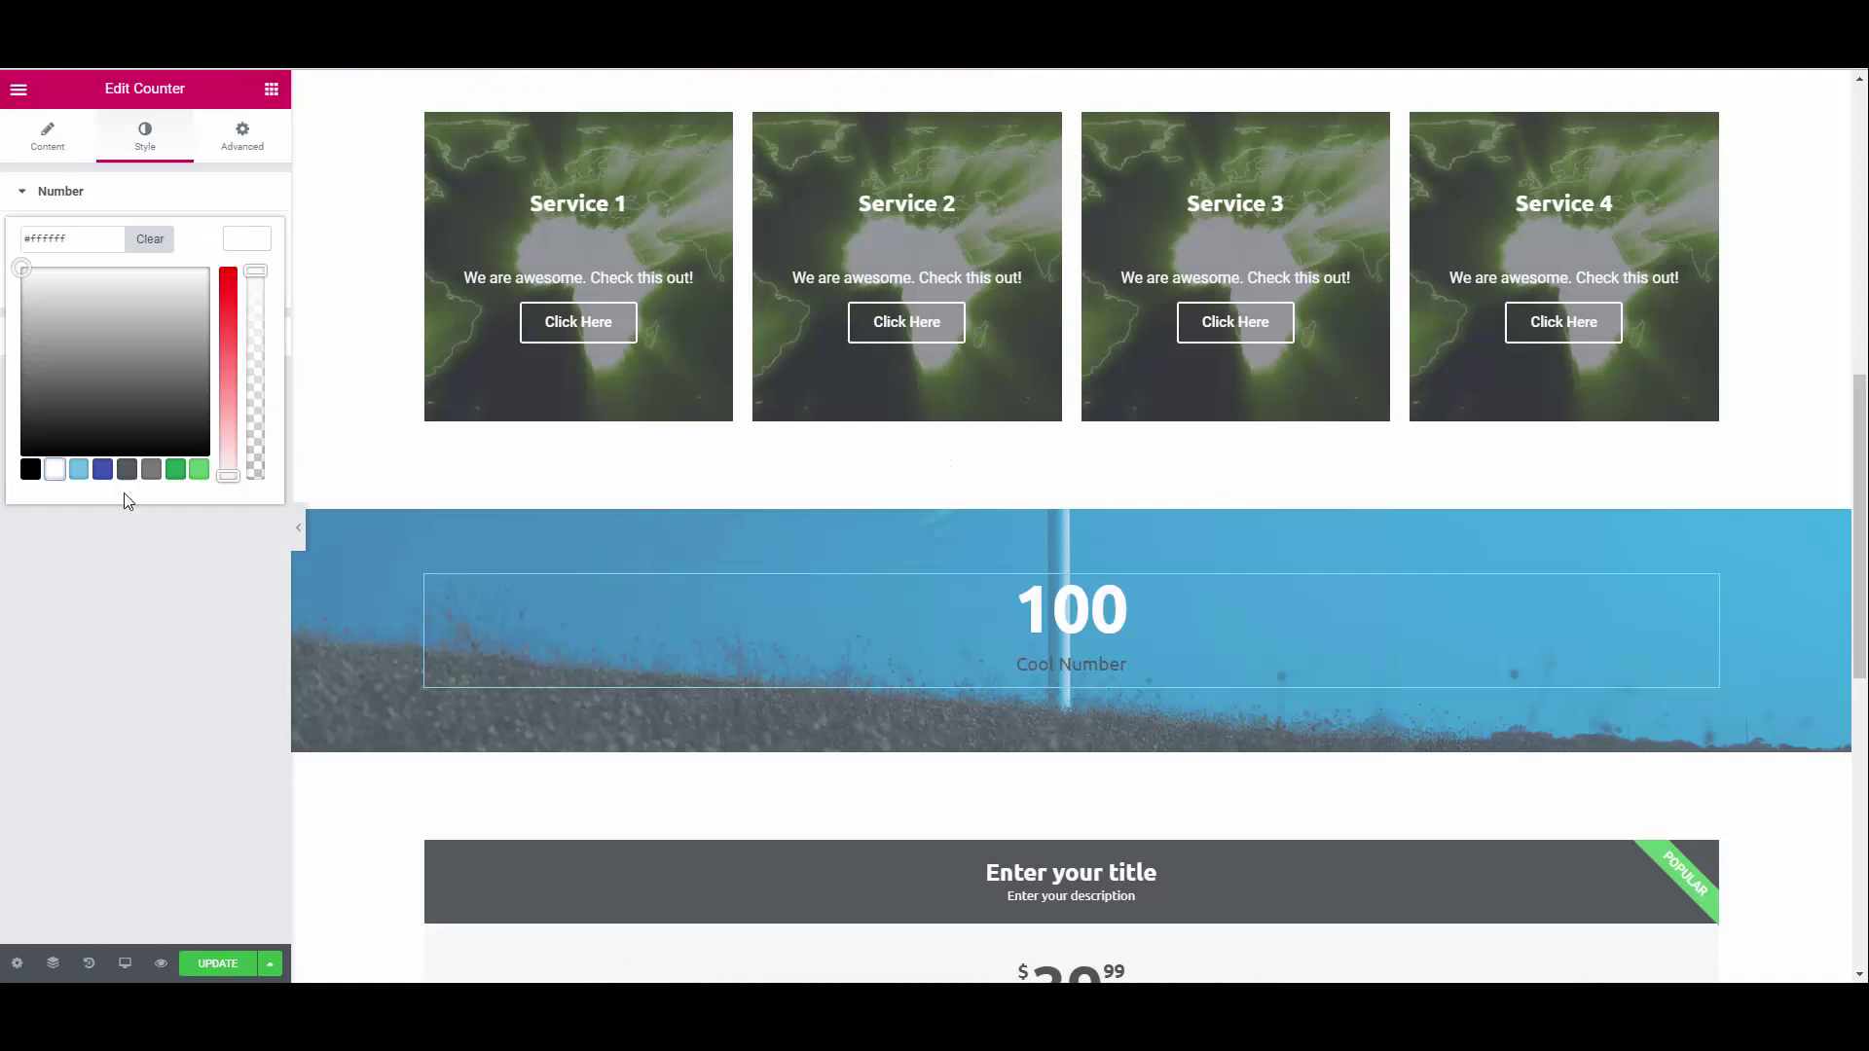
click(199, 470)
click(54, 469)
Set the counter's title text colour to white and customize the title's typography.
click(249, 239)
click(244, 335)
click(249, 328)
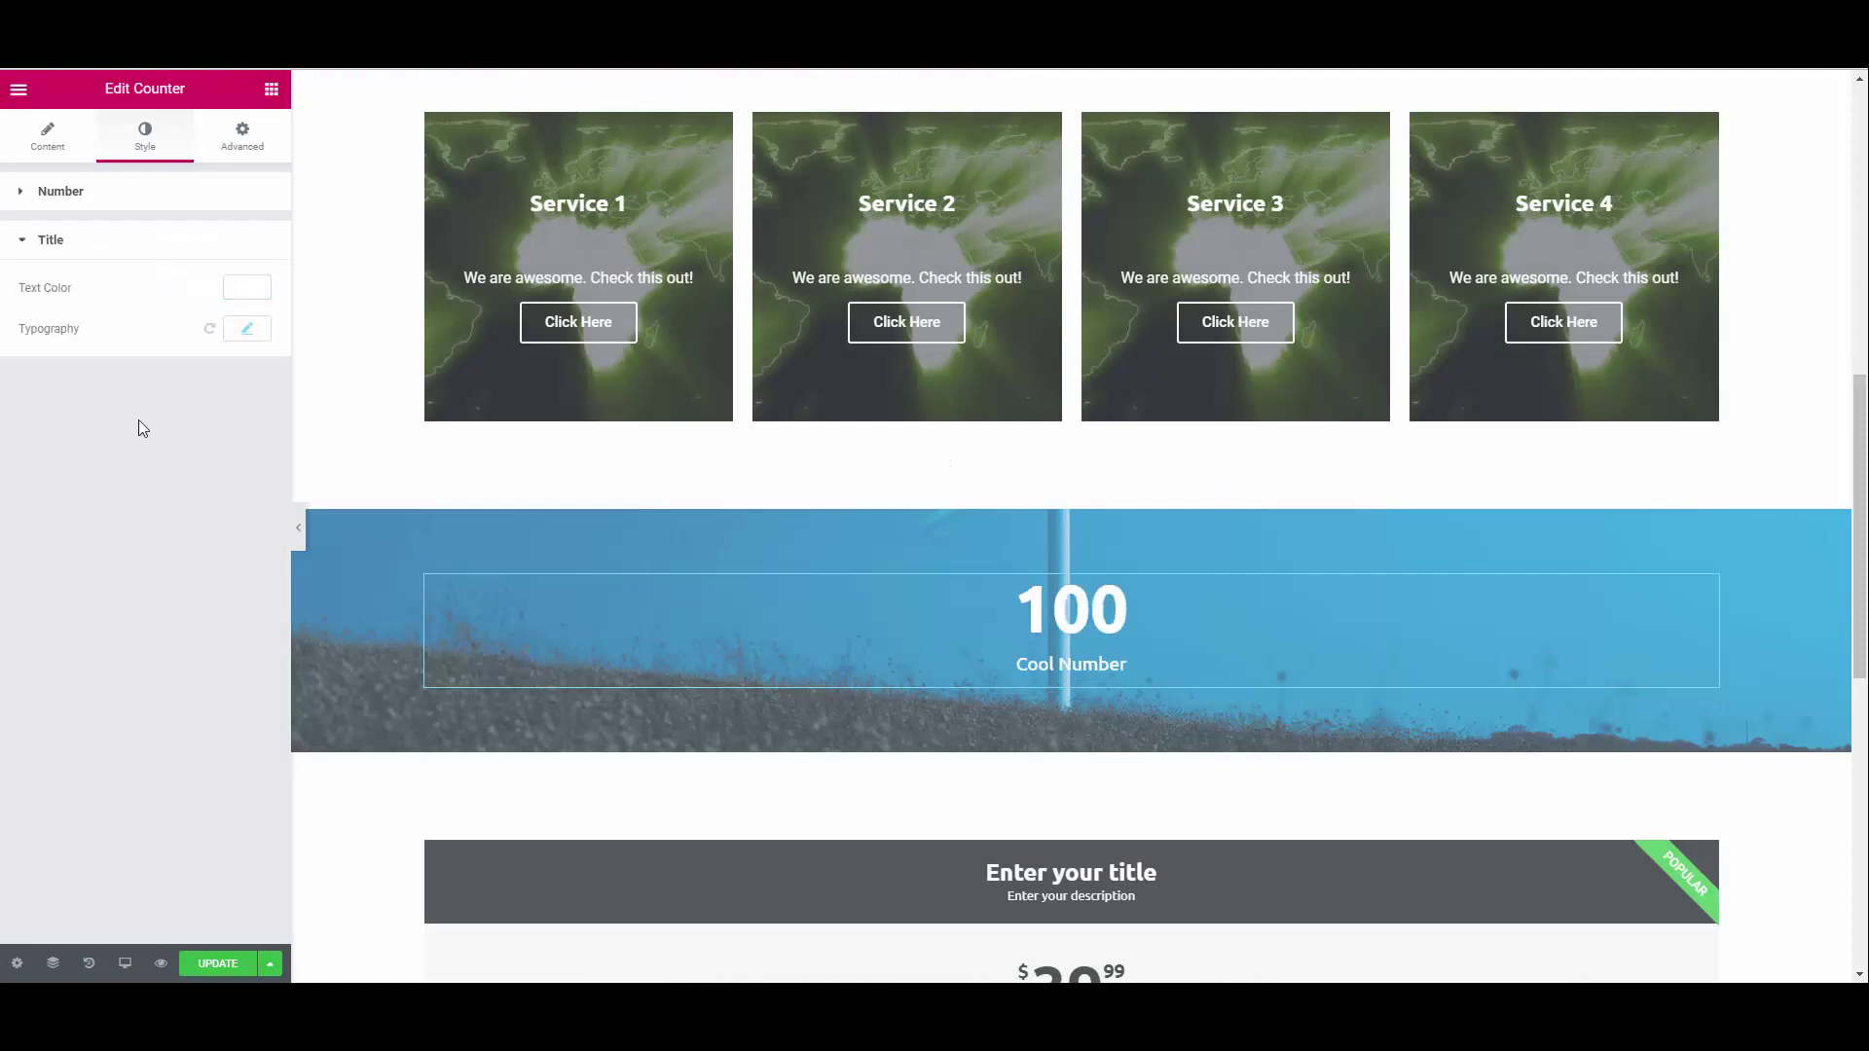
Remove the classic background overlay from the counter section.
click(1071, 499)
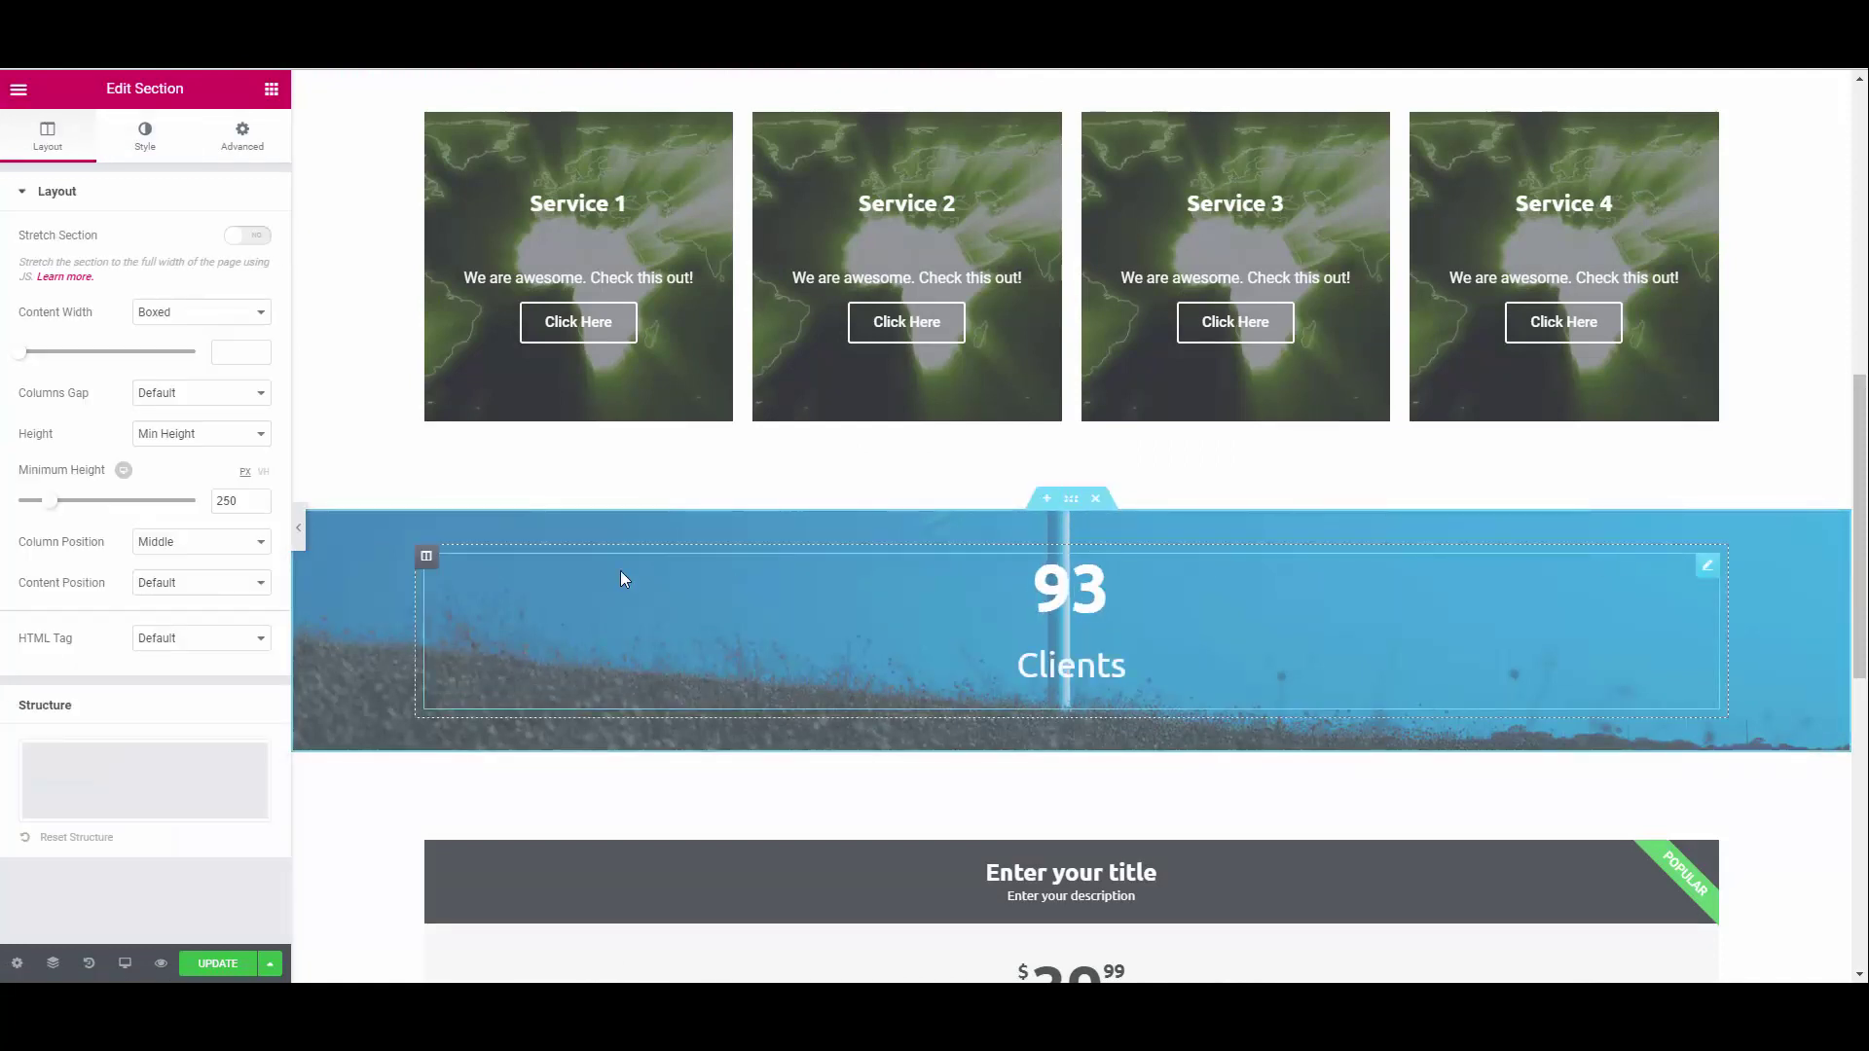
click(145, 137)
click(94, 752)
click(168, 331)
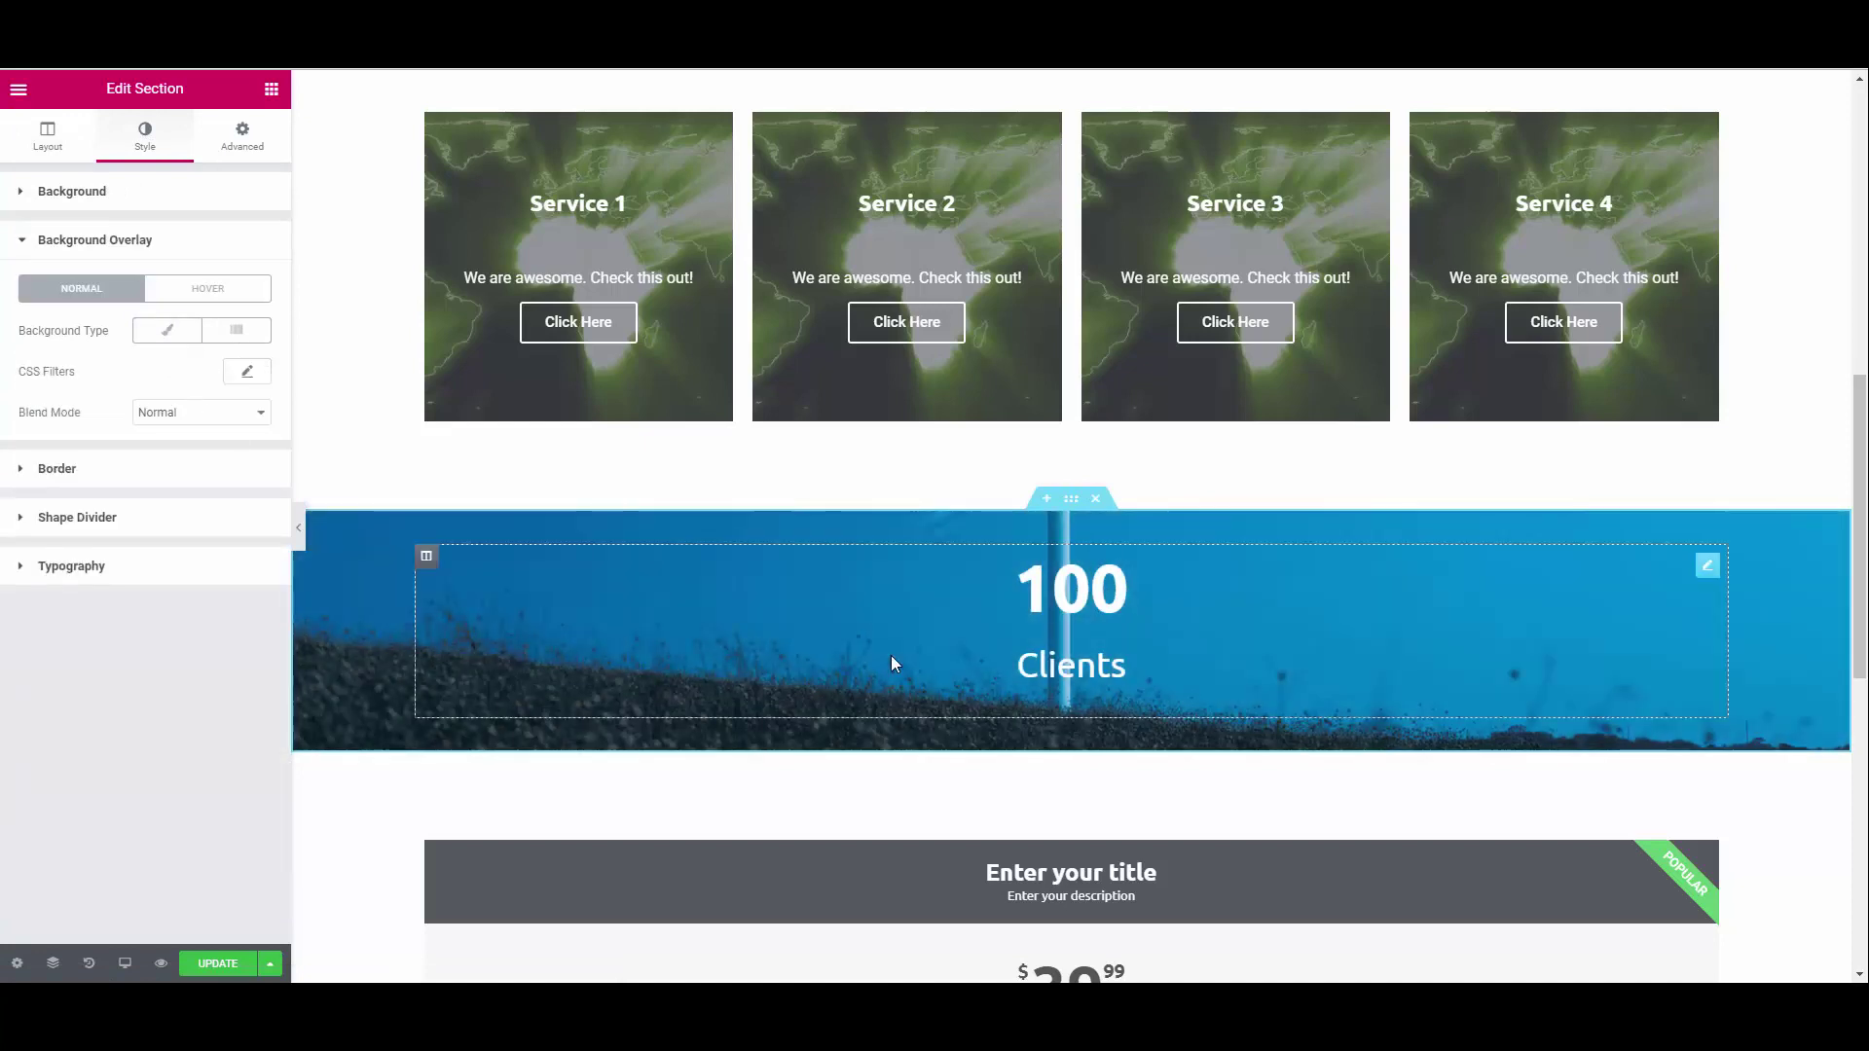
Duplicate the Clients counter column three times to make four counters side by side.
right_click(427, 557)
click(482, 604)
right_click(430, 558)
click(484, 605)
right_click(424, 557)
click(487, 603)
Set the second counter's ending number to 30 and its title to "Years Experience".
click(847, 628)
drag(166, 279, 127, 279)
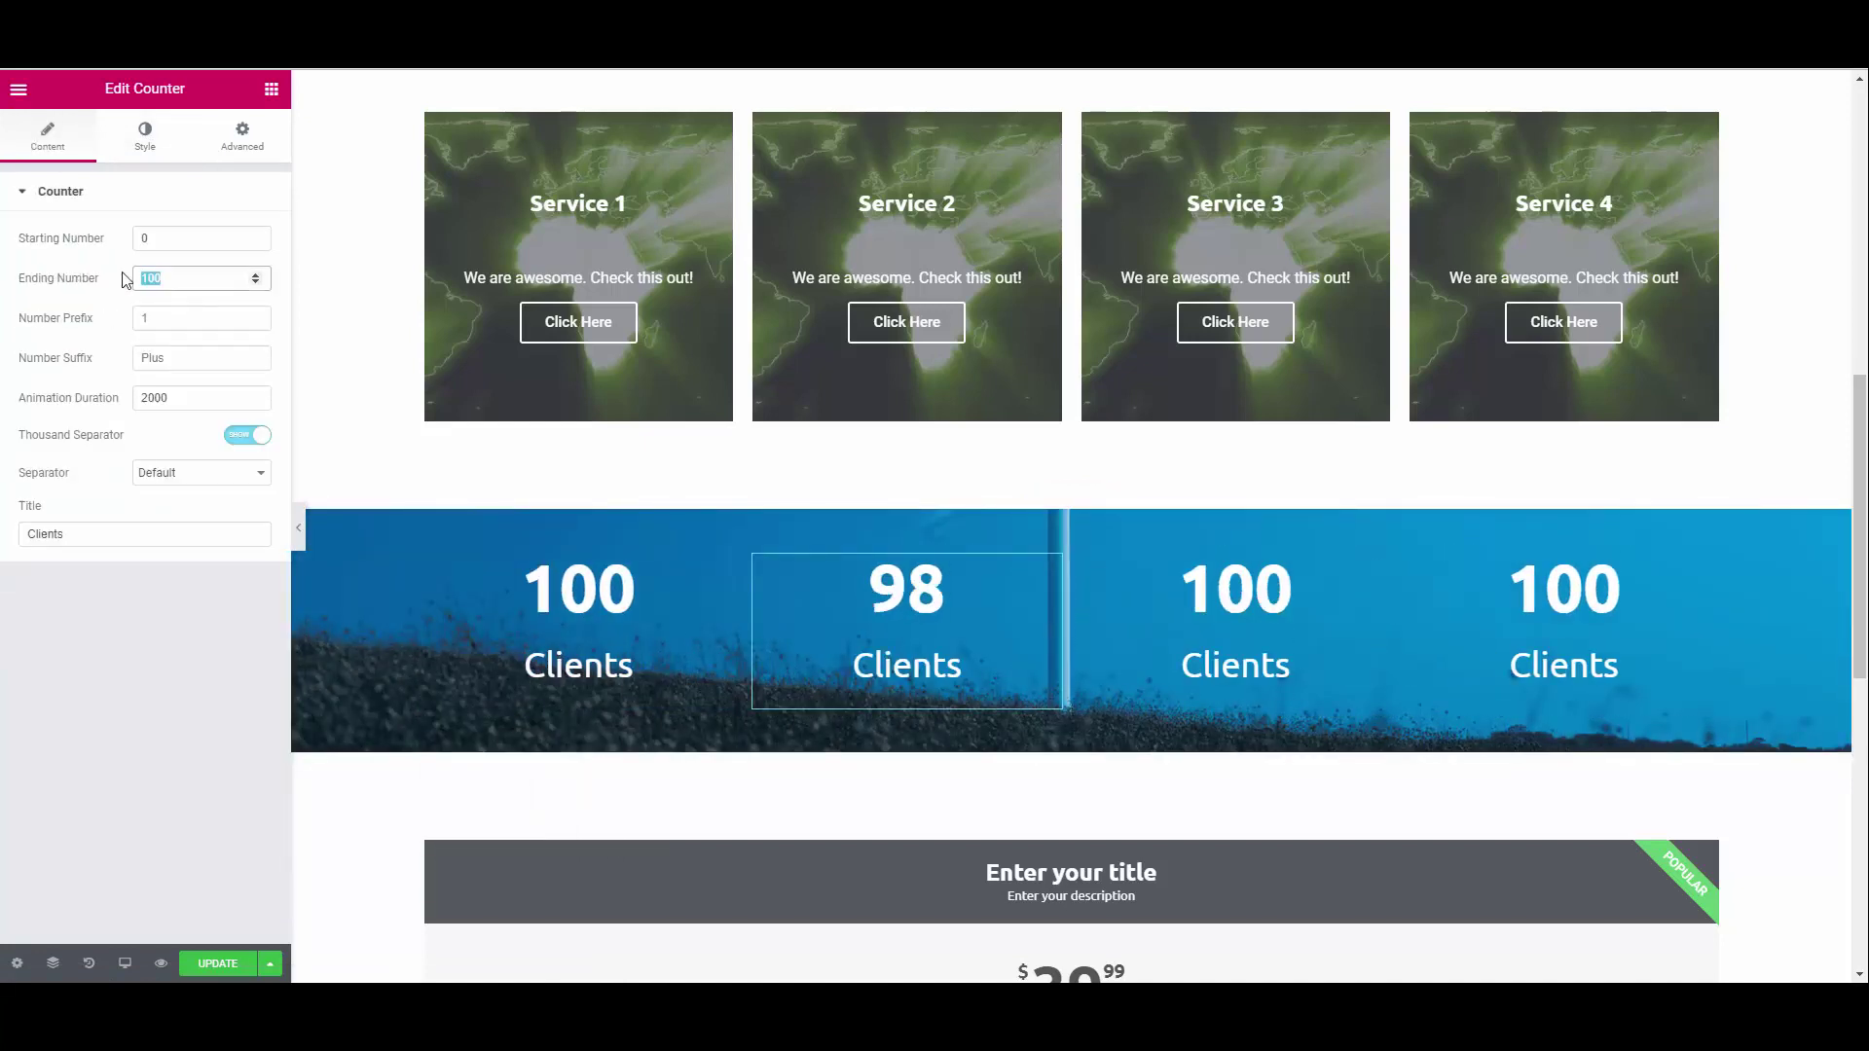
text(30)
text(Years Expe)
drag(70, 536, 15, 518)
text(rience)
Set the third counter's ending number to 10 and its title to "Employees".
click(1318, 628)
click(156, 279)
key(BackSpace)
text(Employees)
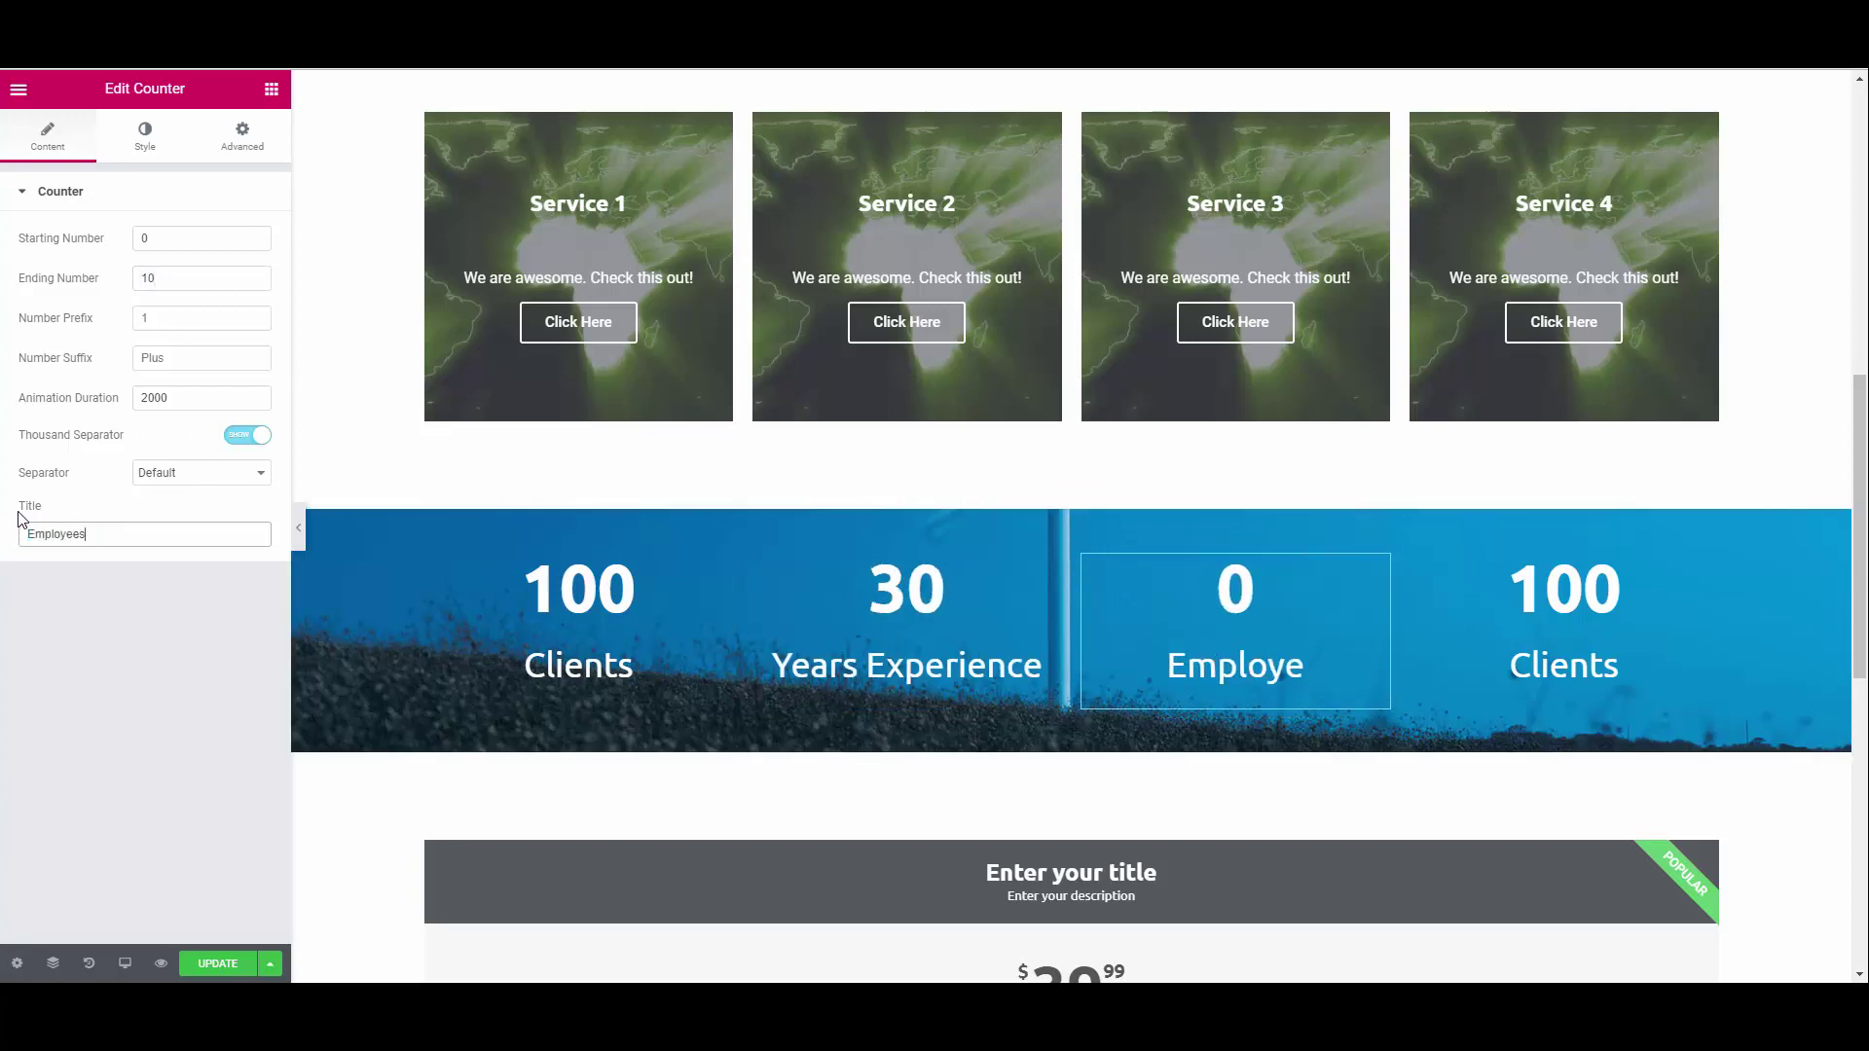
Set the fourth counter's ending number to 234 and its title to "Projects".
click(1565, 628)
drag(166, 278, 122, 278)
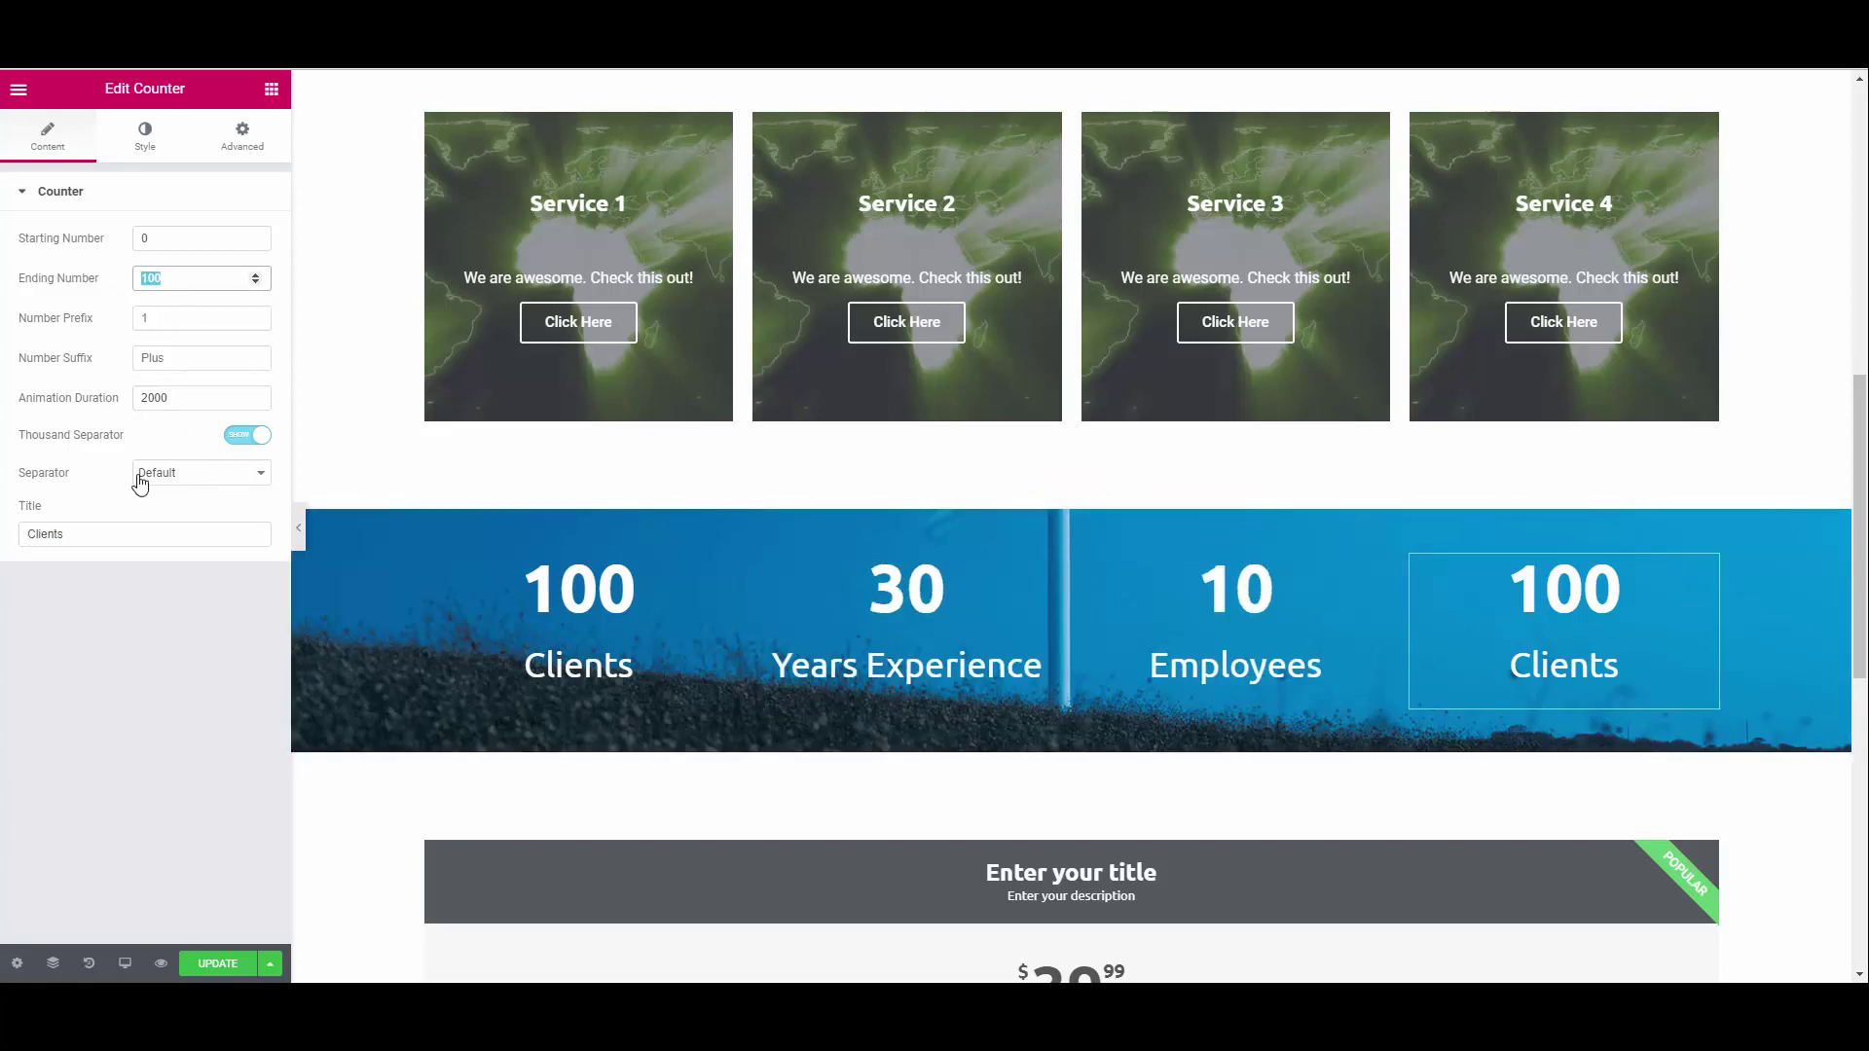
text(234)
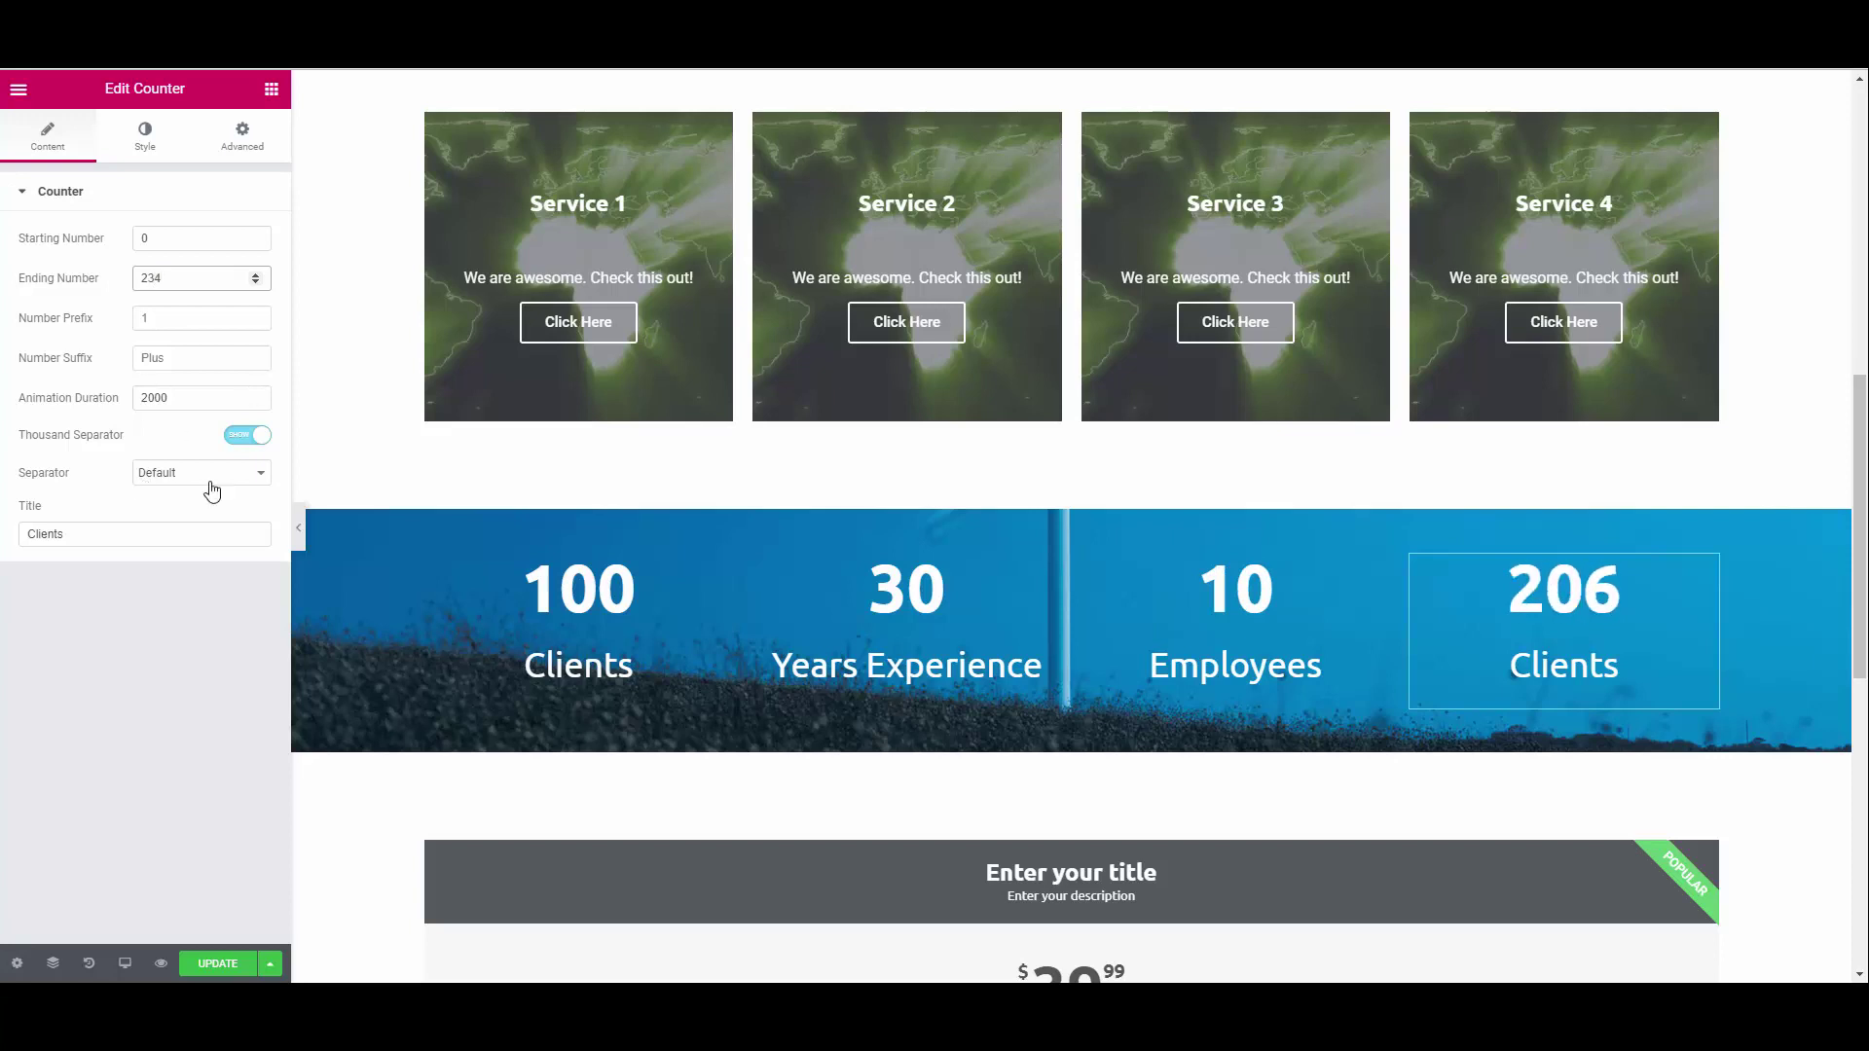
double_click(58, 541)
text(Projects)
Give the price table the title "Product 1" and the description "Amazing Product".
scroll(1071, 584, down, 5)
click(1071, 633)
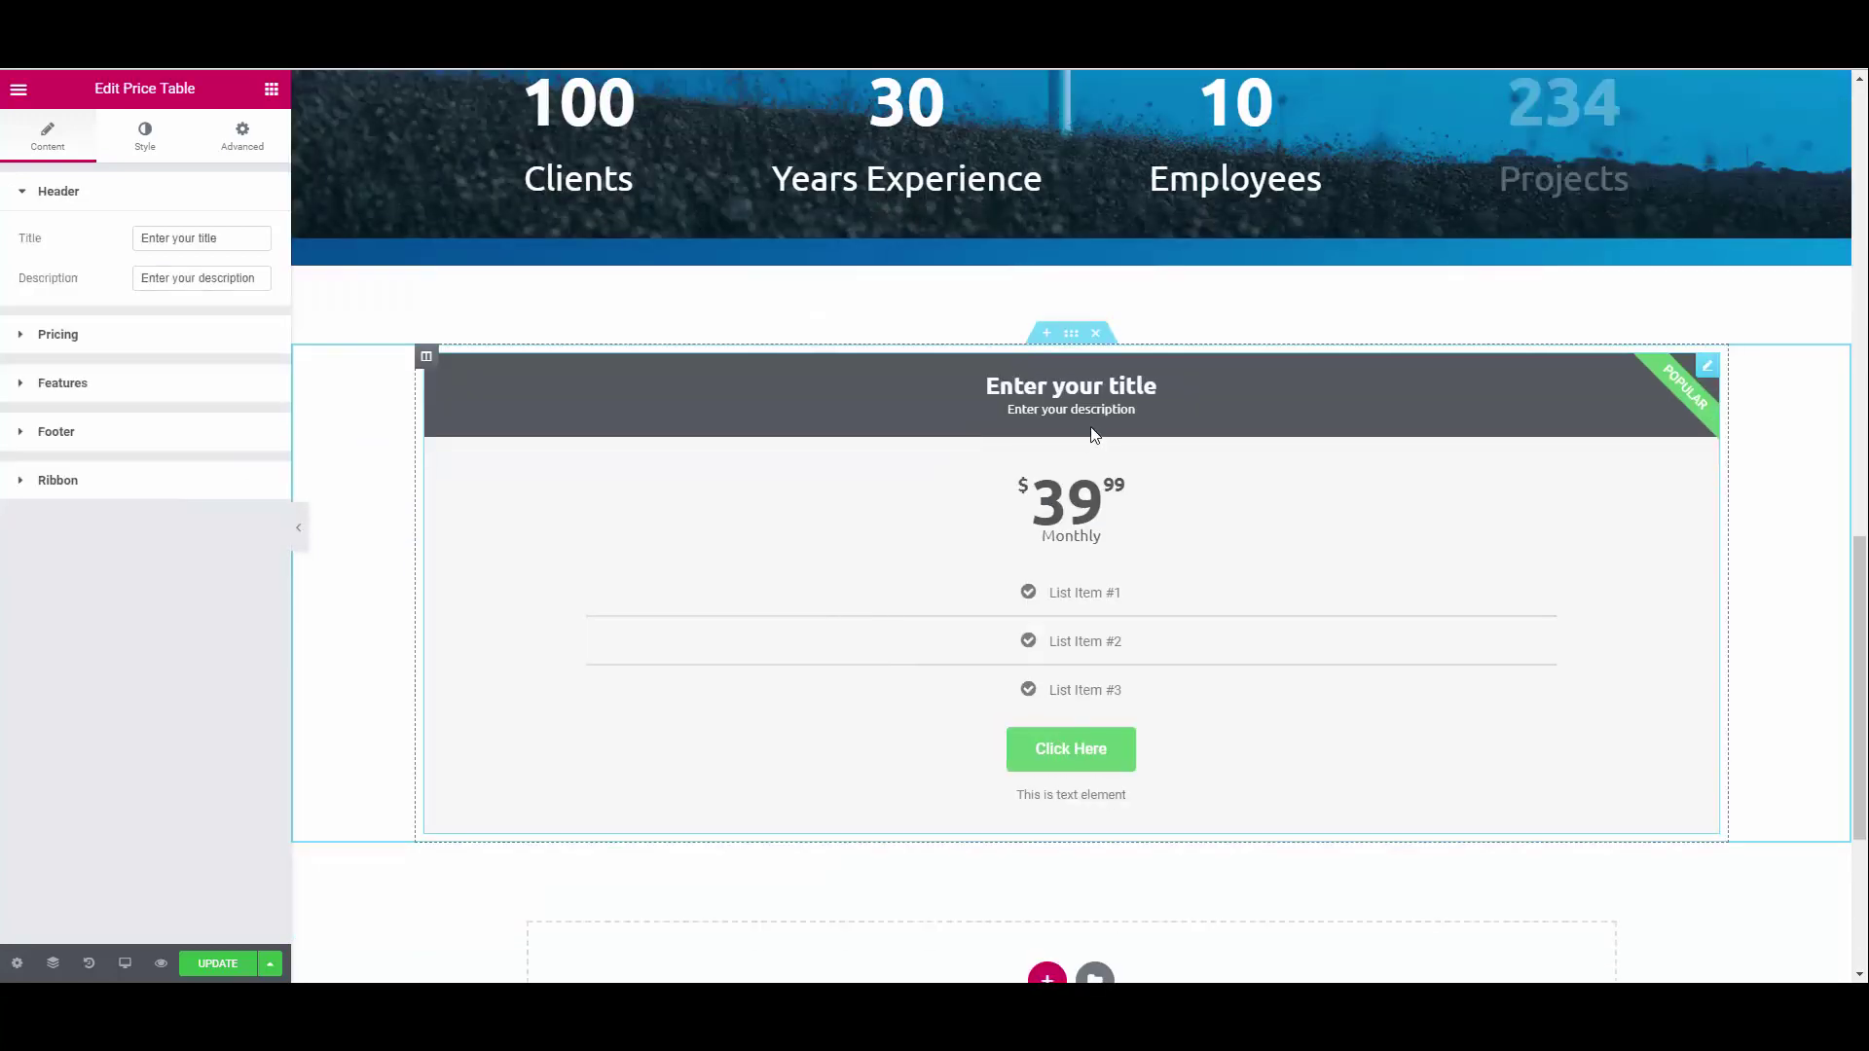
drag(233, 238, 83, 240)
text(Prioduct 12)
key(BackSpace)
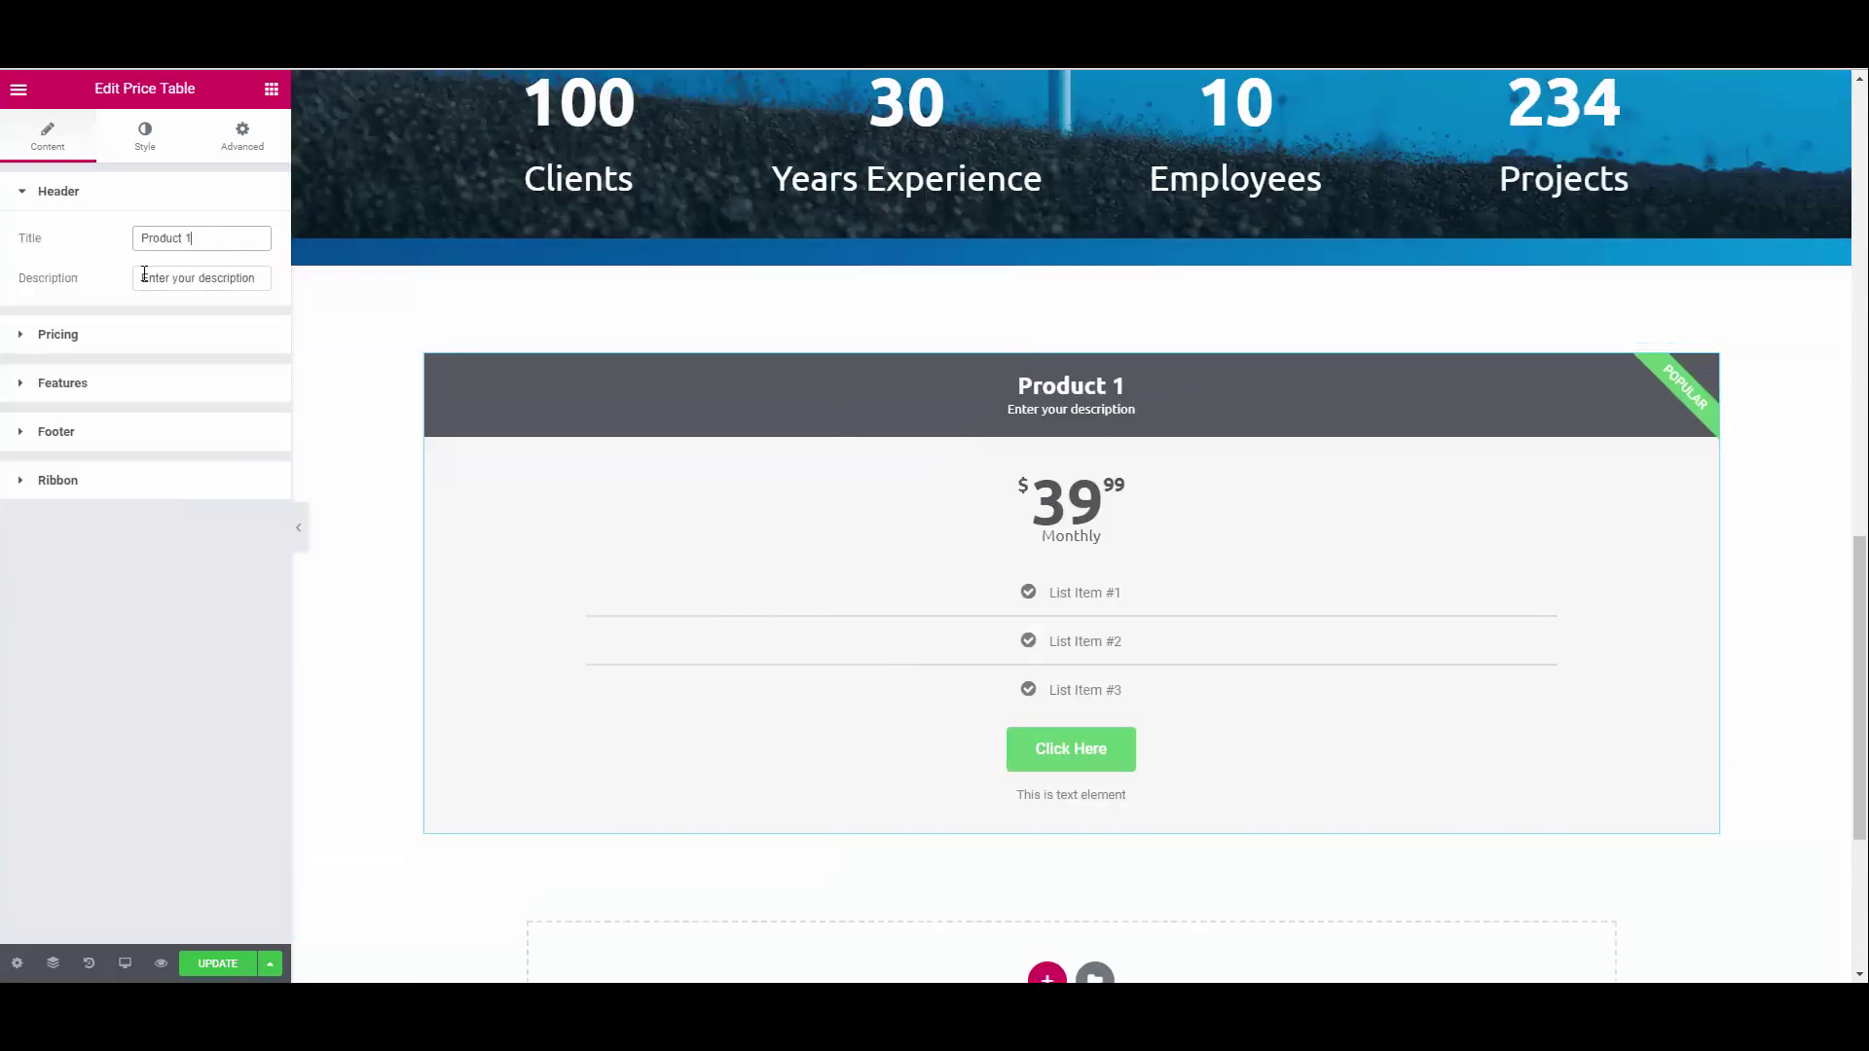
click(146, 277)
text(Amazing Product)
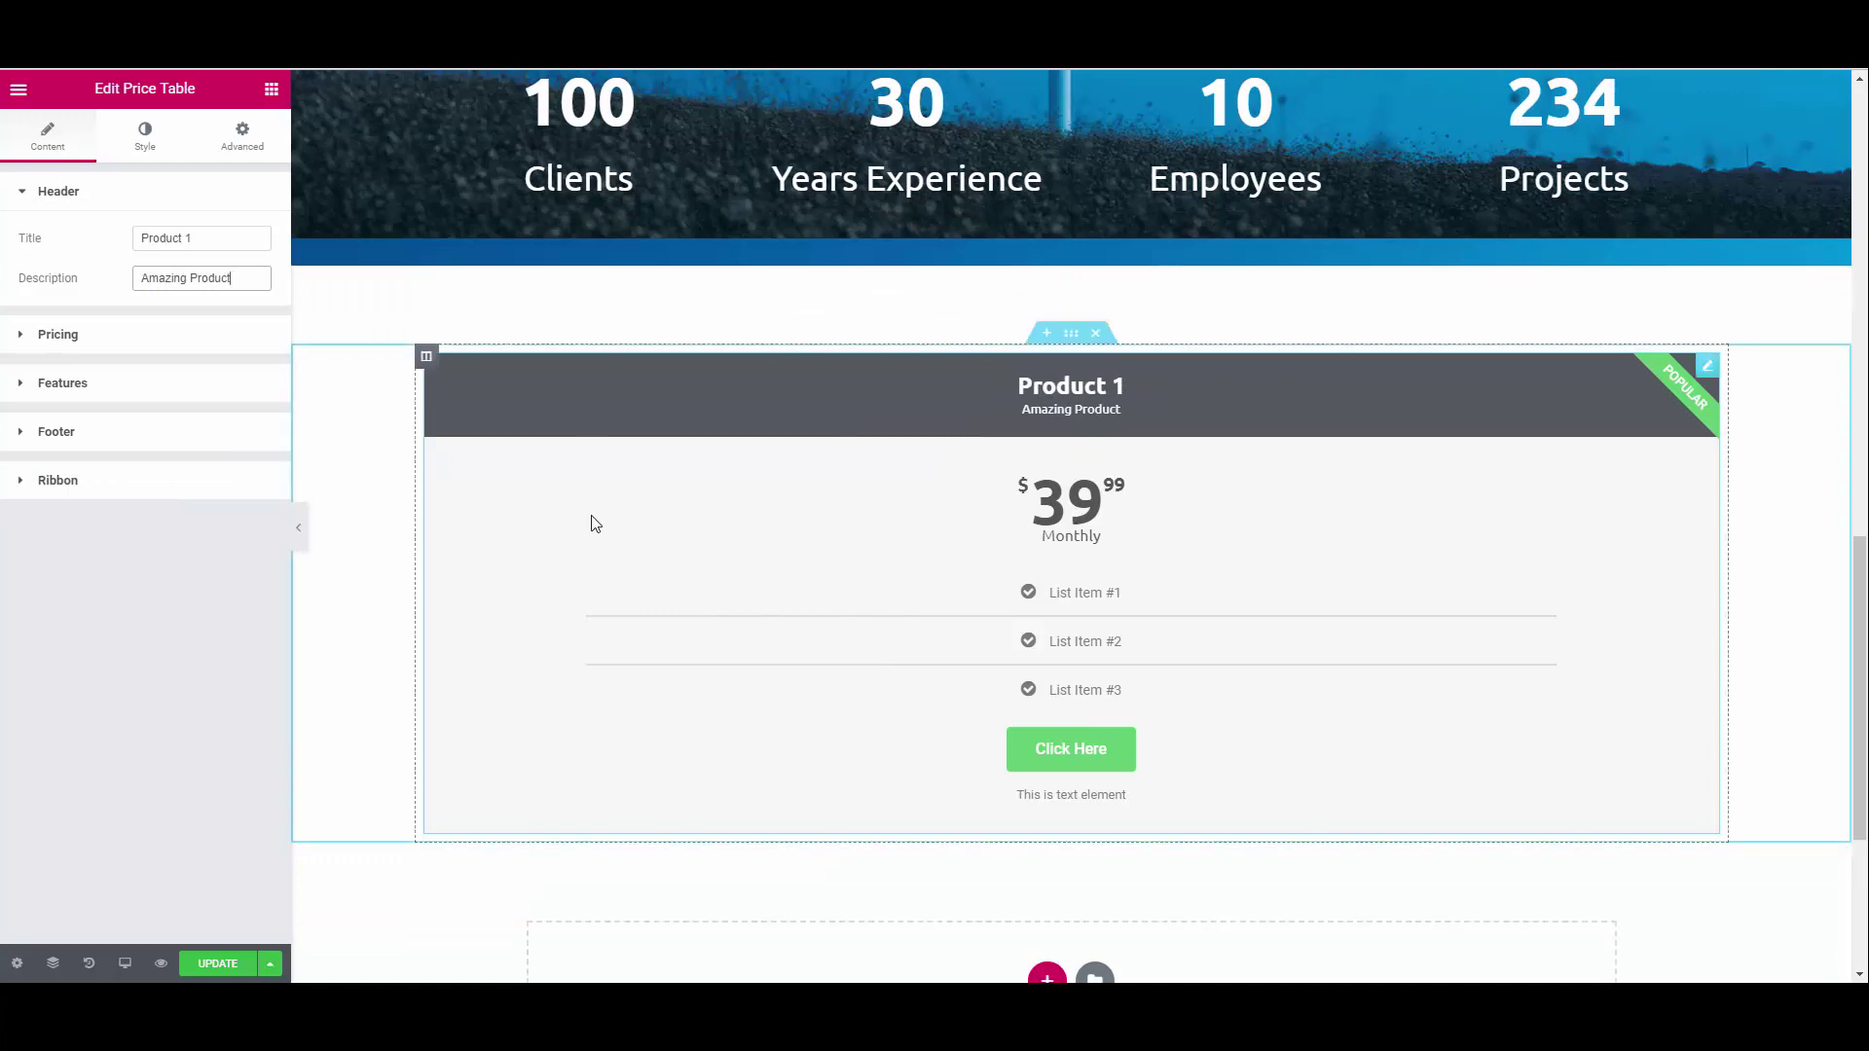
Duplicate the price table column three times to make four price tables side by side.
right_click(426, 357)
click(469, 399)
right_click(426, 357)
click(469, 398)
right_click(427, 358)
click(471, 400)
Change the second price table's title to "Product 2".
click(925, 388)
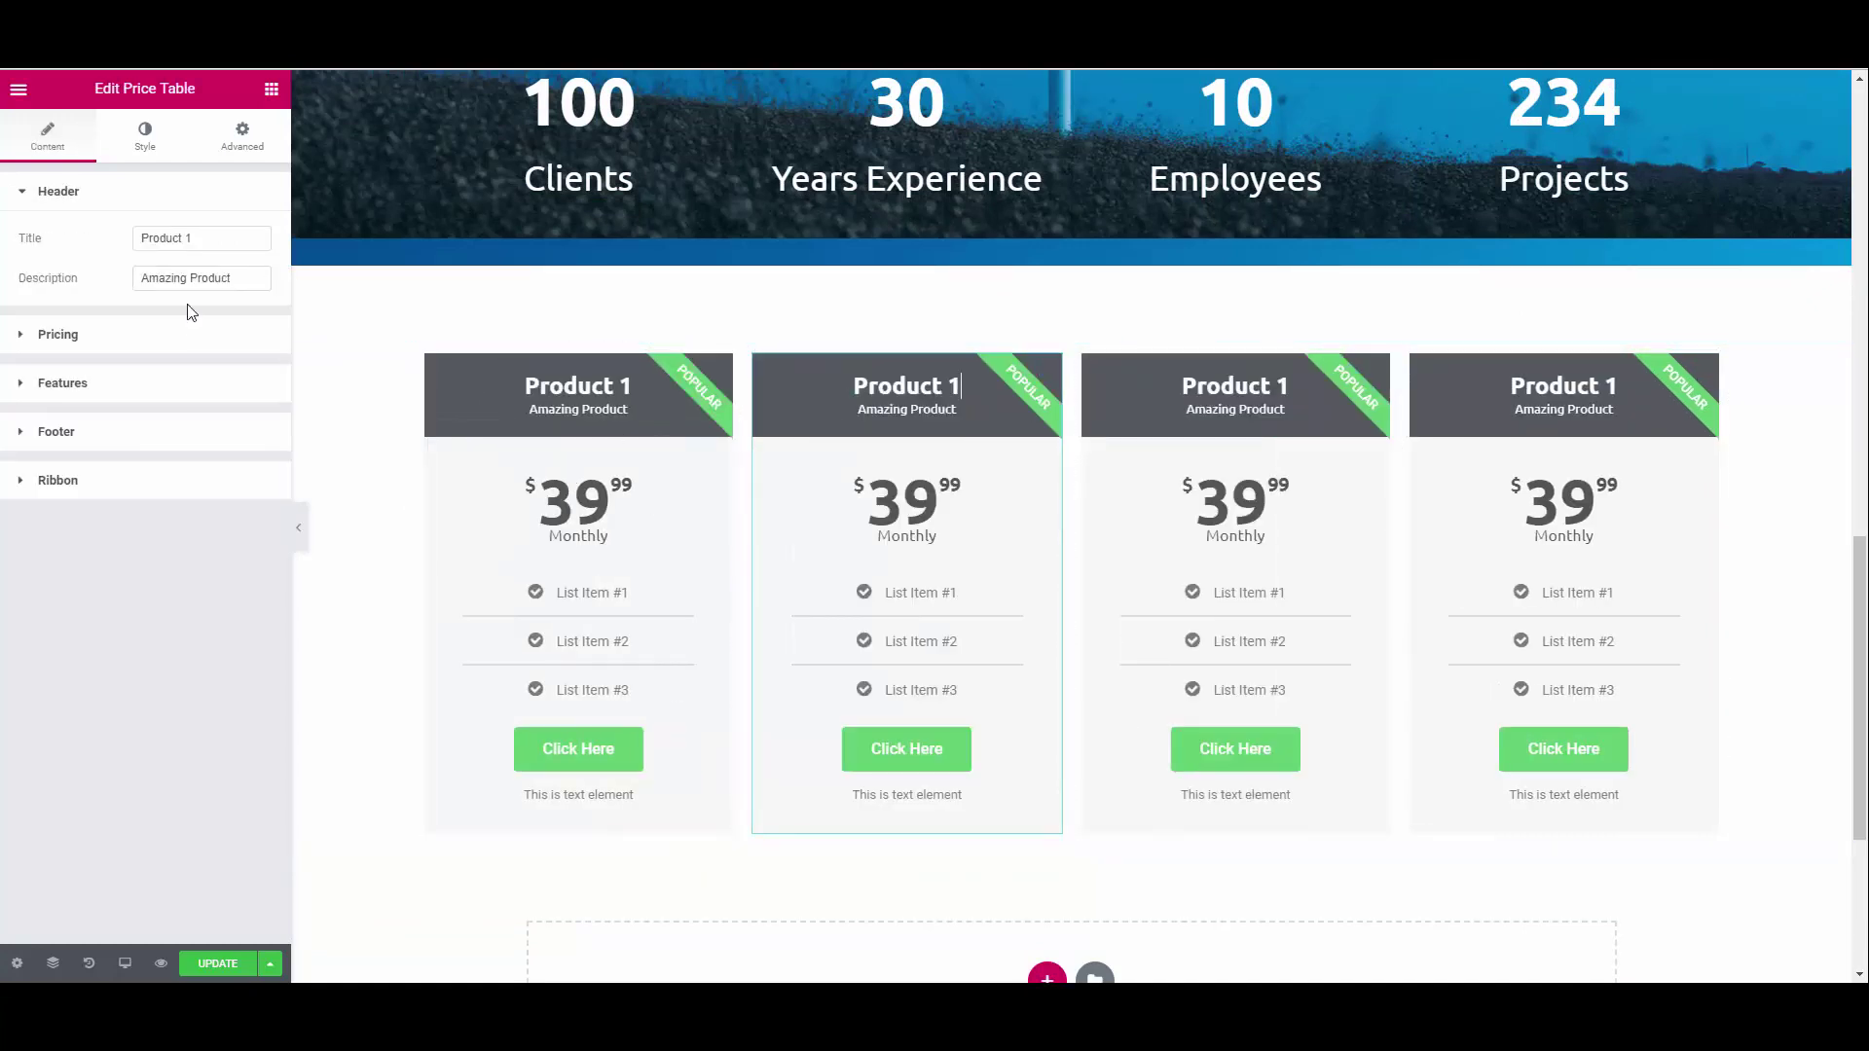
click(219, 238)
key(BackSpace)
text(2)
Turn off the Popular ribbon on the Product 2 and Product 1 price tables.
click(56, 480)
click(247, 445)
click(633, 487)
click(89, 484)
click(247, 445)
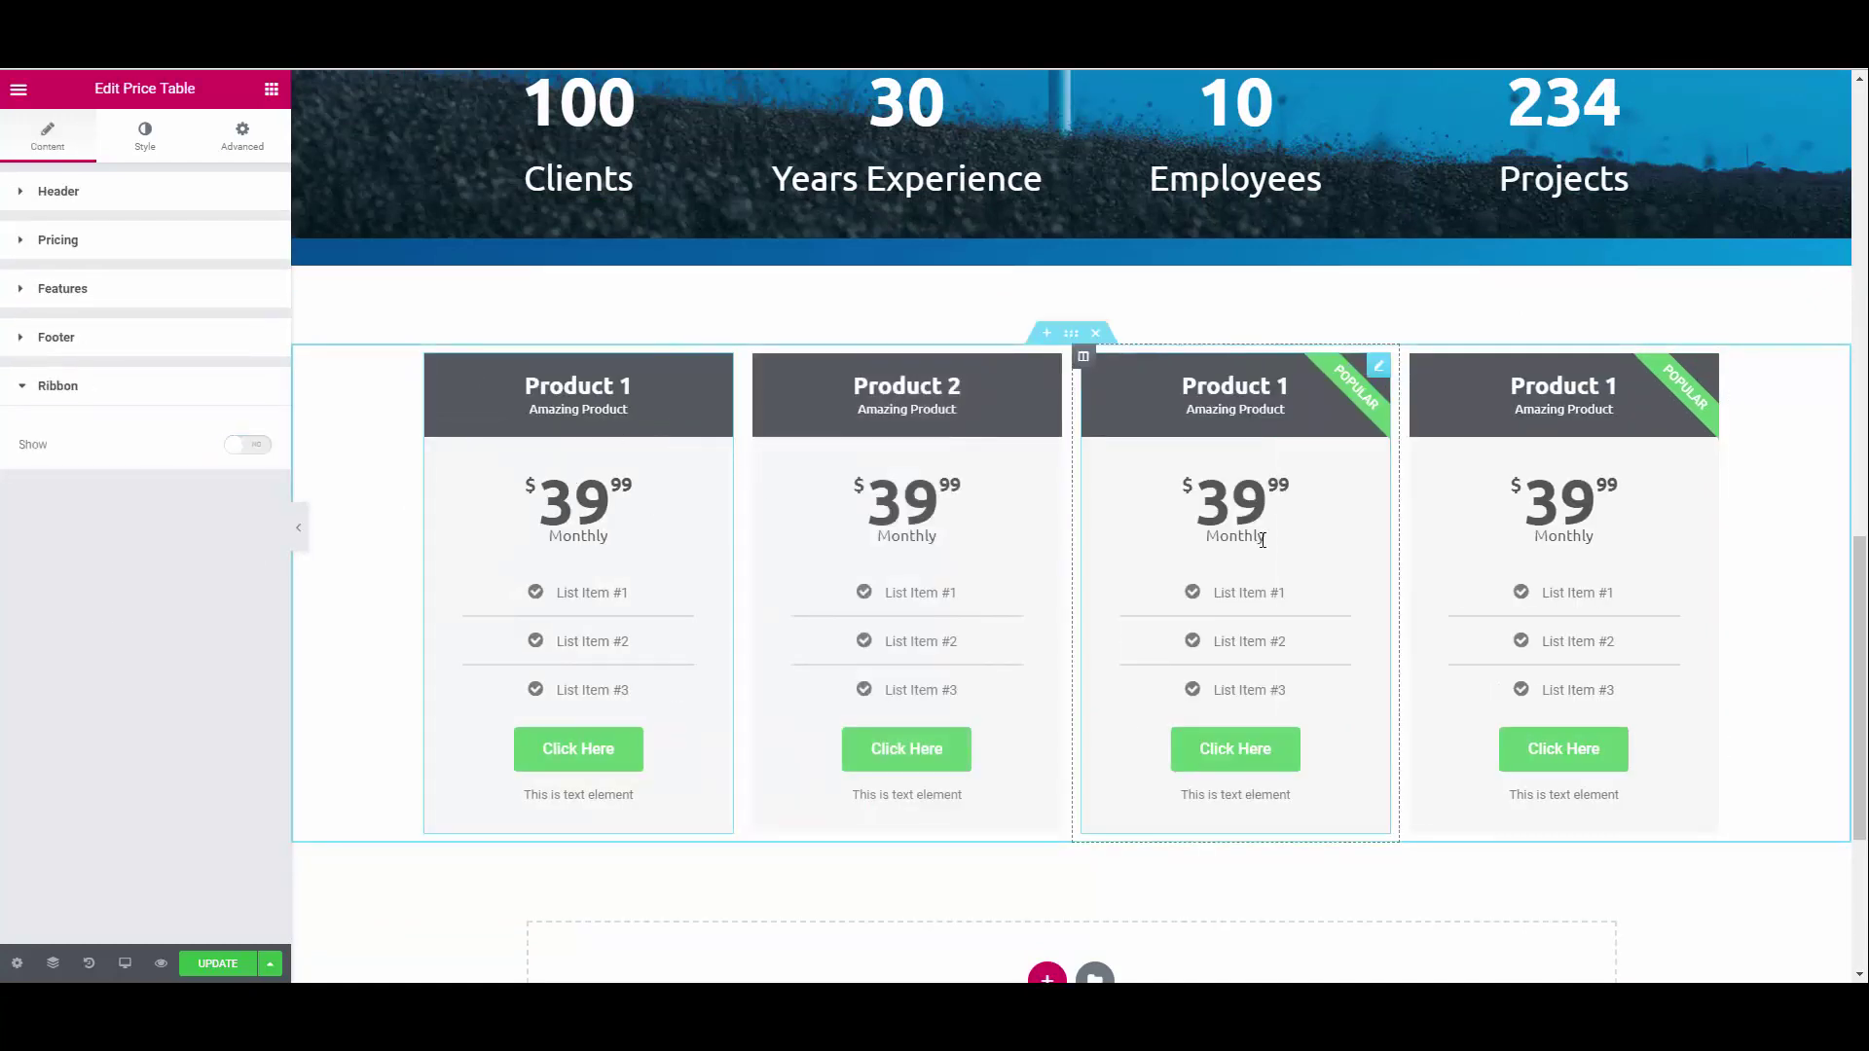
Title the third price table "Product 3" and the fourth one "Product 4".
click(1263, 540)
click(219, 239)
key(BackSpace)
text(3)
click(1564, 545)
click(219, 238)
key(BackSpace)
text(4)
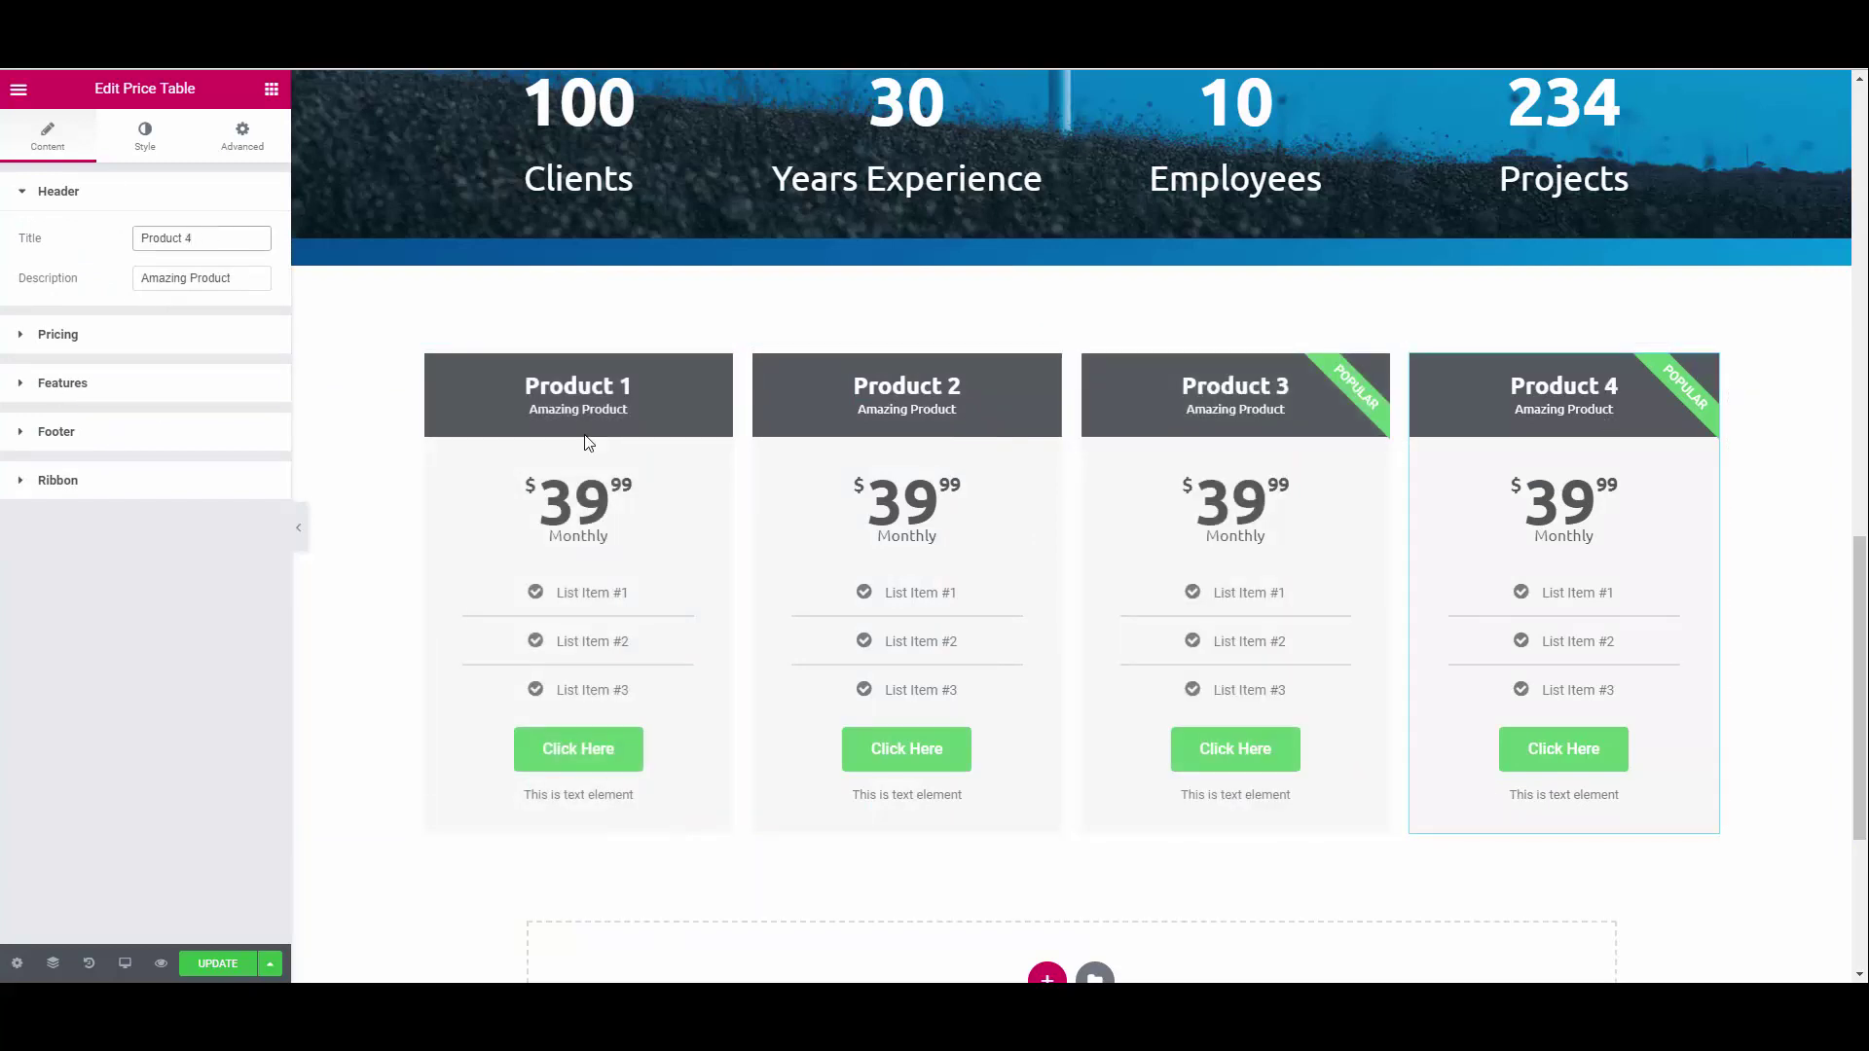
Set the Product 2 price to 54.99 and the Product 3 price to 66.99.
click(905, 545)
click(59, 334)
double_click(156, 328)
text(54.99)
click(1256, 506)
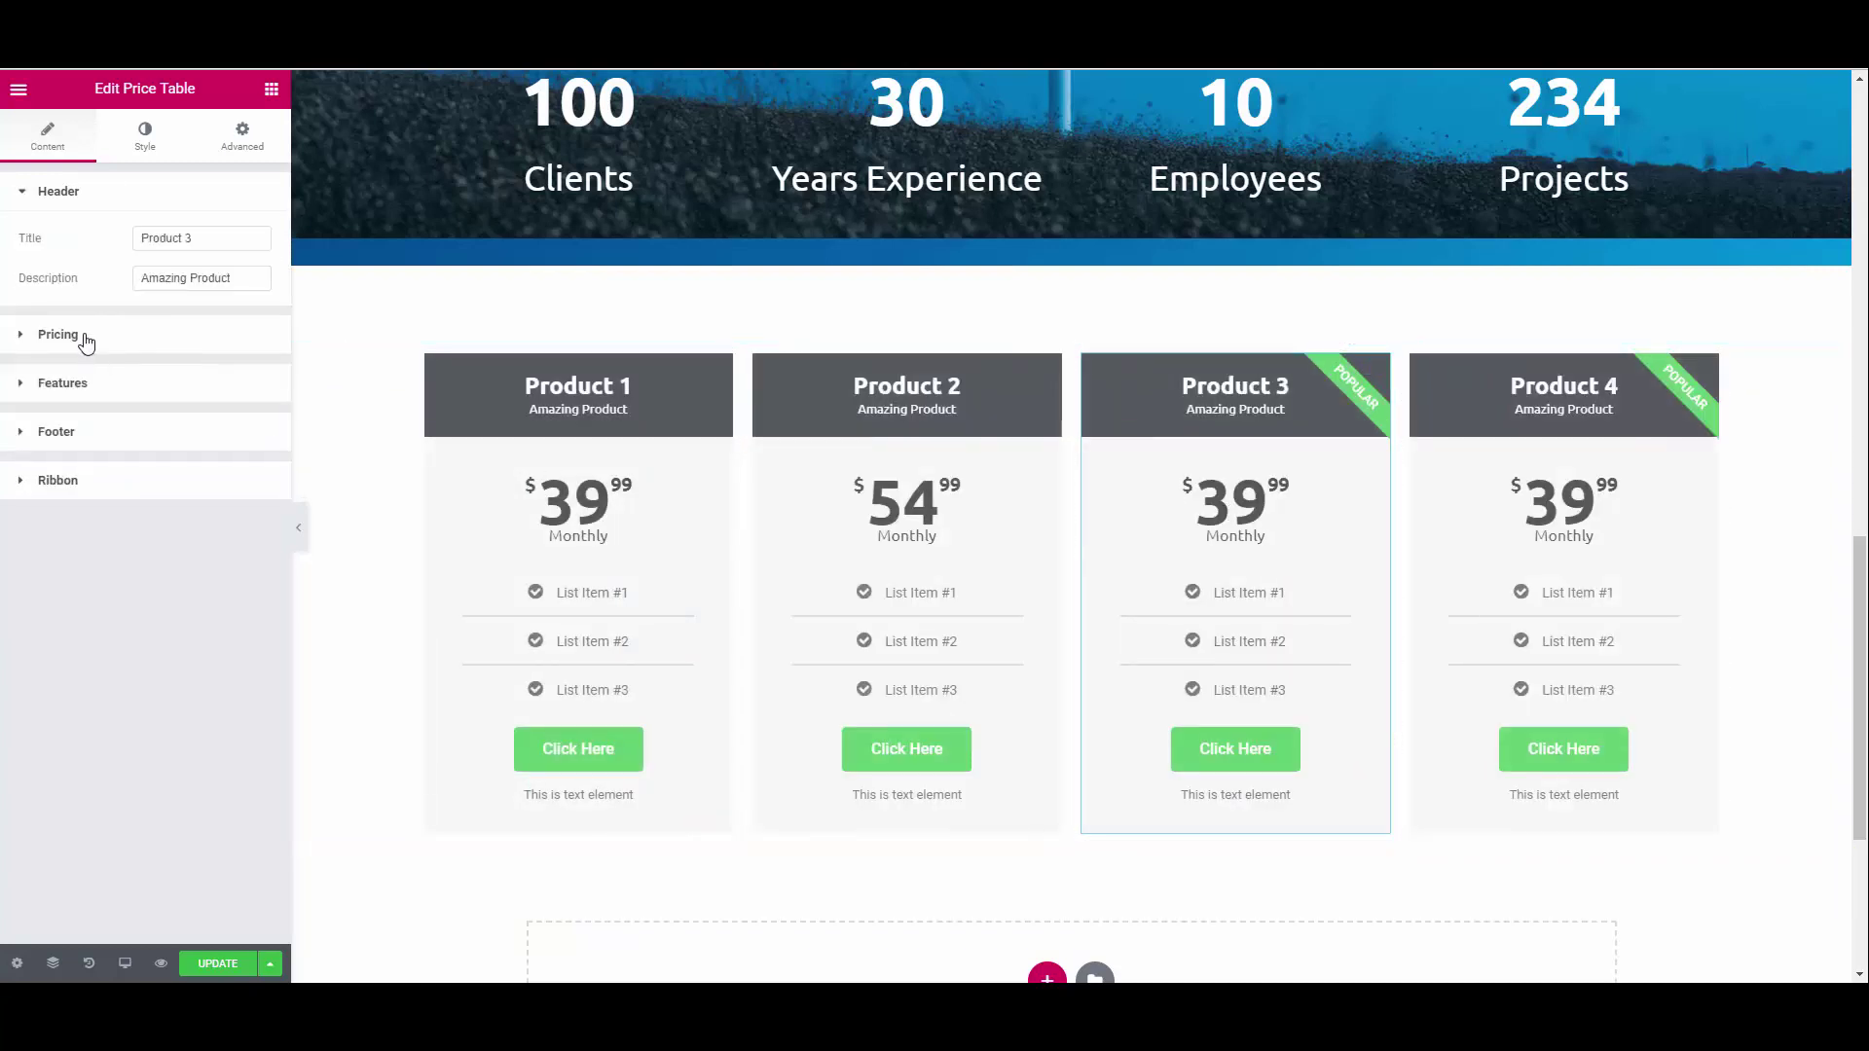
click(58, 334)
double_click(155, 328)
text(66.99)
Set the Product 4 price to 99 and turn off its Popular ribbon.
click(1563, 545)
click(58, 333)
double_click(156, 328)
text(99)
click(129, 596)
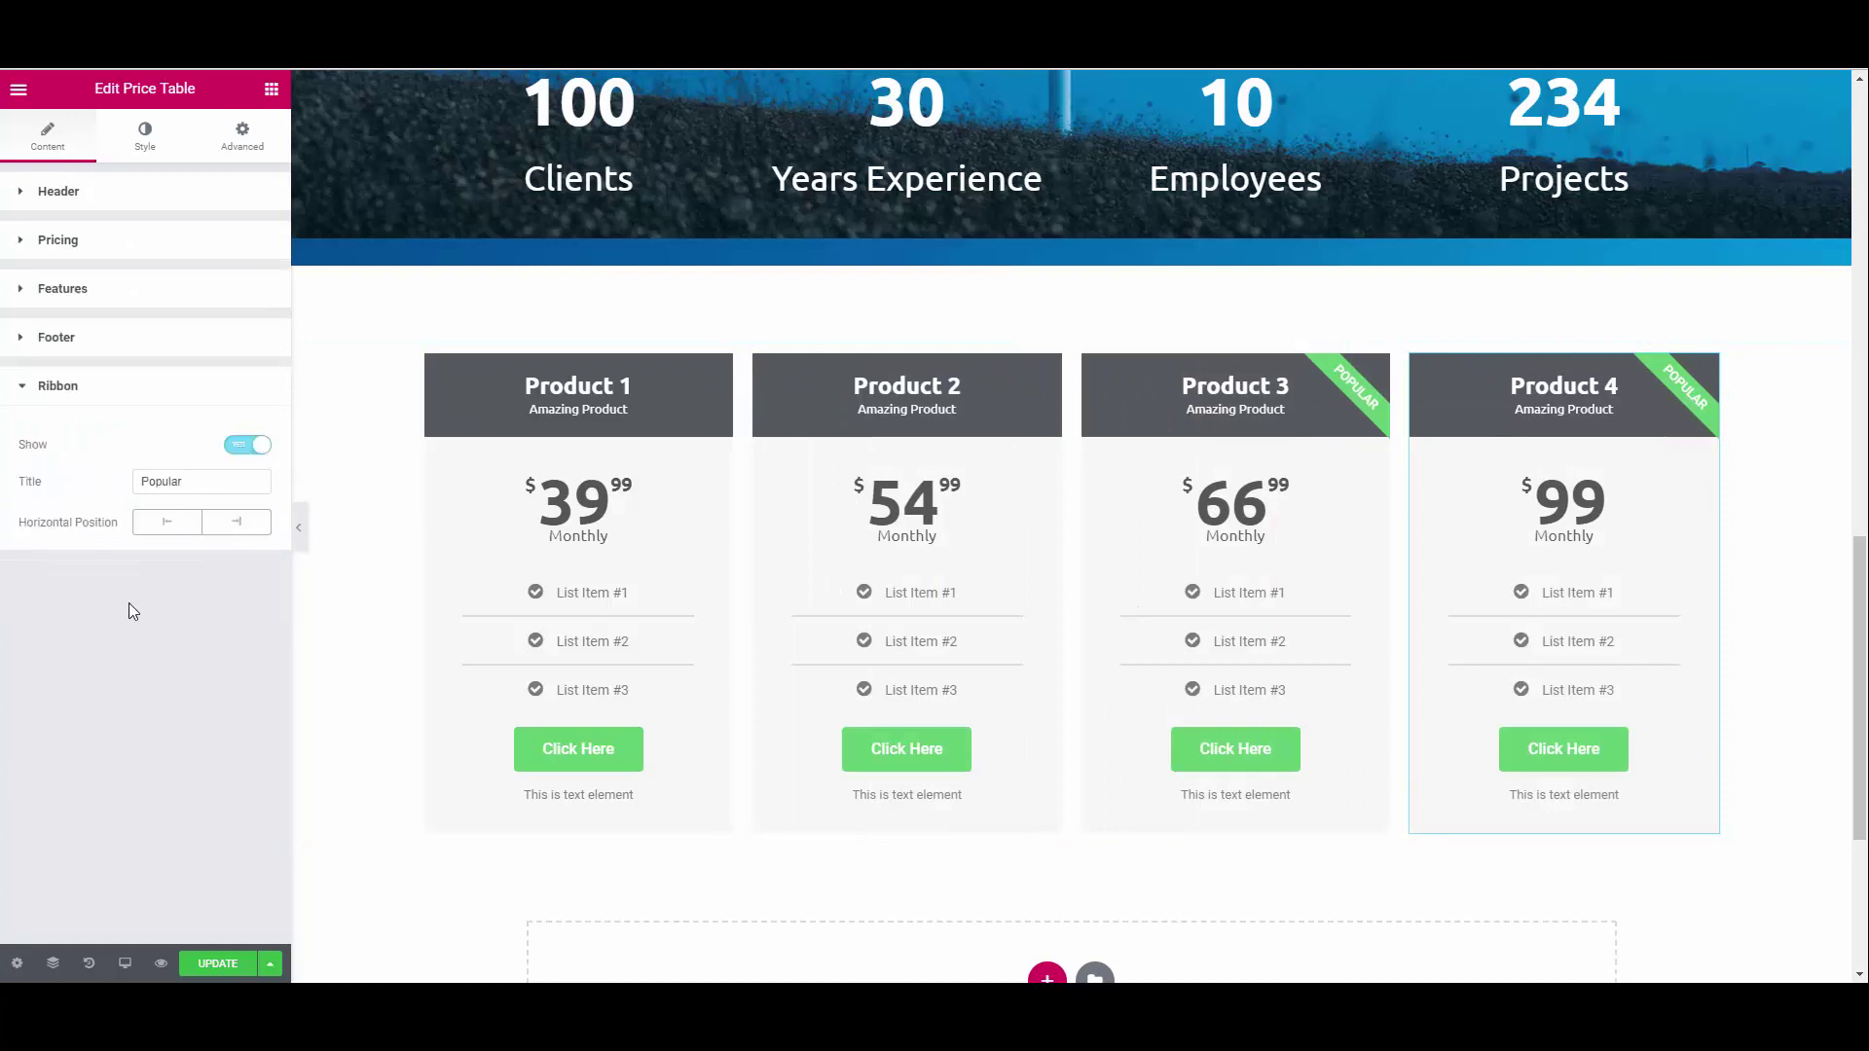
click(247, 444)
Add a box shadow with the default settings to the Product 3 price table.
click(1235, 584)
click(145, 136)
click(243, 136)
click(57, 337)
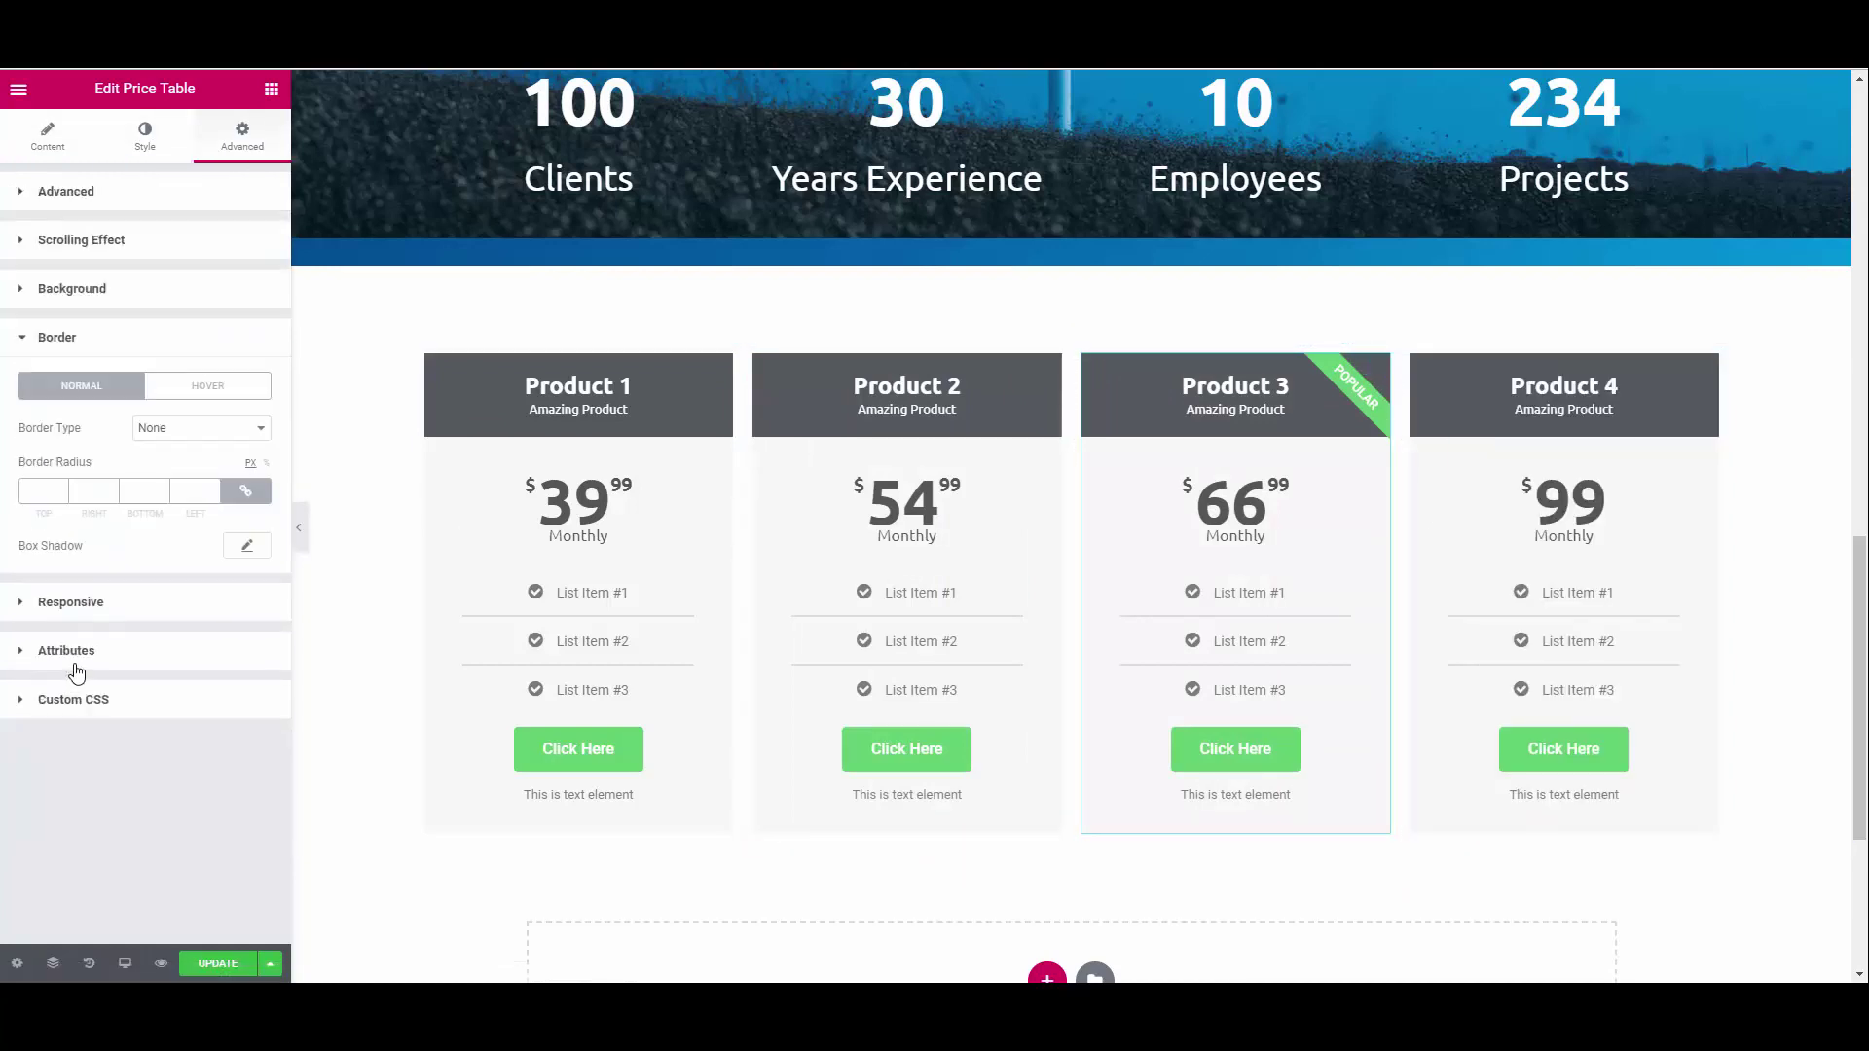
click(249, 547)
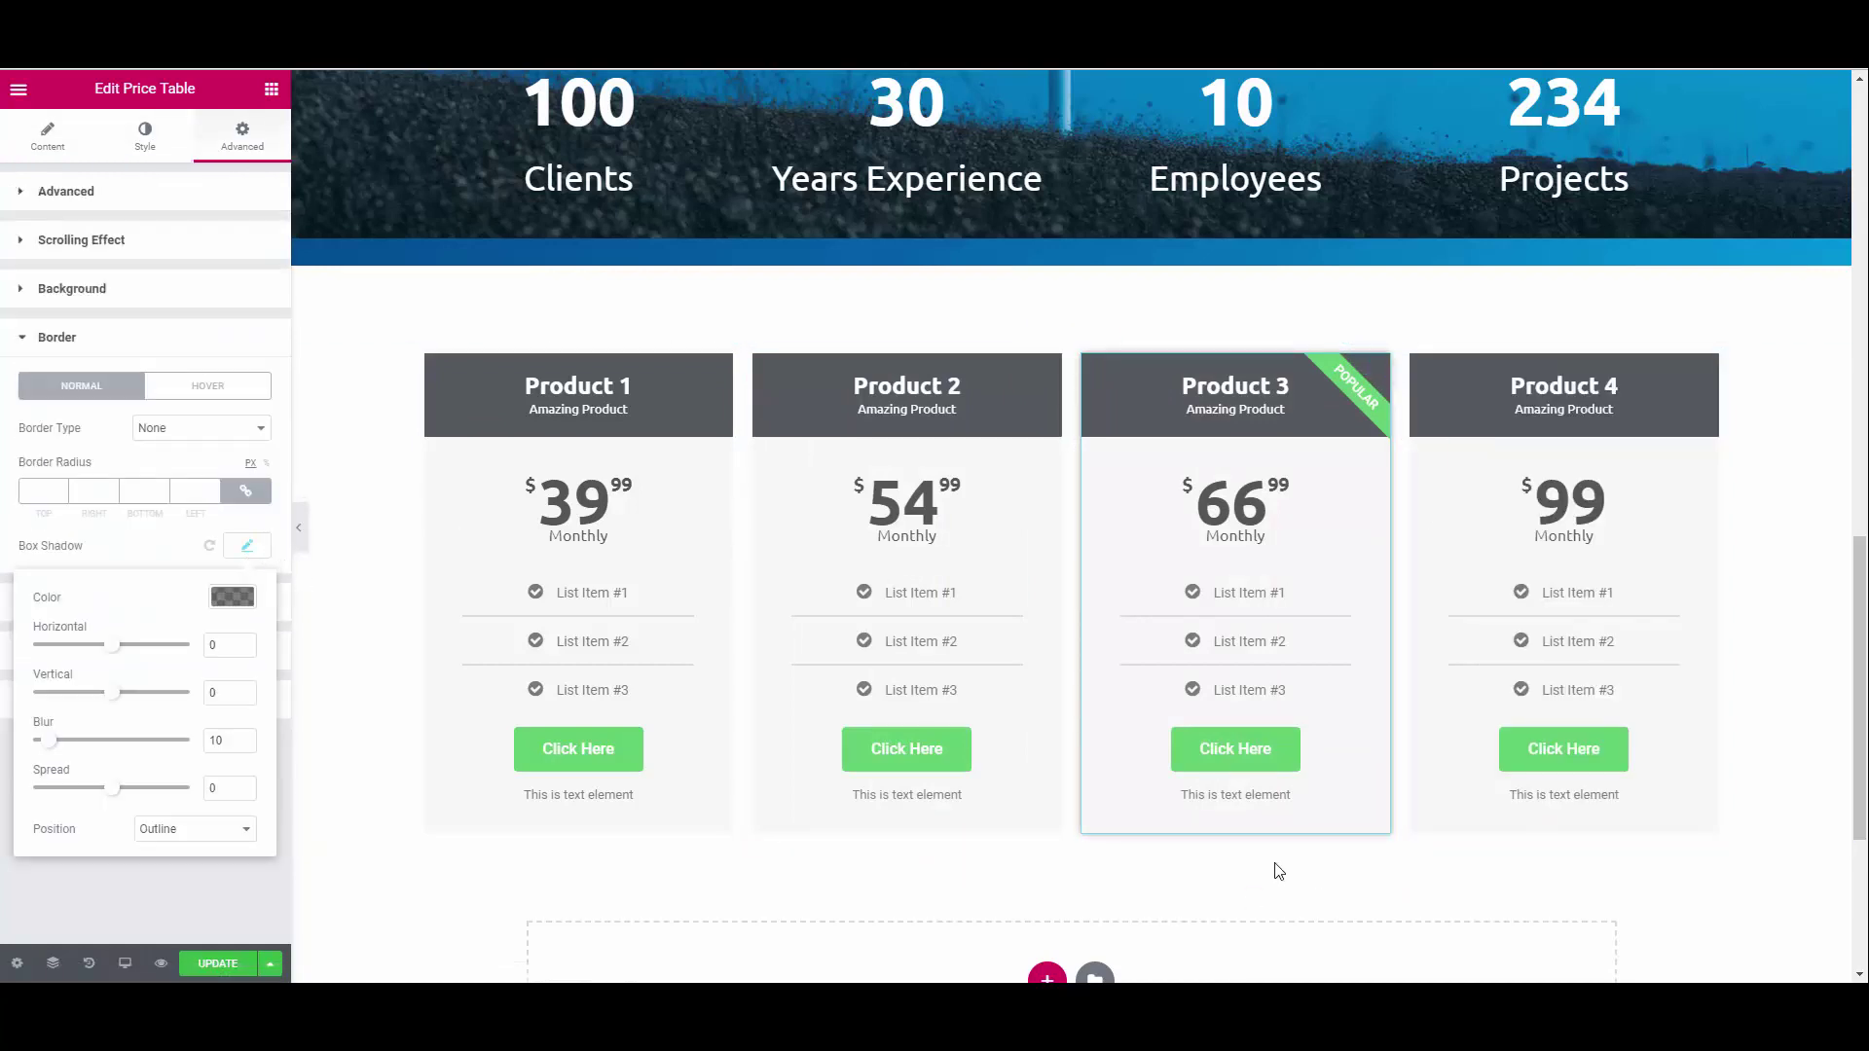
Clear the additional info text below the button in all four price tables.
scroll(1280, 871, down, 1)
click(578, 697)
key(BackSpace)
click(906, 697)
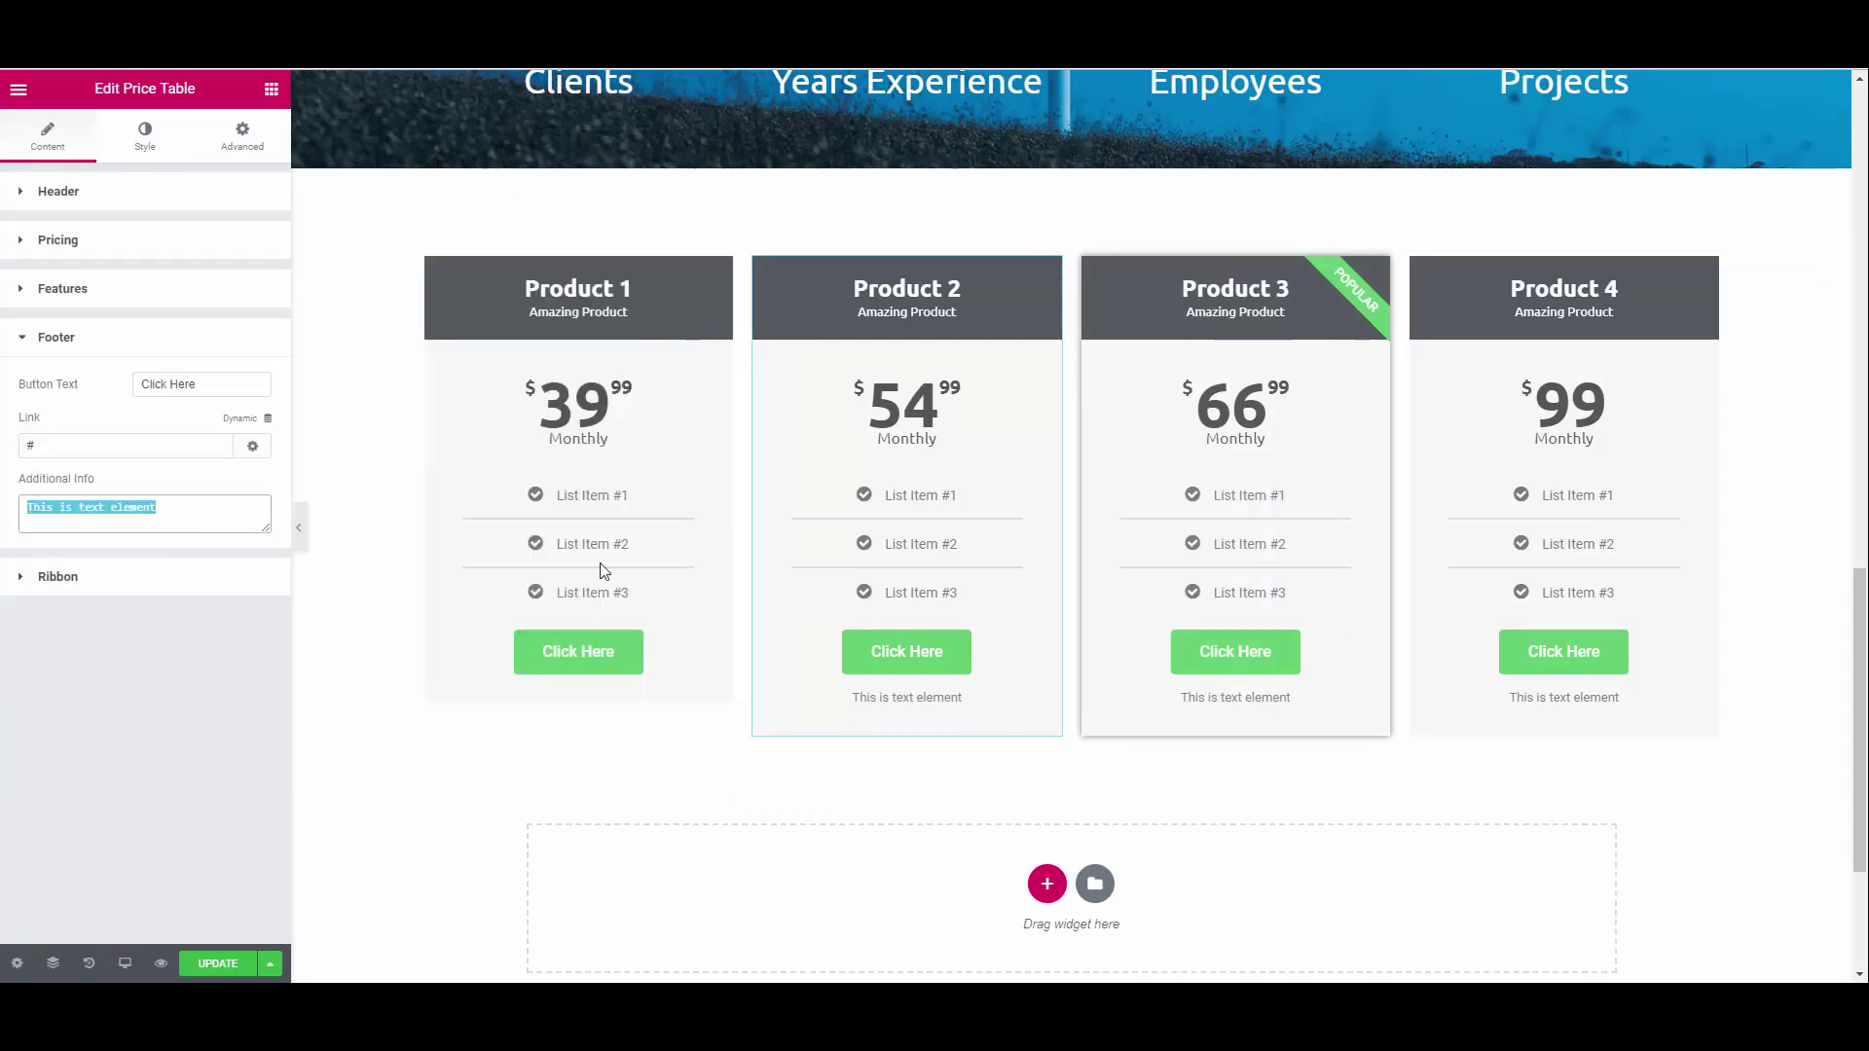
key(BackSpace)
click(1235, 574)
click(97, 433)
triple_click(68, 507)
key(BackSpace)
click(1563, 574)
click(126, 435)
Rename the list items in all four price tables to "Feature 1", "Feature 2" and "Feature 3".
click(158, 385)
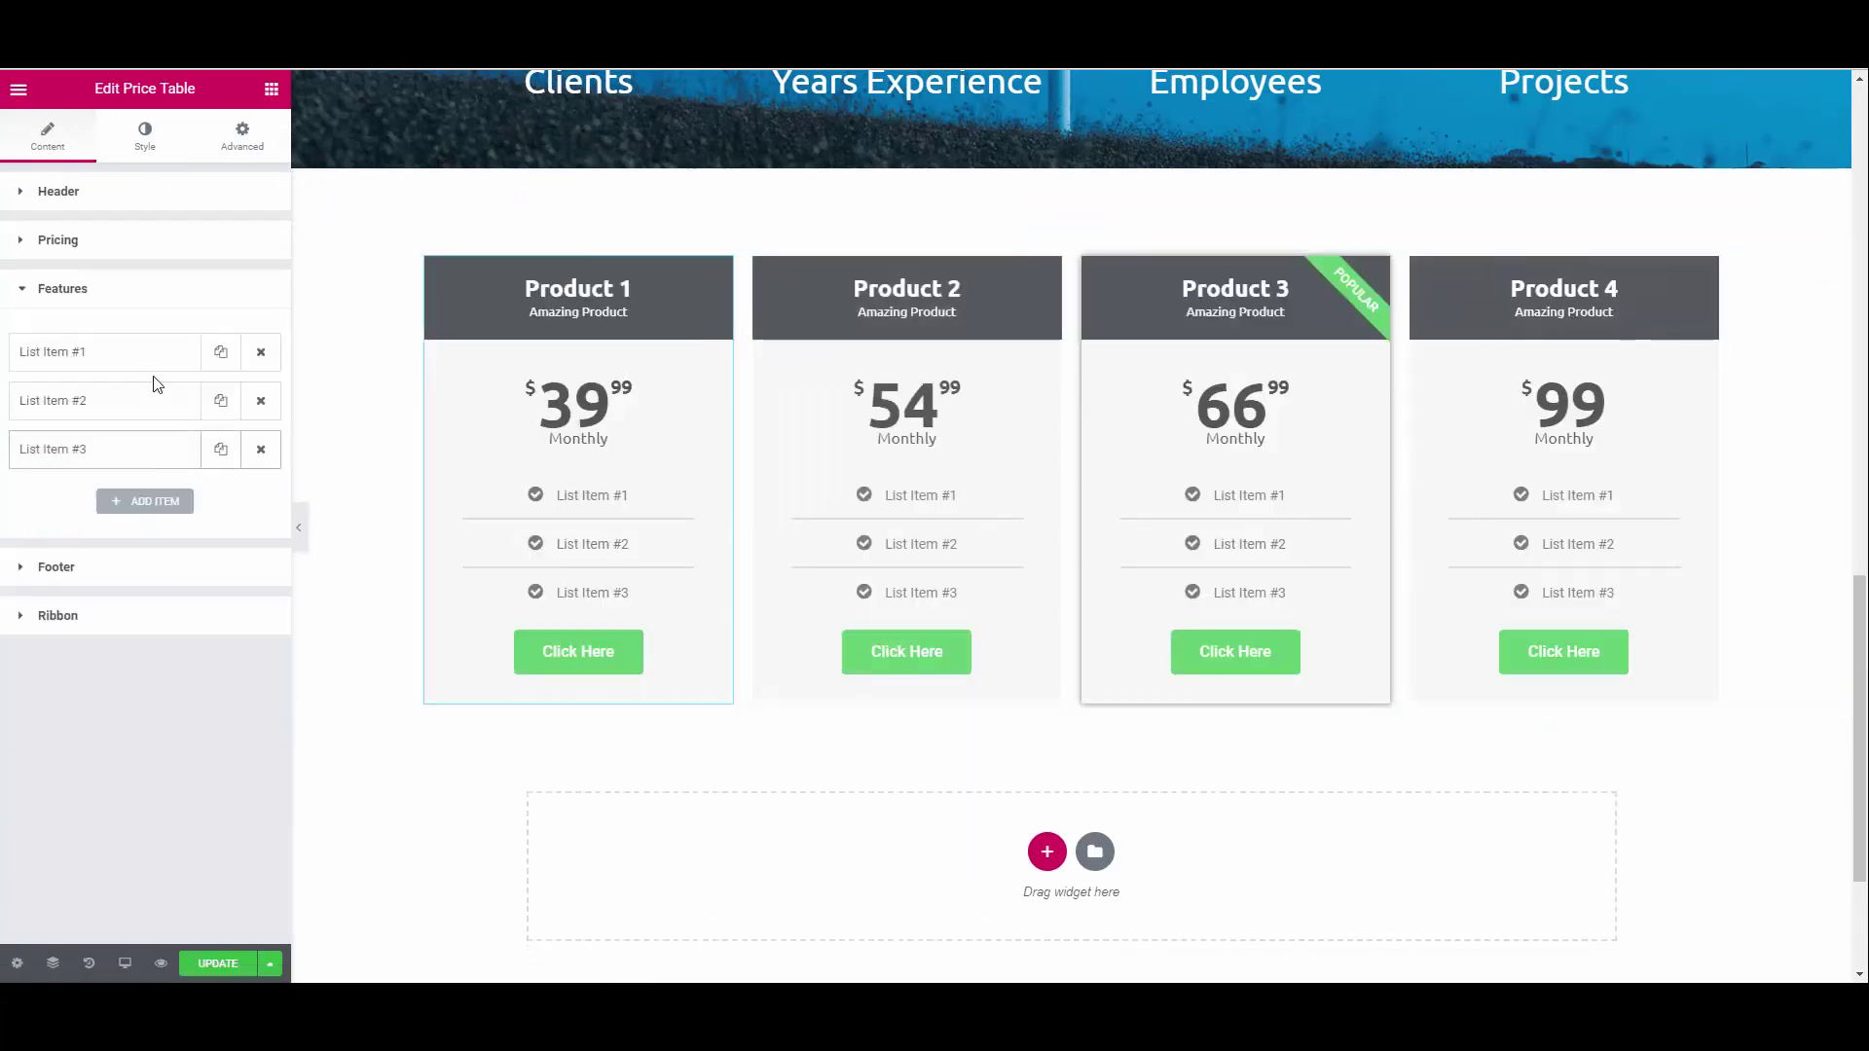
triple_click(156, 396)
text(Feature 1)
click(100, 352)
click(132, 417)
triple_click(161, 446)
text(Feature 2)
click(98, 400)
click(98, 449)
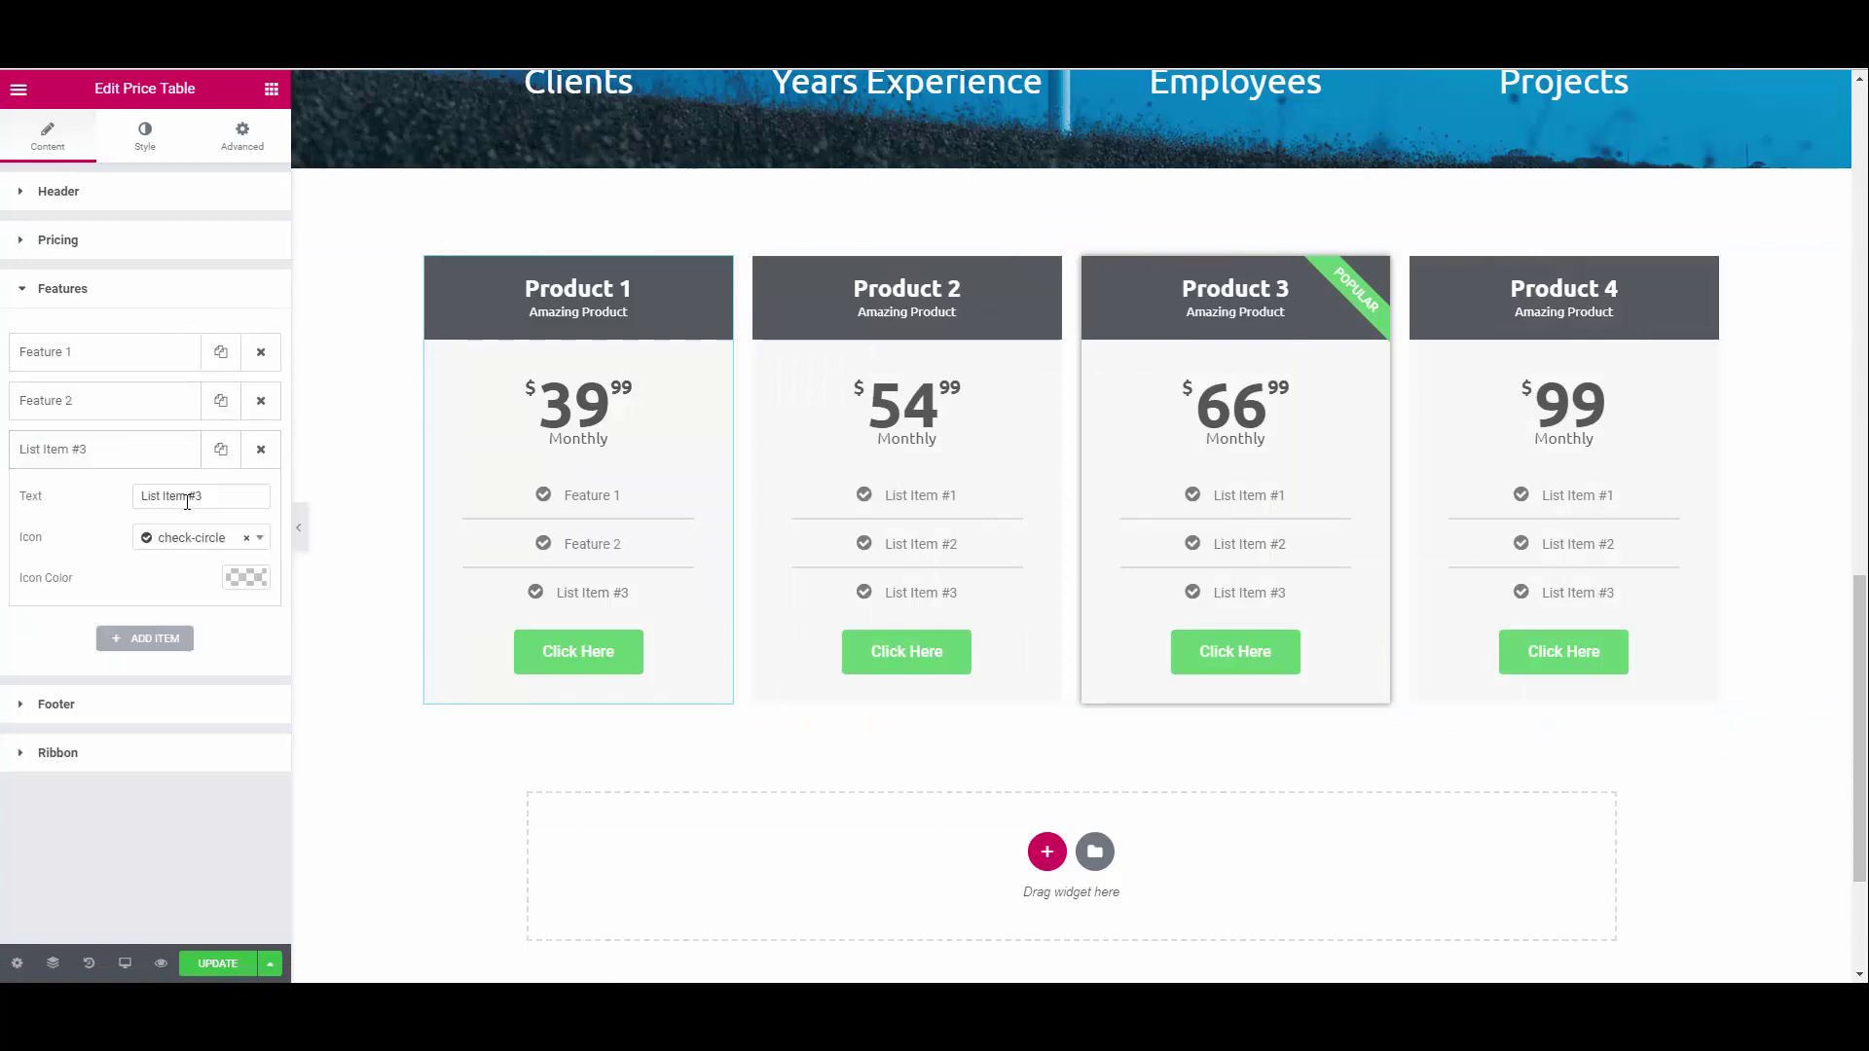
triple_click(188, 502)
text(Feature 3)
click(82, 452)
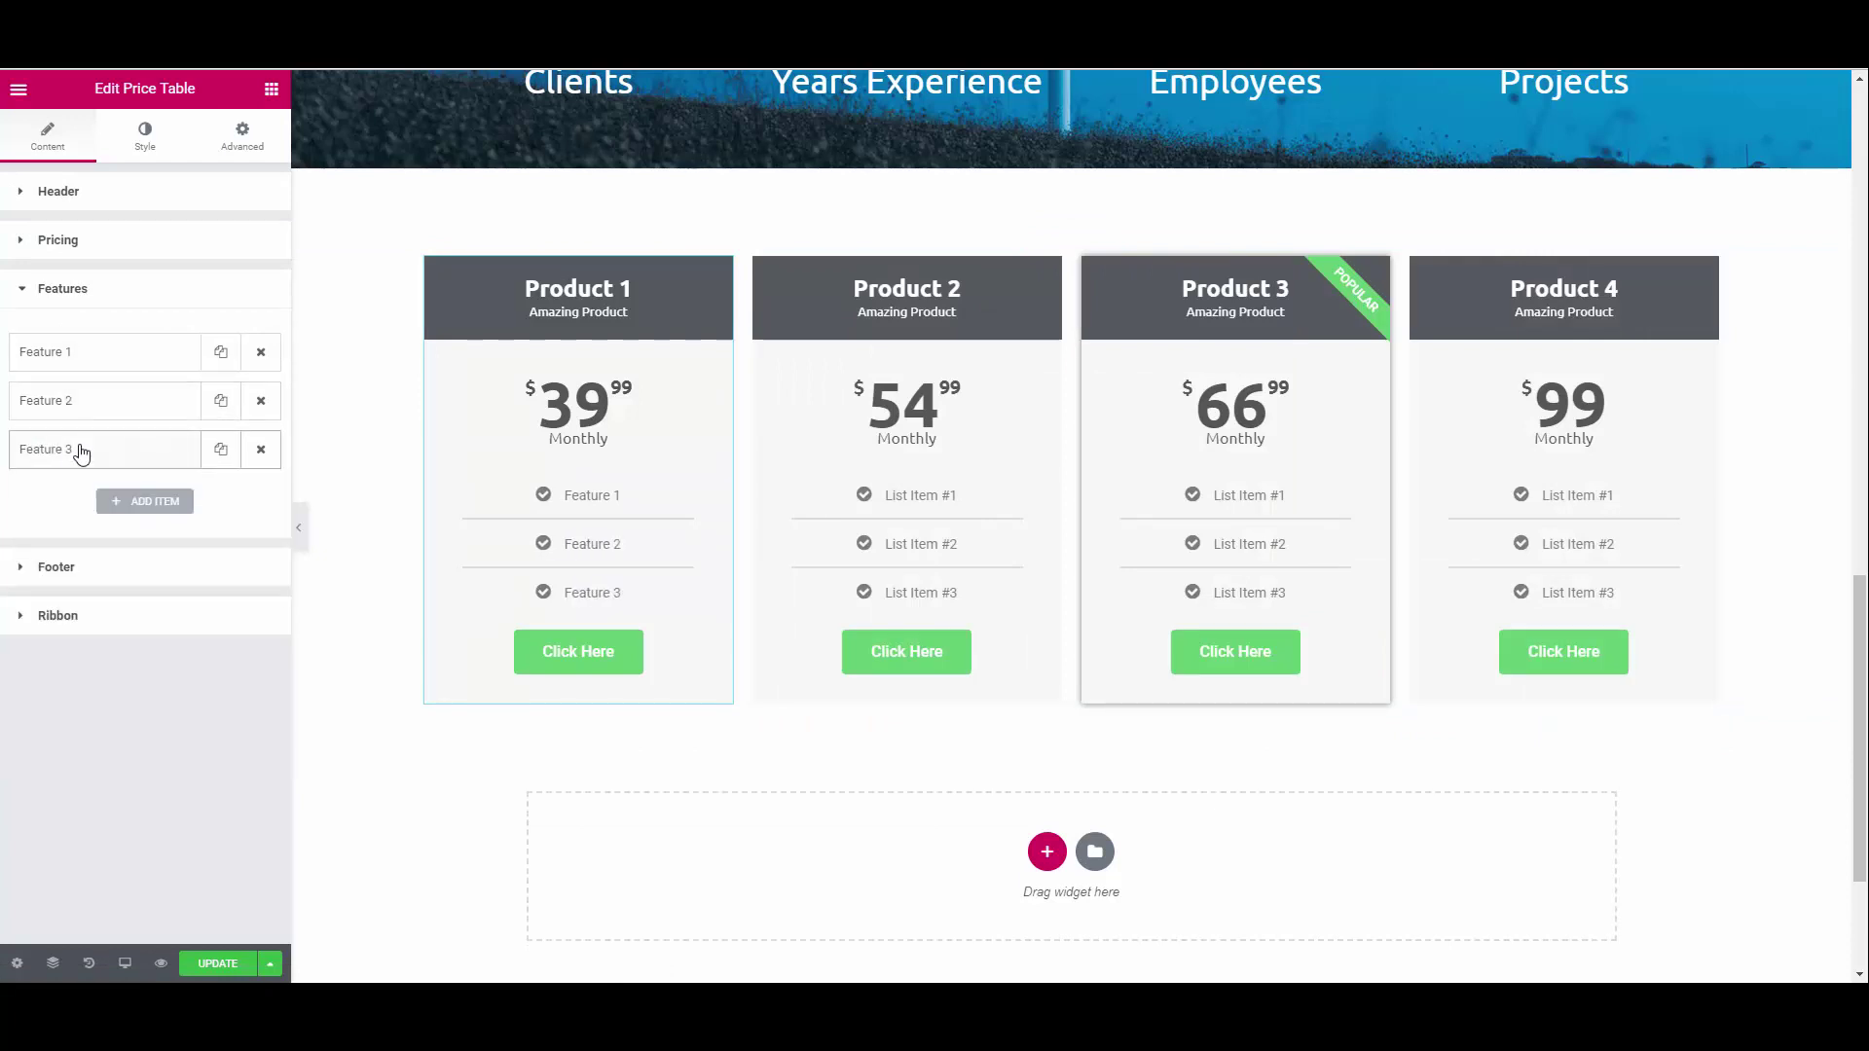
click(830, 580)
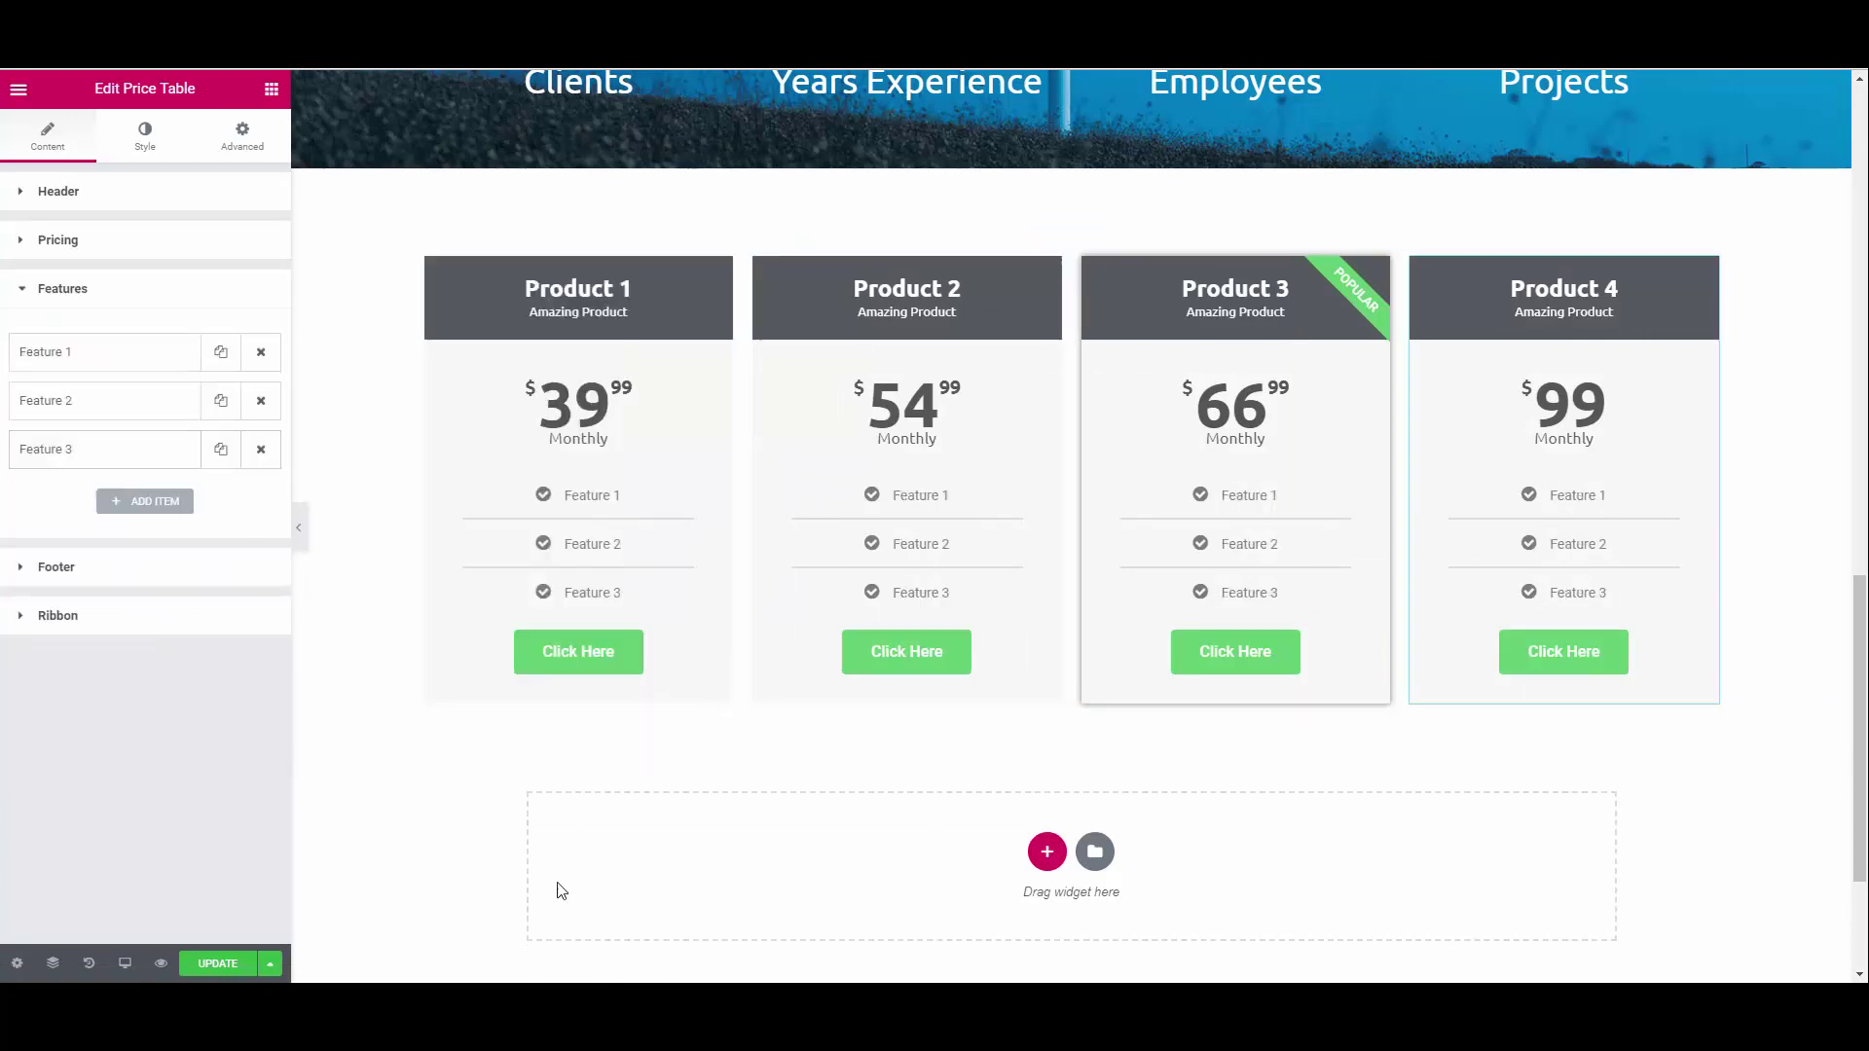
Review the whole Home page, with the editing panel hidden and shown, from the slider down to the price tables and footer.
scroll(570, 835, up, 1)
scroll(1281, 958, up, 14)
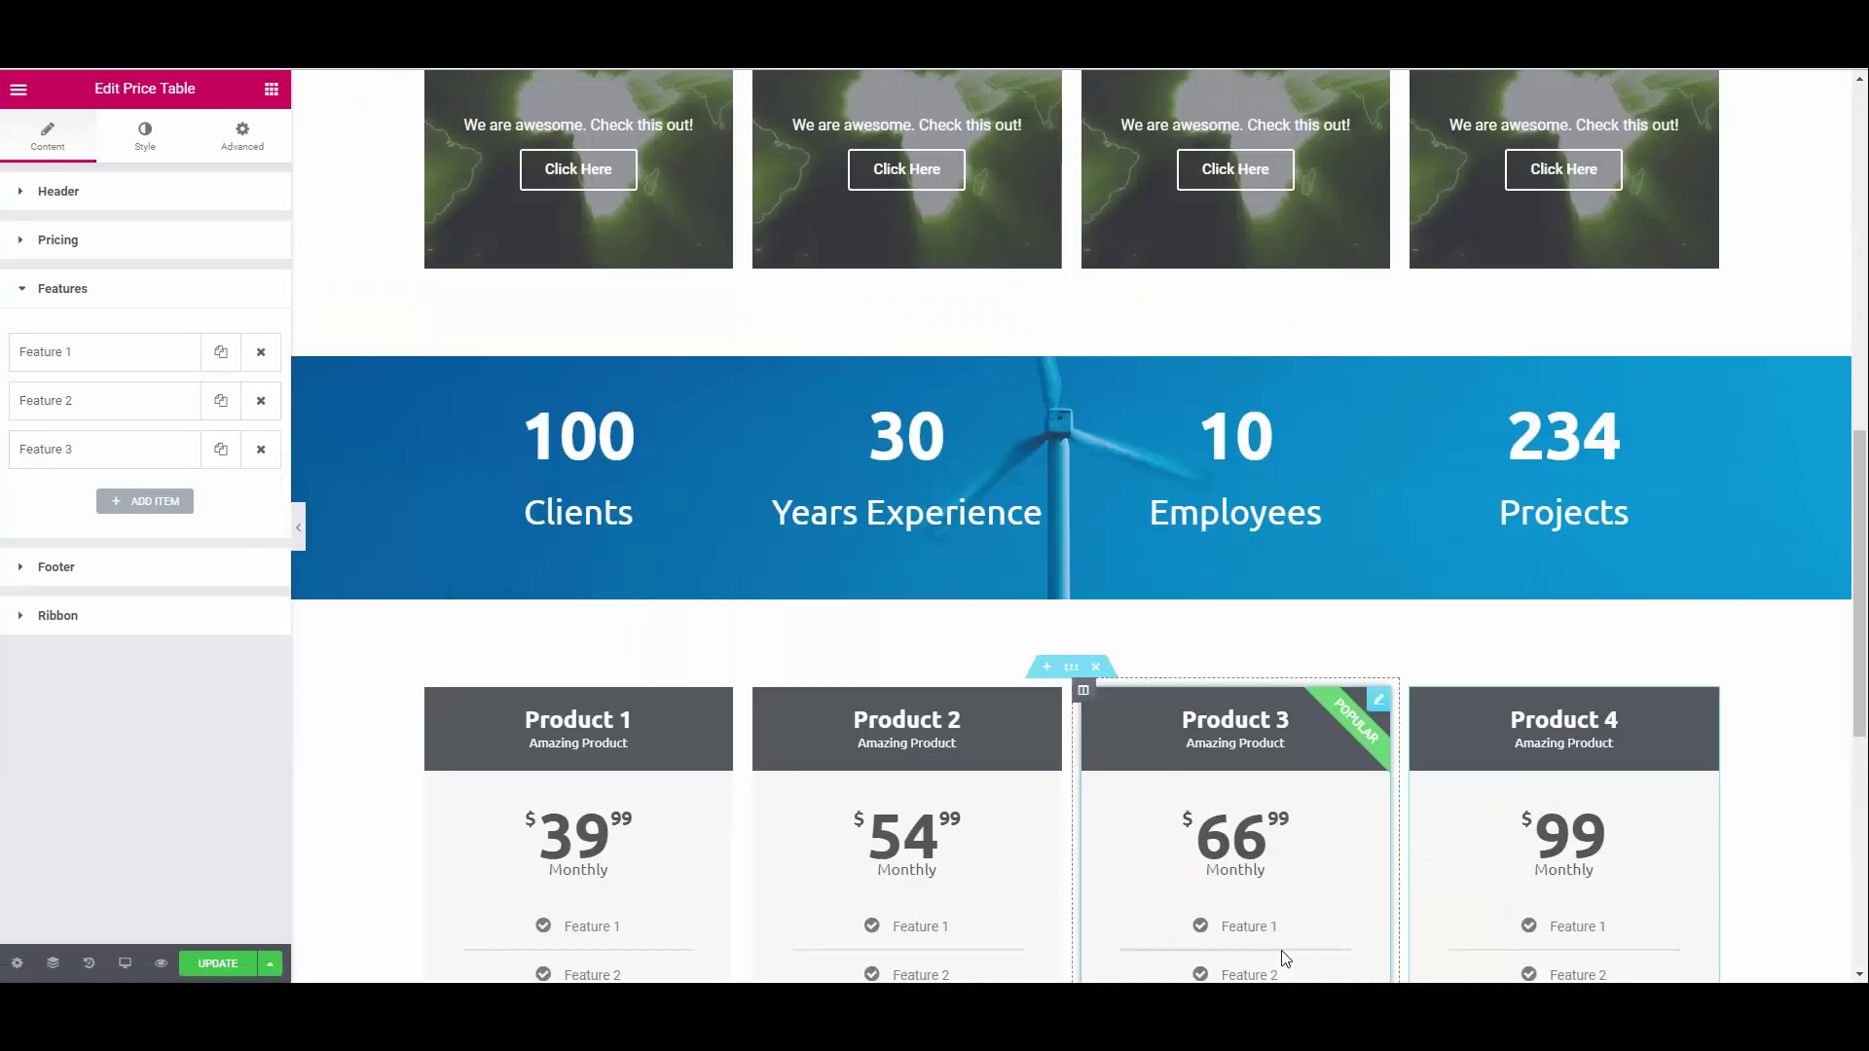
scroll(1773, 764, down, 14)
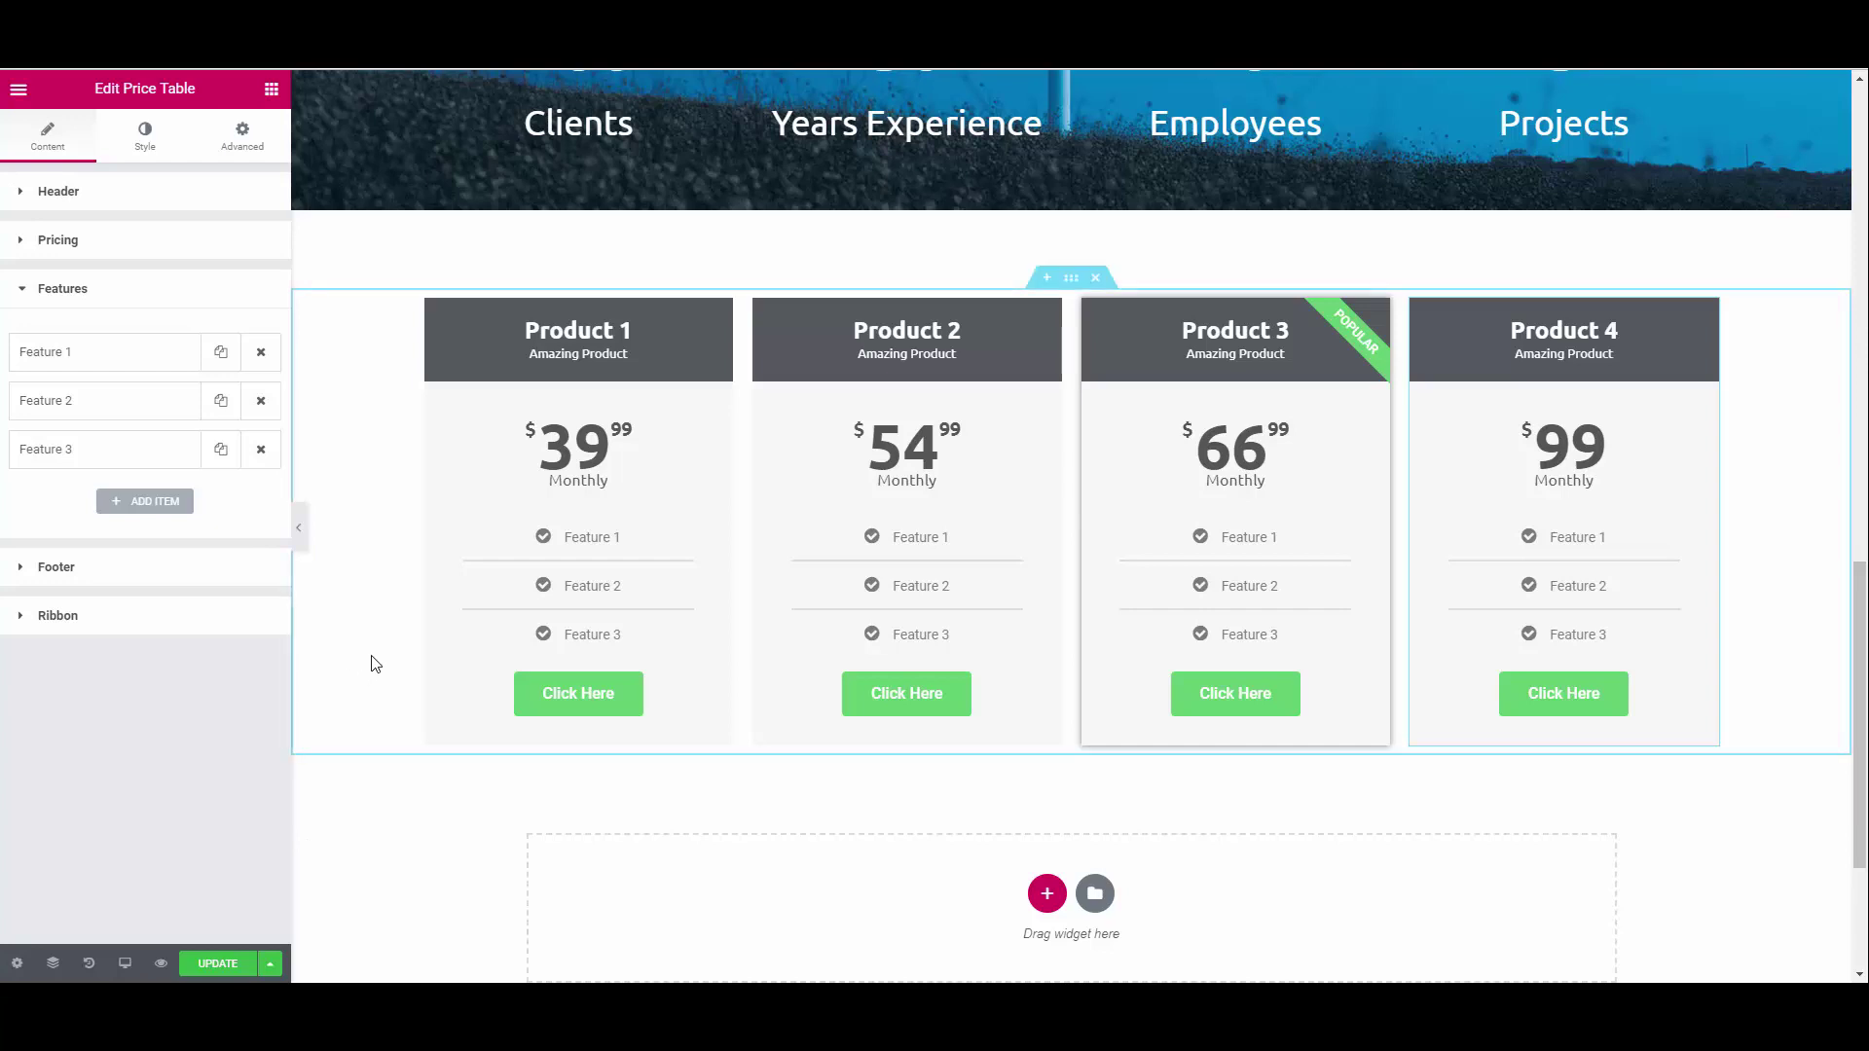
click(300, 531)
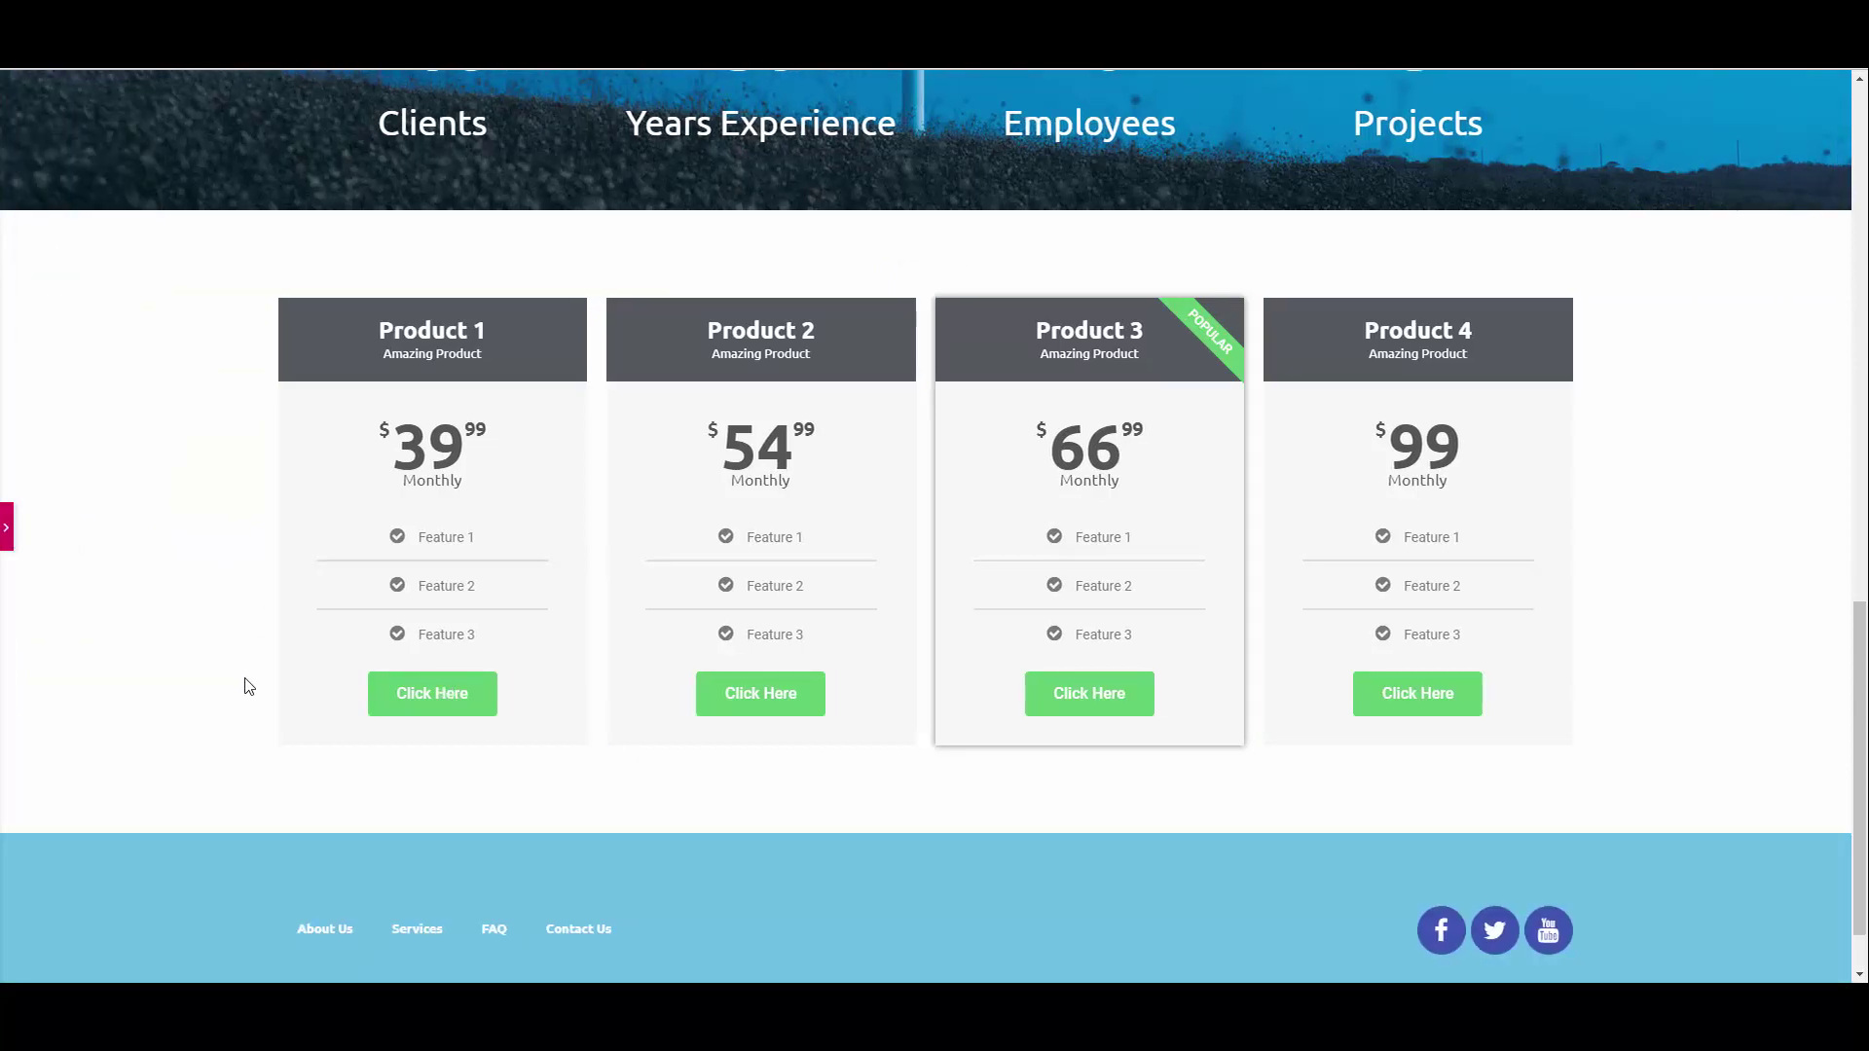
scroll(248, 686, up, 9)
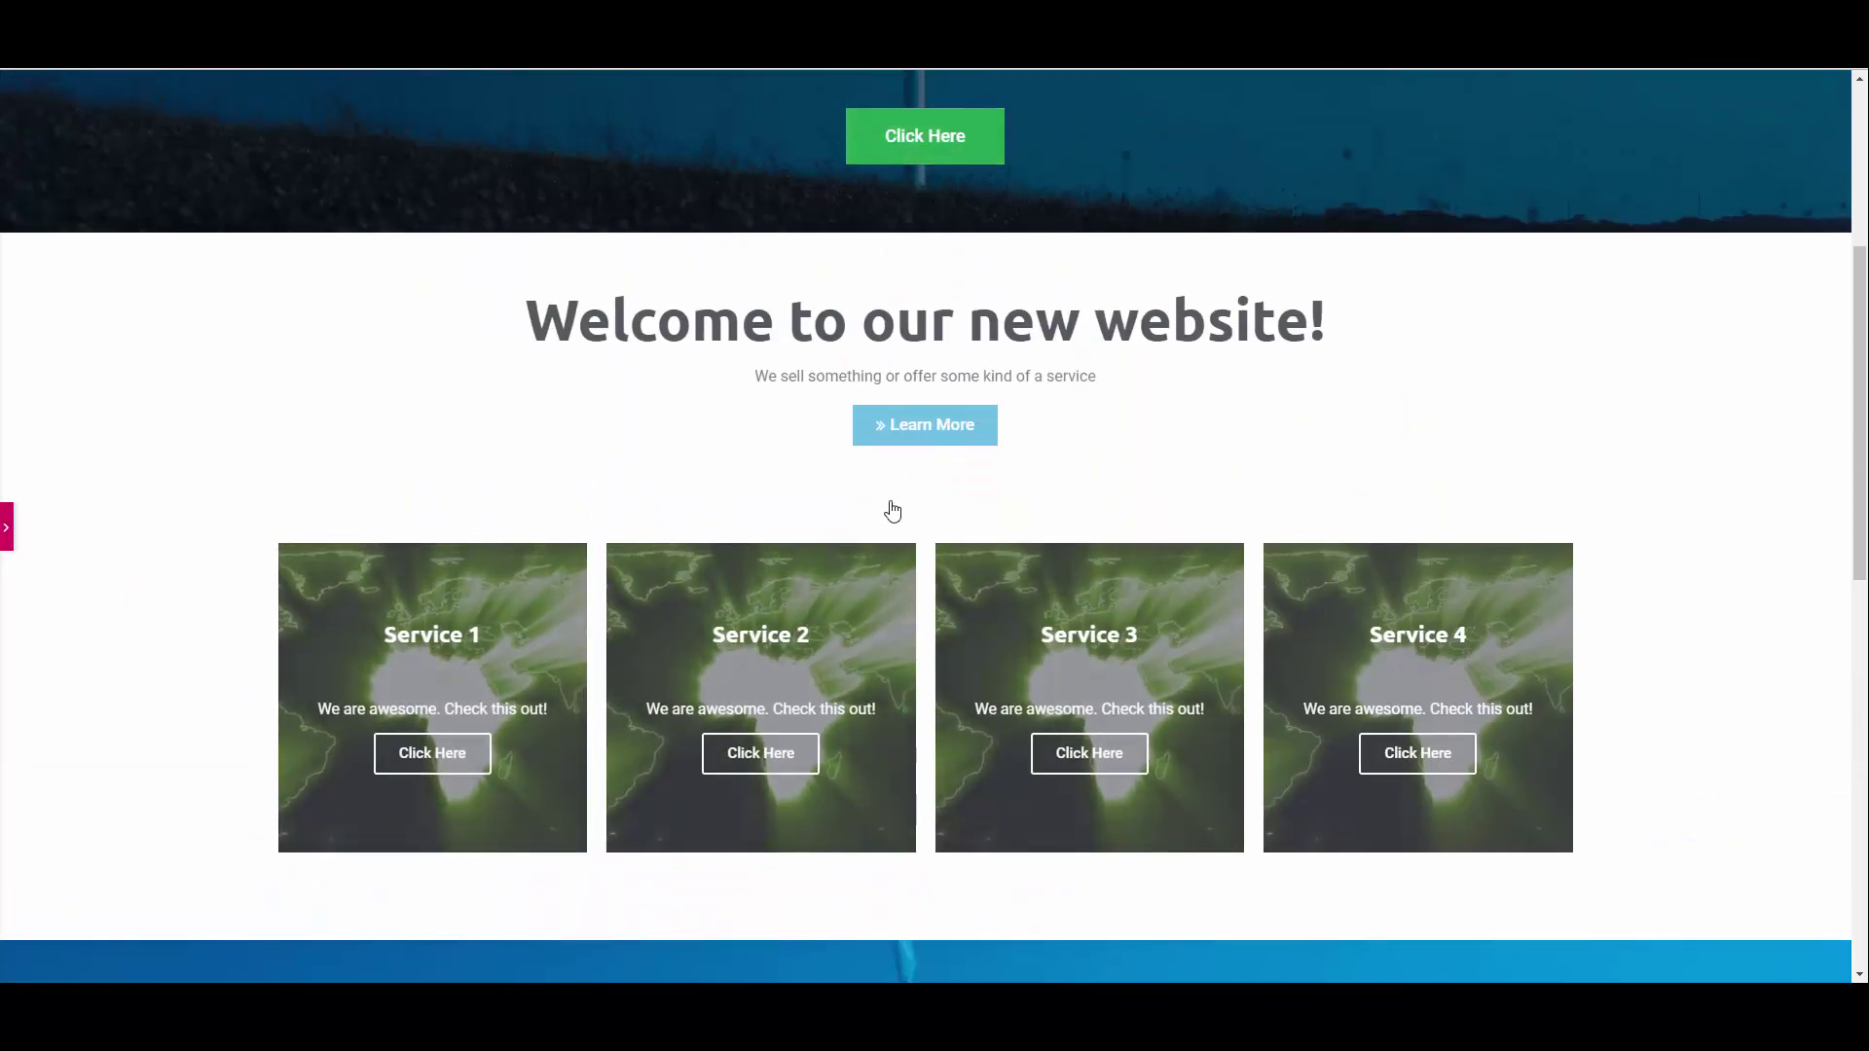
scroll(889, 510, down, 8)
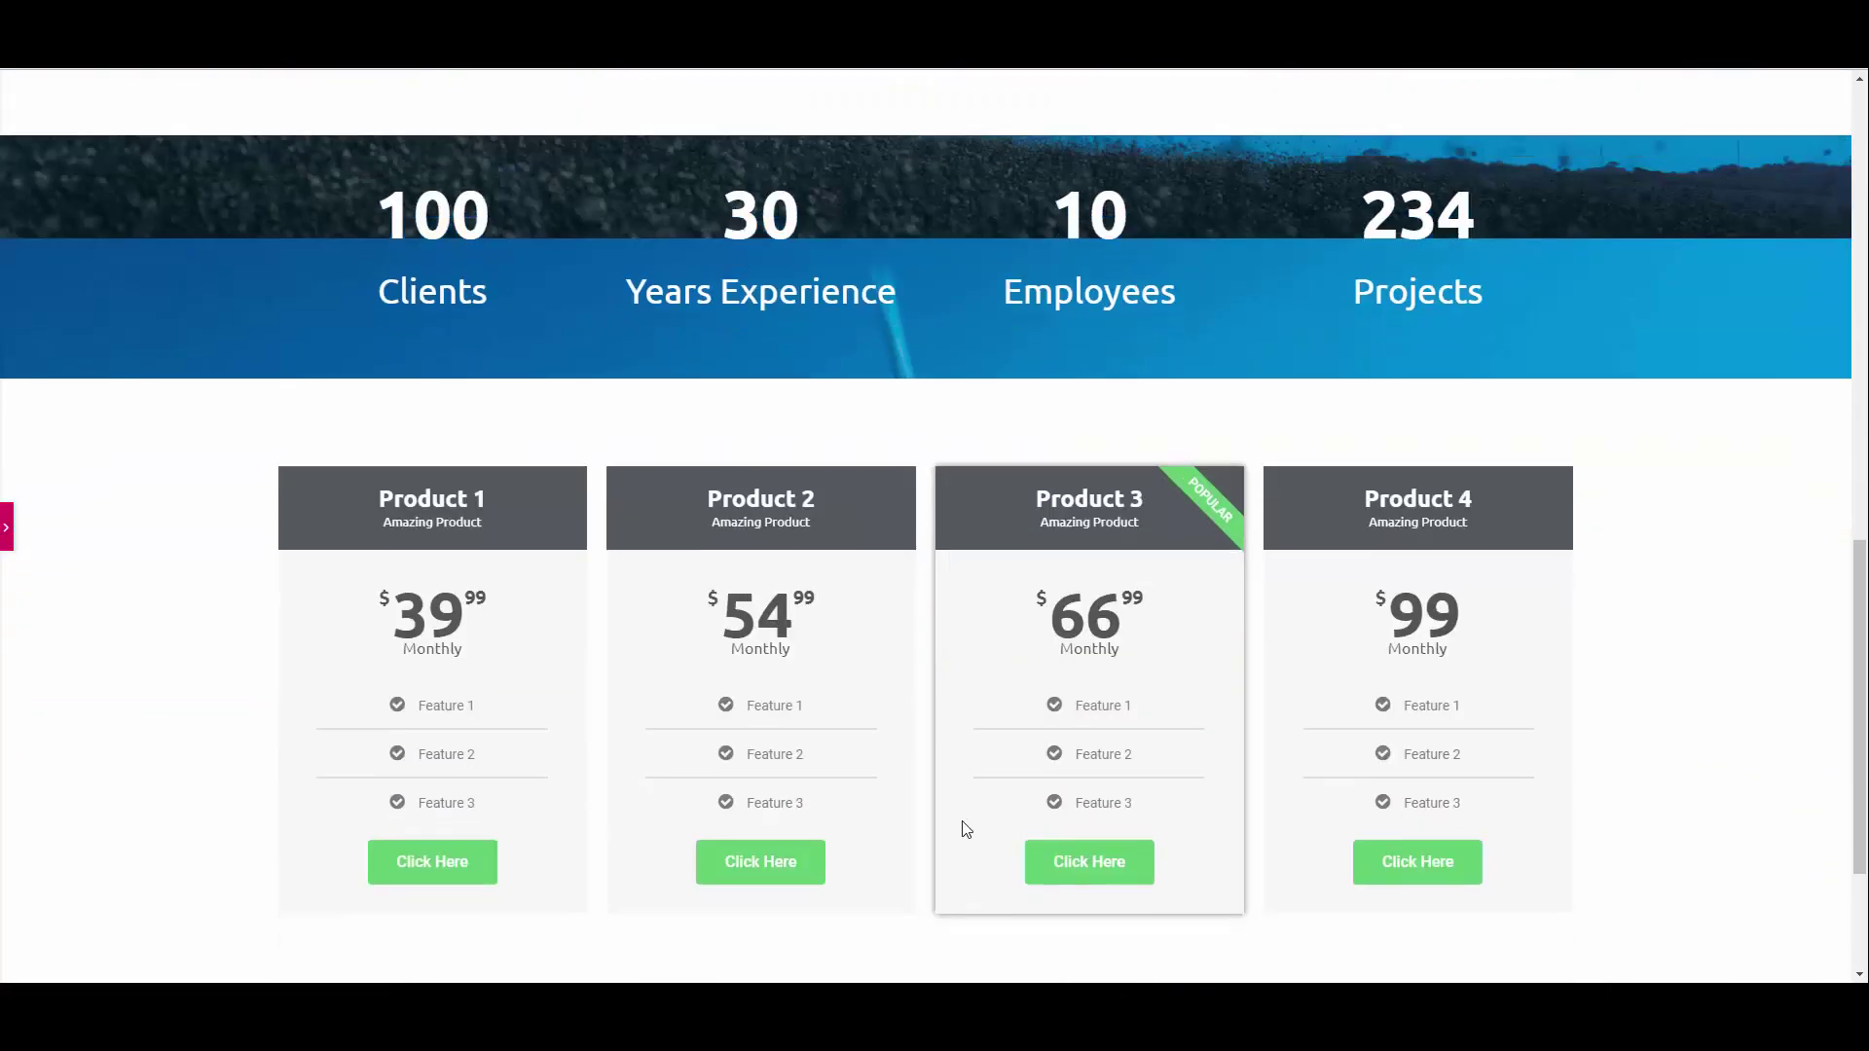
scroll(701, 818, down, 3)
scroll(701, 818, up, 7)
scroll(705, 816, up, 6)
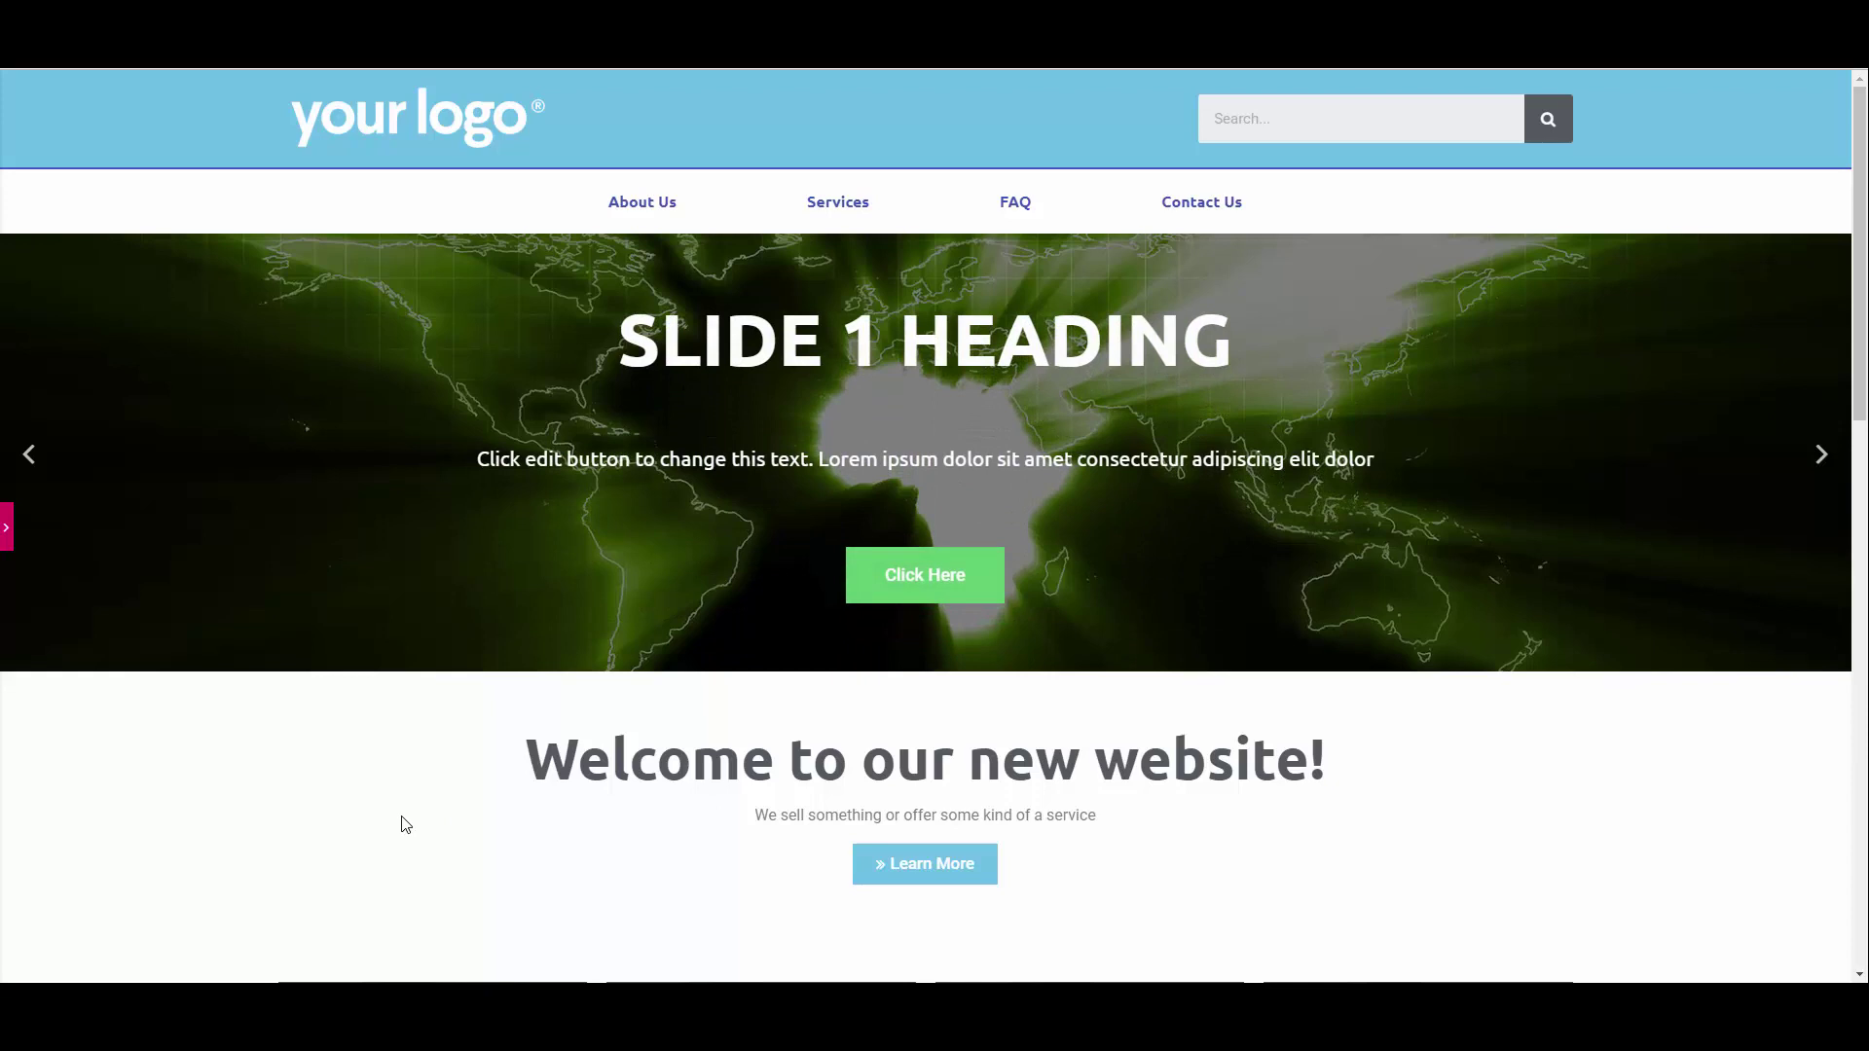
click(6, 530)
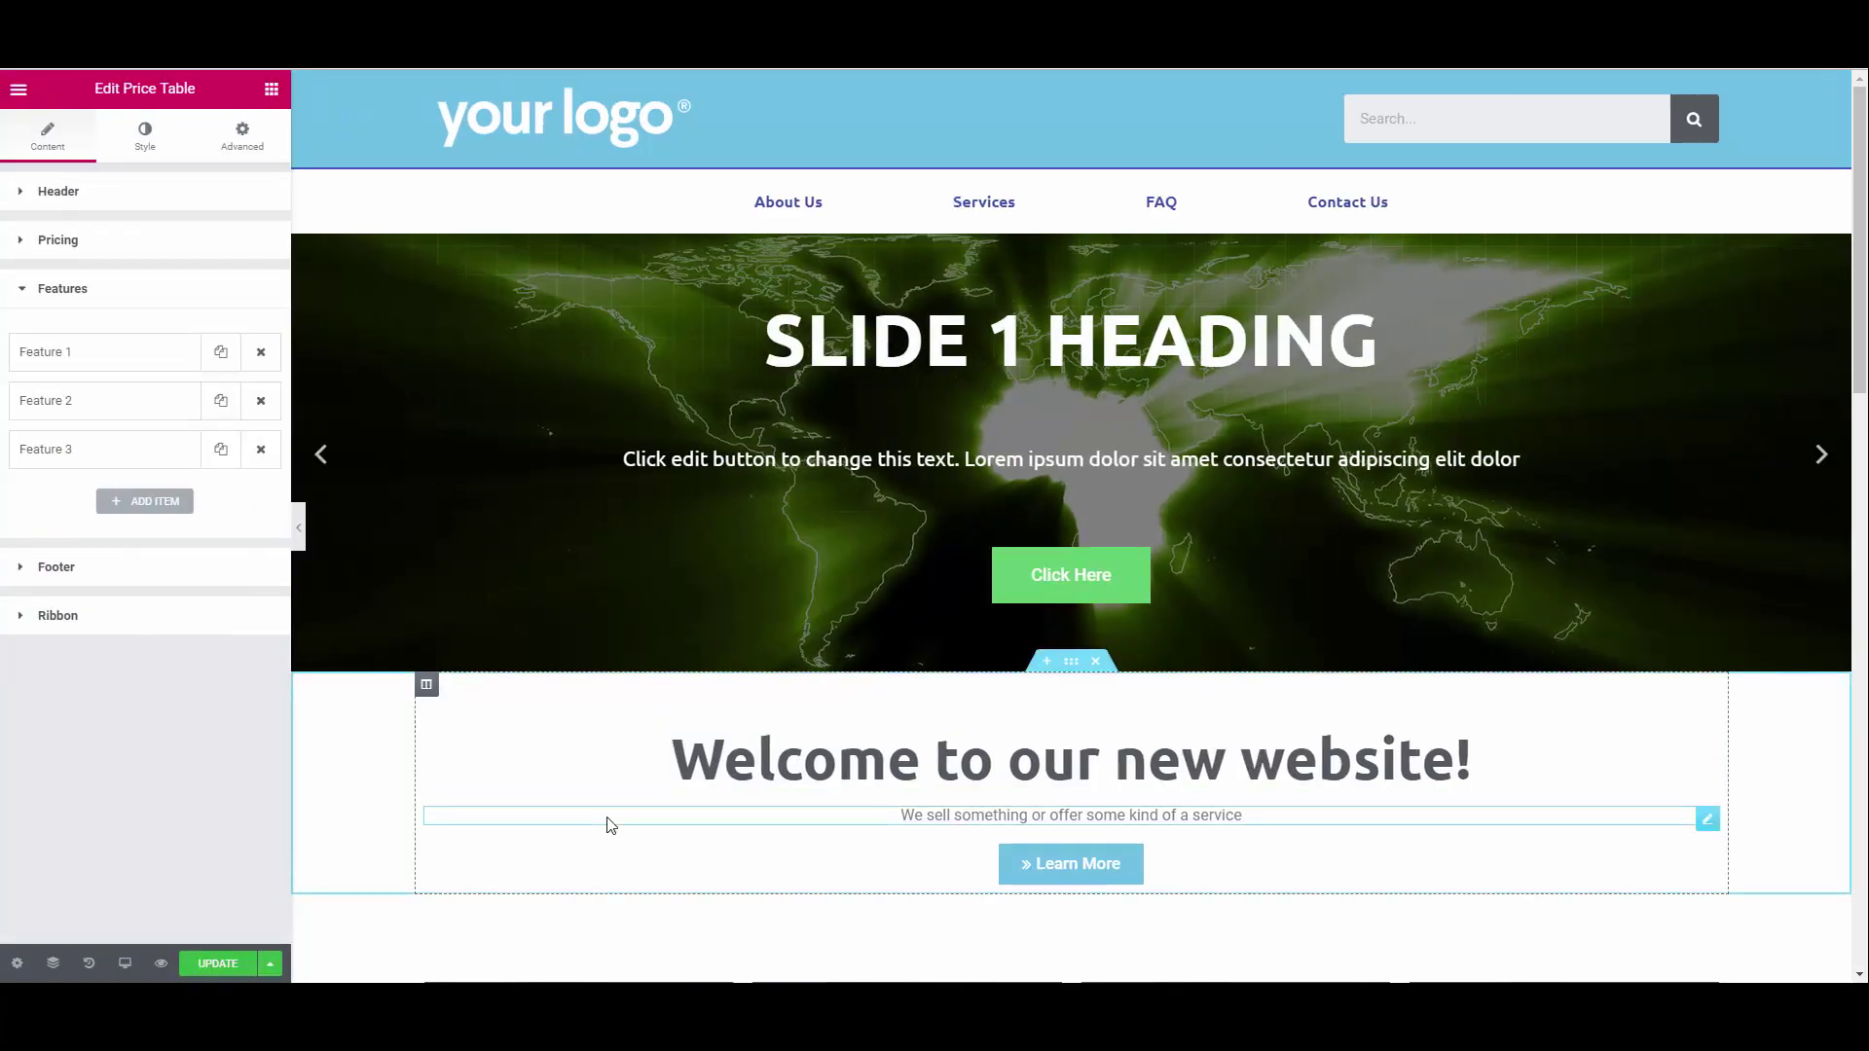
scroll(611, 826, down, 3)
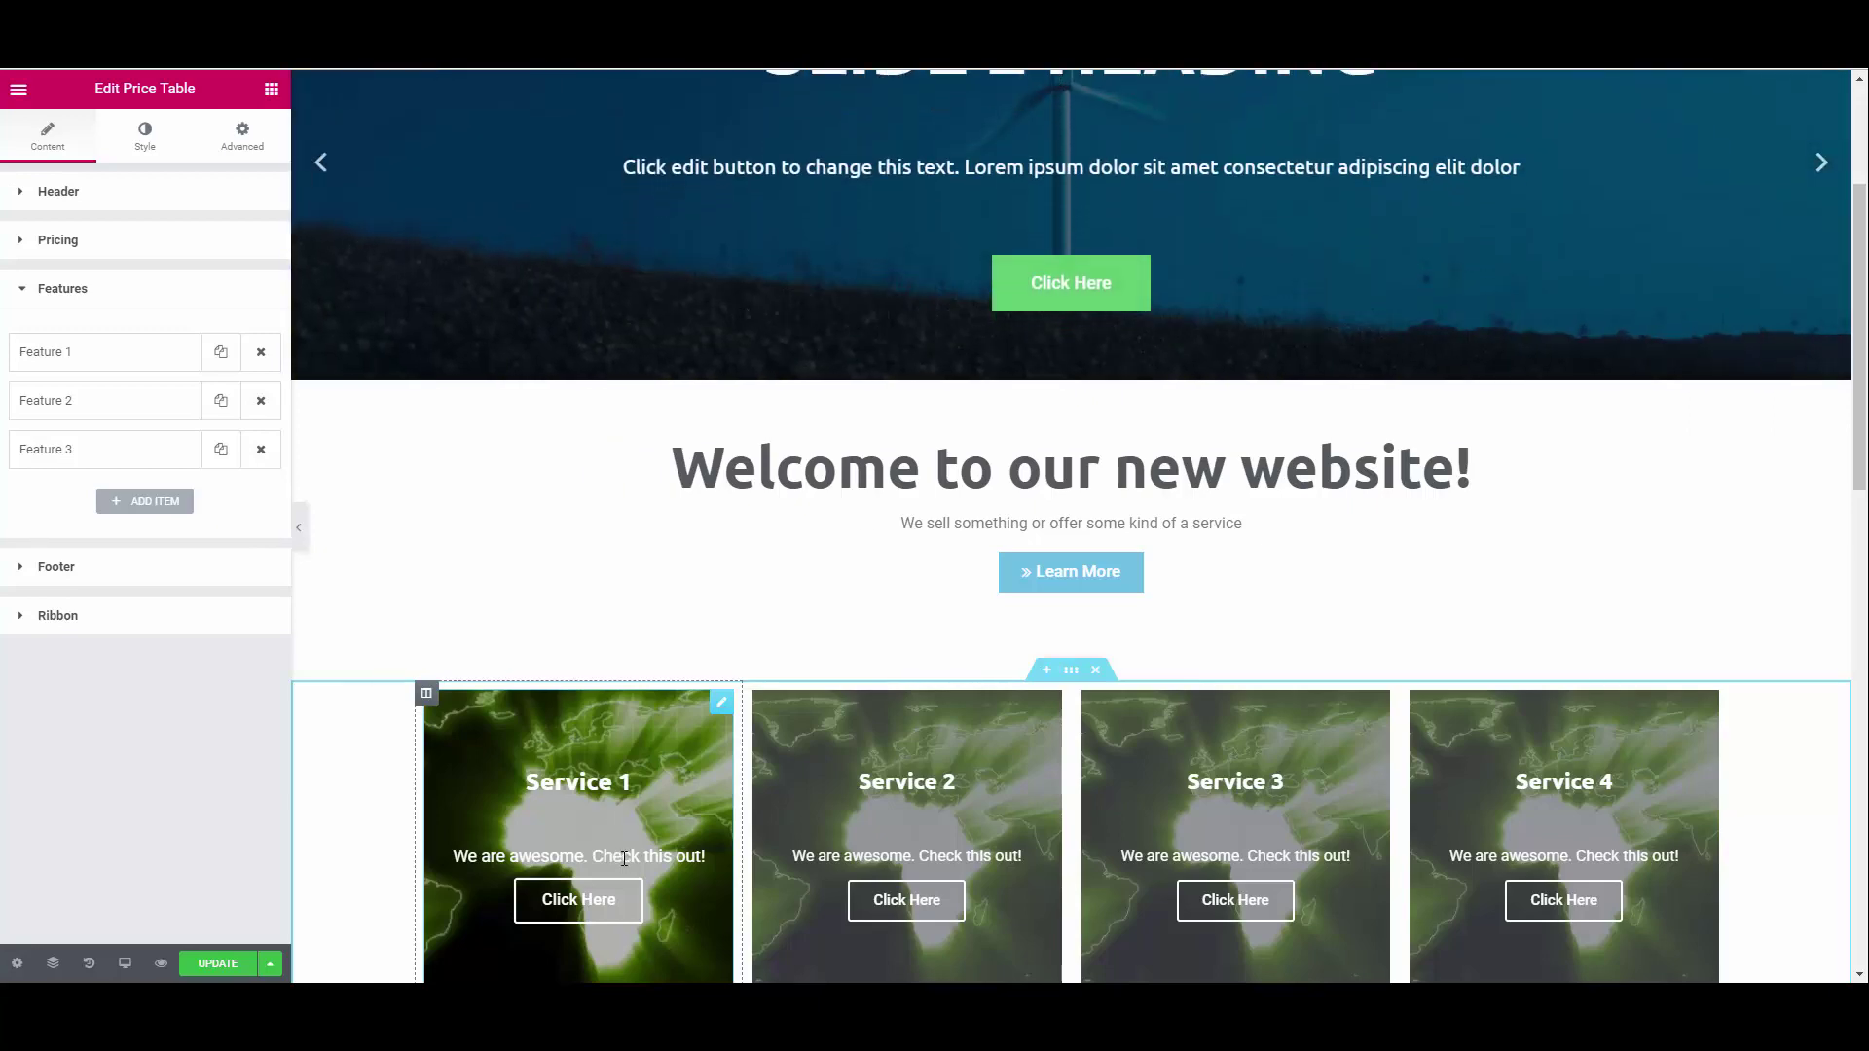
scroll(624, 858, down, 4)
scroll(967, 803, up, 3)
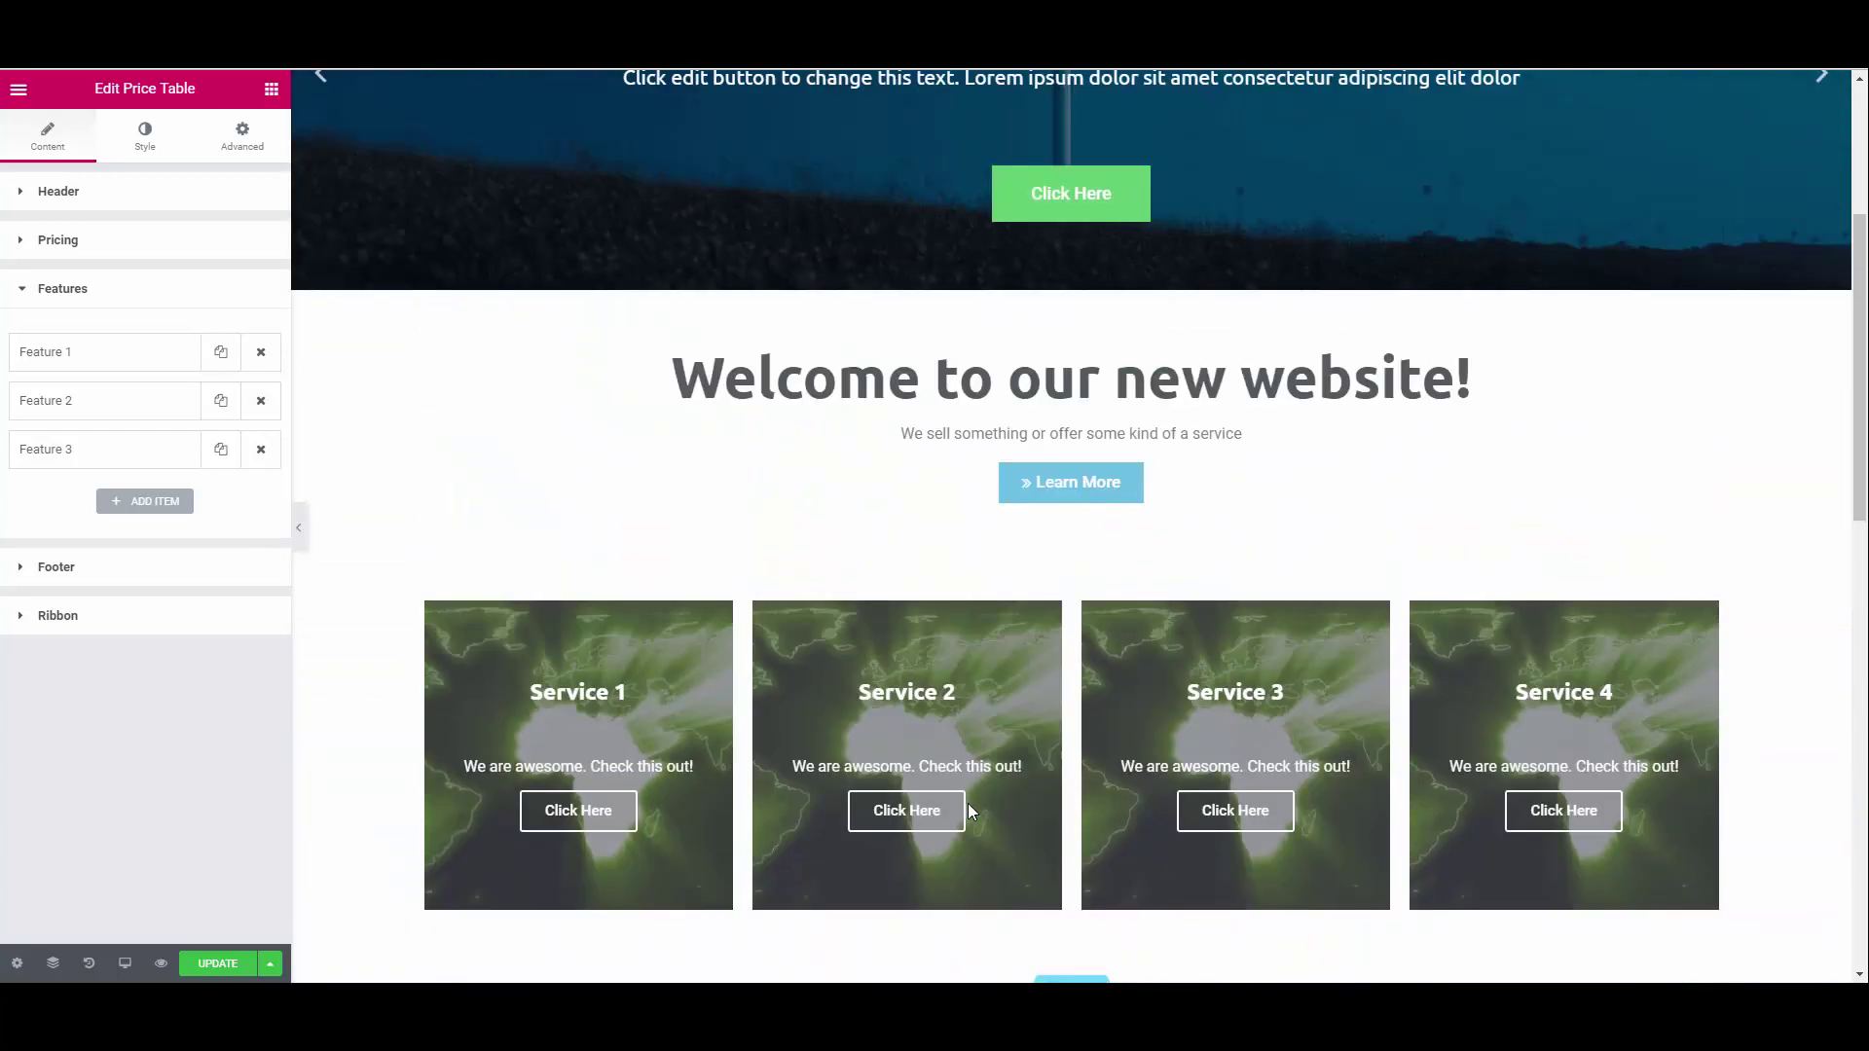
scroll(968, 803, up, 1)
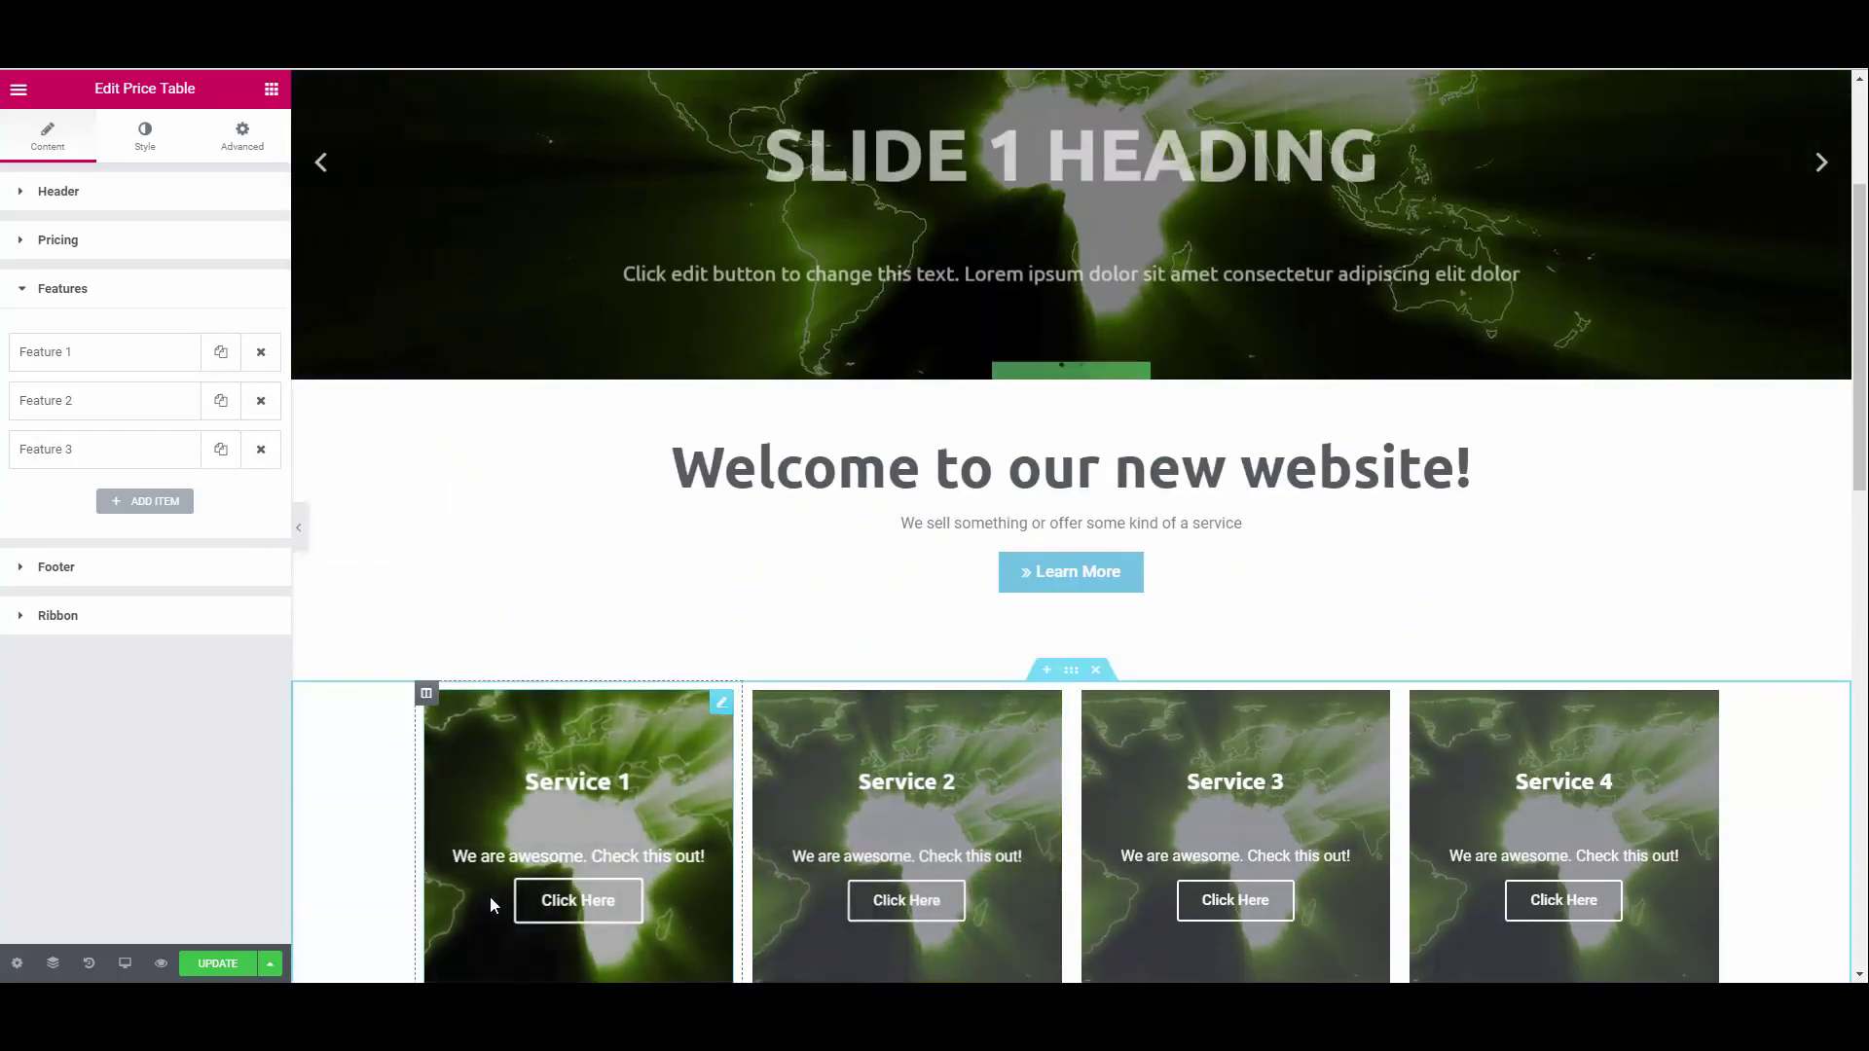